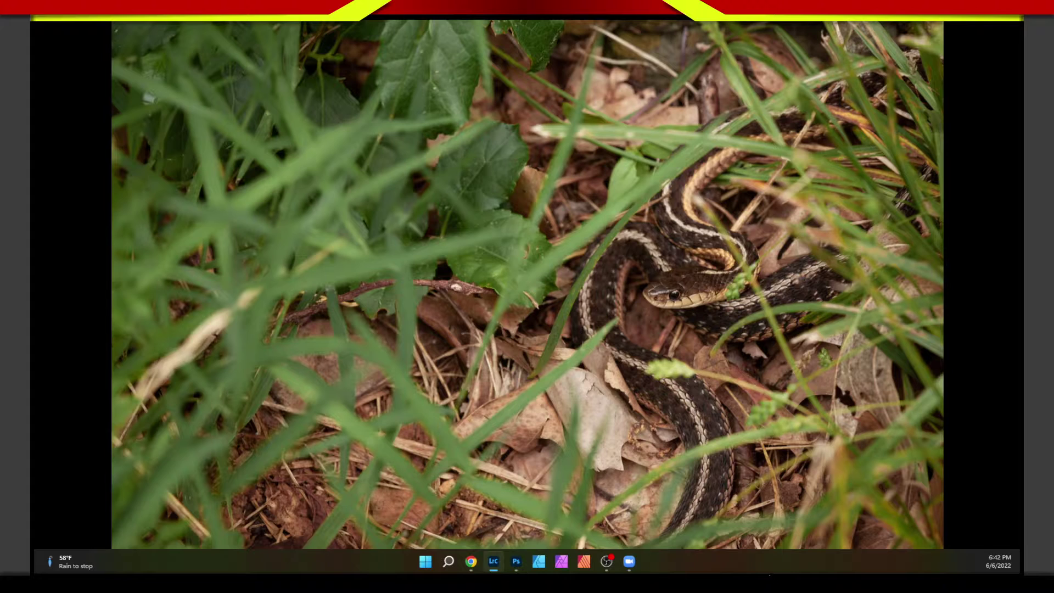
Compare the edited ruins photo _MG_1554.CR2 with its unedited before version.
key("Right")
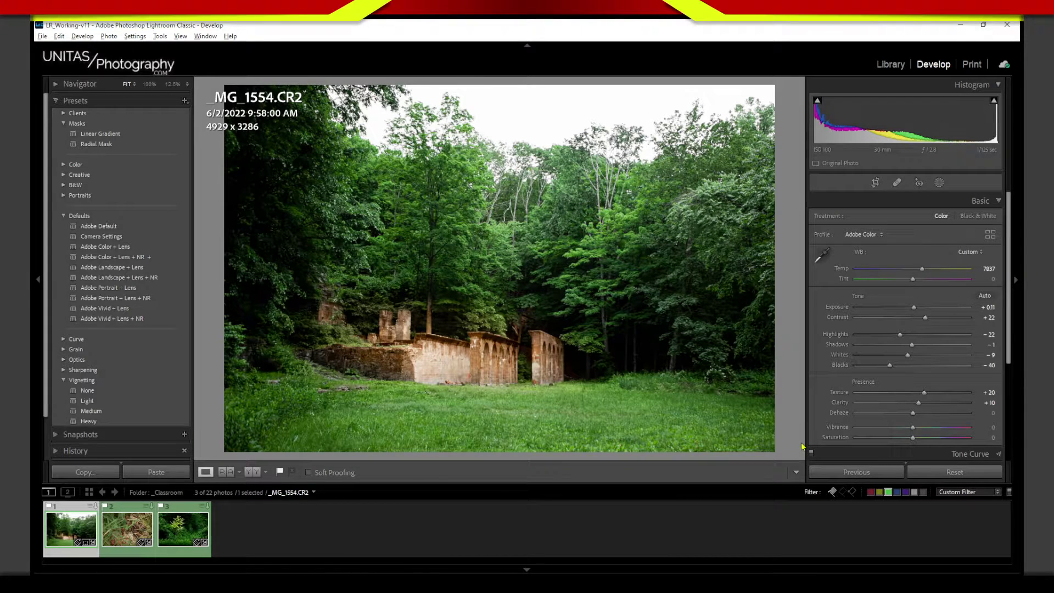
key("backslash")
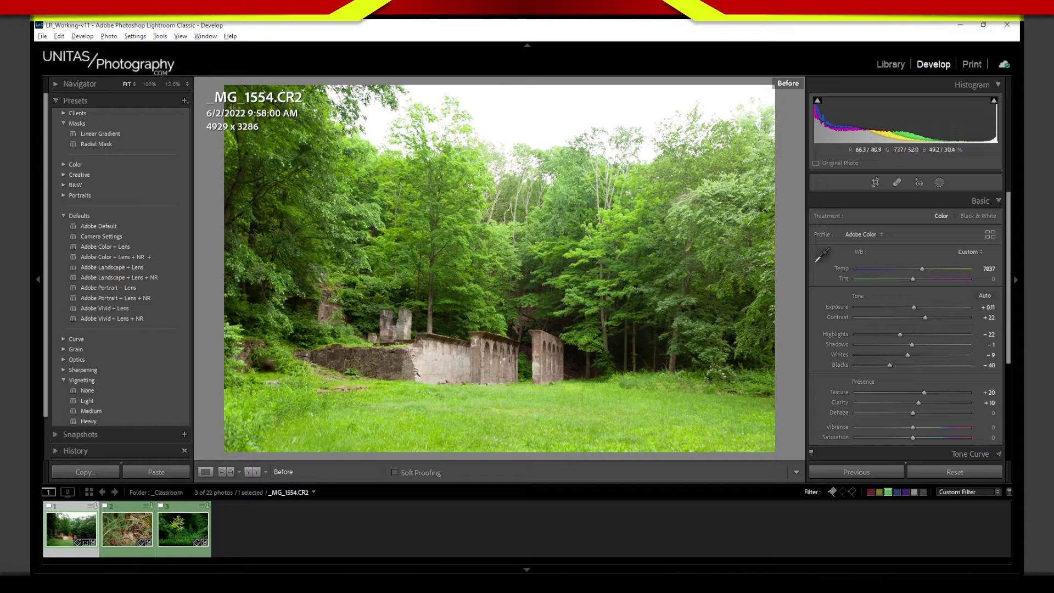
key("backslash")
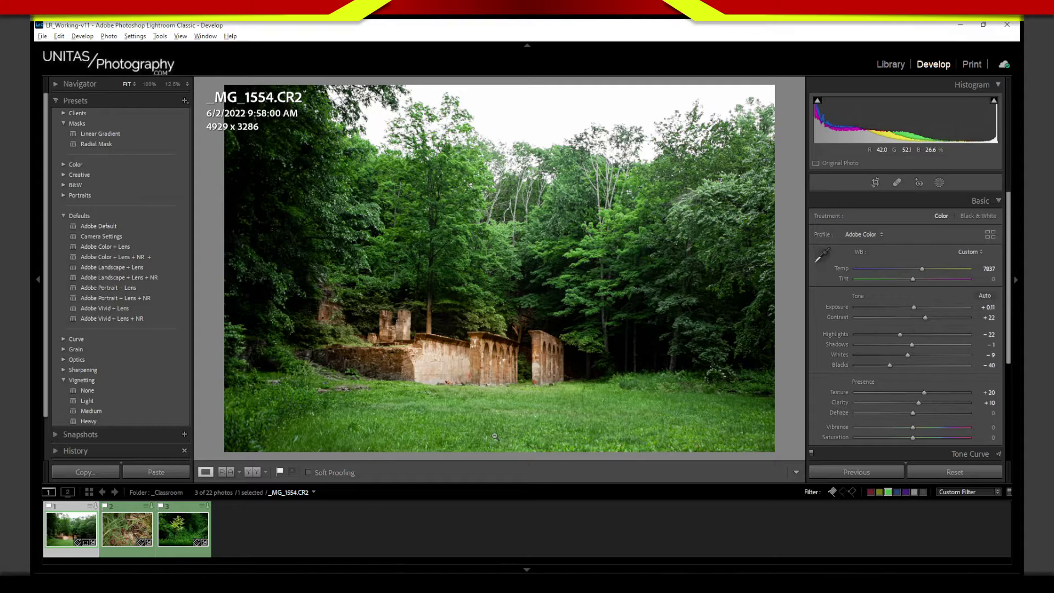
Create a virtual copy of _MG_1554.CR2 and enlarge the filmstrip thumbnails.
right_click(64, 537)
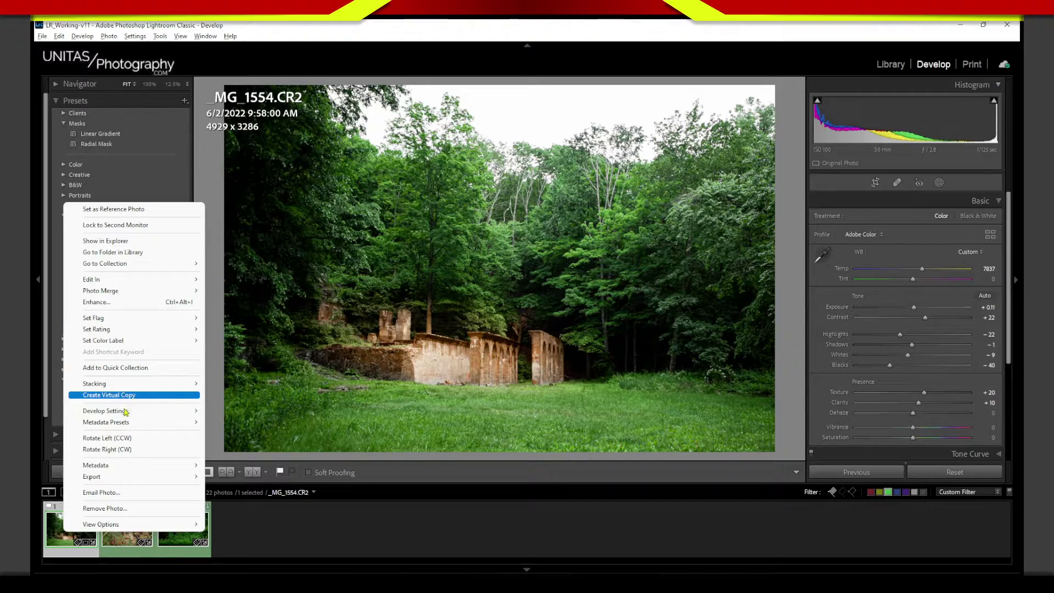
right_click(448, 227)
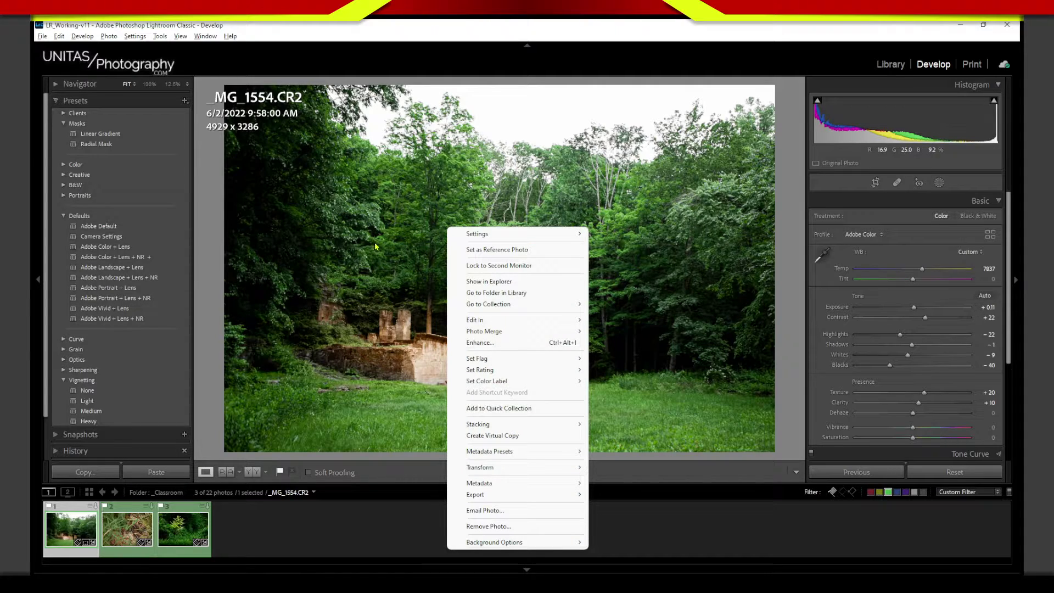
right_click(74, 526)
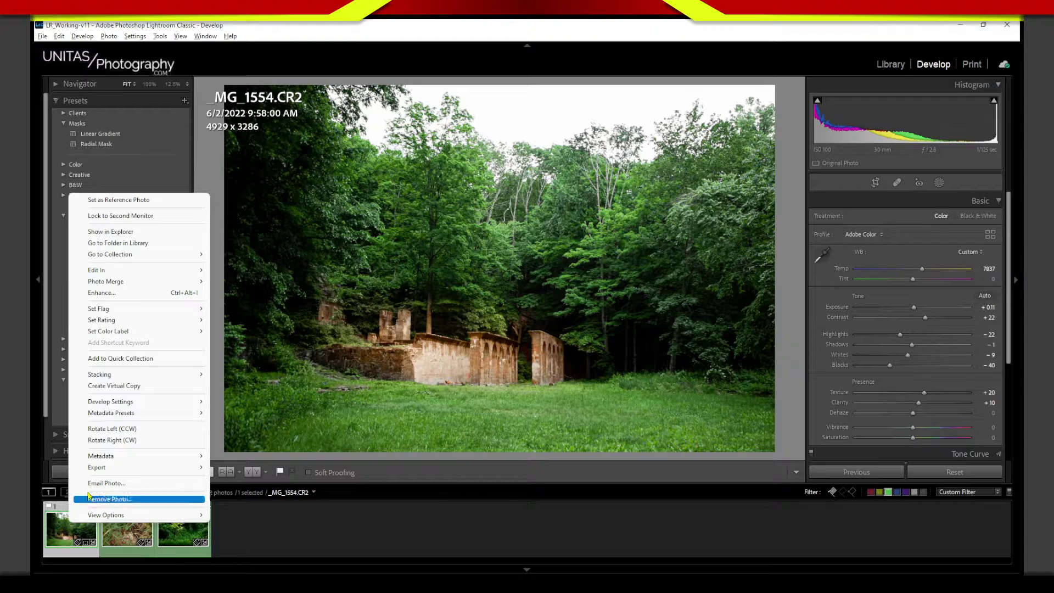
left_click(139, 387)
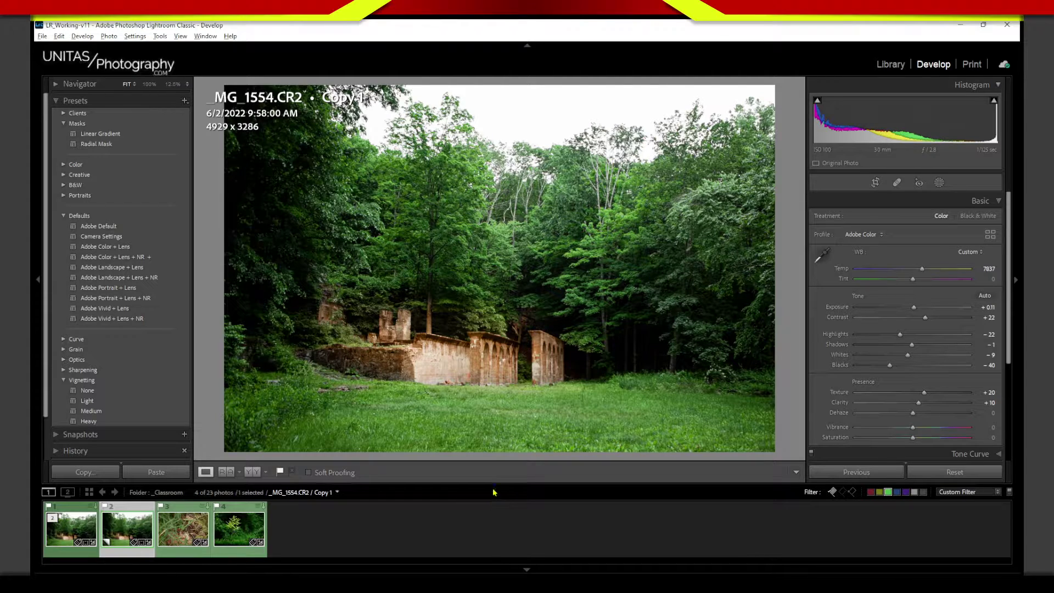
left_click_drag(493, 483, 495, 396)
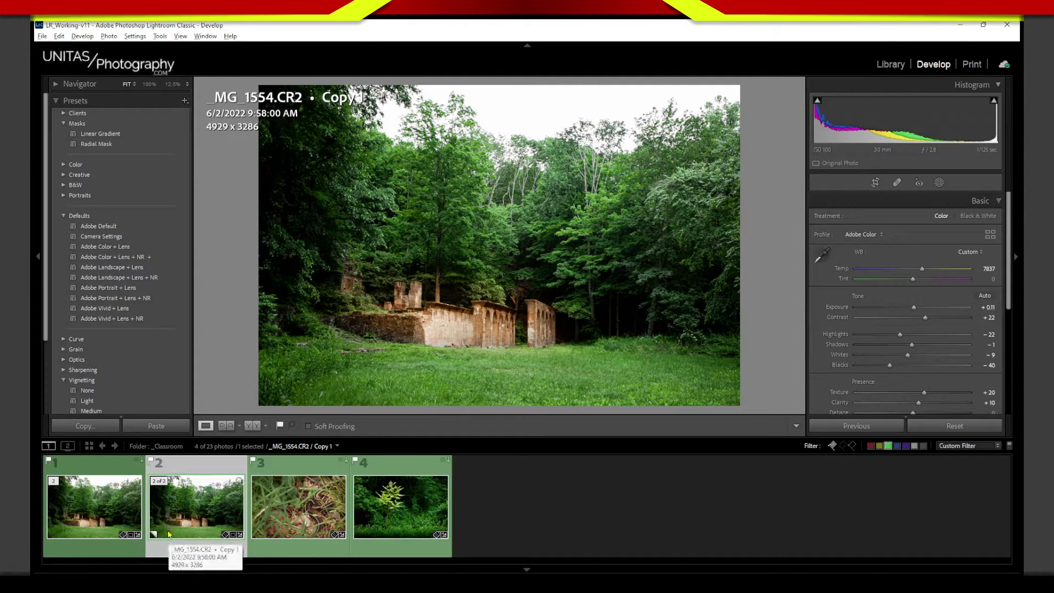
Reset all develop settings on the virtual copy of _MG_1554.CR2 and shrink the filmstrip thumbnails again.
key("alt")
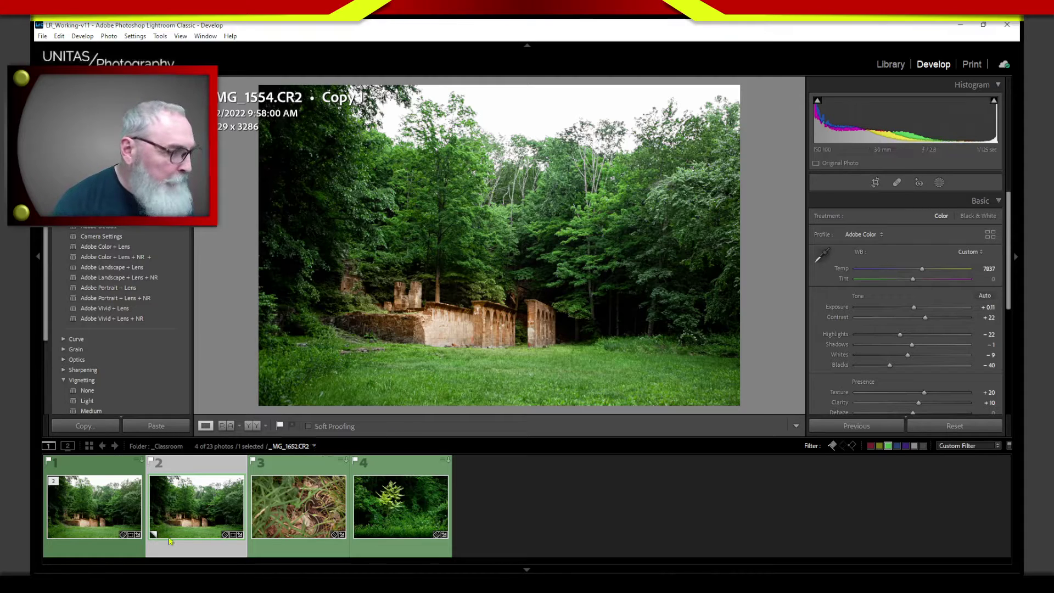
left_click(957, 427)
left_click(936, 487)
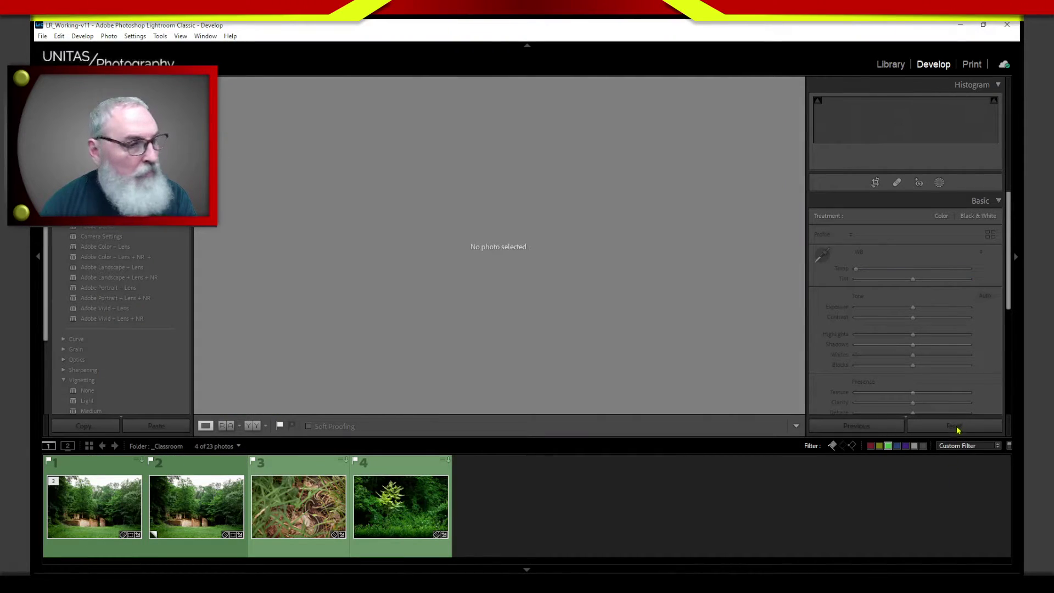
left_click(215, 506)
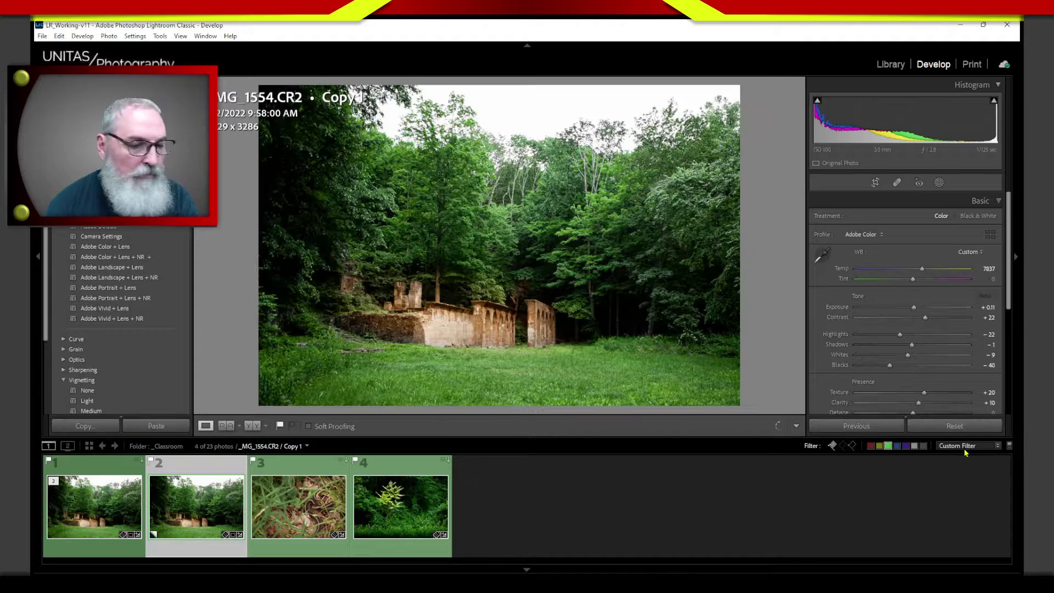
left_click(955, 428)
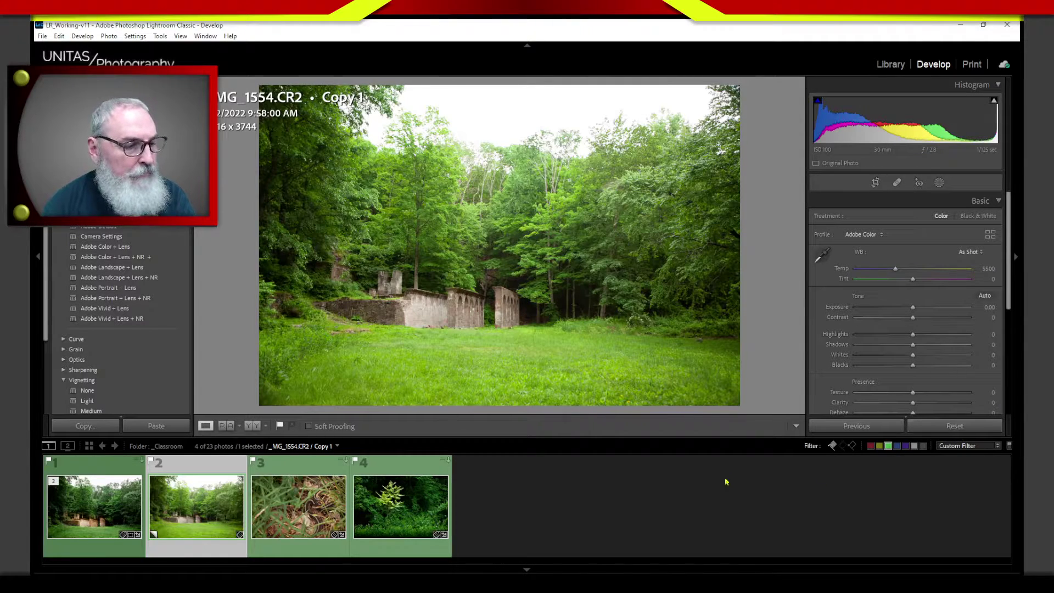
left_click_drag(587, 437, 602, 510)
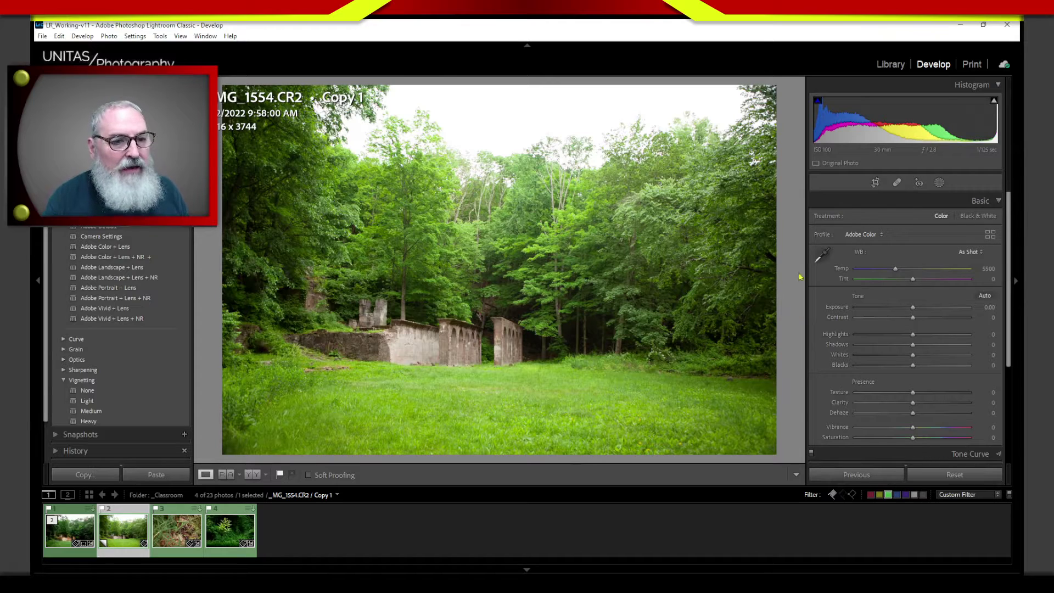
Set the HSL saturation of all eight colours, red through magenta, to -100 on the virtual copy.
left_click(885, 199)
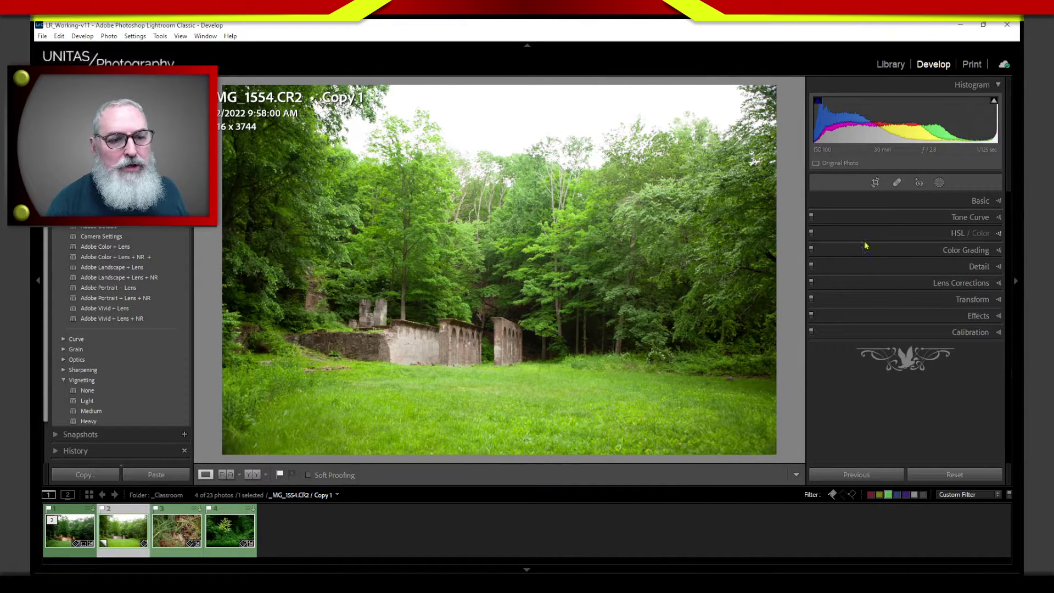
left_click(896, 237)
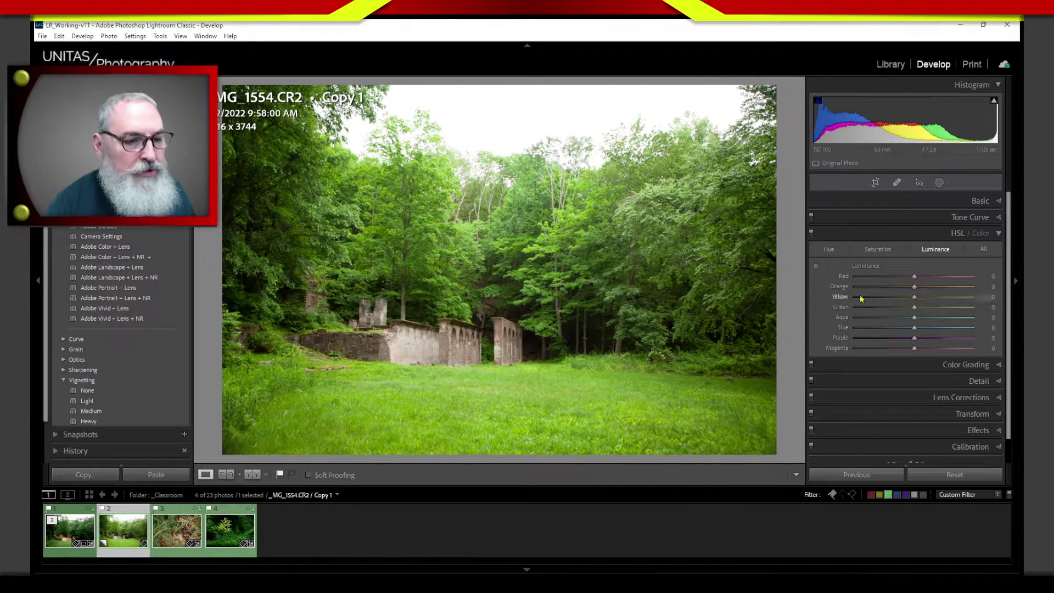
left_click(884, 253)
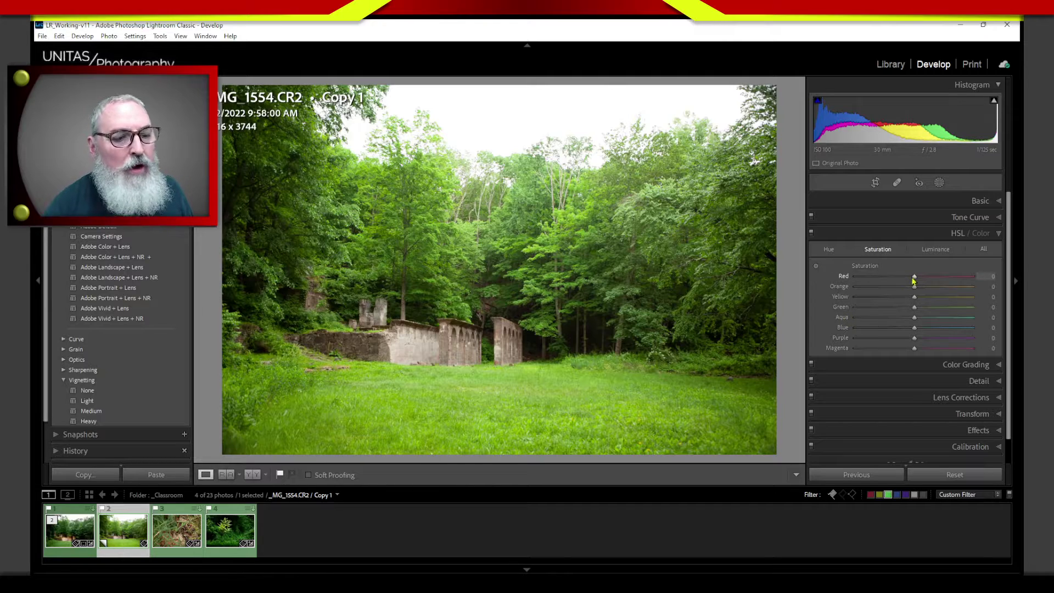
left_click_drag(914, 278, 843, 278)
left_click_drag(915, 286, 845, 297)
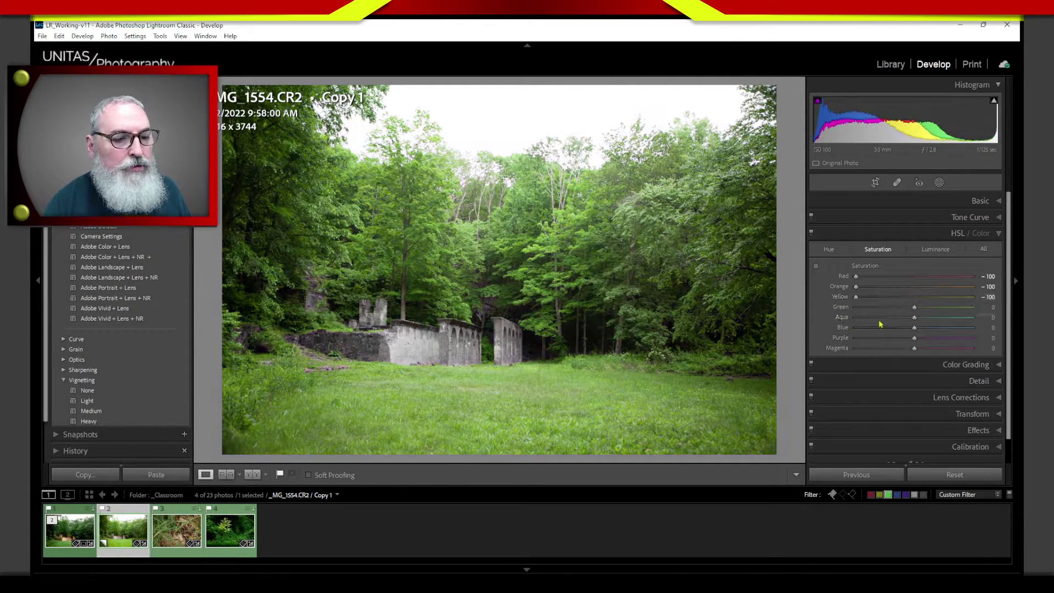
left_click_drag(915, 307, 840, 307)
left_click_drag(915, 317, 845, 329)
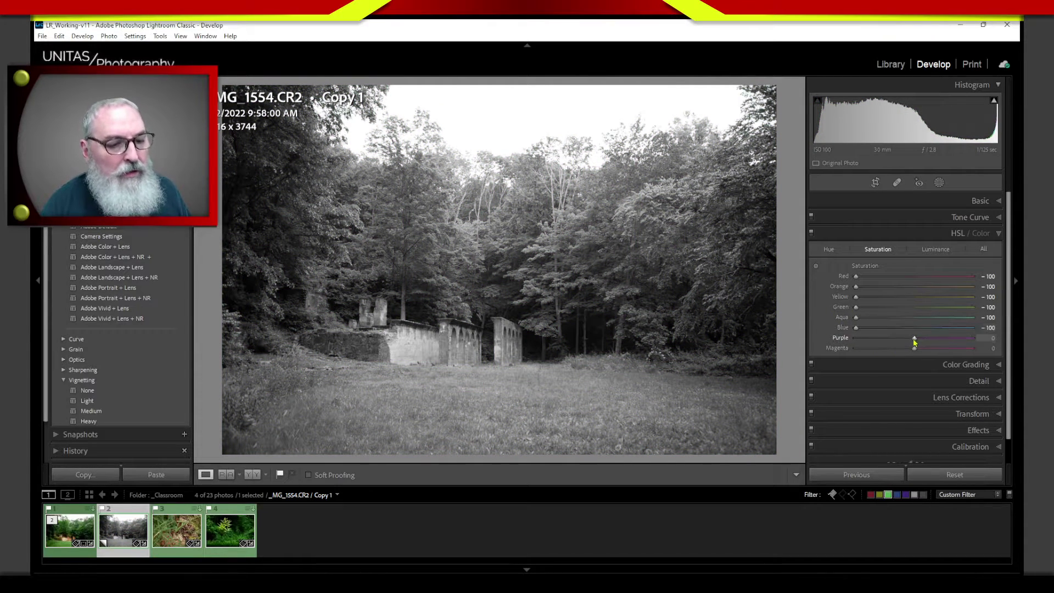
left_click_drag(914, 341, 837, 351)
left_click_drag(914, 348, 854, 358)
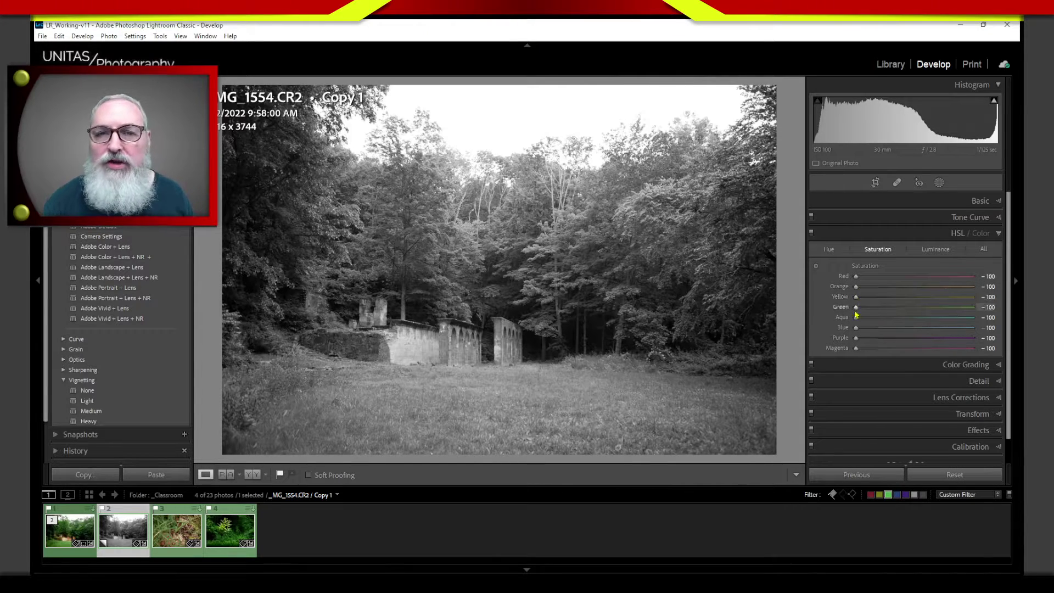
Test the red, orange, yellow and green saturation one at a time, raising orange, yellow and green to +100 and returning each to -100.
mouse_move(855, 286)
left_mouse_down()
mouse_move(874, 287)
mouse_move(856, 287)
left_mouse_up()
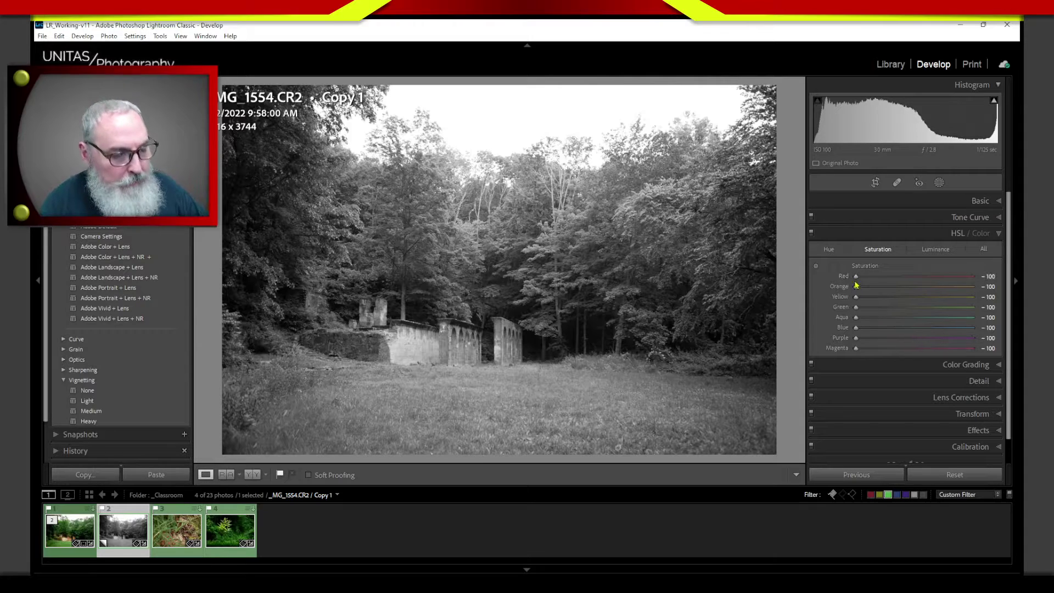
mouse_move(855, 278)
left_mouse_down()
mouse_move(941, 278)
mouse_move(869, 289)
left_mouse_up()
left_click_drag(981, 277, 850, 309)
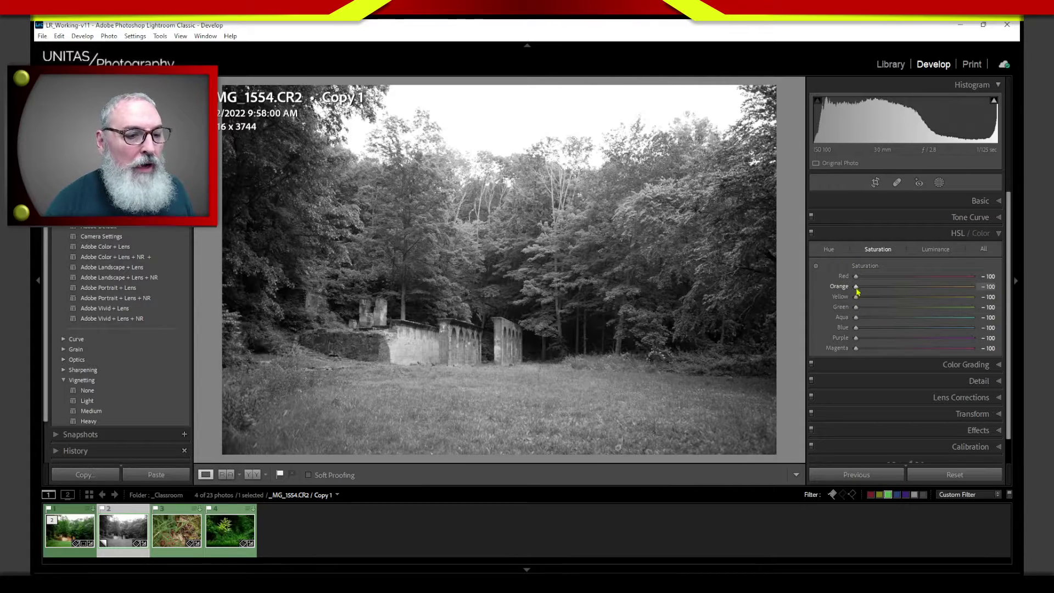
left_click_drag(862, 285, 972, 286)
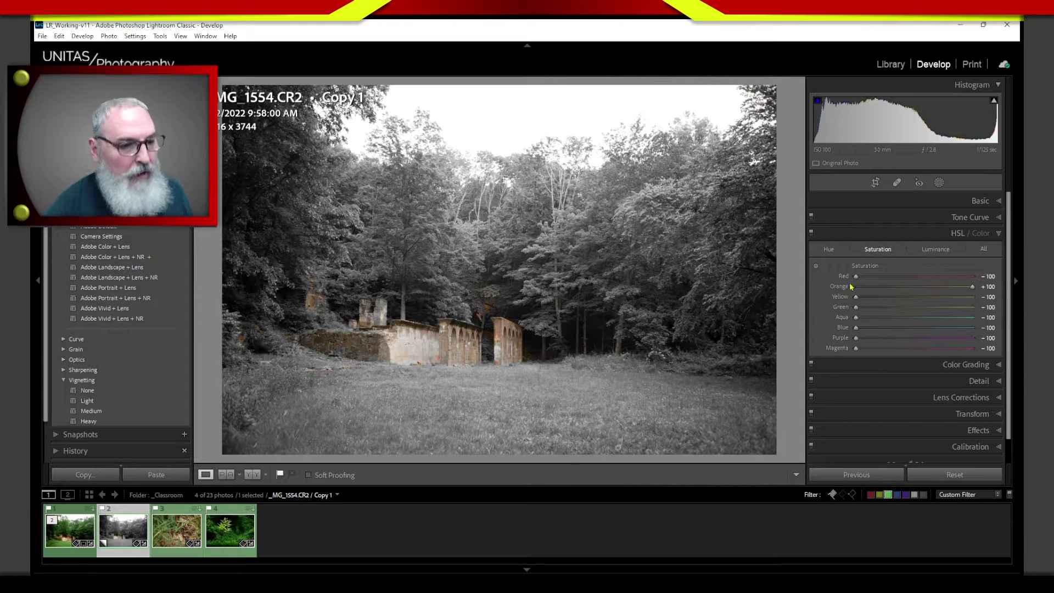
mouse_move(973, 290)
left_mouse_down()
mouse_move(854, 291)
mouse_move(988, 294)
left_mouse_up()
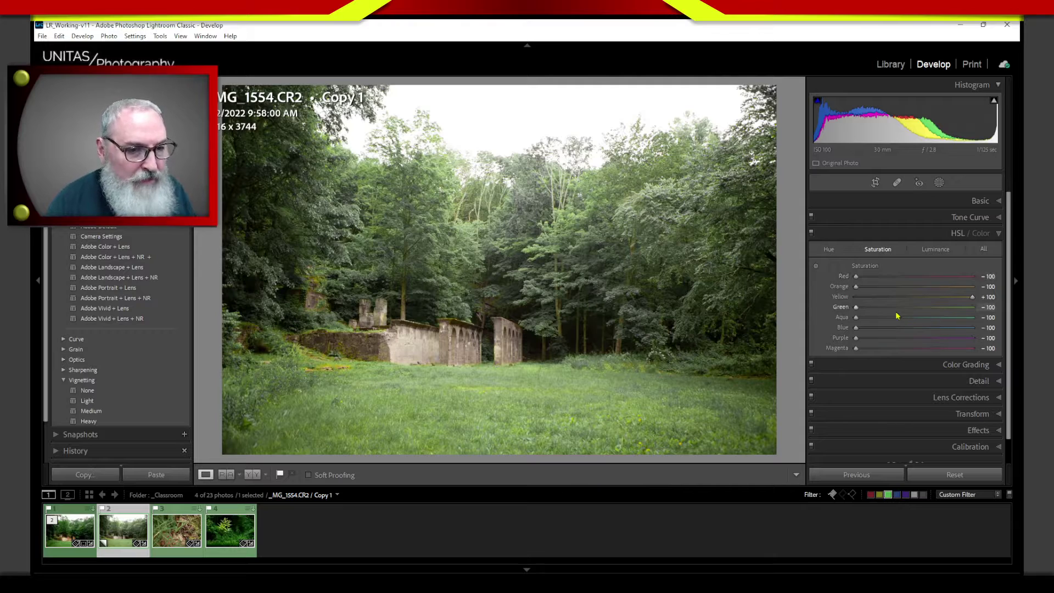
left_click(857, 297)
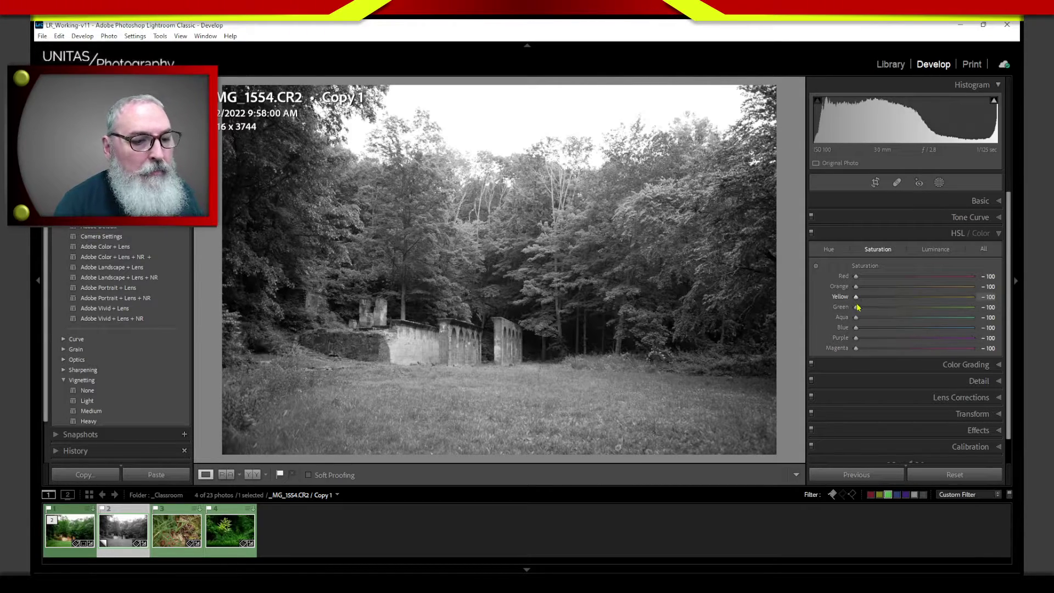
left_click_drag(857, 311, 988, 303)
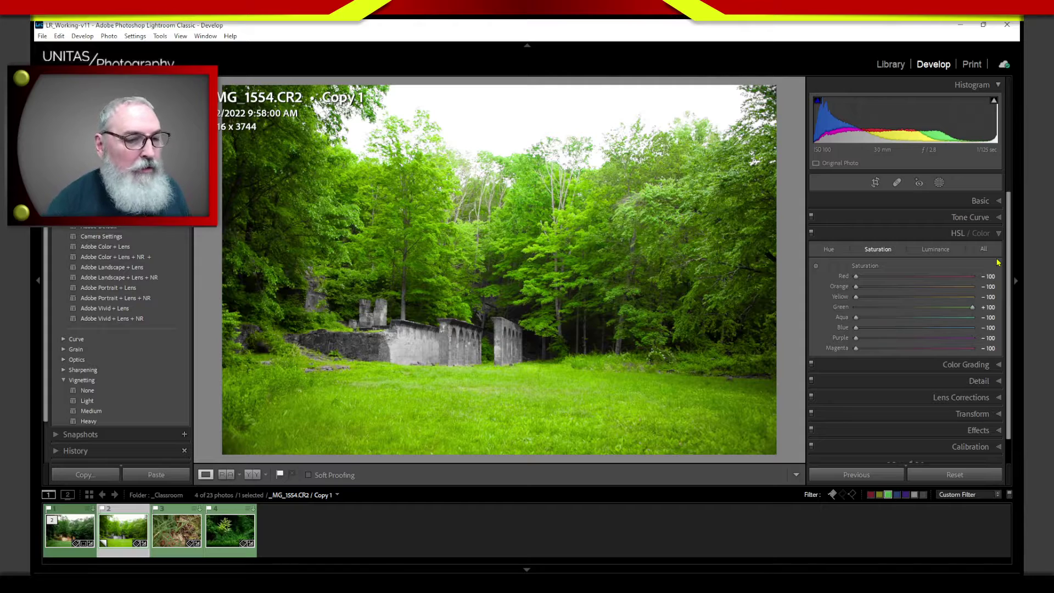
left_click_drag(972, 308, 827, 333)
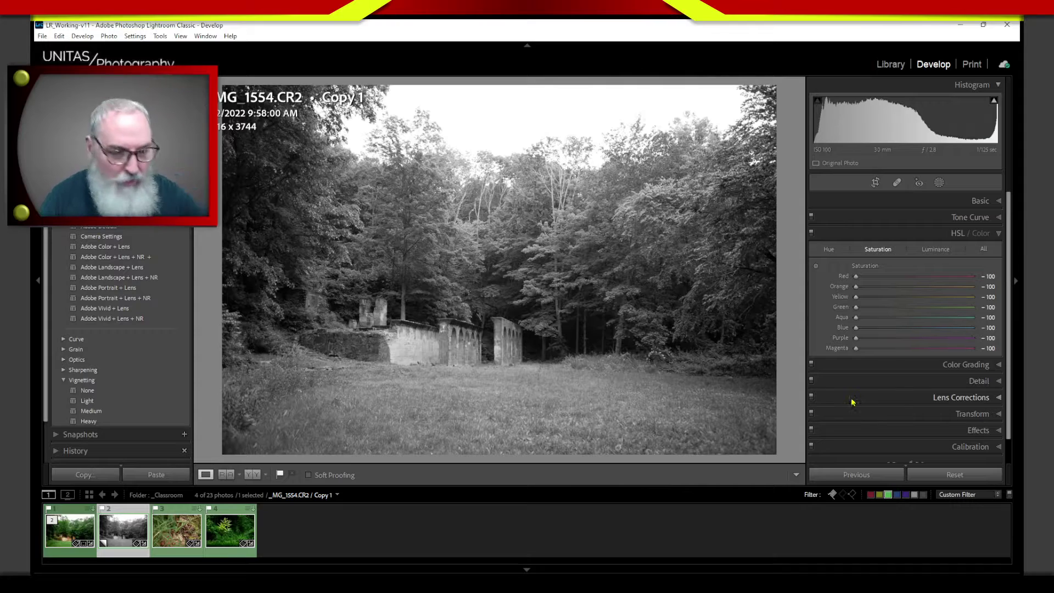
mouse_move(856, 339)
left_mouse_down()
mouse_move(972, 338)
mouse_move(887, 338)
mouse_move(846, 351)
mouse_move(901, 348)
mouse_move(857, 348)
left_mouse_up()
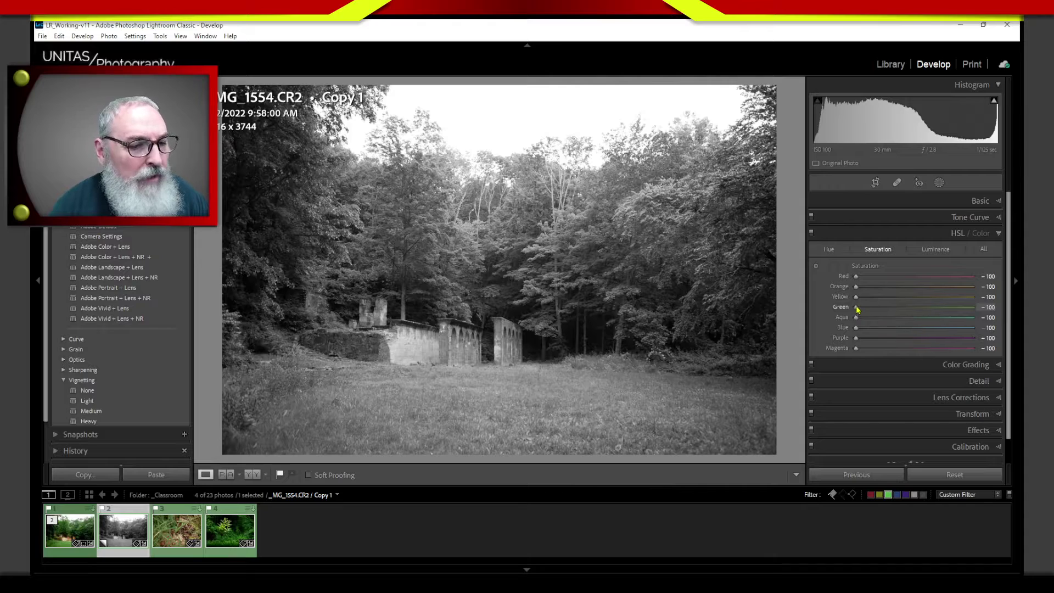
Raise the green saturation gradually to -11 to bring back the foliage colour.
left_click_drag(857, 308, 868, 308)
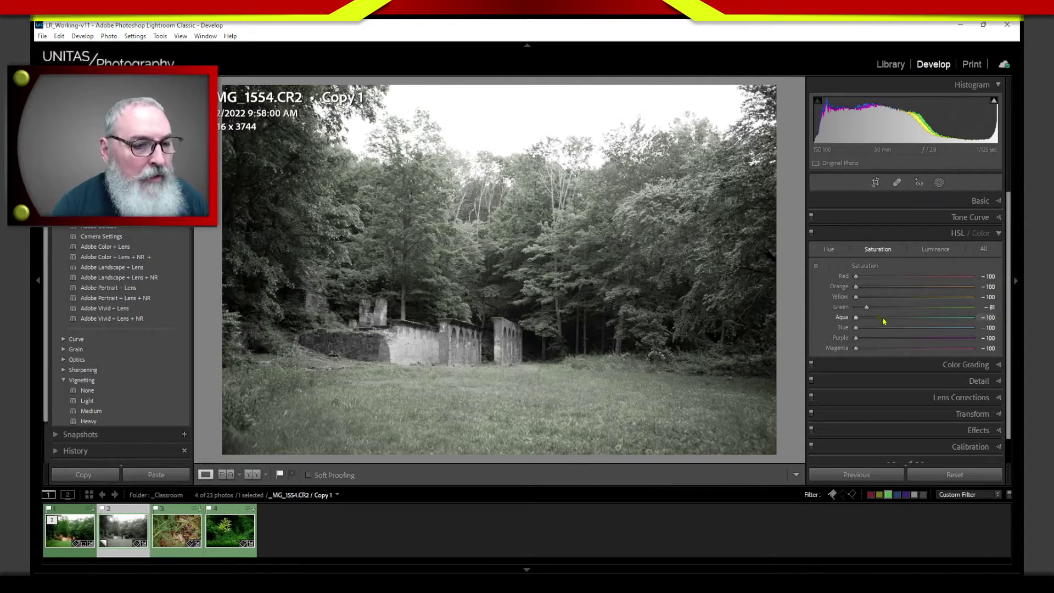
left_click_drag(868, 309, 898, 309)
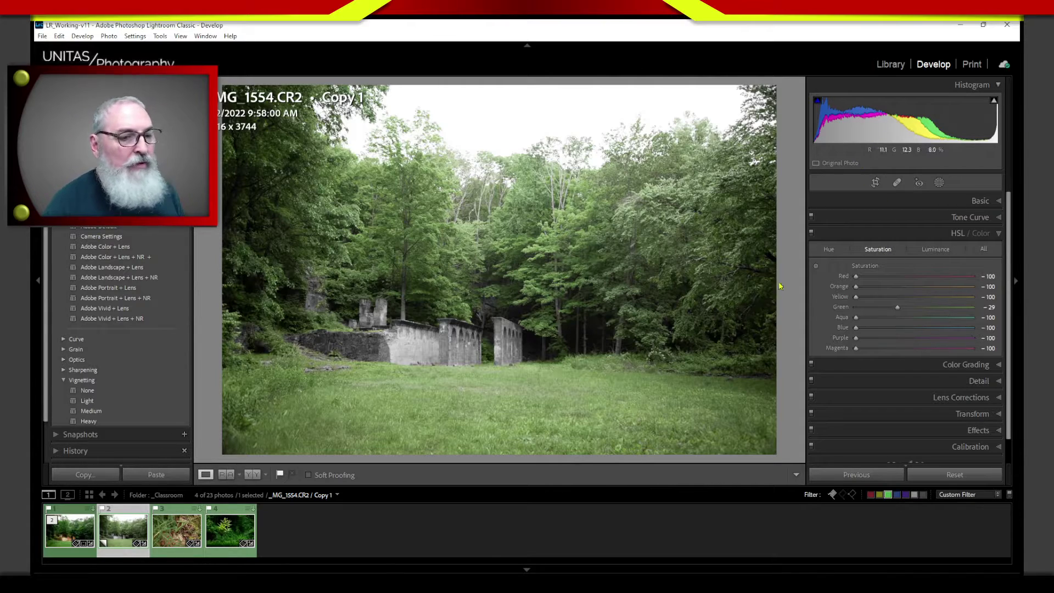
left_click_drag(898, 312, 908, 309)
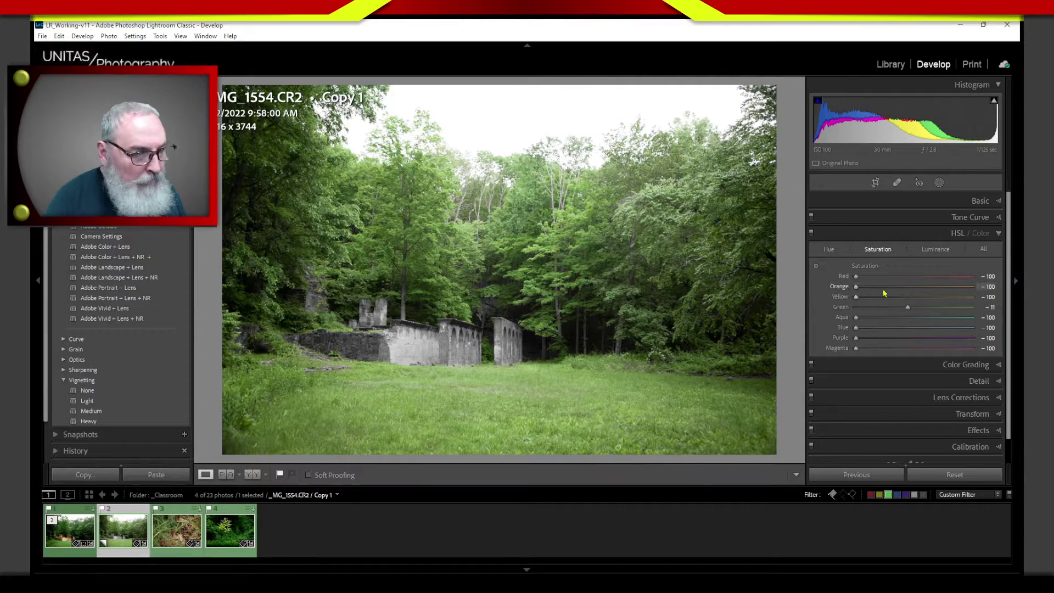
Set the orange saturation to +100 and the yellow saturation to -43, and collapse the HSL adjustments.
left_click_drag(857, 287, 978, 283)
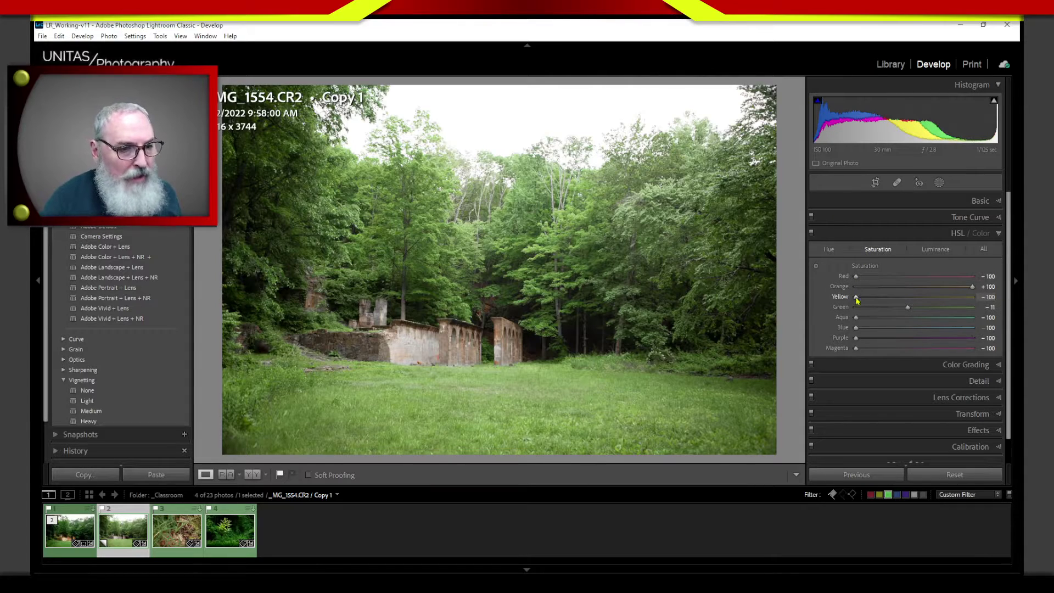
left_click_drag(860, 299, 877, 295)
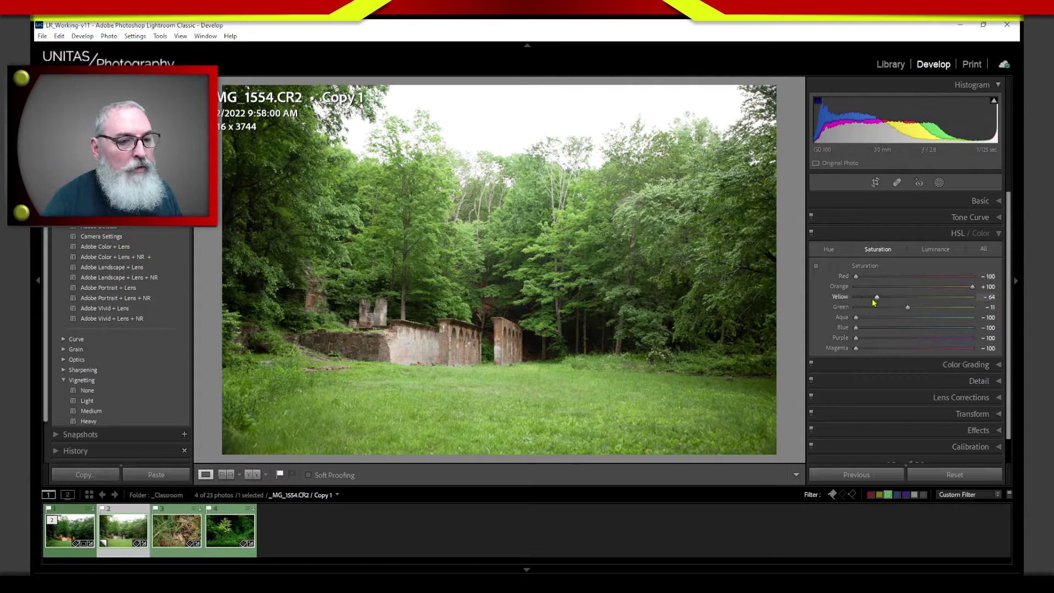
left_click_drag(877, 297, 883, 299)
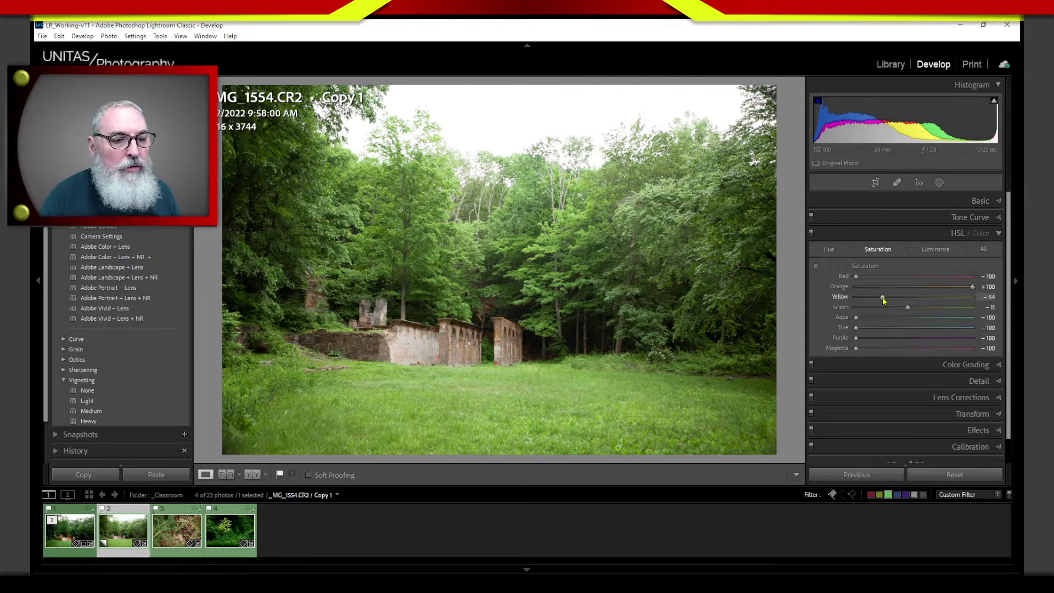
left_click_drag(883, 299, 890, 297)
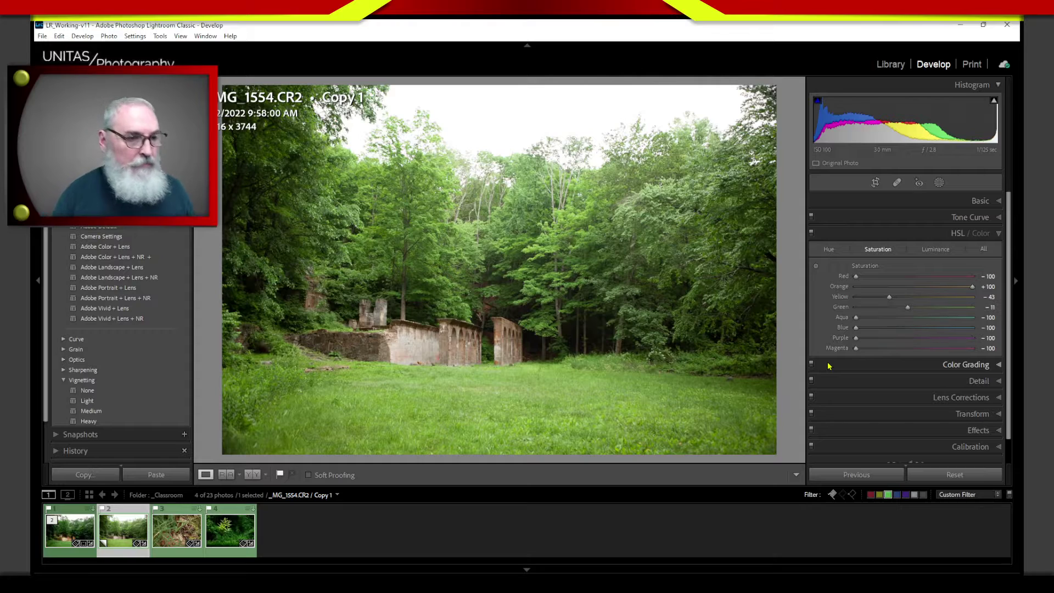
left_click(908, 233)
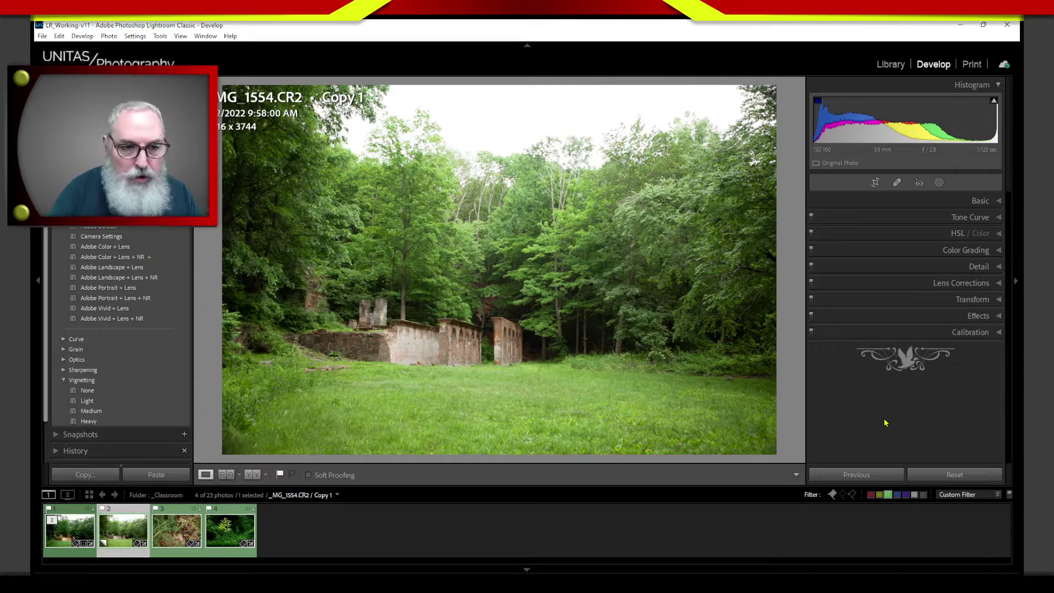
Test white balance temperatures of 3403 and 8951 on the virtual copy, and settle on a cooler 4534.
left_click(885, 236)
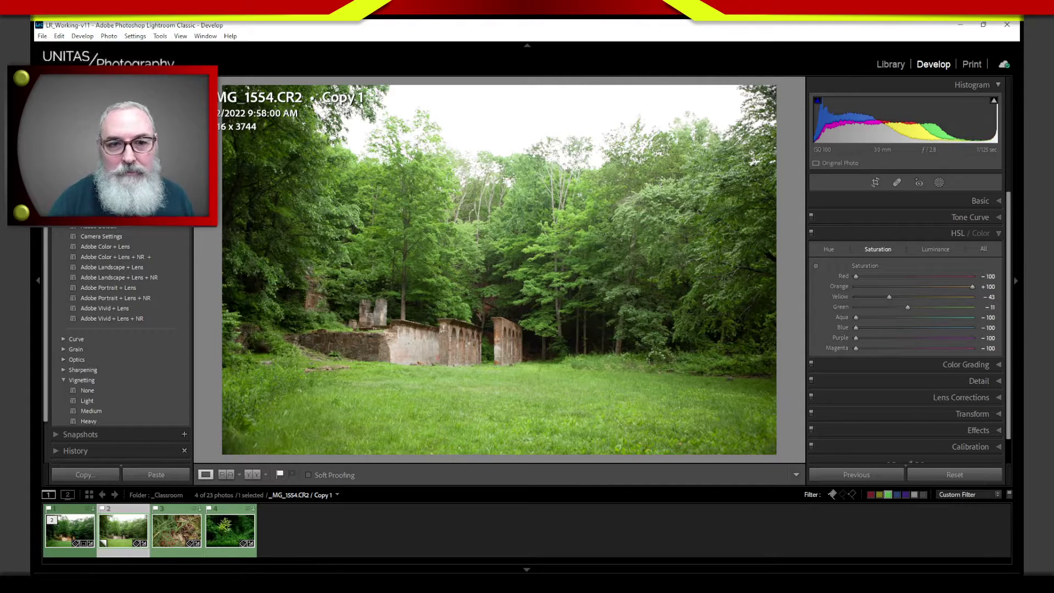
left_click(931, 201)
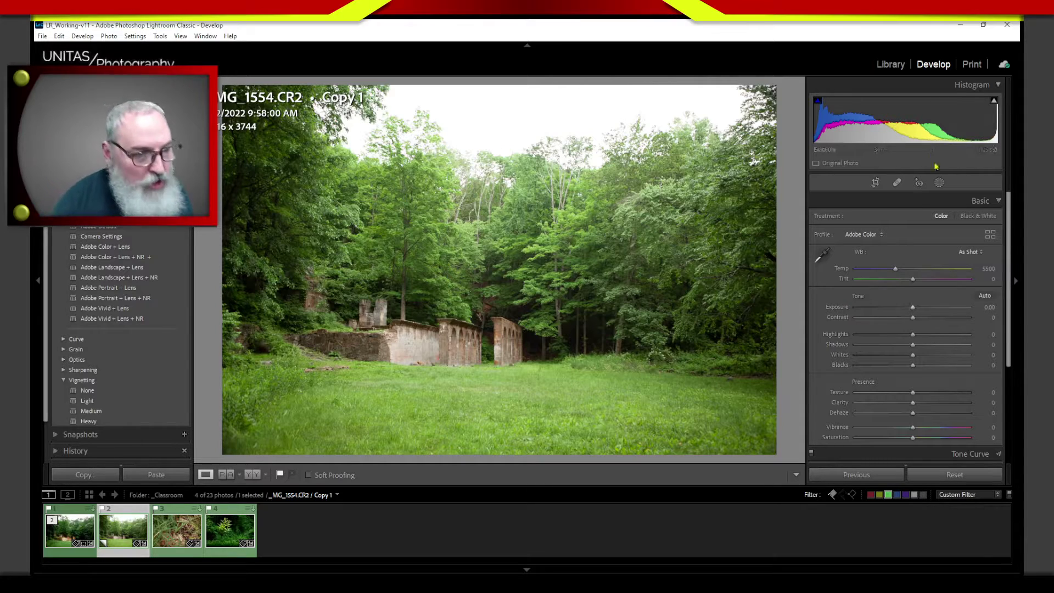
left_click(897, 269)
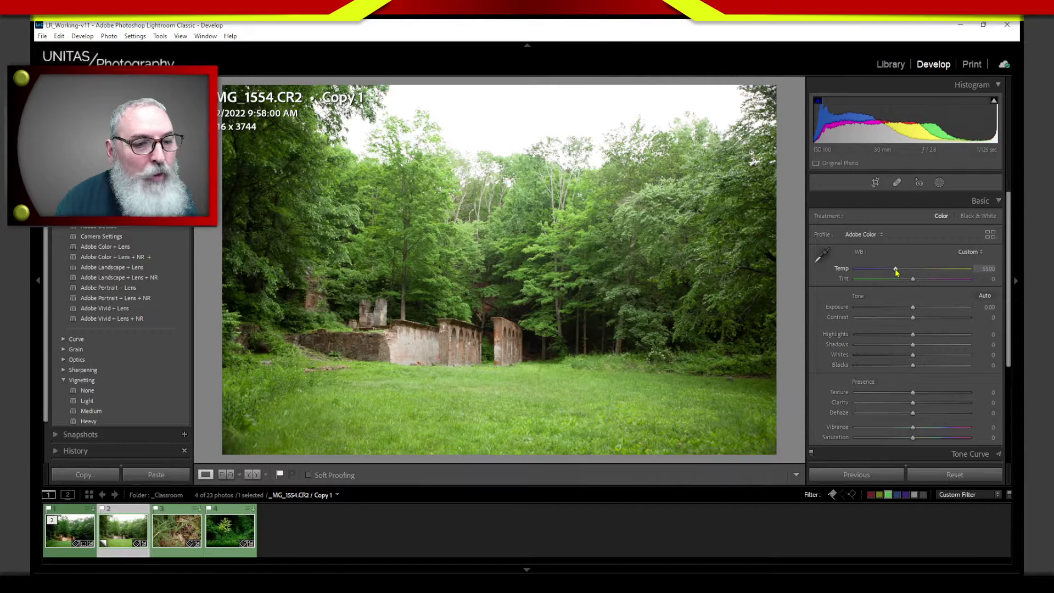
left_click_drag(895, 270, 873, 274)
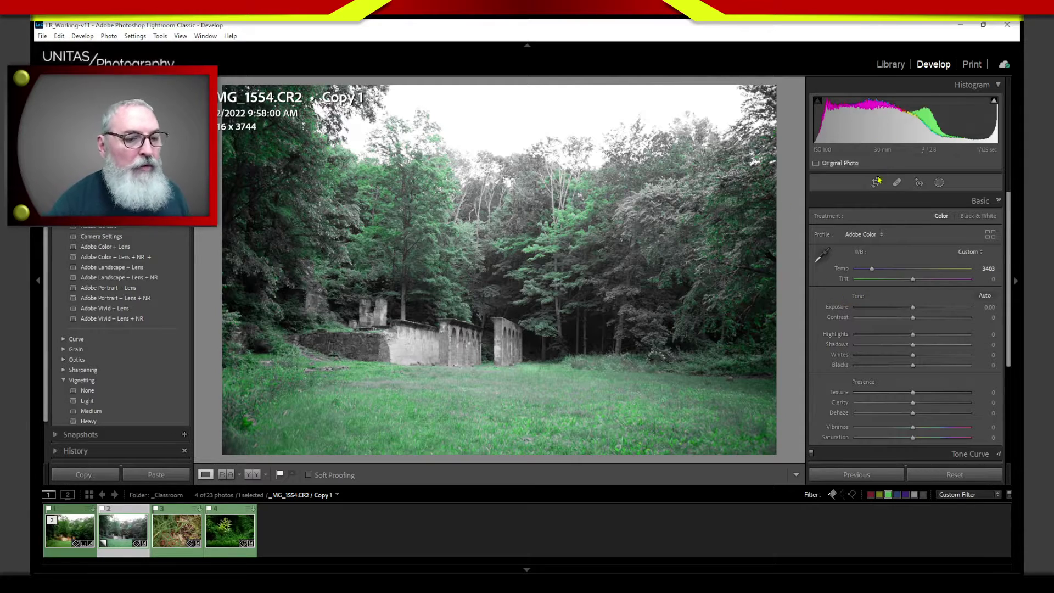
left_click_drag(873, 274, 930, 270)
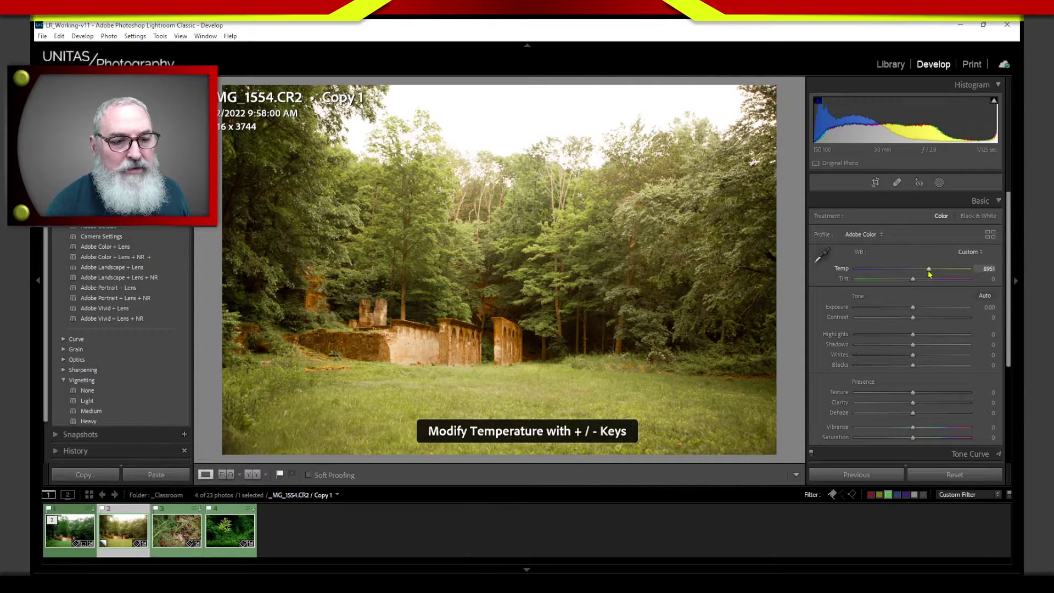
left_click_drag(928, 268, 909, 269)
left_click_drag(843, 270, 830, 269)
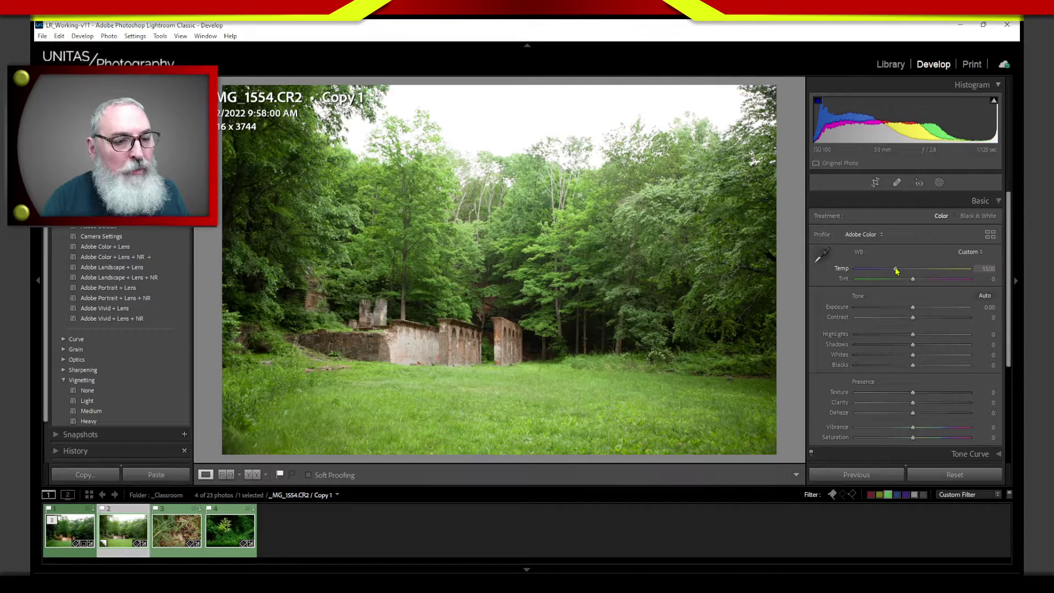
mouse_move(898, 274)
left_mouse_down()
mouse_move(857, 281)
mouse_move(886, 271)
left_mouse_up()
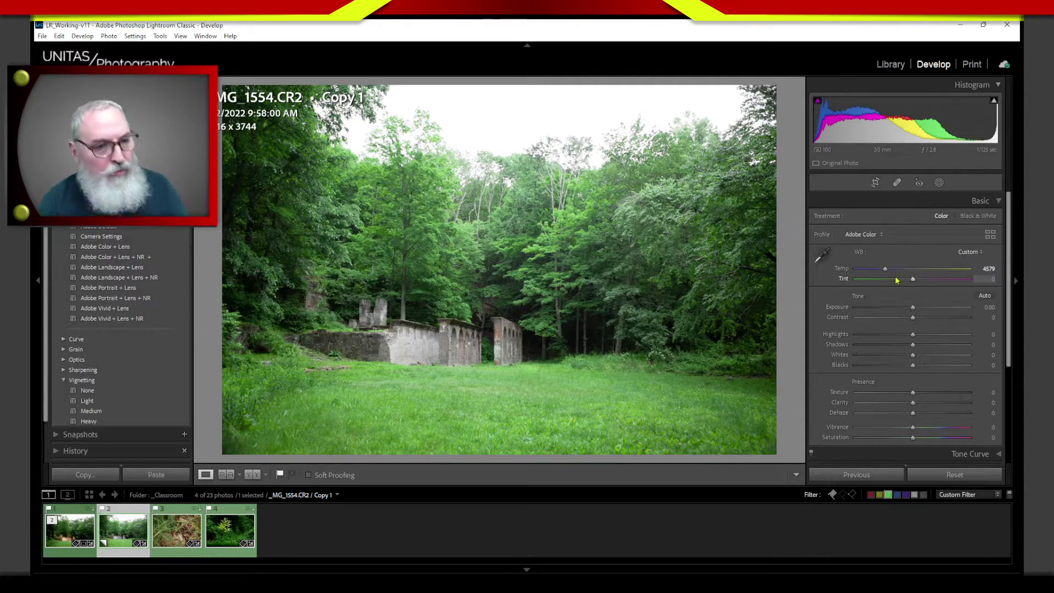
left_click_drag(885, 269, 884, 272)
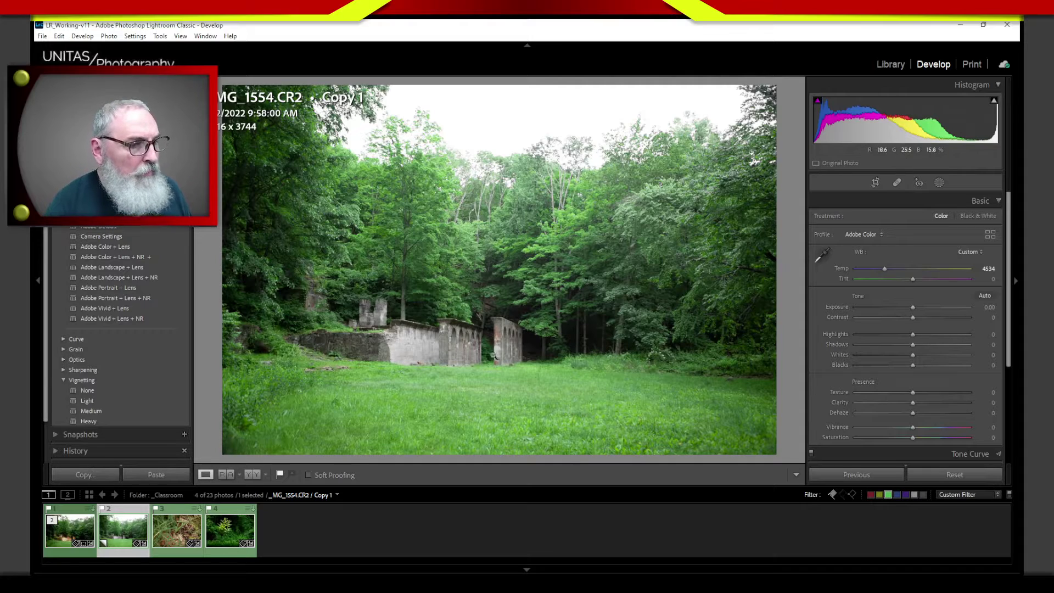
Create a radial gradient mask over the stone ruins, tilt it to follow the walls and centre it on them.
left_click(939, 183)
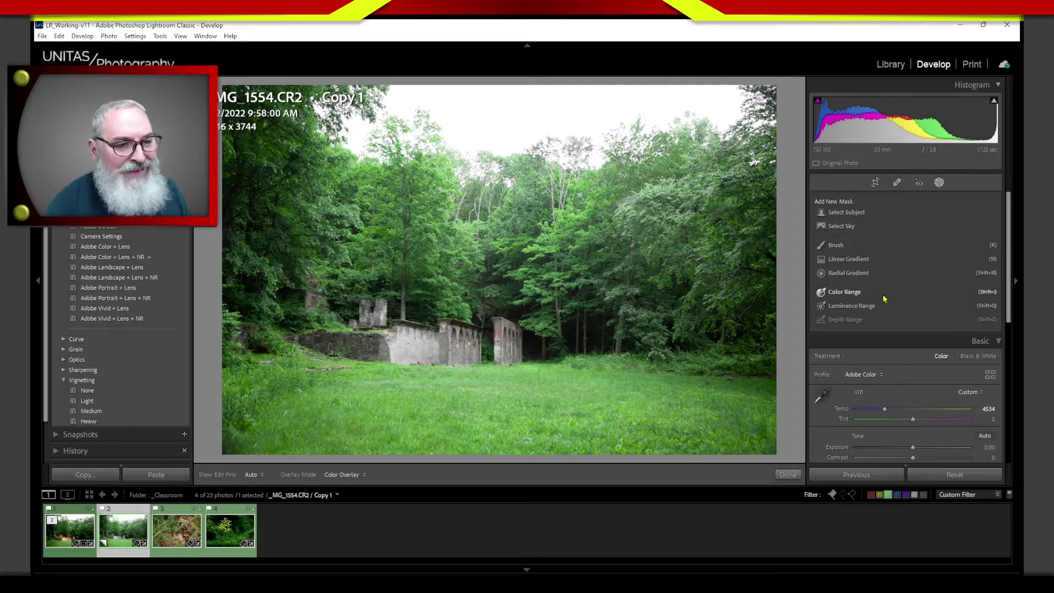
left_click(847, 274)
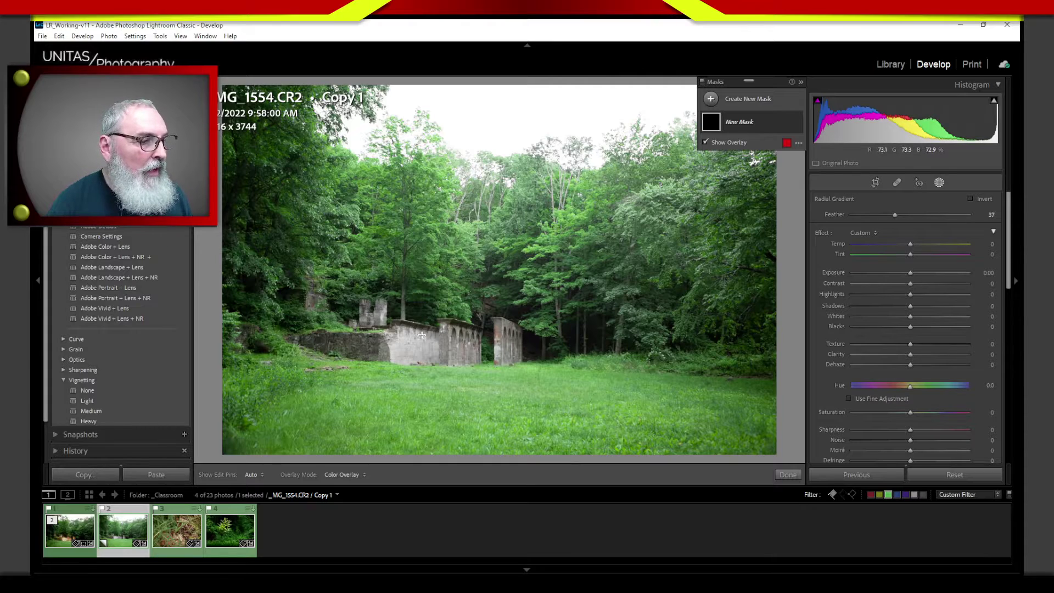
left_click_drag(422, 334, 555, 382)
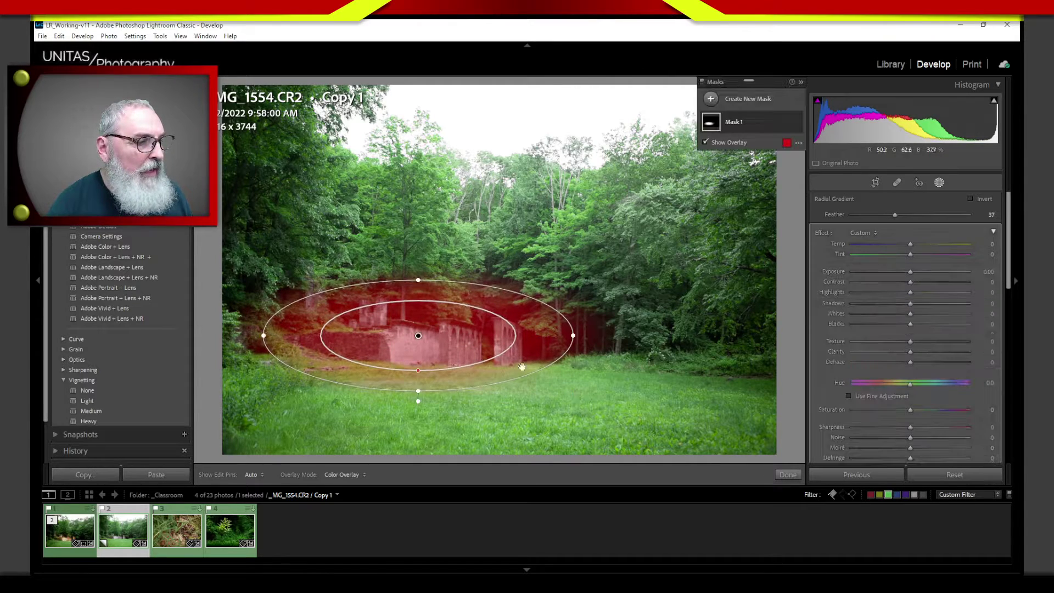
left_click_drag(577, 330, 586, 354)
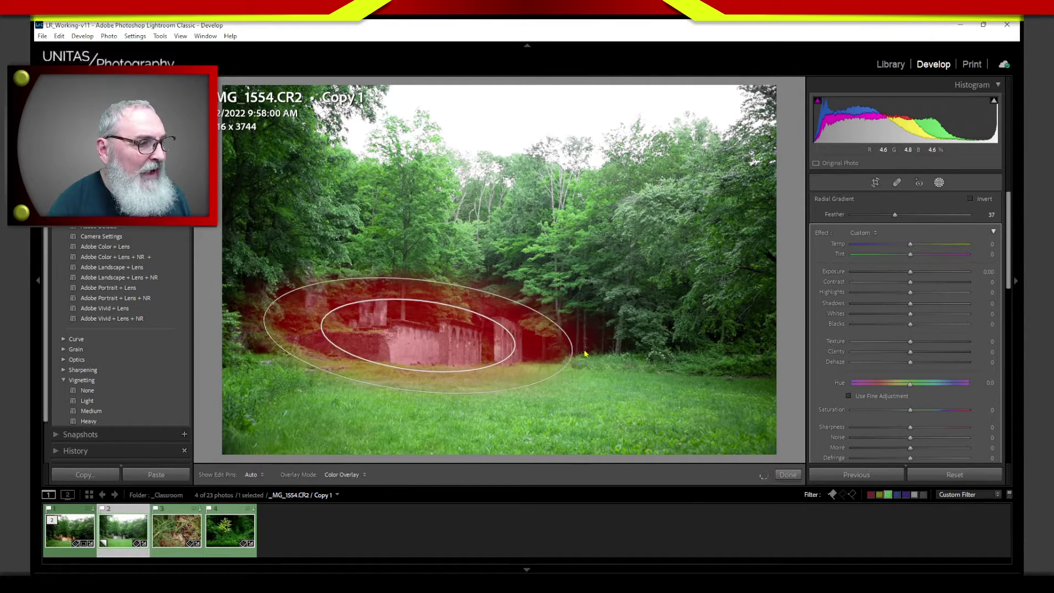
left_click_drag(418, 336, 437, 336)
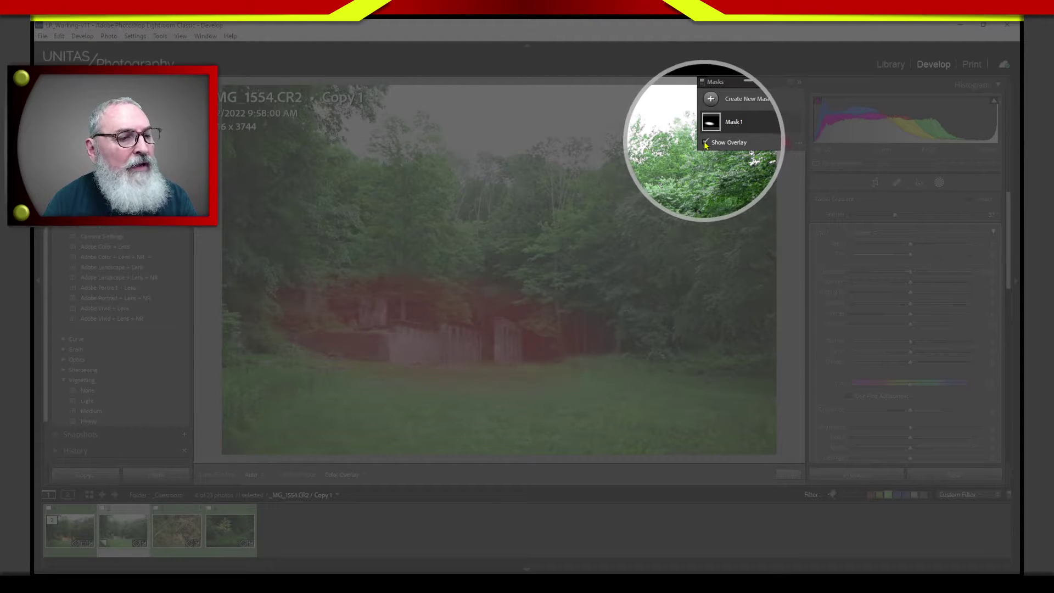
Check the radial mask's coverage by toggling its overlay, and set the mask's temperature to 48 to warm the ruins.
left_click(705, 143)
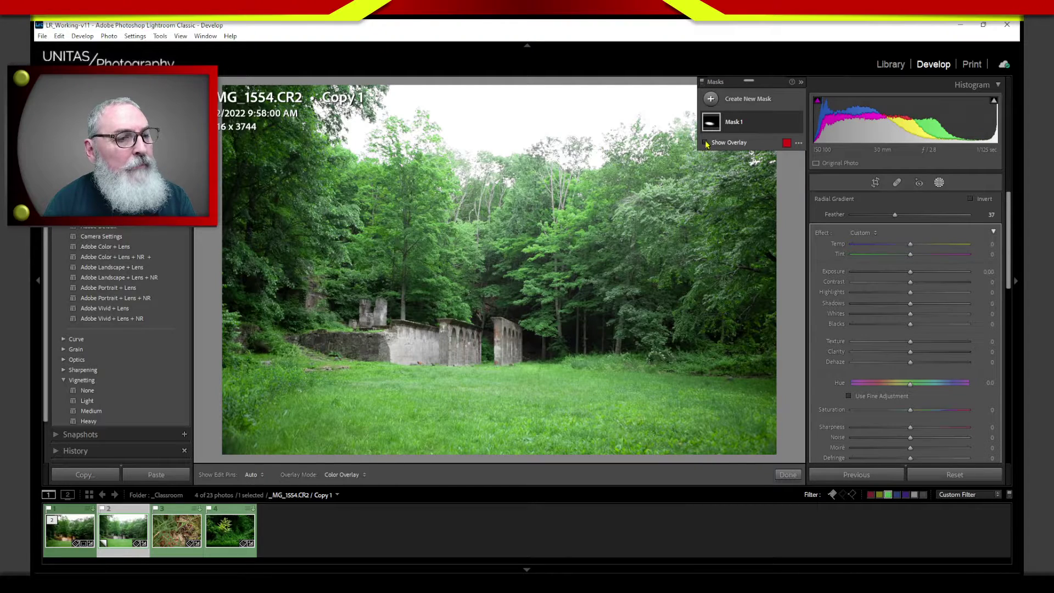
left_click(706, 143)
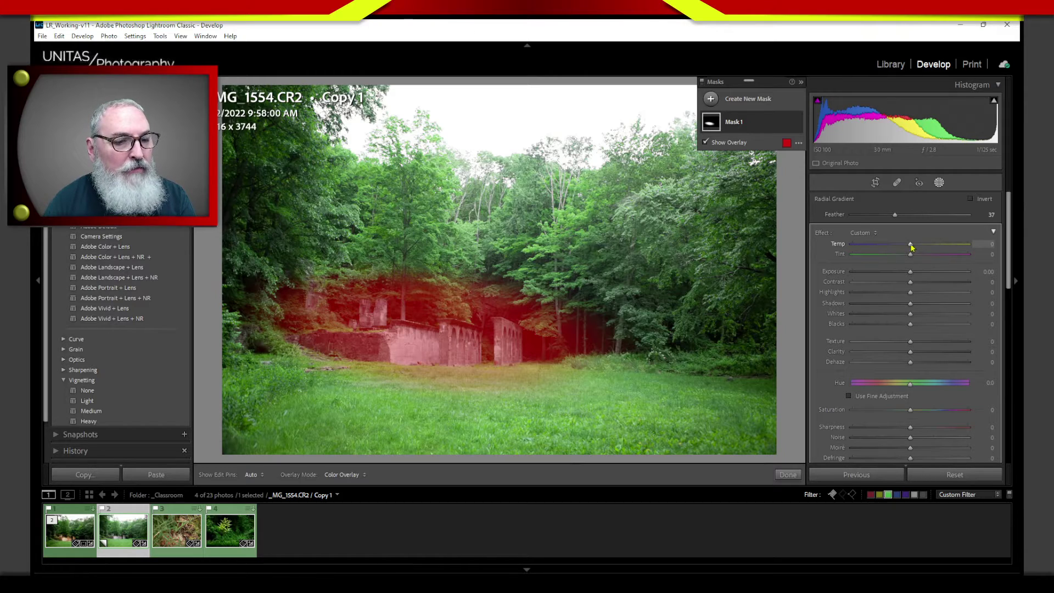
left_click_drag(912, 247, 938, 250)
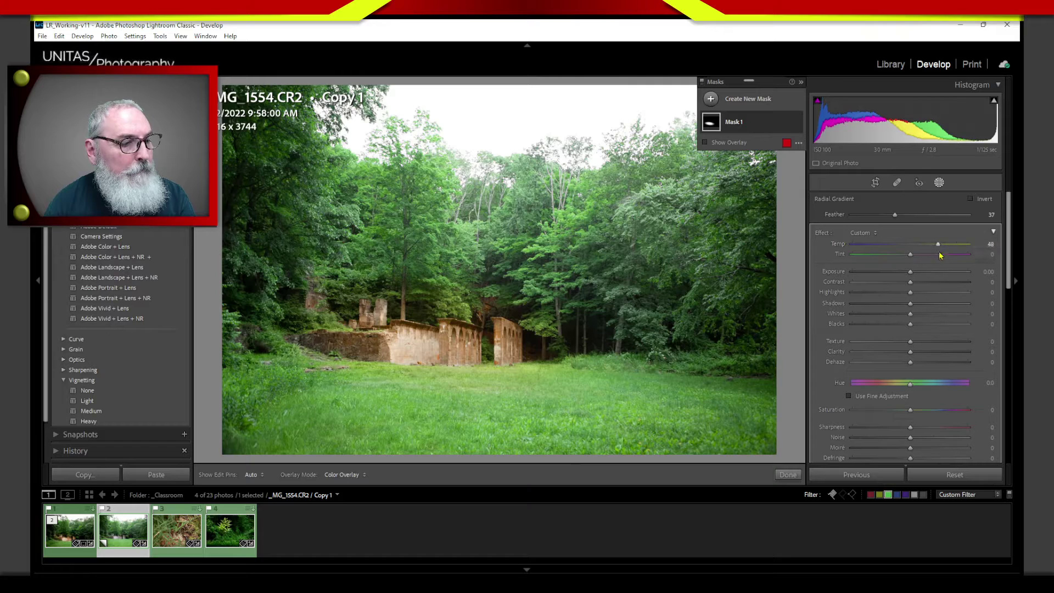
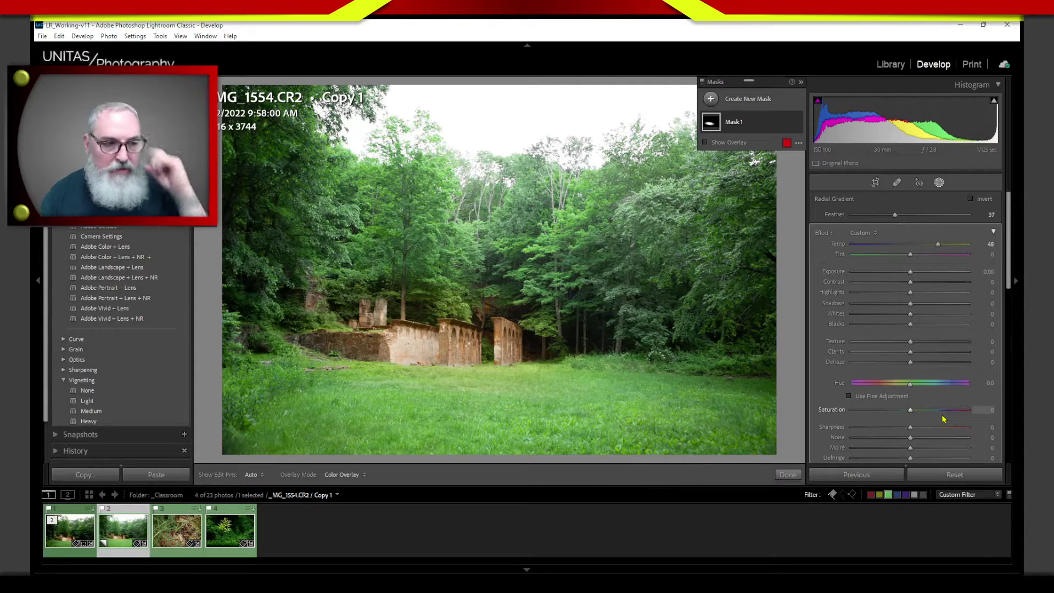
Refine the radial mask with a feather of 49, making it flatter and wider, less tilted and repositioned over the ruins.
mouse_move(436, 282)
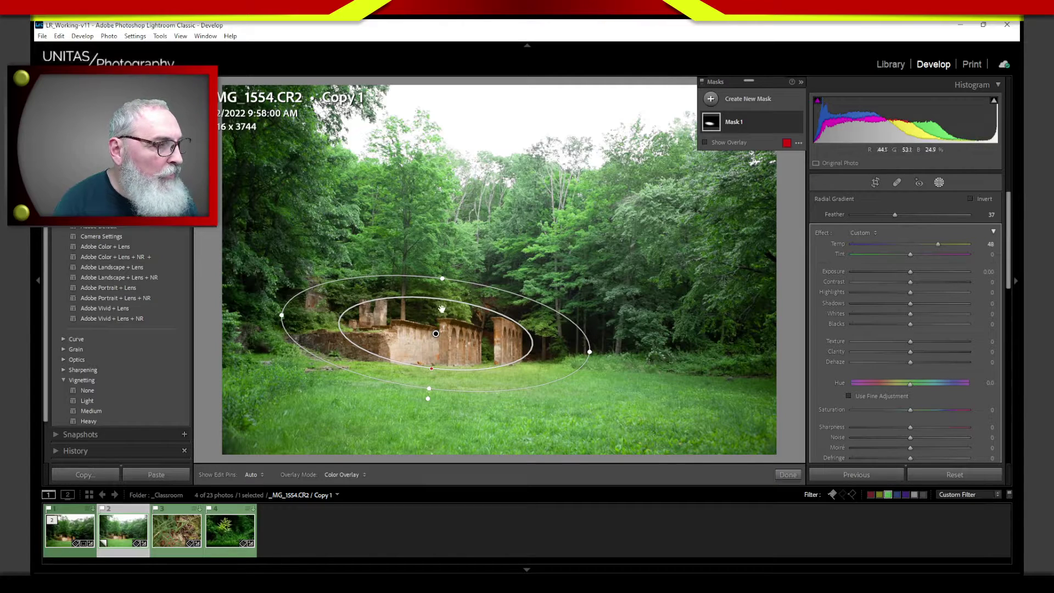
left_click_drag(431, 371, 434, 345)
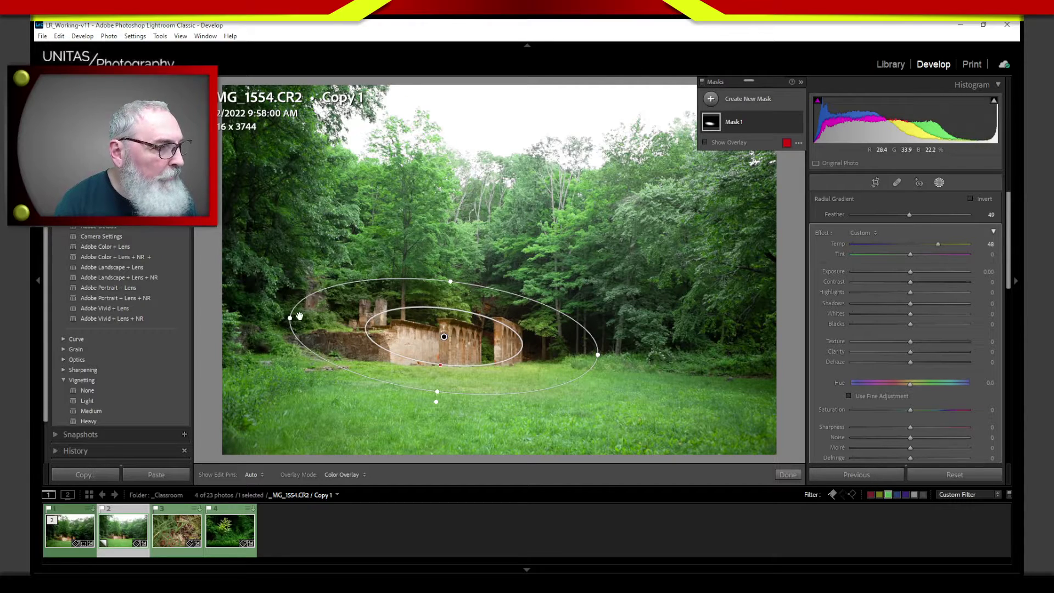
left_click_drag(449, 281, 450, 288)
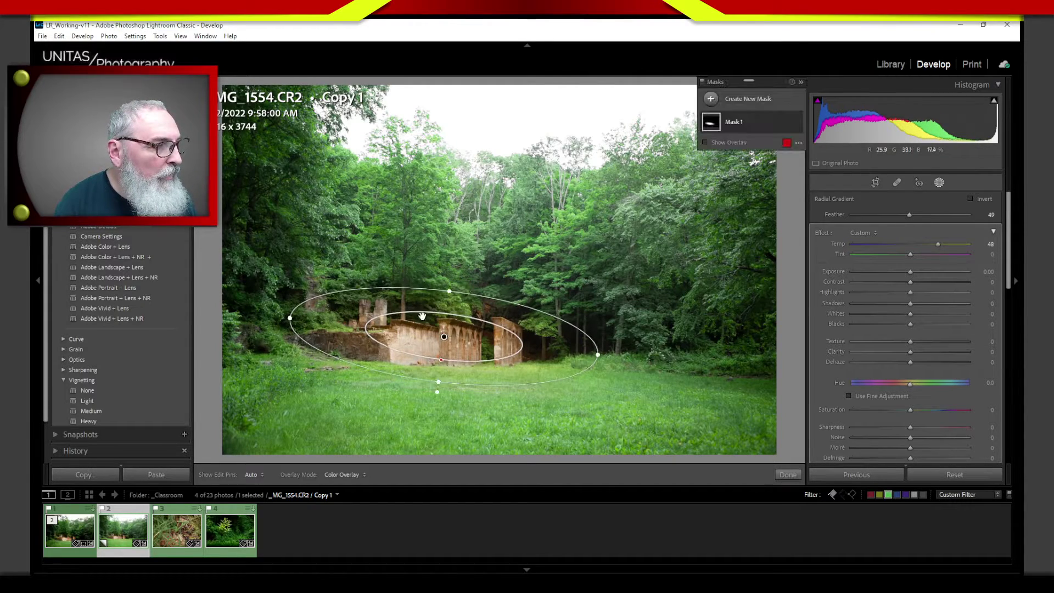
left_click_drag(289, 318, 259, 324)
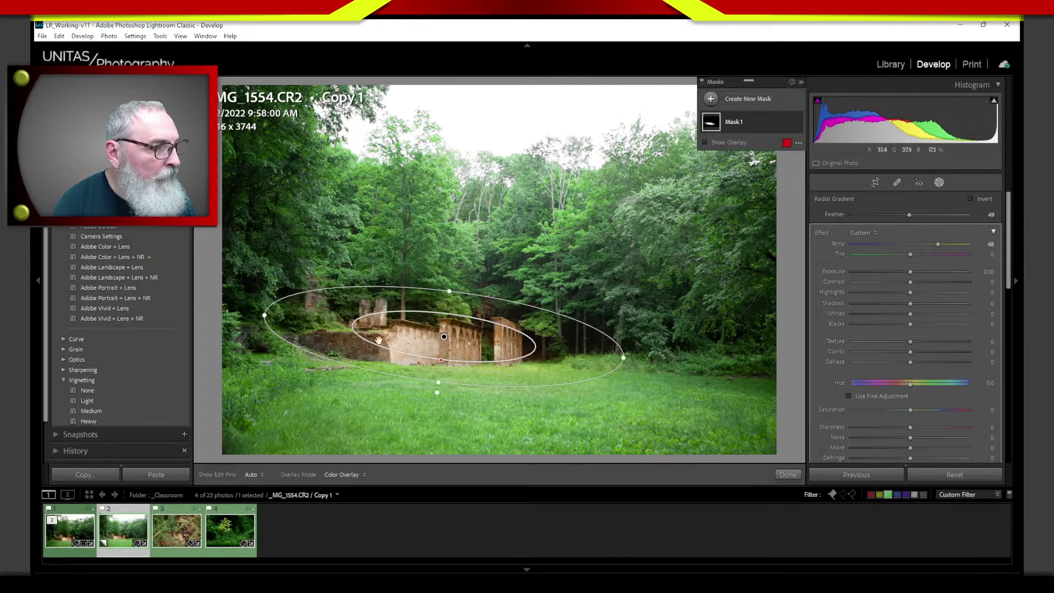
left_click_drag(451, 338, 433, 341)
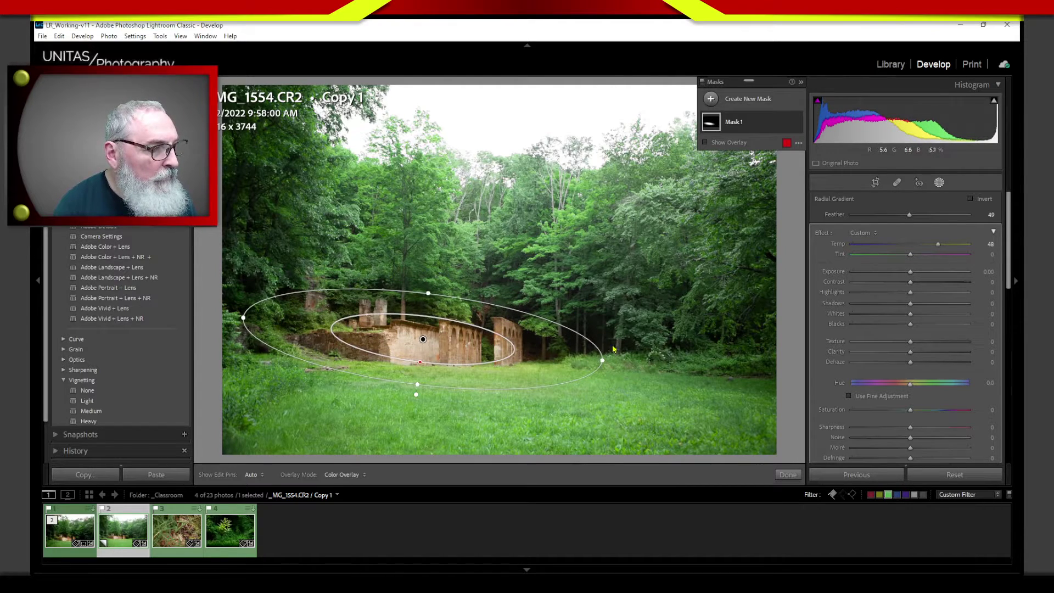
left_click_drag(610, 358, 606, 350)
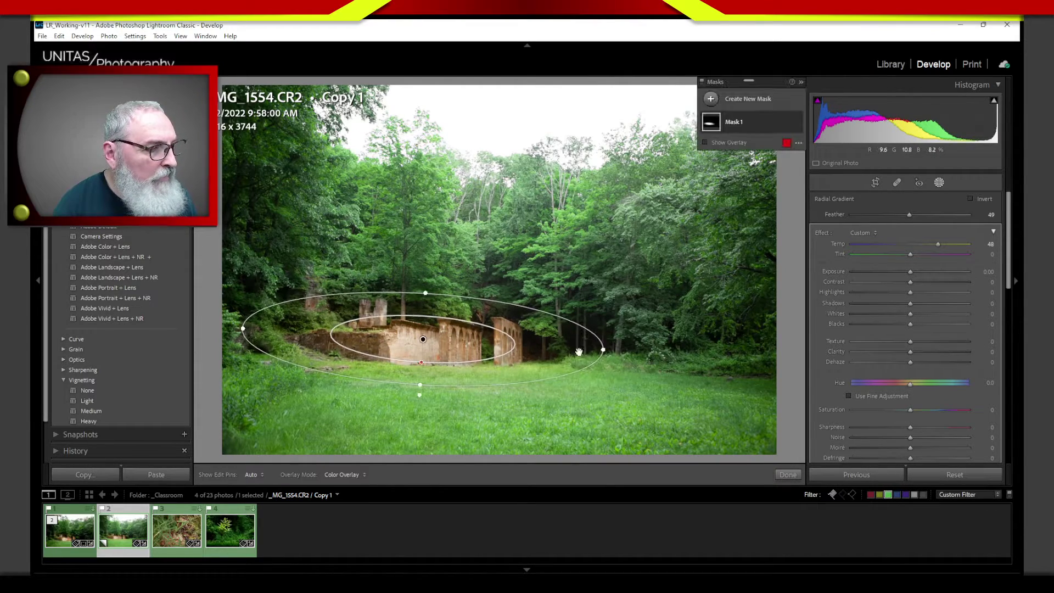
left_click_drag(428, 339, 428, 338)
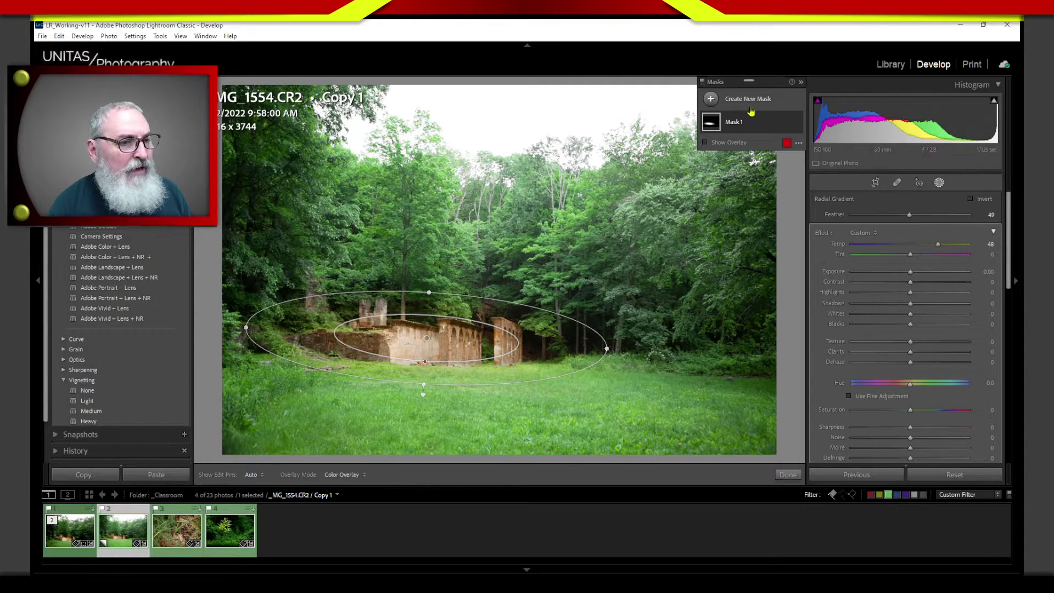
Check the reshaped radial mask with its overlay, hide the overlay and finish masking.
left_click(706, 143)
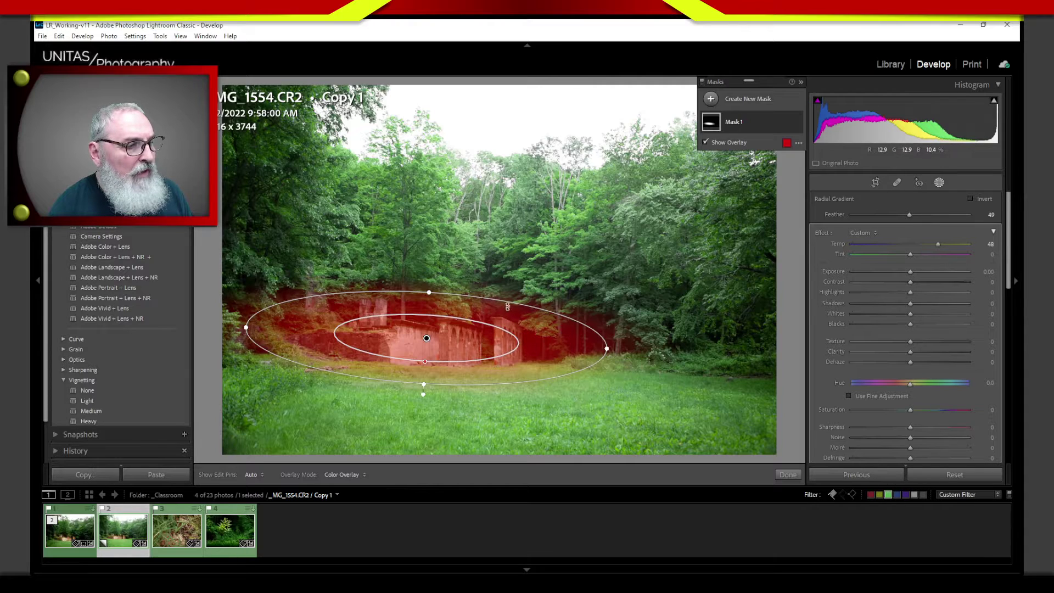
left_click(711, 99)
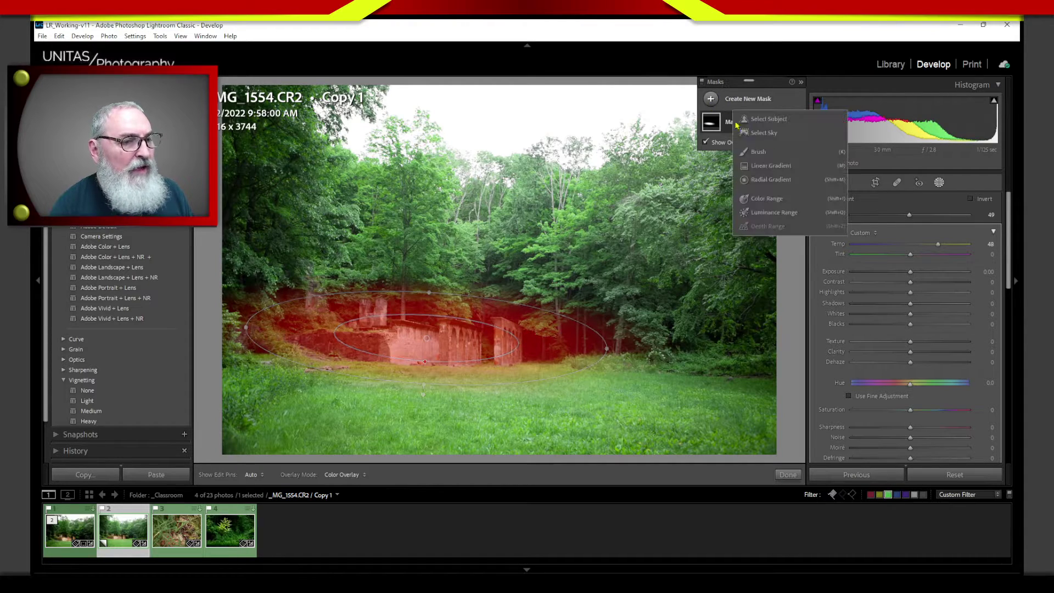
left_click(707, 143)
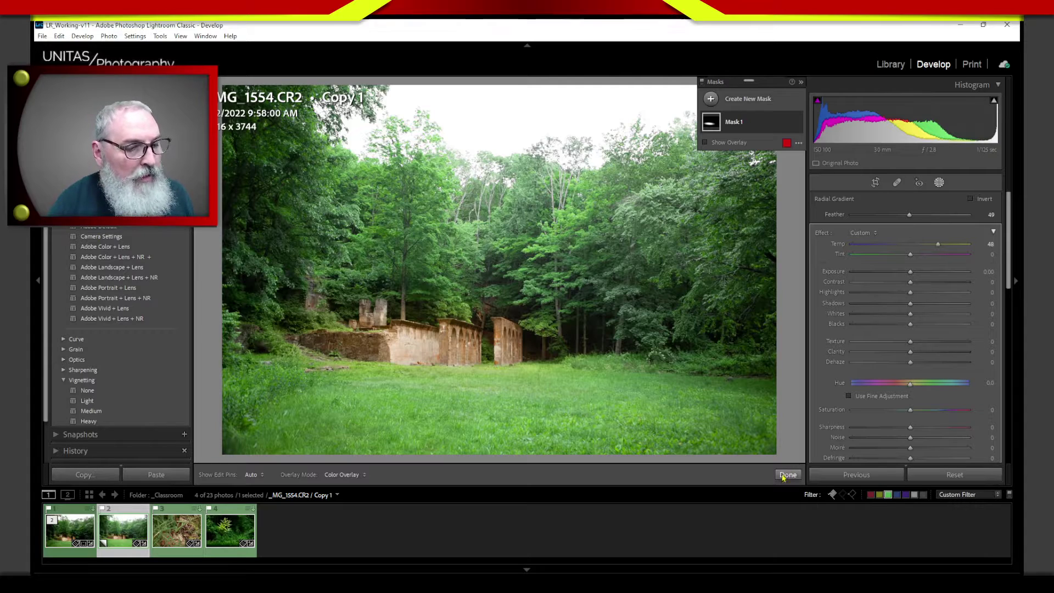
key("shift+m")
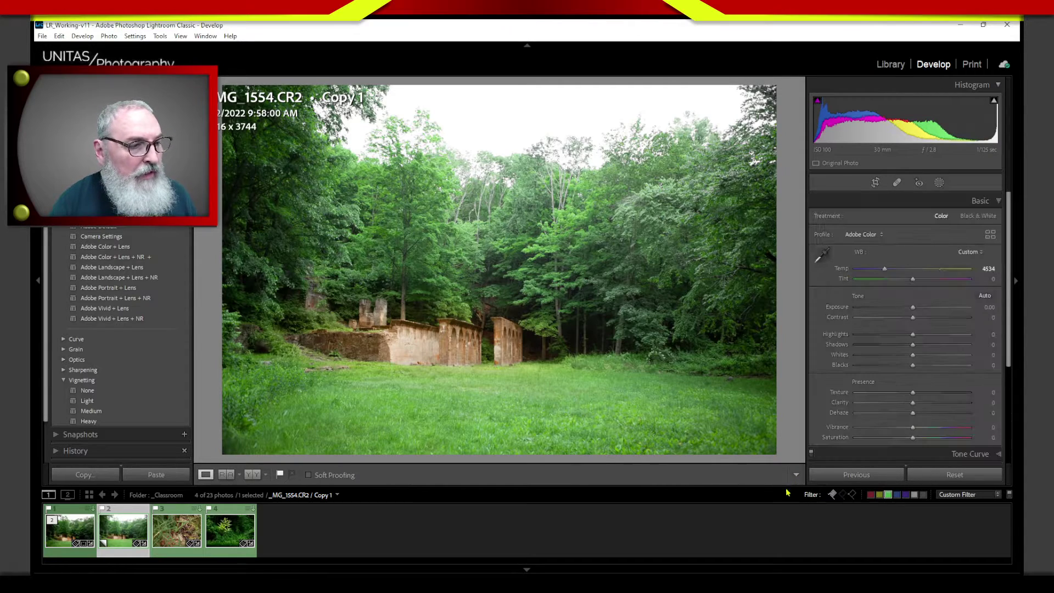
Set the HSL saturation of yellow to -30 and of green to -15.
left_click(917, 201)
left_click(933, 234)
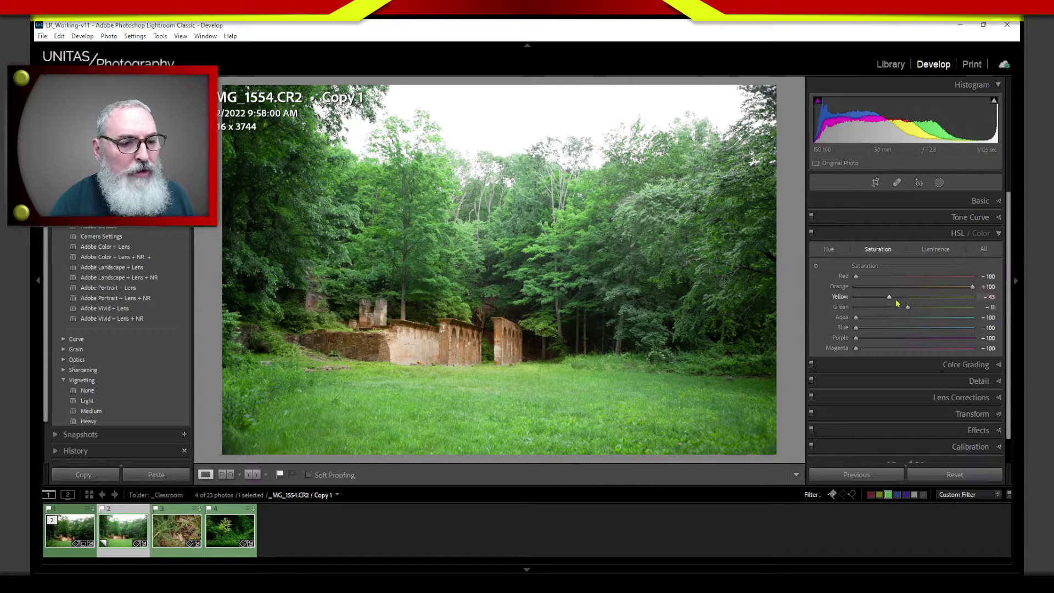
mouse_move(889, 298)
left_mouse_down()
mouse_move(916, 311)
mouse_move(906, 306)
left_mouse_up()
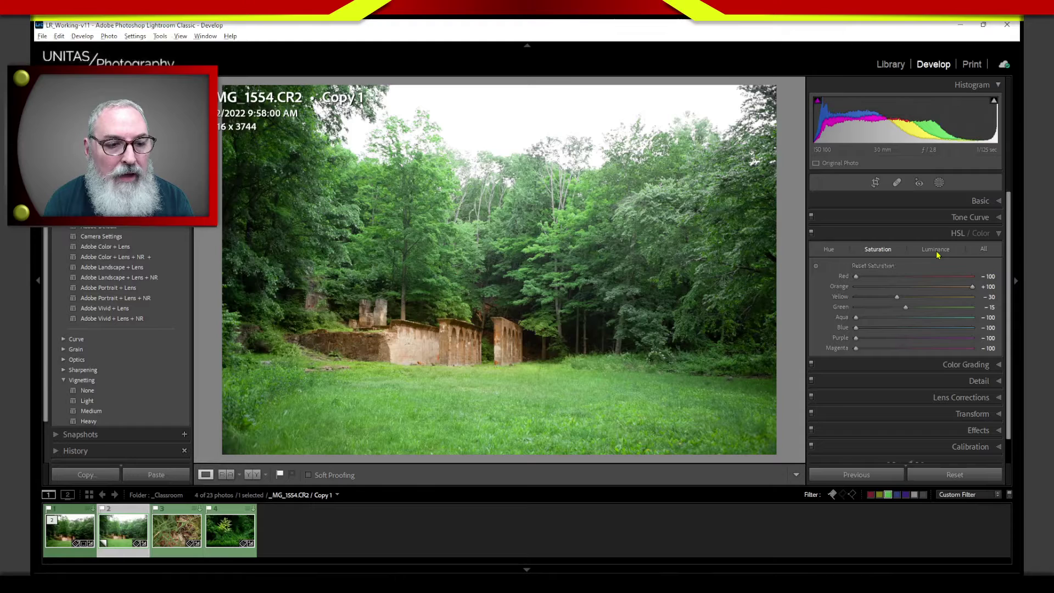
Try darkening the foliage with a green luminance of -74, and reset the green luminance.
left_click(937, 250)
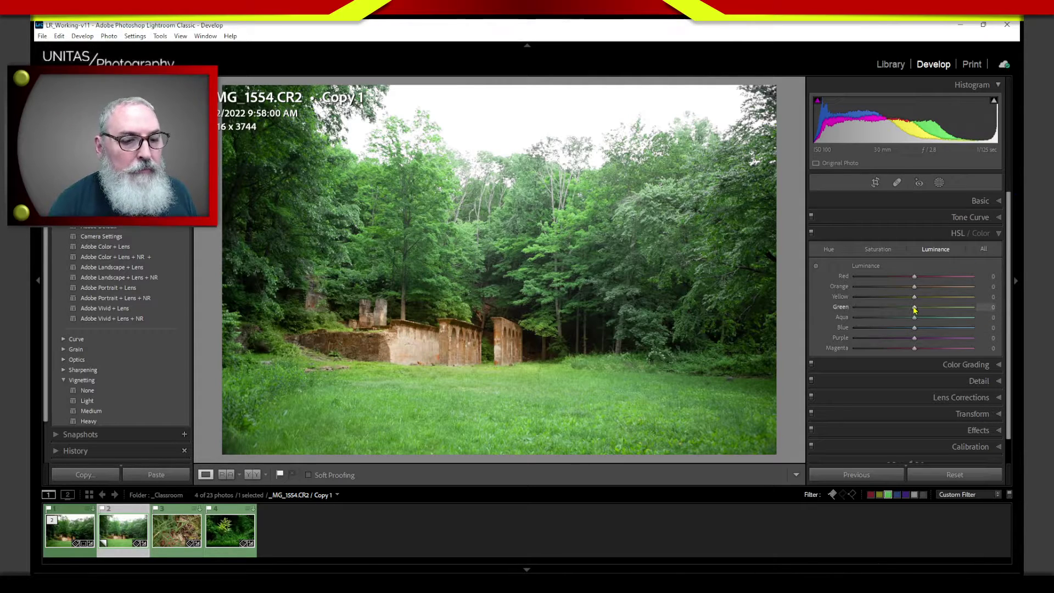
left_click_drag(914, 312, 872, 320)
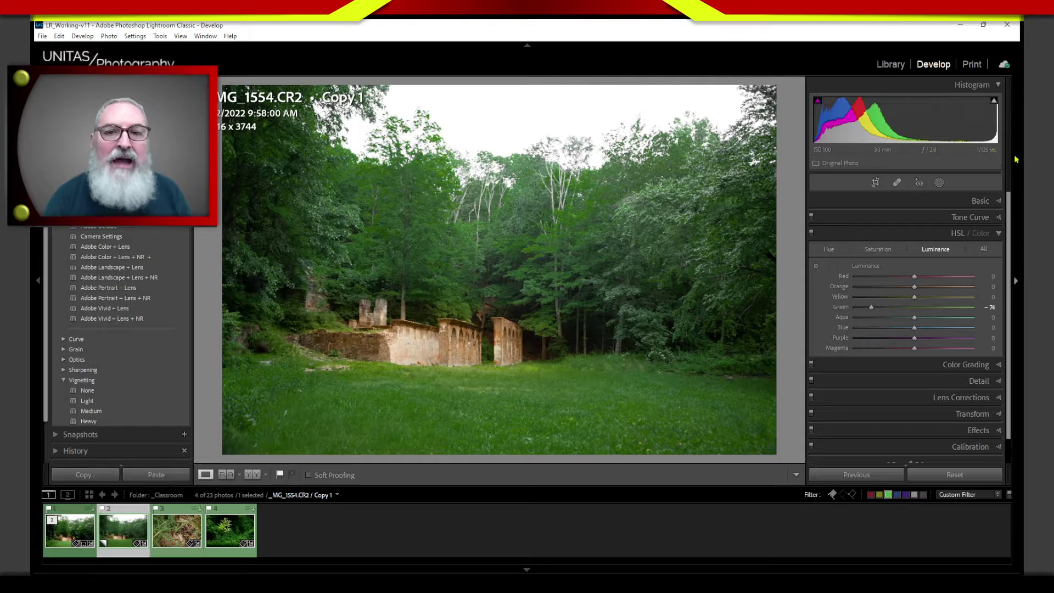
double_click(840, 308)
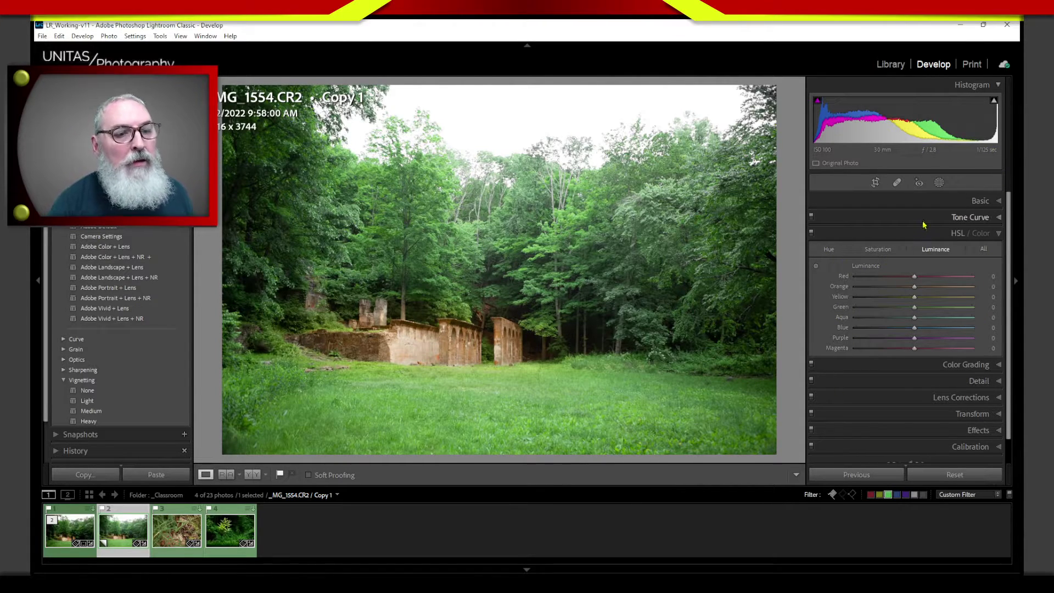
Darken the photo's overall tones with highlights -39, shadows -54, whites -29 and blacks -12.
left_click(928, 203)
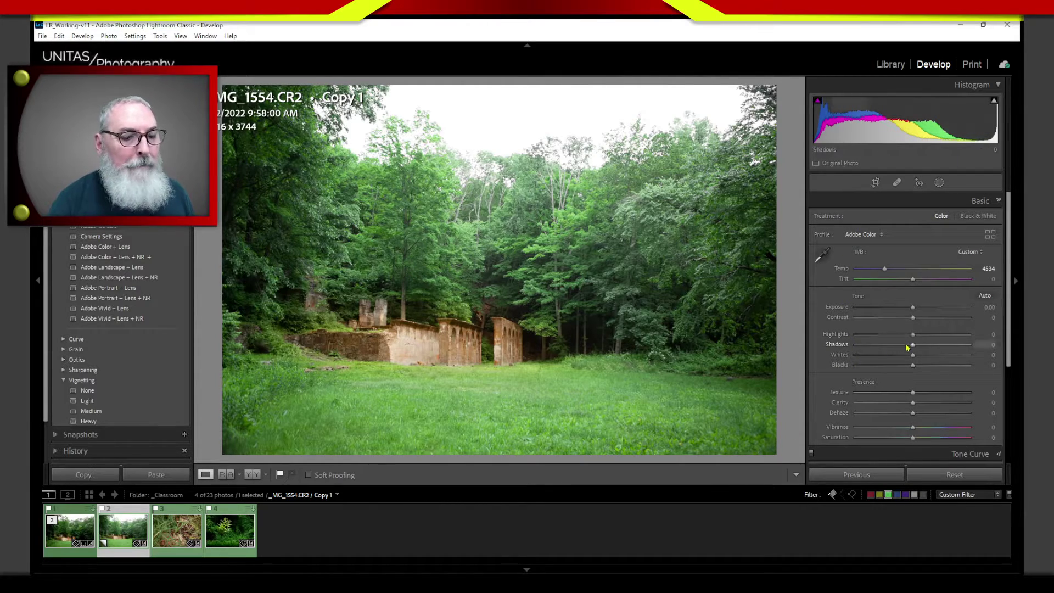
mouse_move(912, 347)
left_mouse_down()
mouse_move(882, 355)
mouse_move(903, 335)
mouse_move(894, 335)
mouse_move(894, 356)
left_mouse_up()
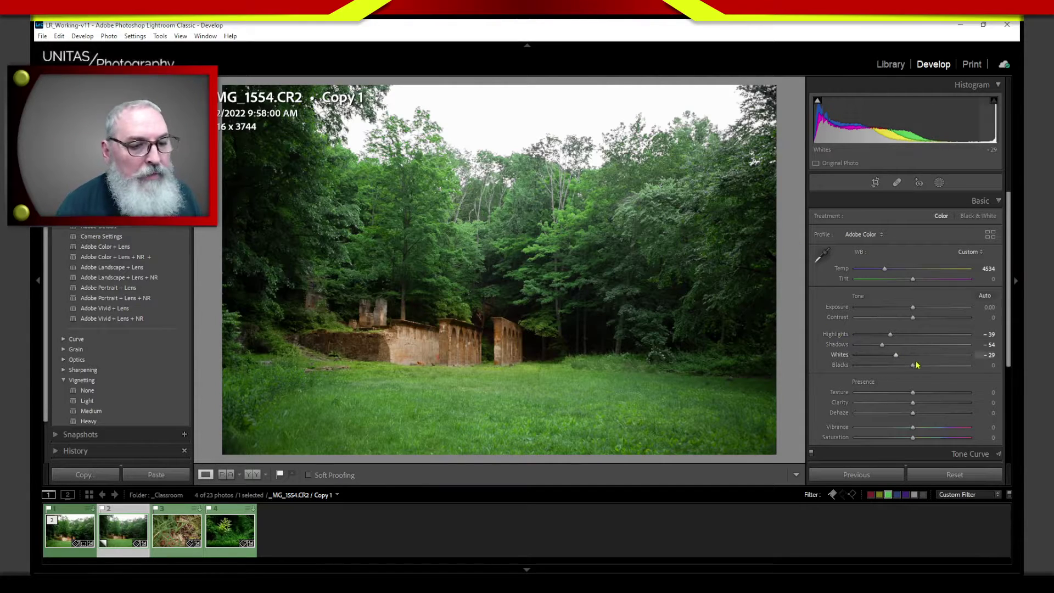
left_click_drag(913, 365, 899, 367)
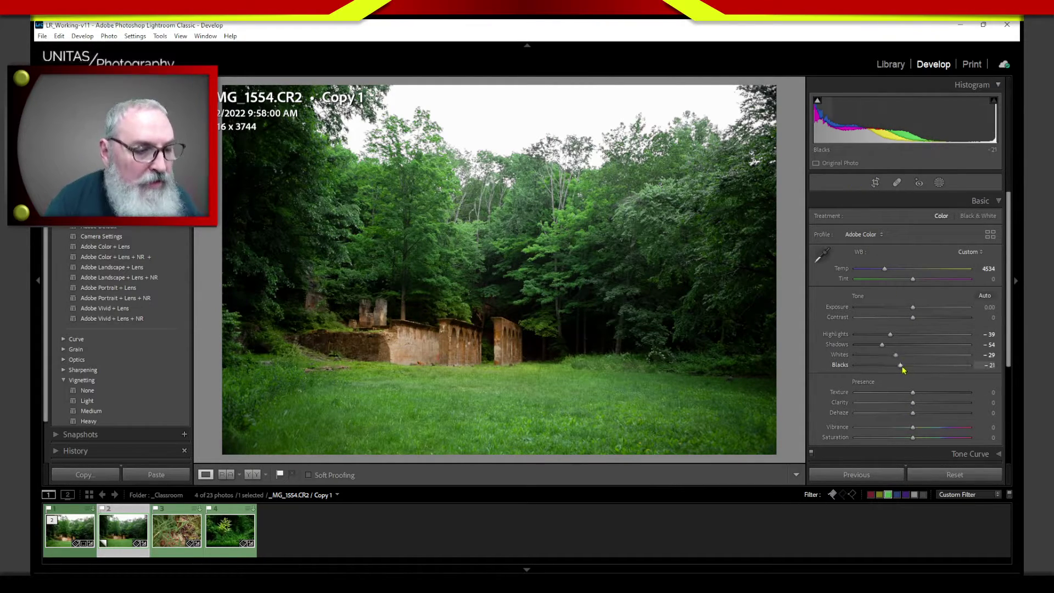
mouse_move(900, 367)
left_mouse_down("alt")
mouse_move(859, 372)
mouse_move(909, 370)
left_mouse_up("alt")
left_click_drag(910, 368, 905, 373)
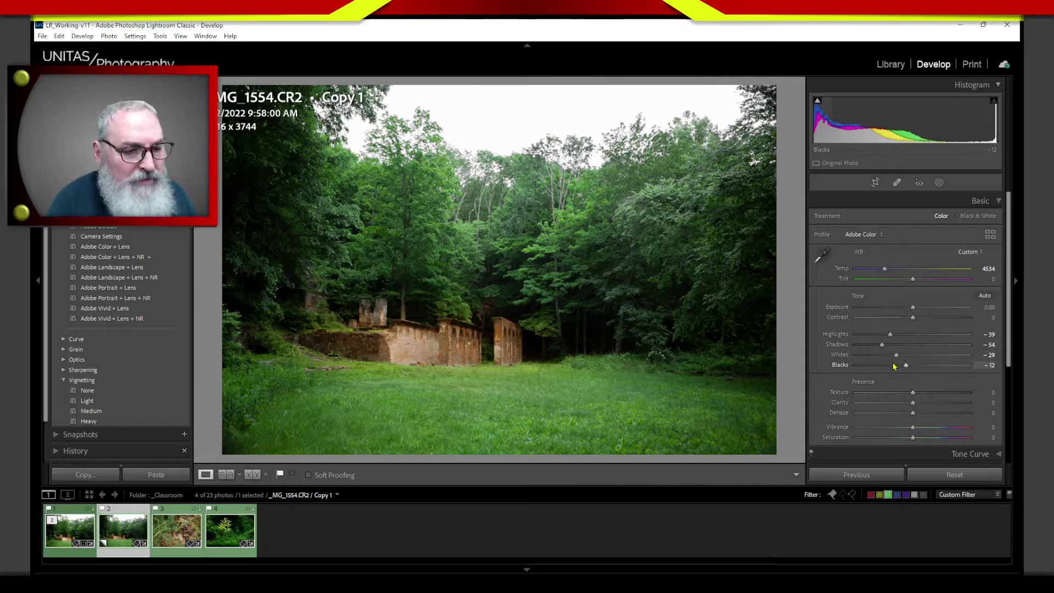
Try raising the overall whites to +33 with the clipping preview, easing them back to +27 and +12.
key("alt")
left_click_drag(897, 358, 934, 363)
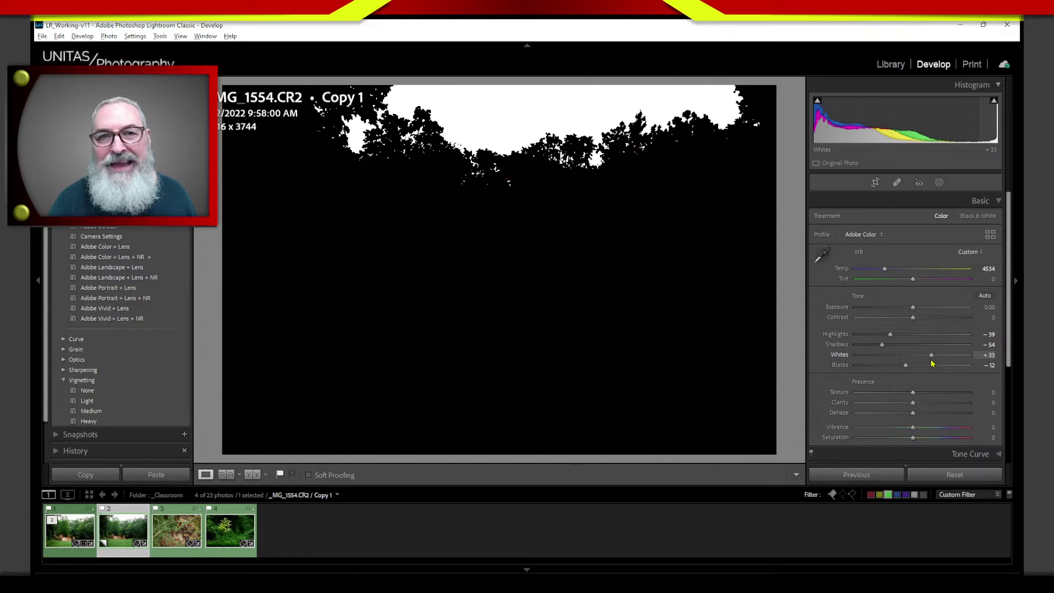
left_click_drag(932, 363, 929, 364)
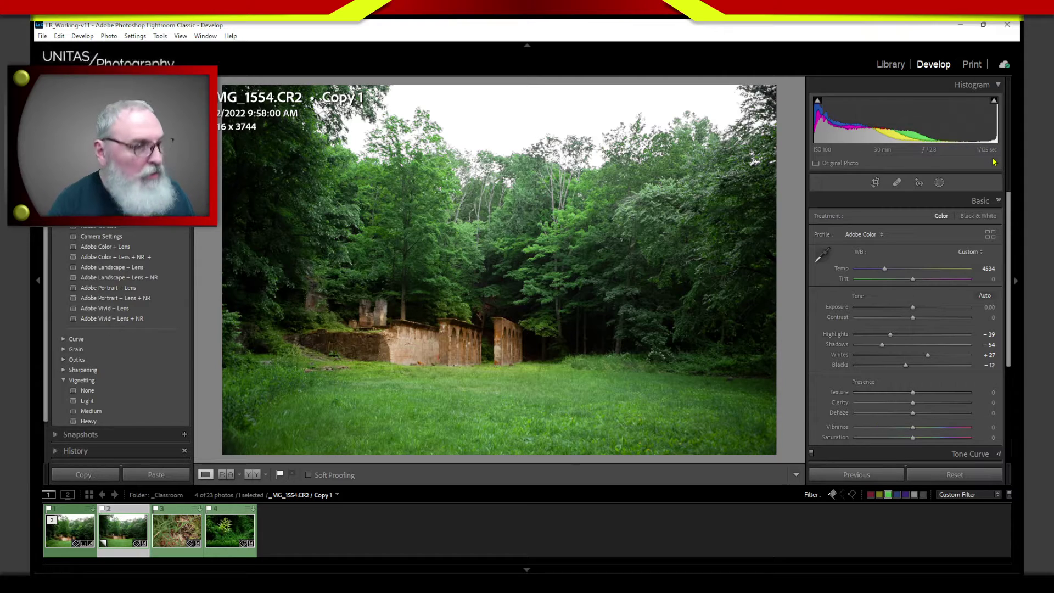
key("alt")
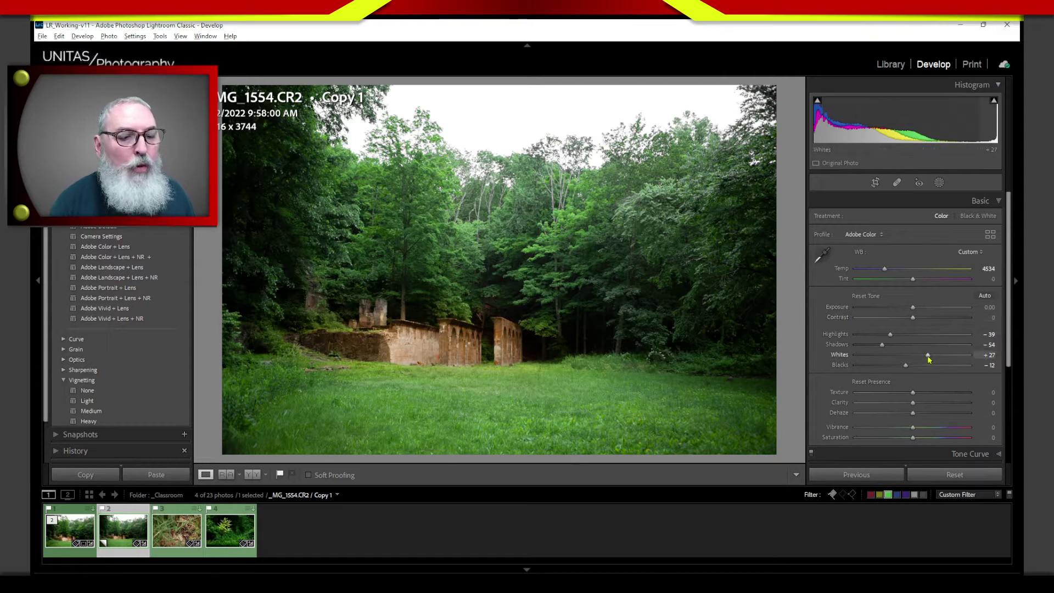
mouse_move(928, 357)
left_mouse_down()
mouse_move(904, 361)
mouse_move(919, 358)
left_mouse_up()
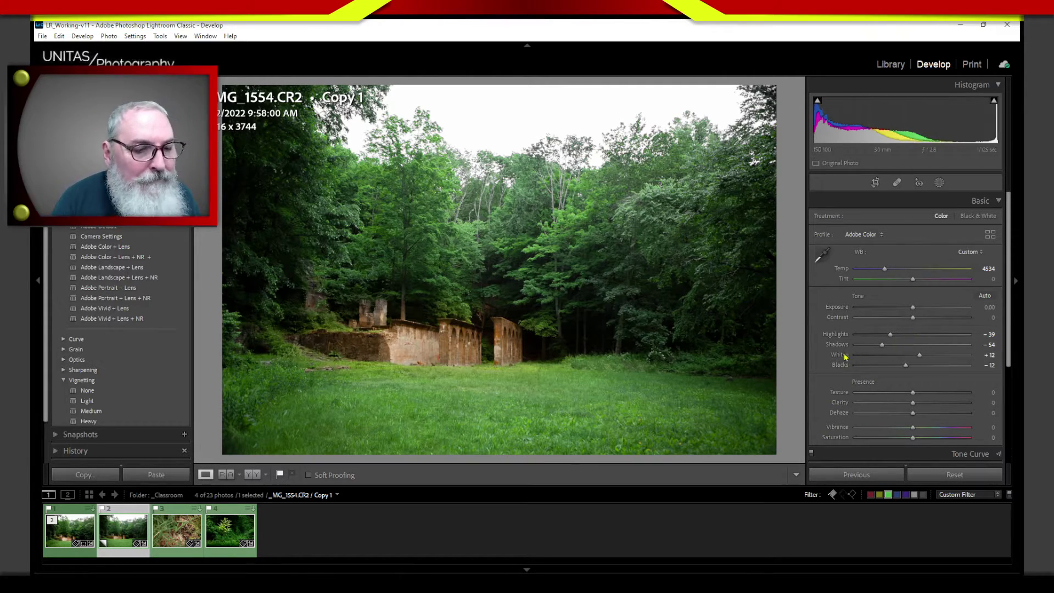
Lower the overall whites, settling on a value of -16.
left_click_drag(915, 359, 840, 356)
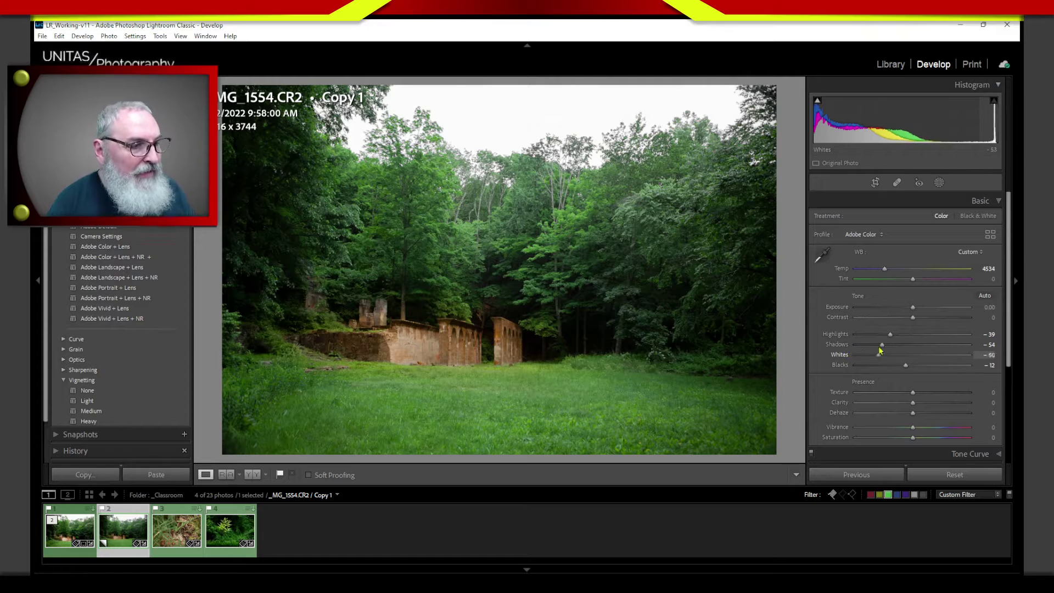
left_click_drag(856, 357, 899, 361)
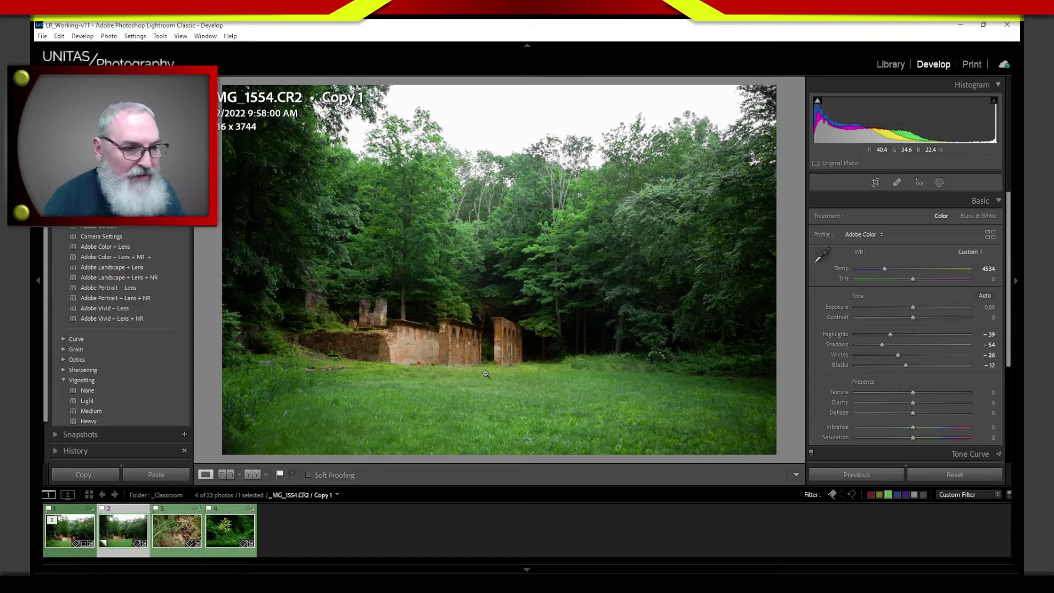
mouse_move(898, 355)
left_mouse_down()
mouse_move(945, 350)
mouse_move(904, 357)
left_mouse_up()
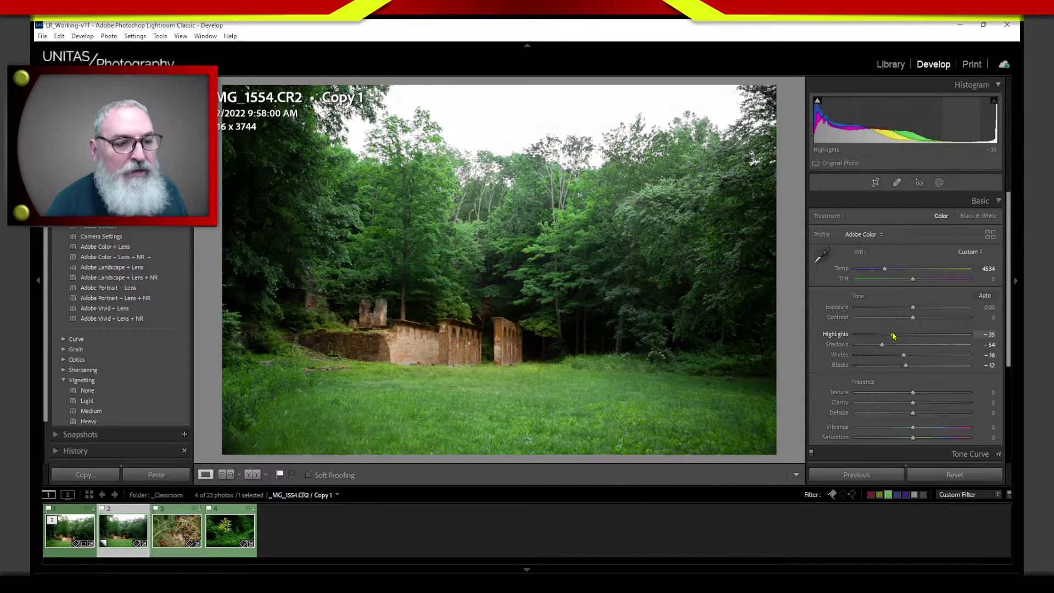
Fine-tune the overall tones with highlights -36, shadows -74 and blacks -11.
mouse_move(891, 334)
left_mouse_down()
mouse_move(915, 336)
mouse_move(878, 336)
mouse_move(888, 341)
left_mouse_up()
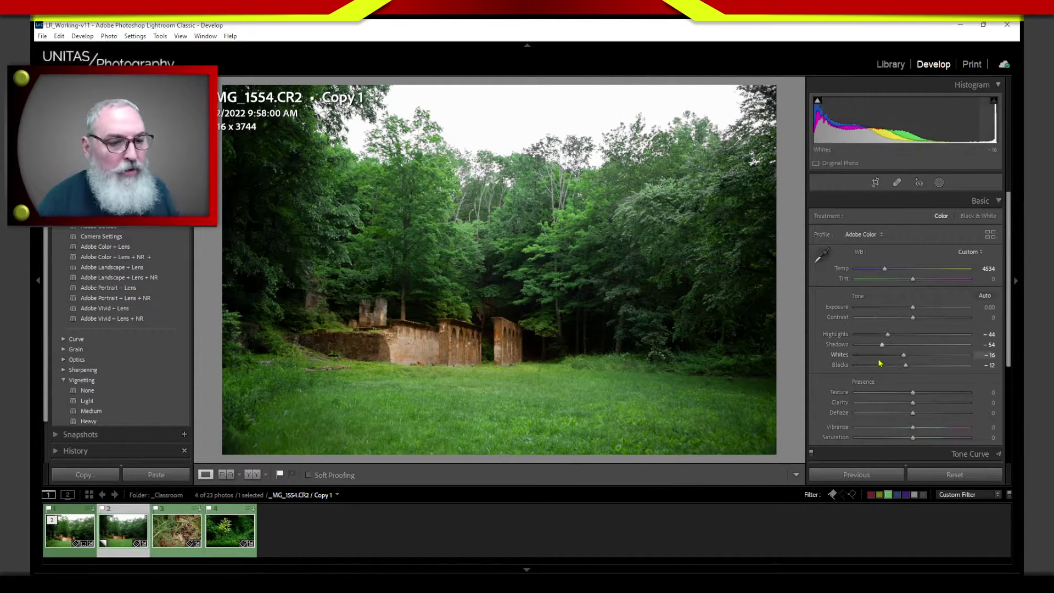
left_click_drag(888, 337, 887, 341)
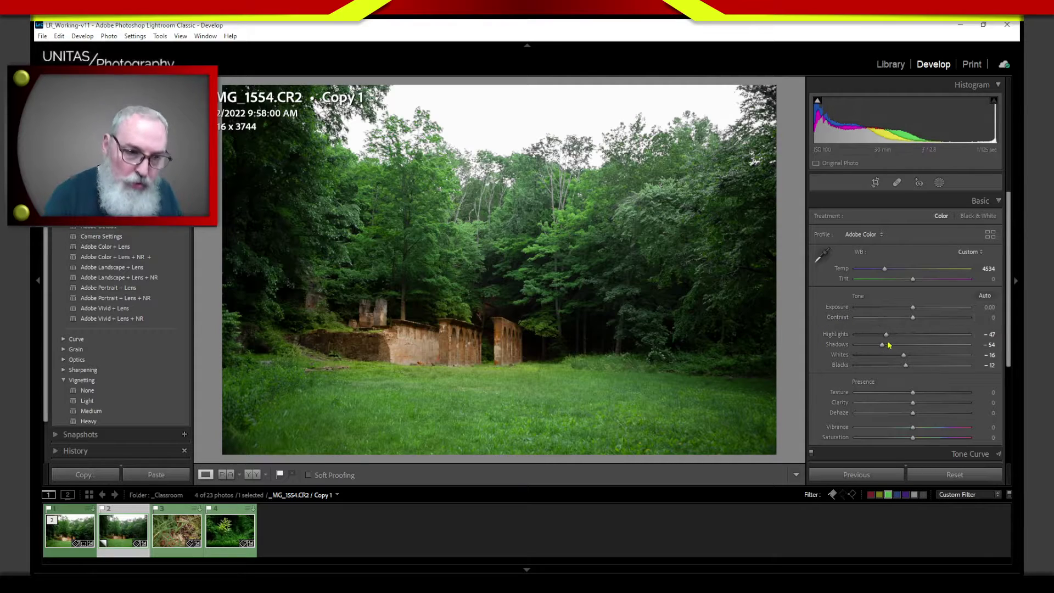
mouse_move(888, 335)
left_mouse_down()
mouse_move(897, 335)
mouse_move(887, 344)
left_mouse_up()
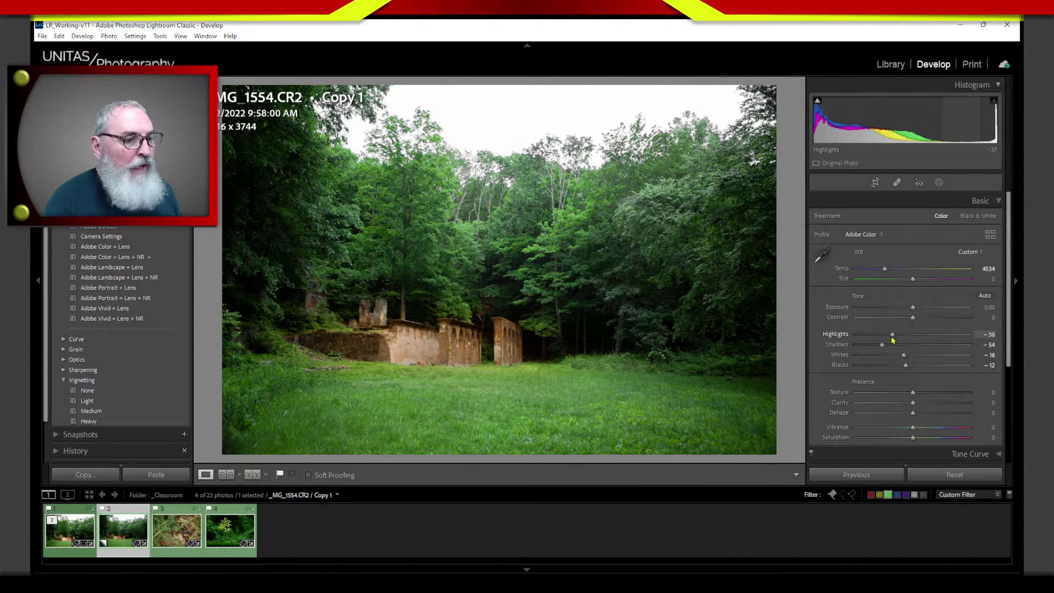
mouse_move(882, 344)
left_mouse_down()
mouse_move(908, 367)
mouse_move(872, 346)
left_mouse_up()
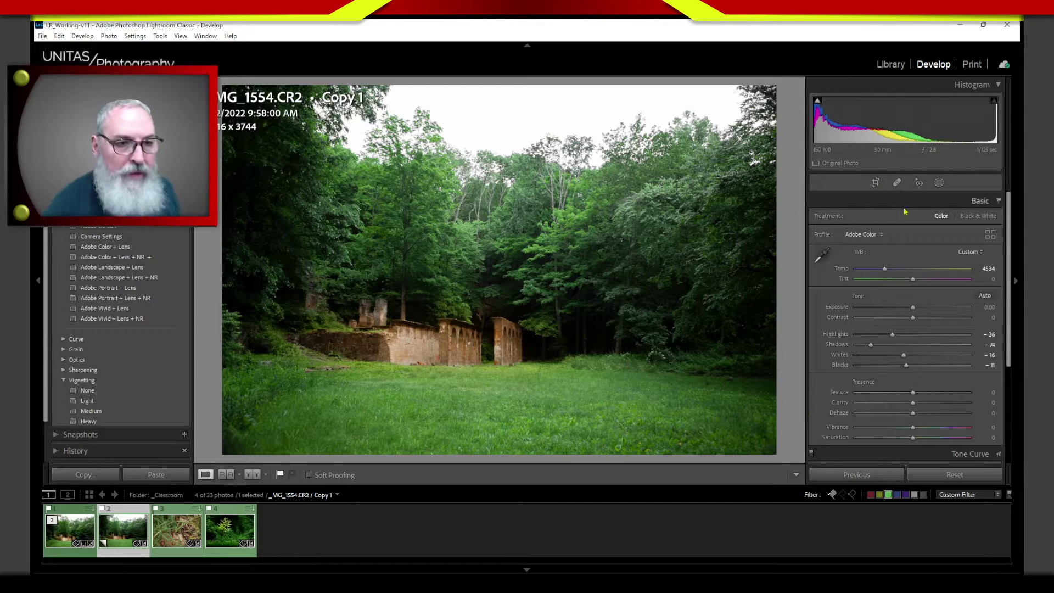
Reopen the radial mask on the ruins and set its highlights to 65, shadows to -19 and whites to 19.
left_click(939, 184)
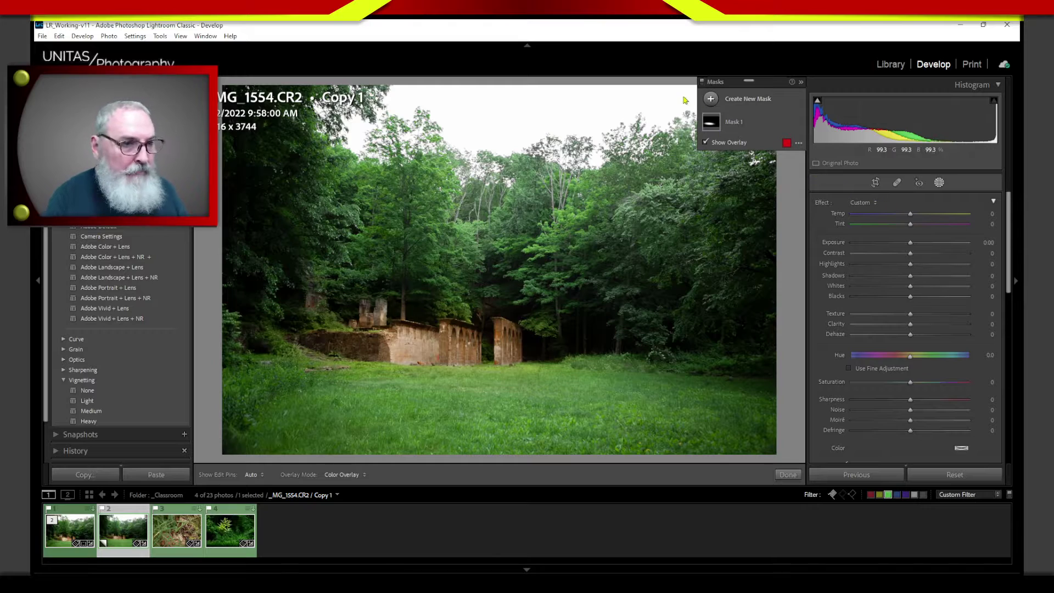
left_click(716, 124)
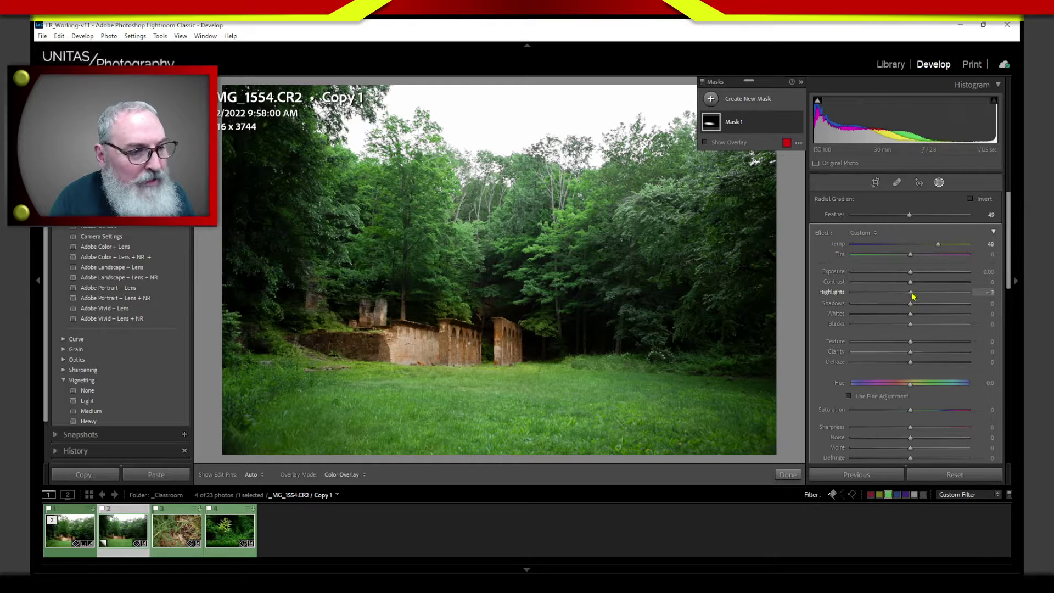
mouse_move(913, 296)
left_mouse_down()
mouse_move(948, 295)
mouse_move(900, 308)
left_mouse_up()
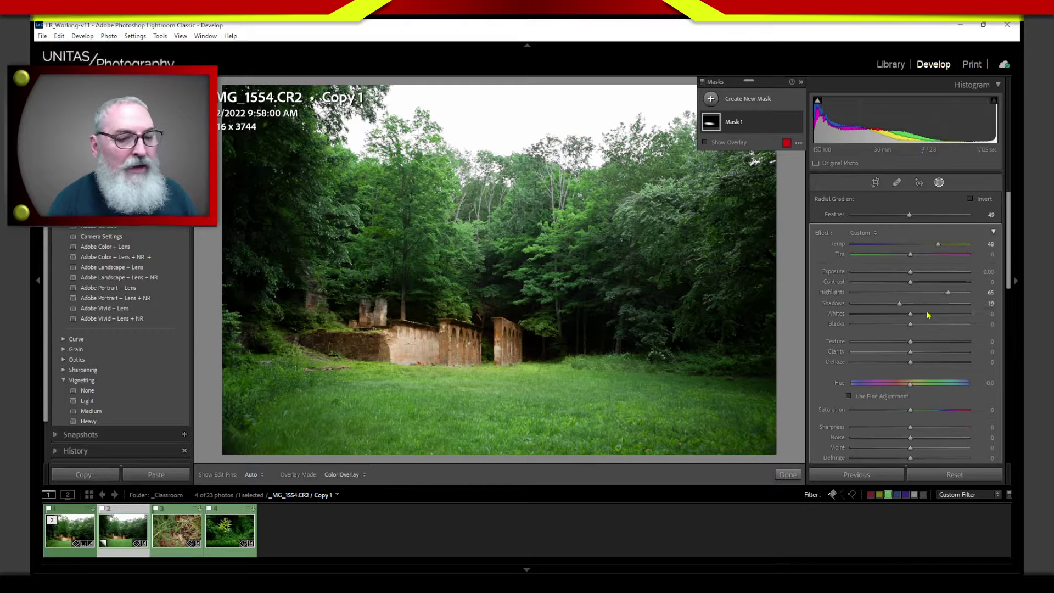
left_click_drag(911, 313, 924, 314)
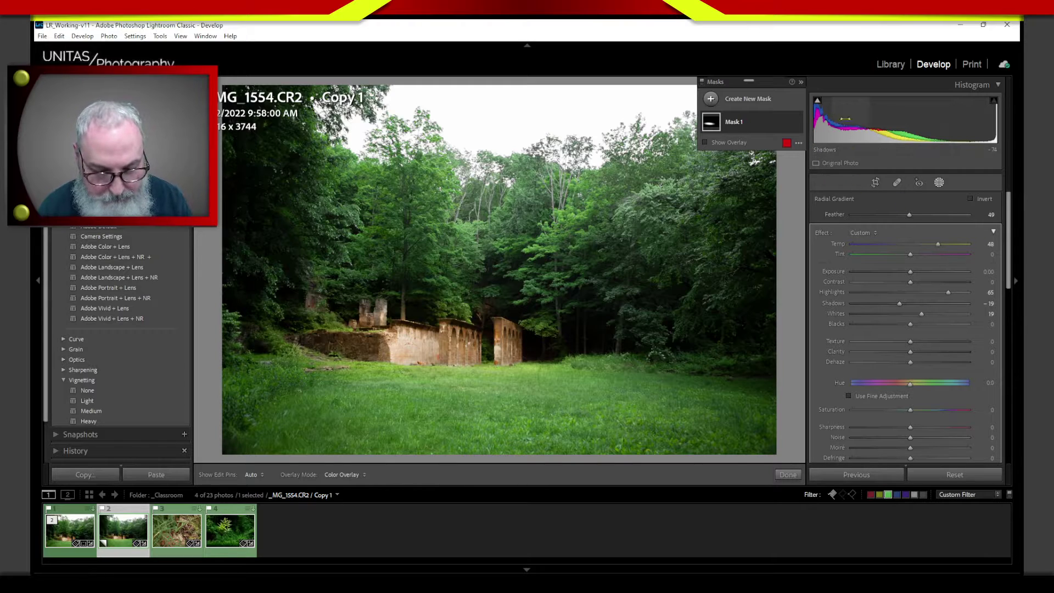
key("super+e")
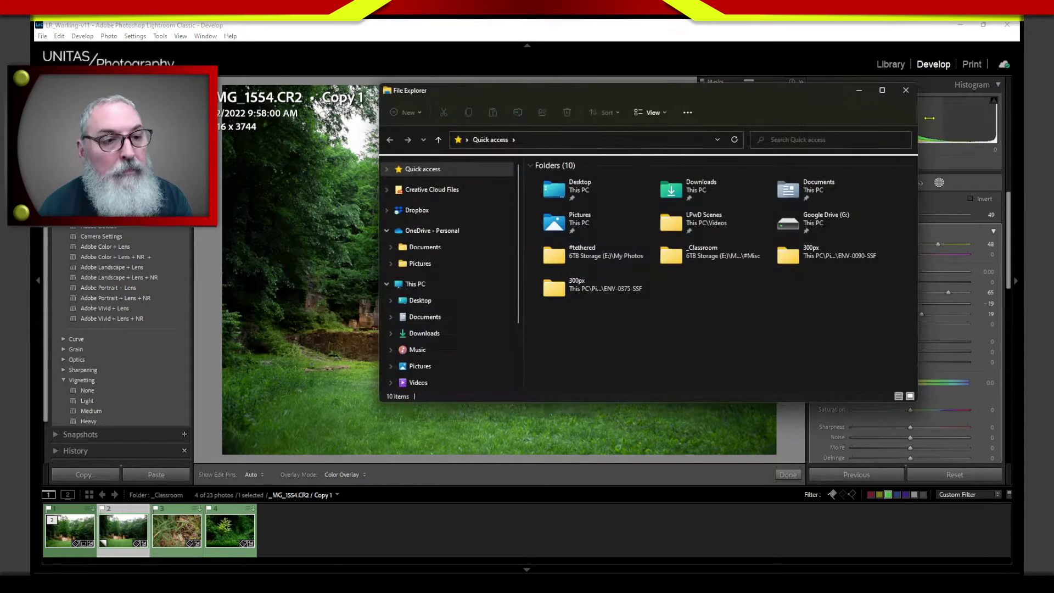
key("super+e")
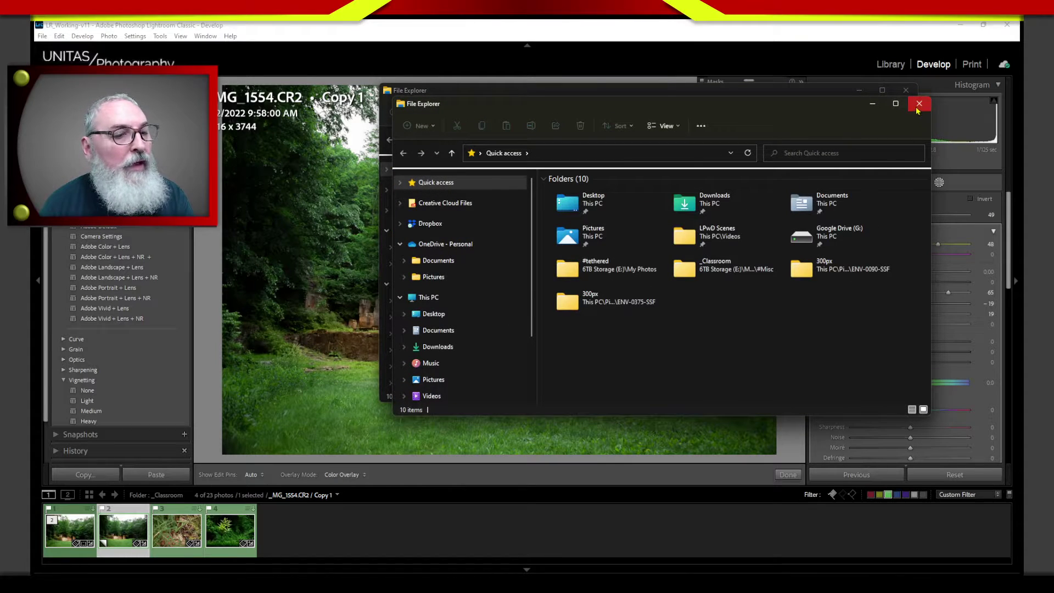
left_click(921, 104)
left_click(906, 91)
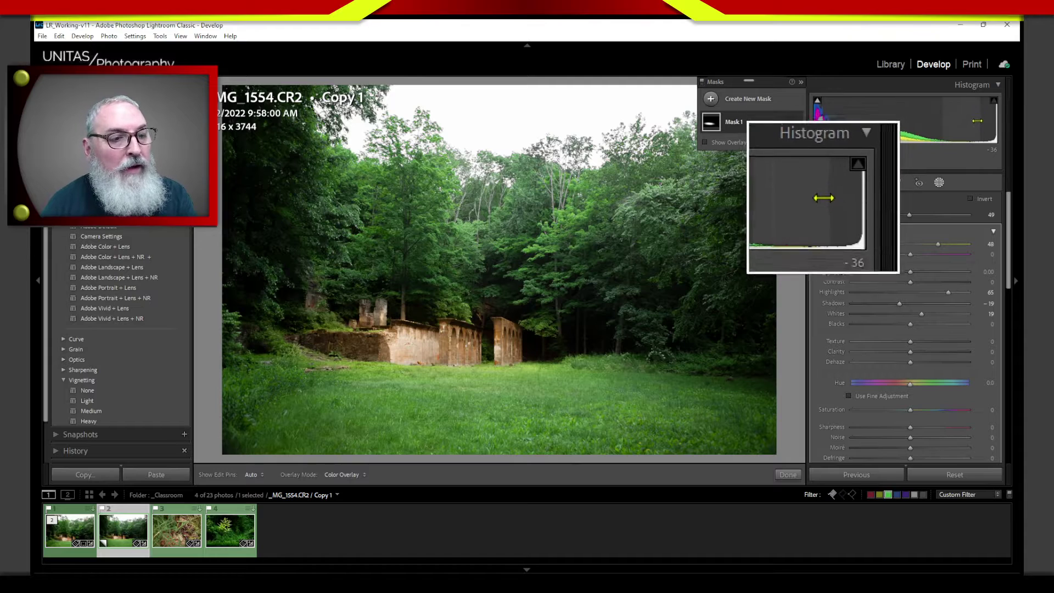
Examine the highlights and whites ranges at the bright end of the histogram.
left_click_drag(972, 129, 986, 123)
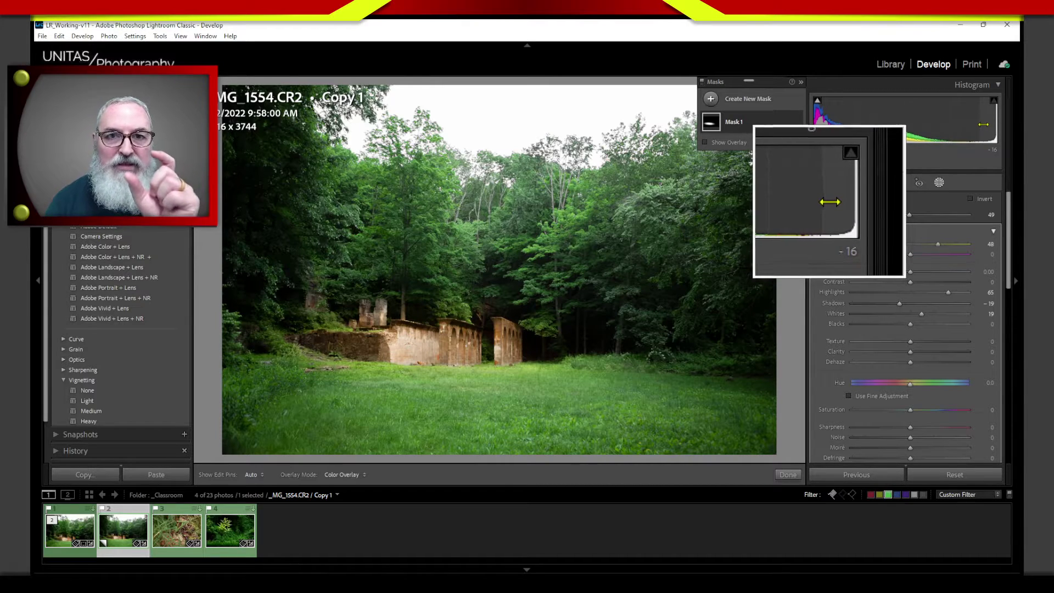
left_click_drag(983, 123, 967, 123)
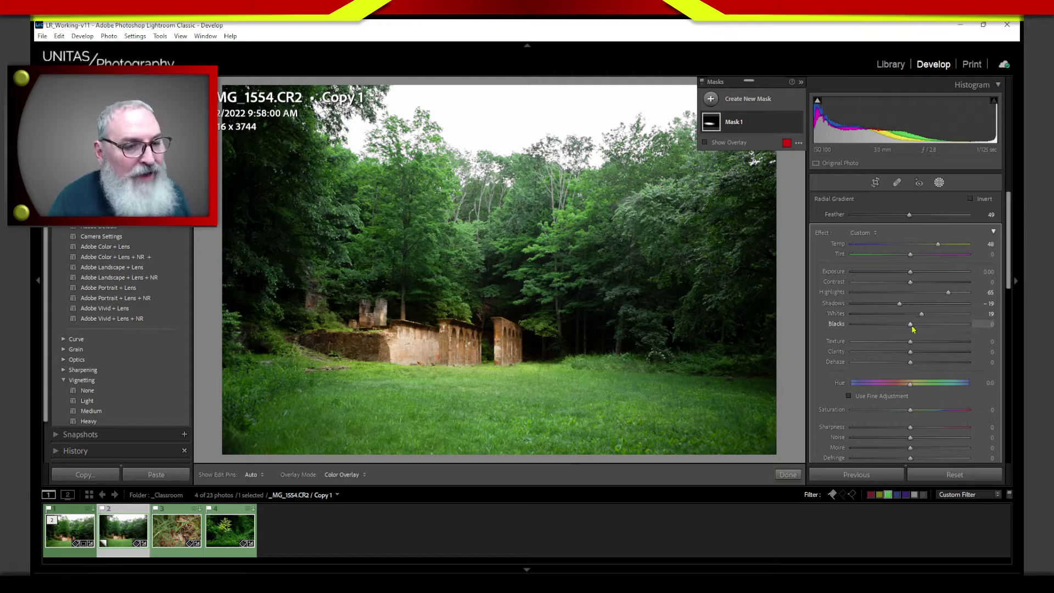
Strengthen the ruins mask with highlights 73, shadows -42, whites 42 and blacks -6, and finish masking.
left_click_drag(921, 314, 924, 316)
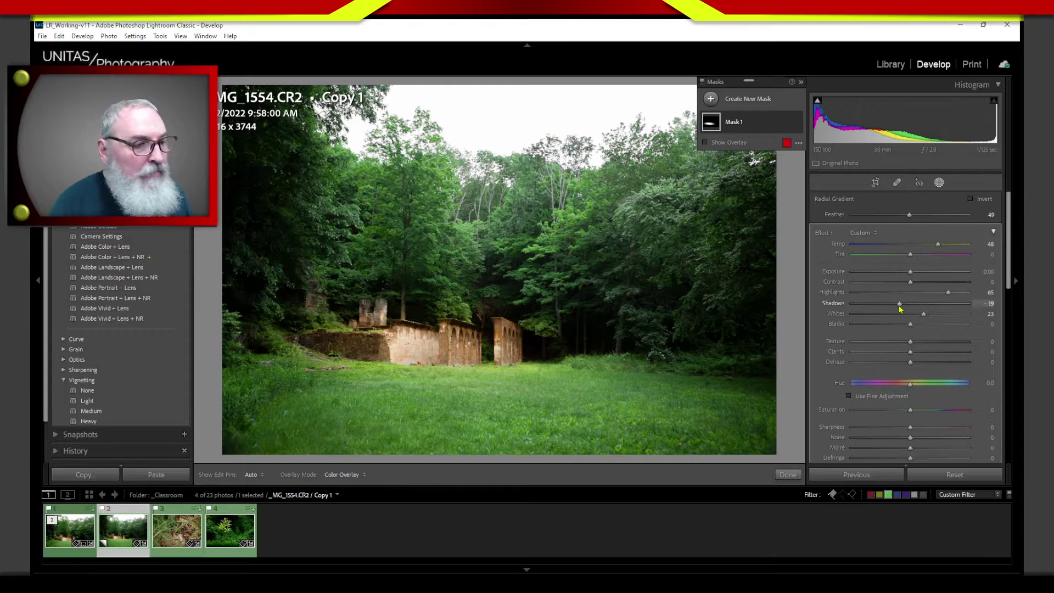
left_click_drag(900, 308, 892, 311)
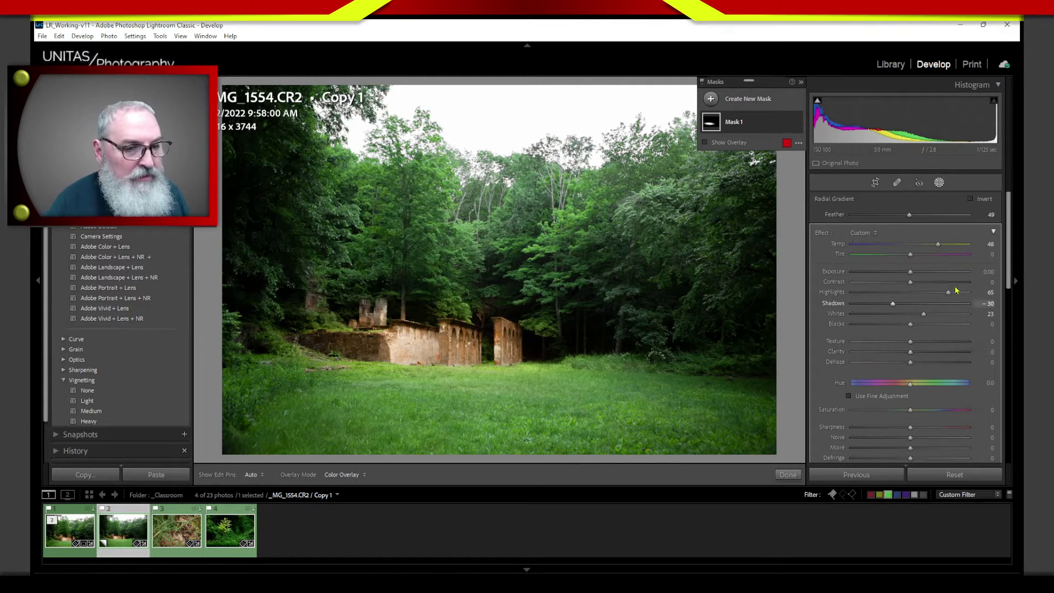
mouse_move(912, 327)
left_mouse_down()
mouse_move(954, 292)
mouse_move(944, 317)
mouse_move(885, 303)
mouse_move(907, 324)
left_mouse_up()
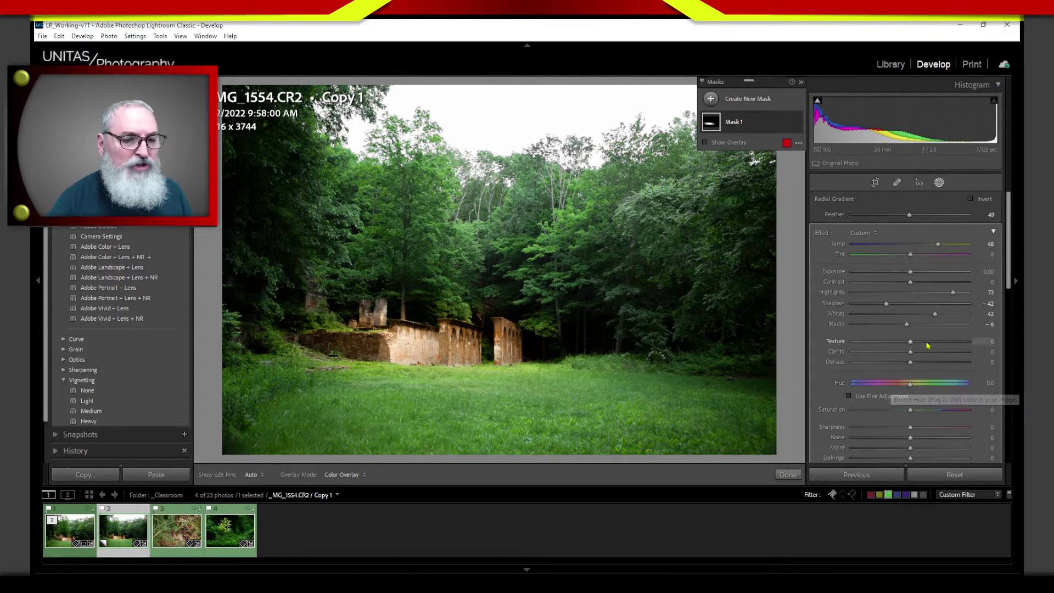
left_click(788, 474)
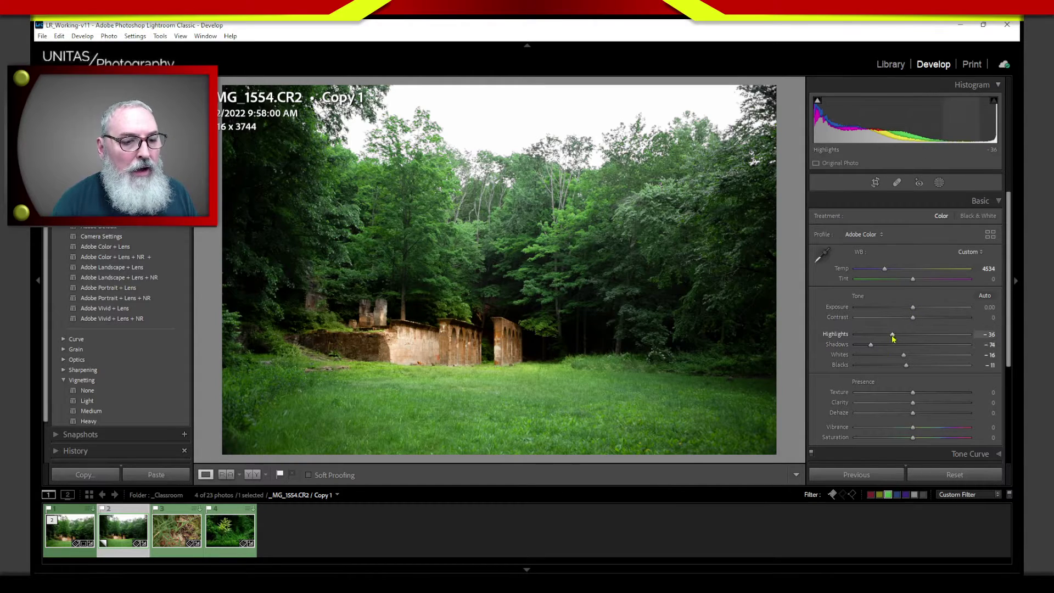
Set the photo's overall highlights to -64.
left_click_drag(893, 335, 876, 342)
left_click_drag(875, 341, 877, 340)
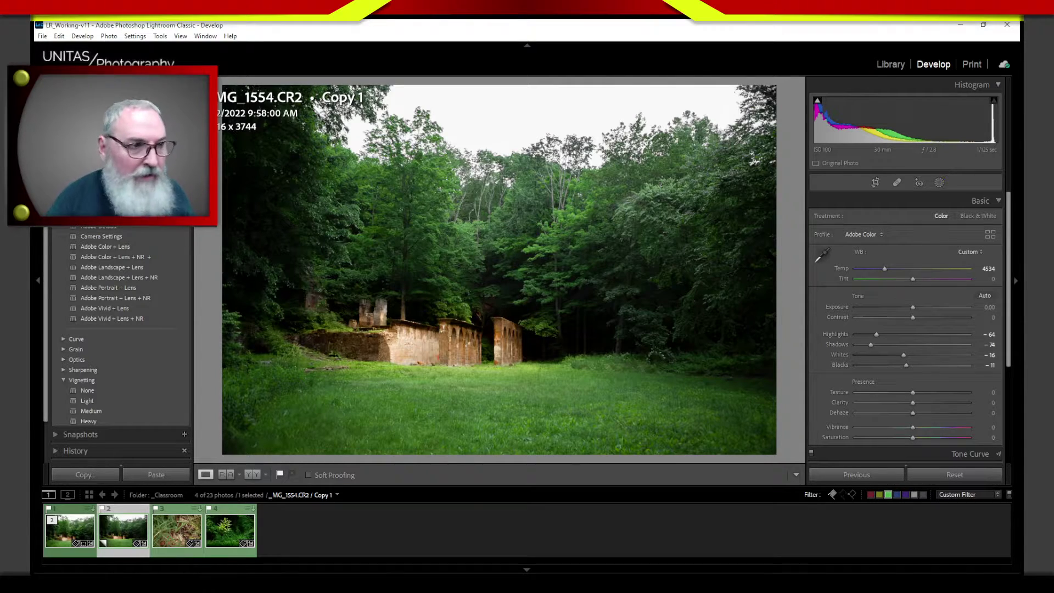
Add a second radial gradient mask as a wide ellipse over the sky, centred above the treeline, with a feather of 37.
left_click(939, 183)
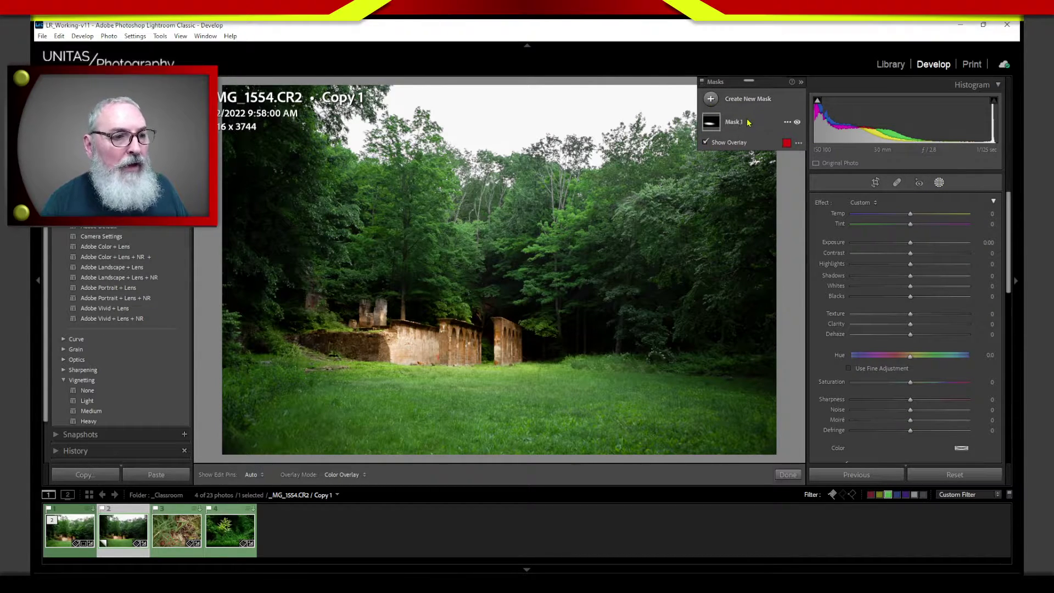
mouse_move(757, 125)
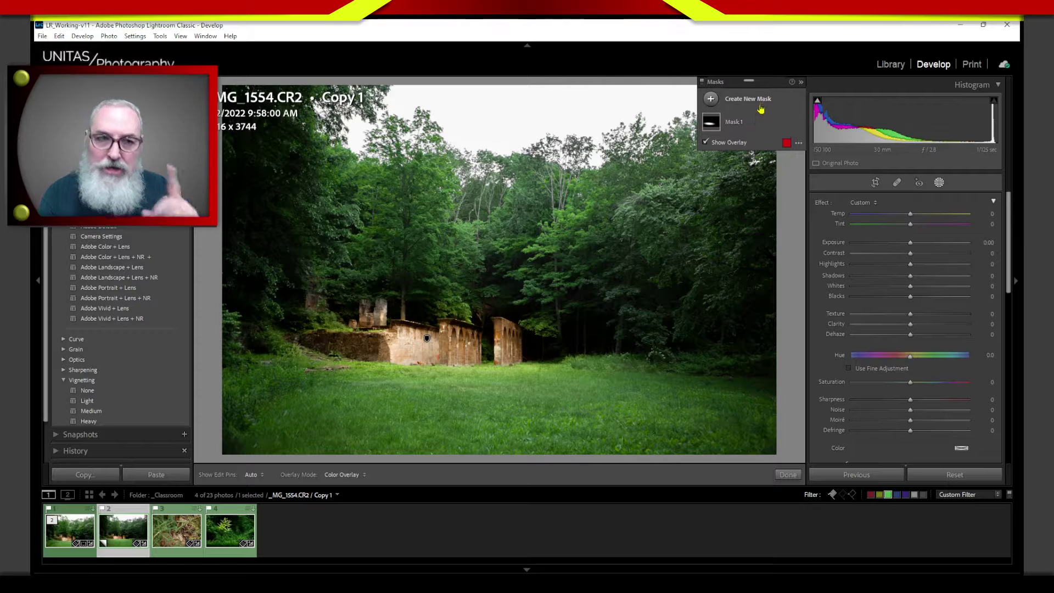
left_click(751, 102)
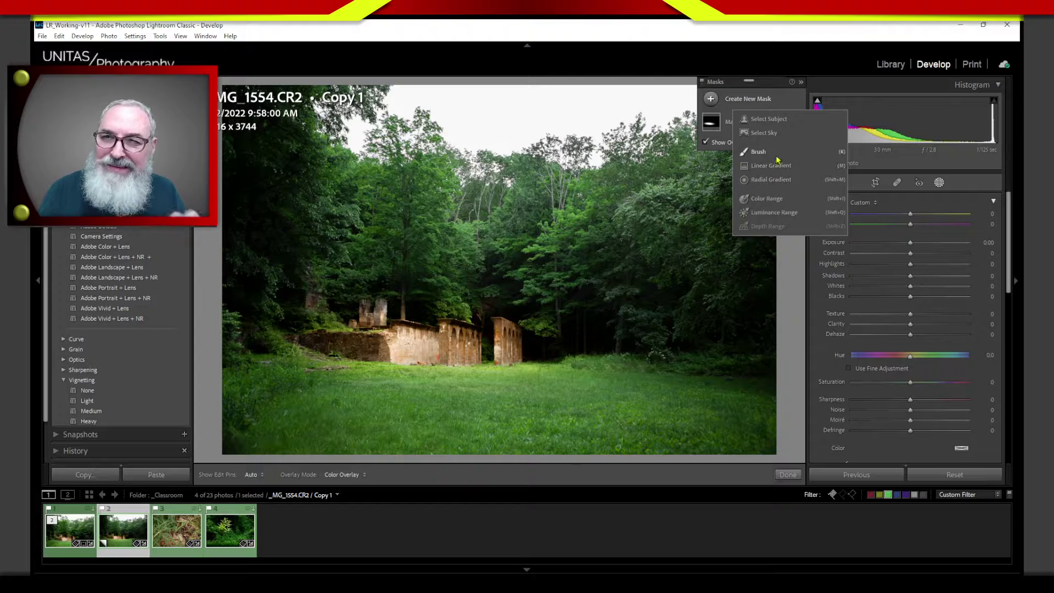
left_click(768, 182)
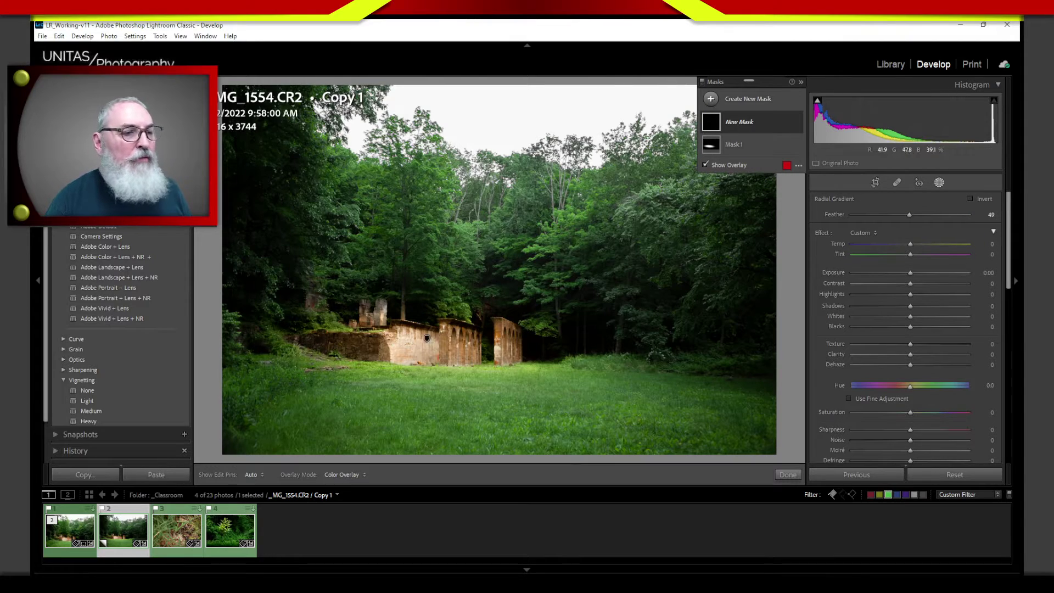
left_click_drag(522, 116, 753, 162)
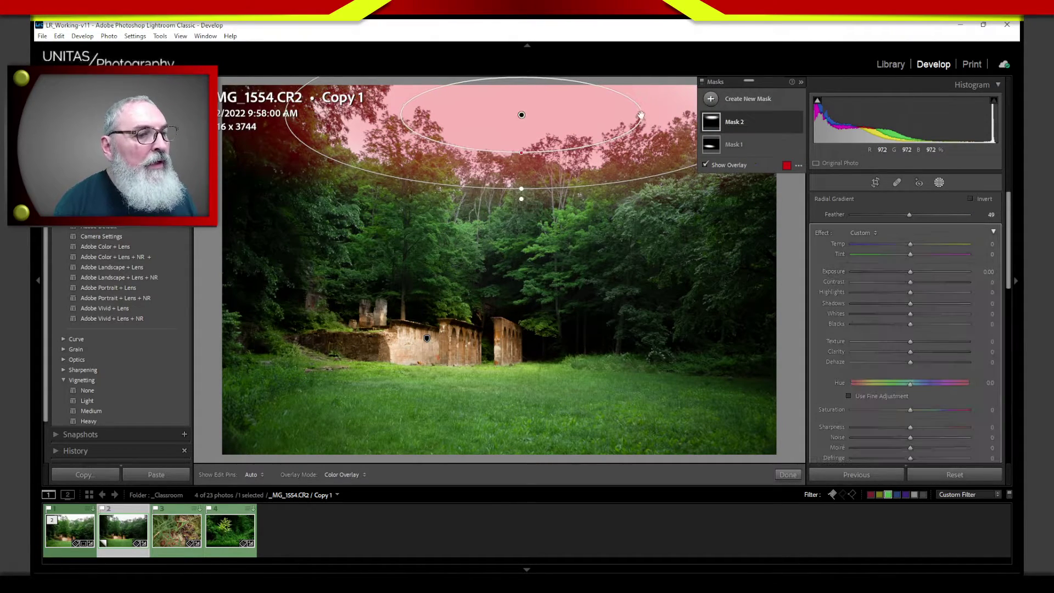
left_click_drag(527, 156, 529, 164)
left_click_drag(523, 113, 556, 122)
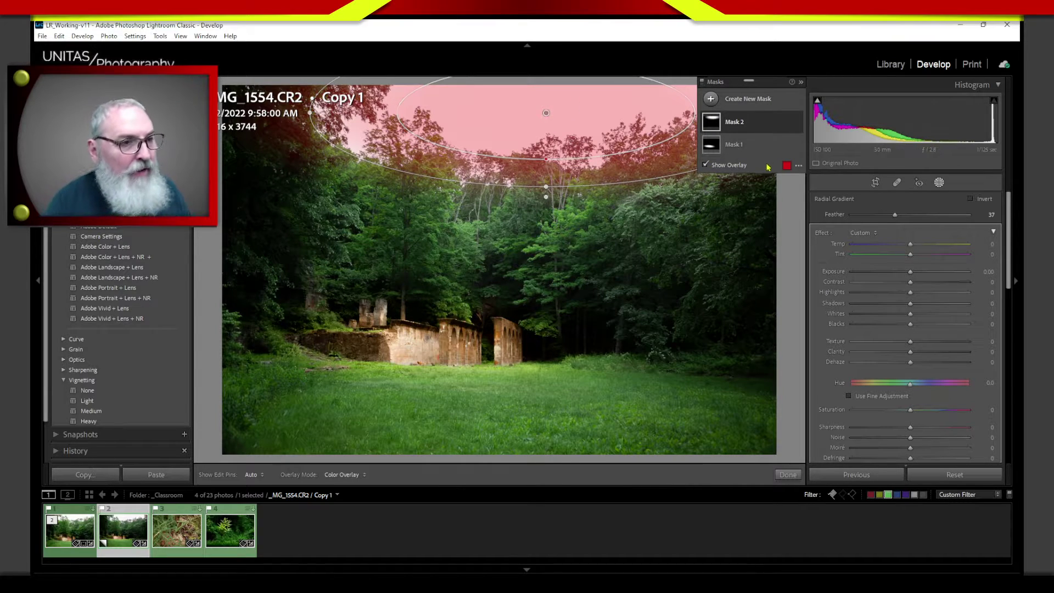
Rename the mask over the ruins as Ruin and the mask over the sky as Sky.
double_click(734, 146)
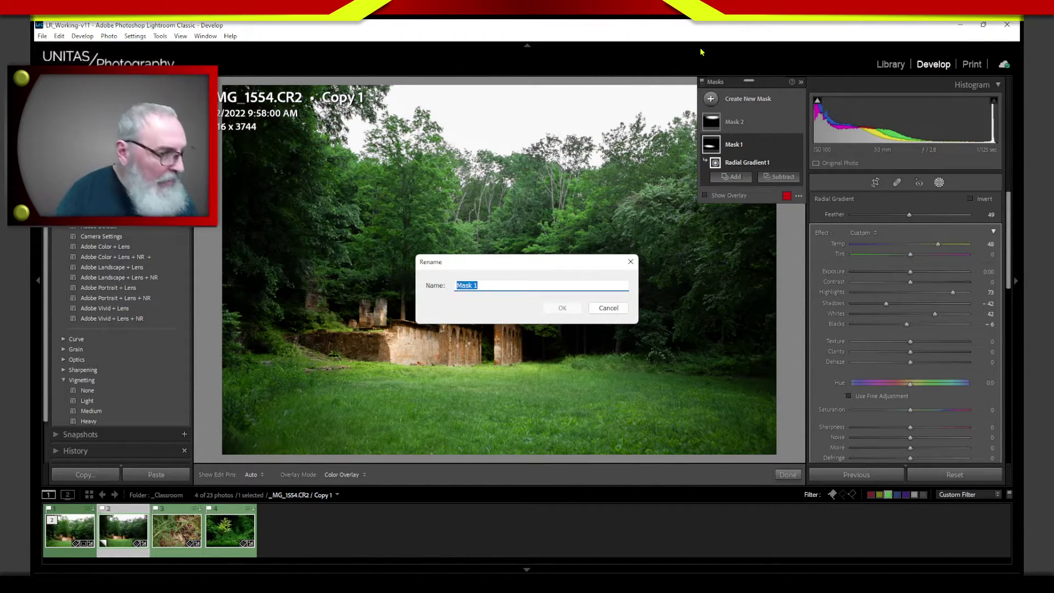
type("Ruin")
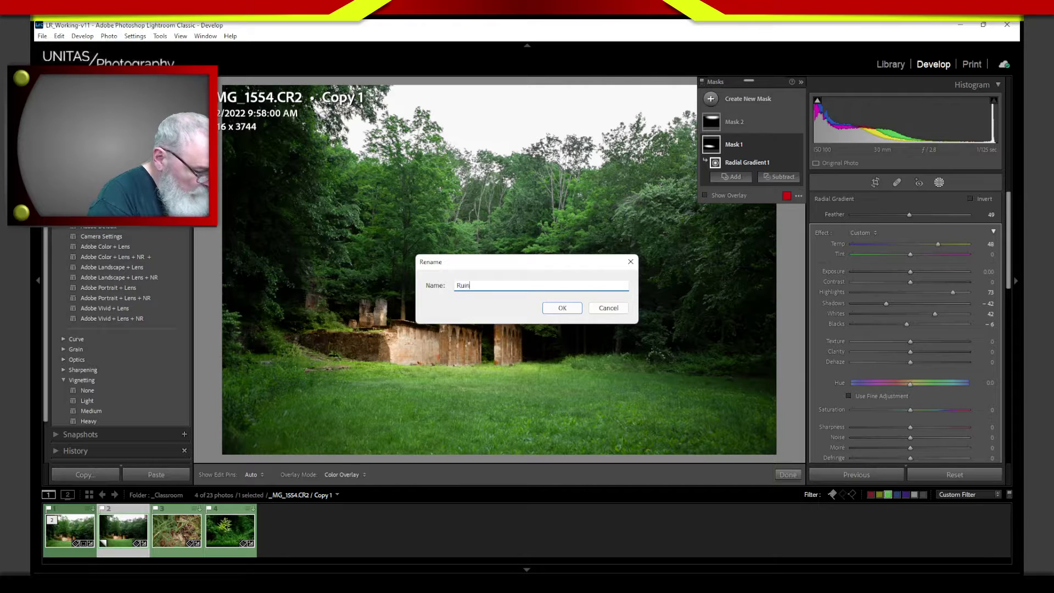
key("Return")
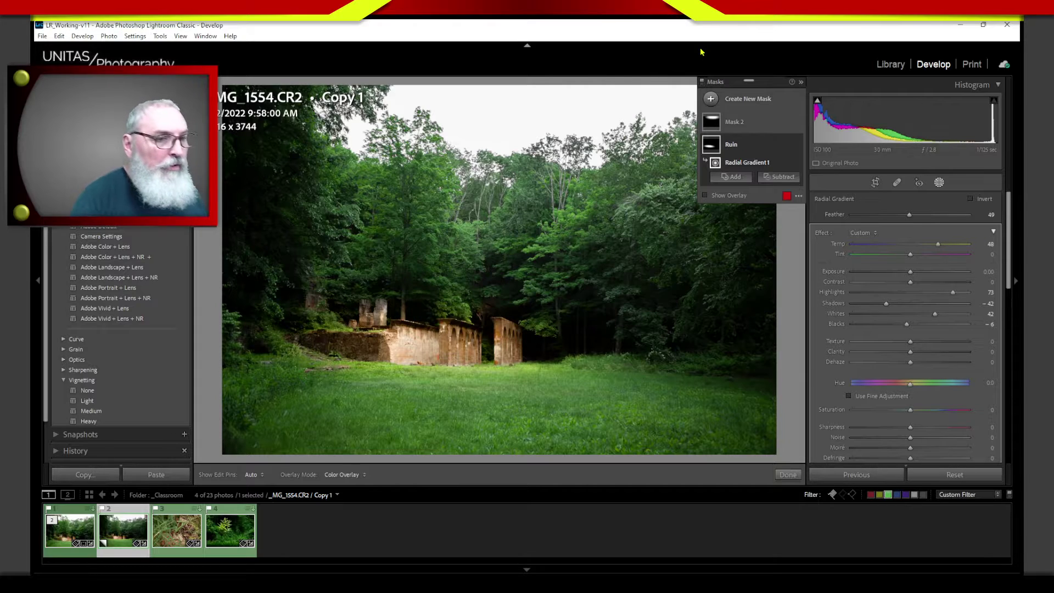
left_click(735, 123)
double_click(735, 123)
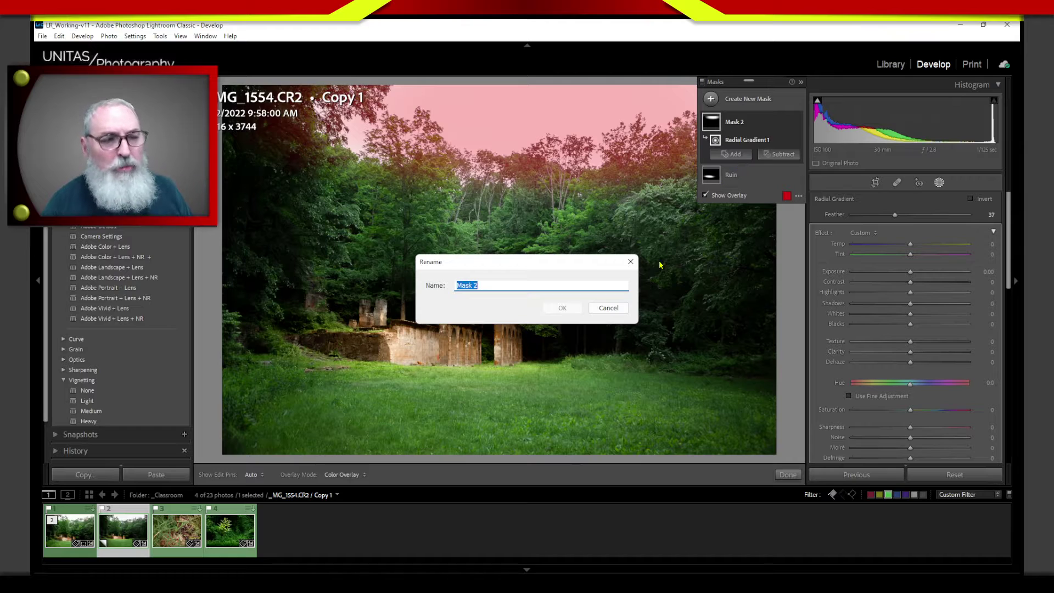
type("Sky")
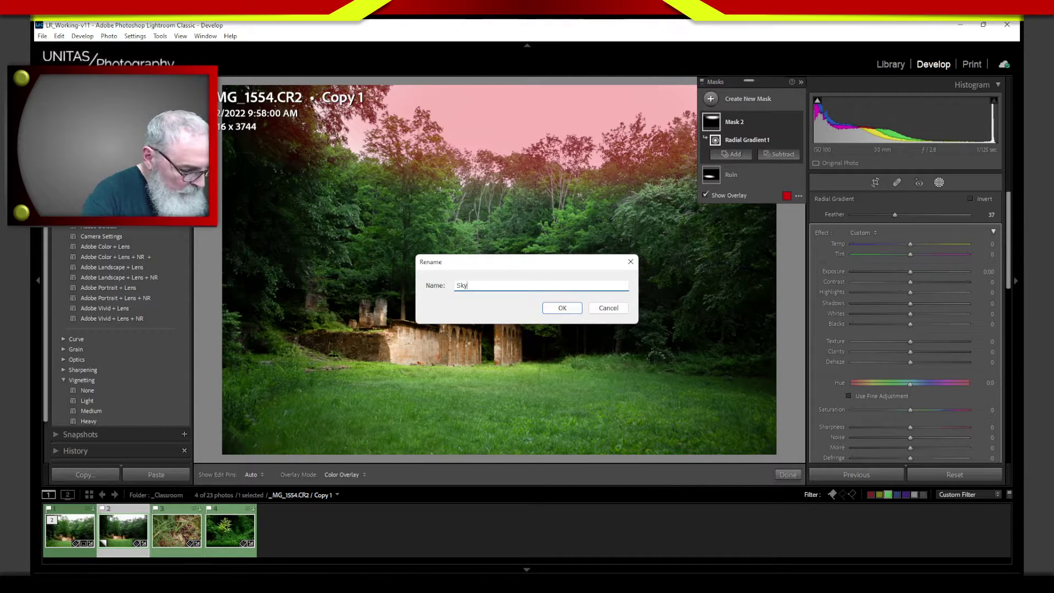
key("Return")
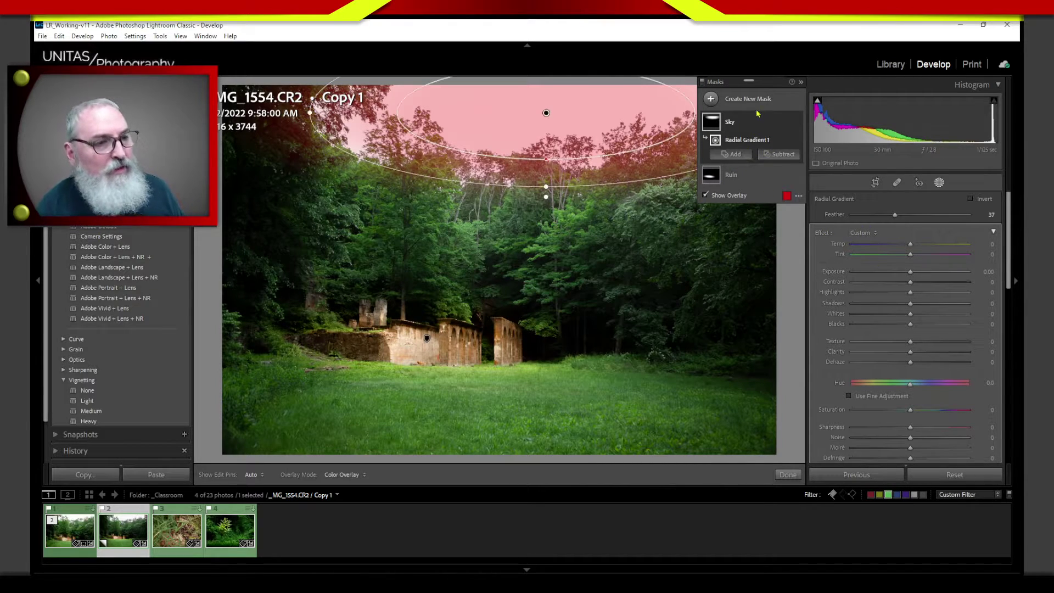
Try darkening the Sky mask with exposure down to -3.33, and reset the exposure.
mouse_move(750, 134)
mouse_move(755, 168)
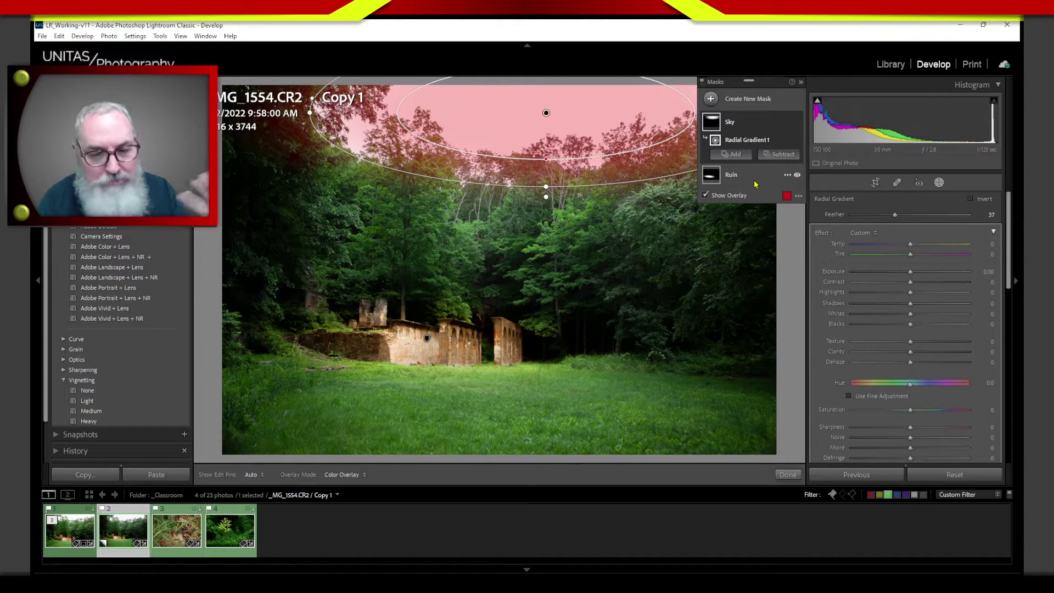
mouse_move(714, 125)
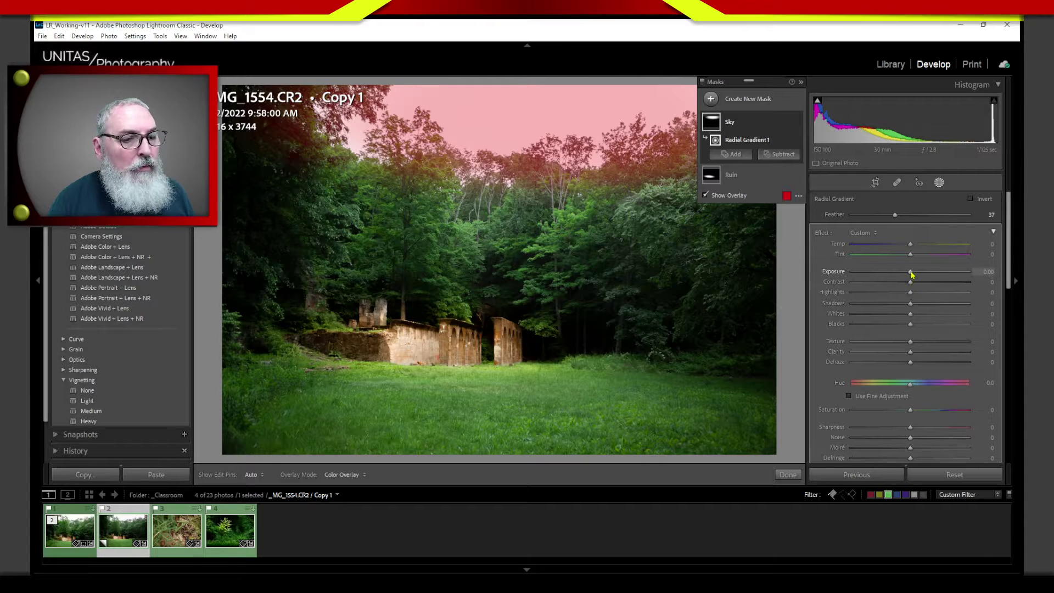
key("o")
left_click_drag(910, 277, 896, 285)
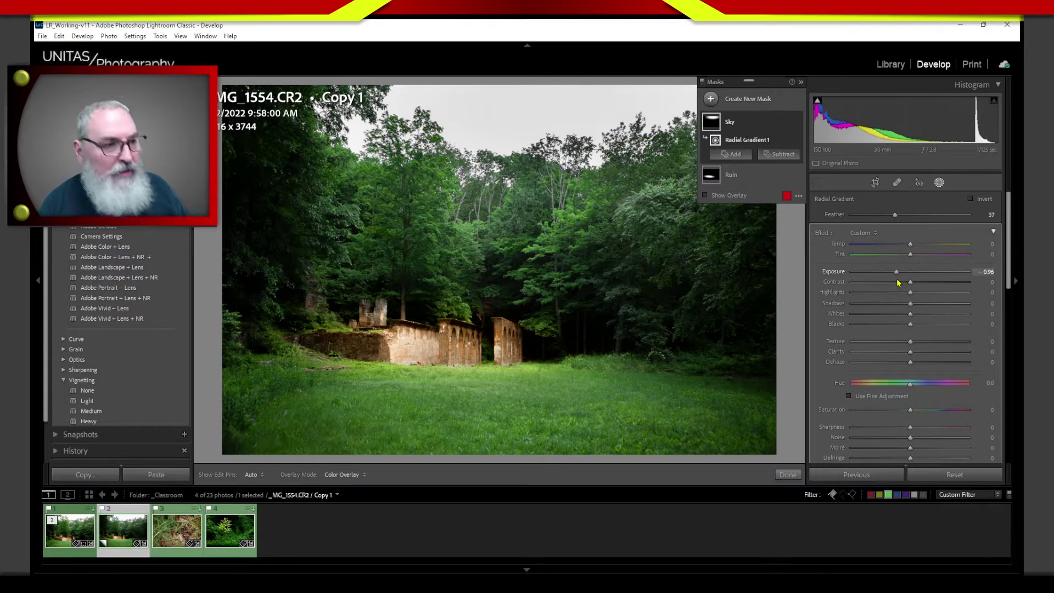
left_click_drag(896, 282, 891, 277)
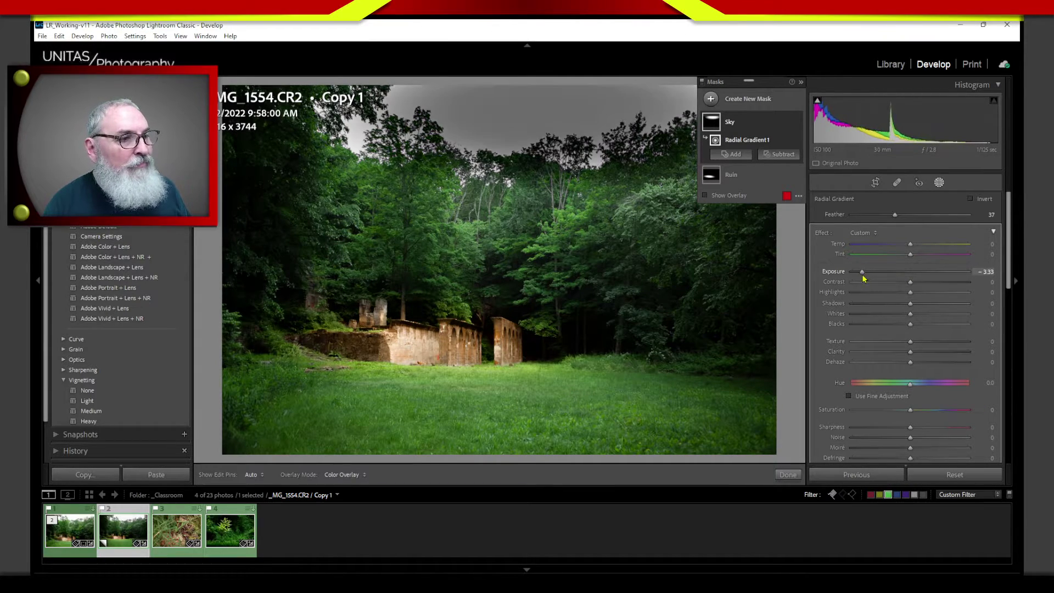
double_click(895, 272)
key("o")
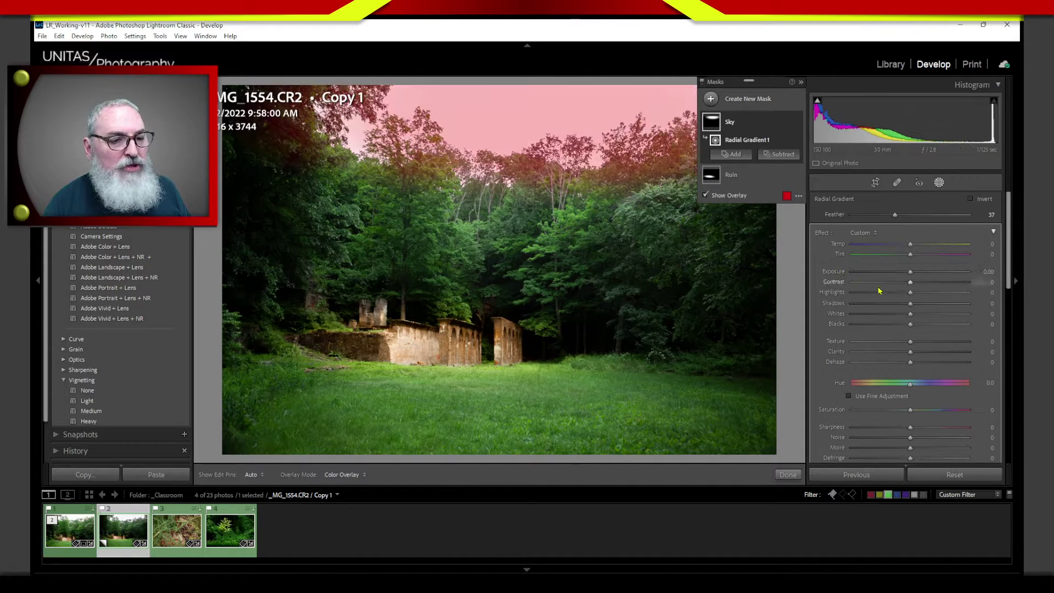
Set the Sky mask's highlights to -67 and whites to -15, and enlarge its ellipse outward with a feather of 50, finishing masking.
left_click_drag(910, 295, 904, 319)
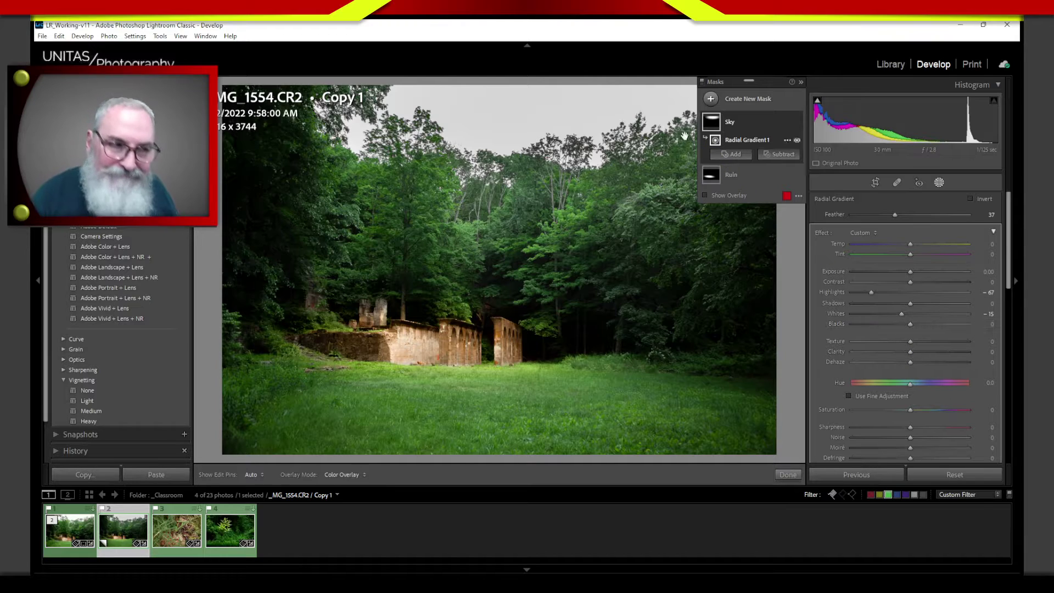
left_click_drag(555, 193, 546, 208)
left_click_drag(546, 172, 546, 160)
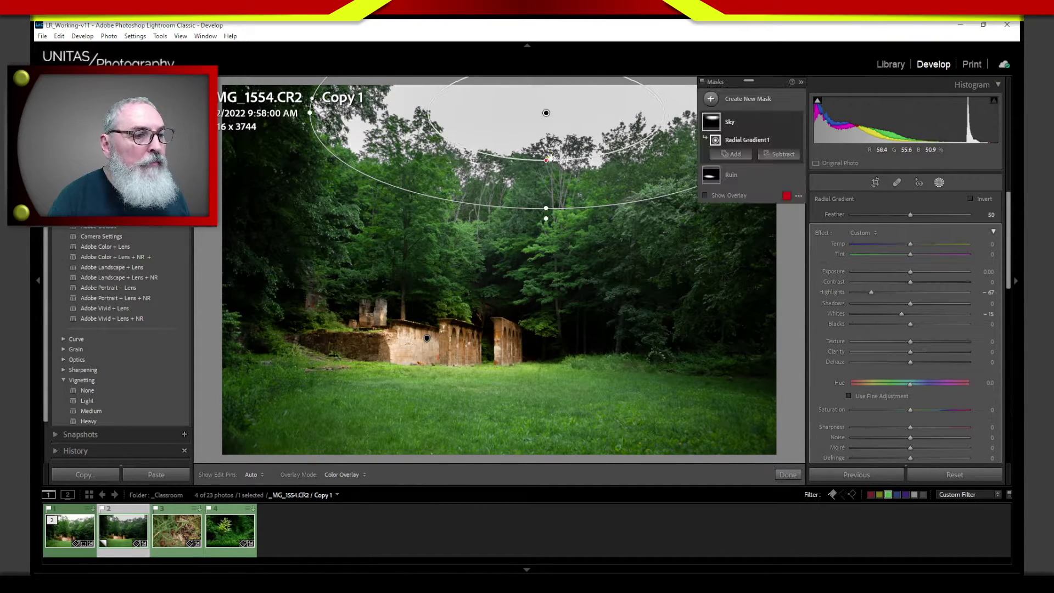
left_click_drag(311, 113, 268, 113)
left_click_drag(525, 118, 520, 99)
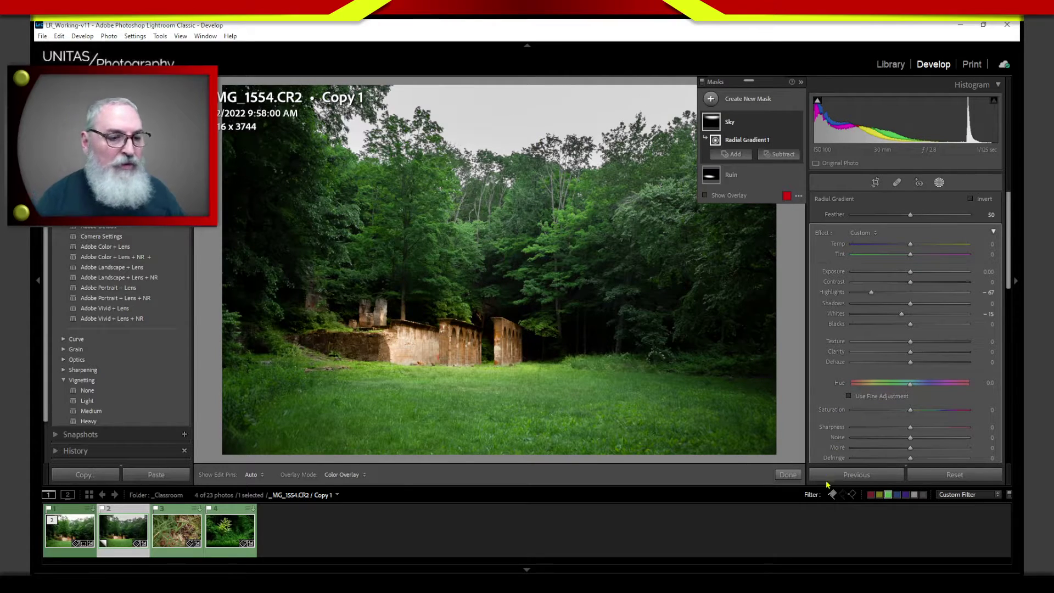
left_click(792, 475)
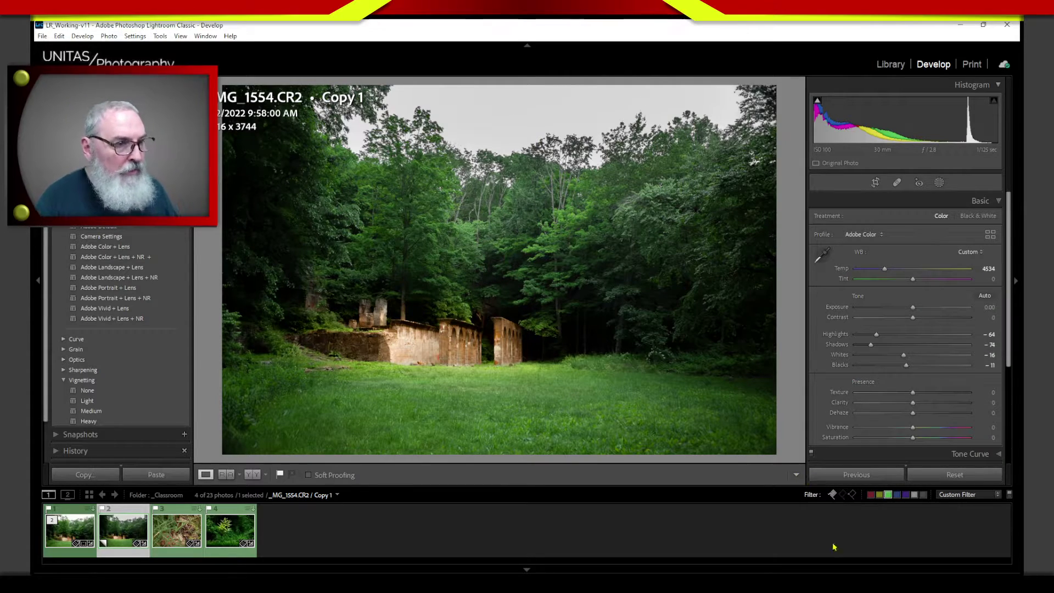
Raise the photo's overall exposure to +0.39.
mouse_move(816, 576)
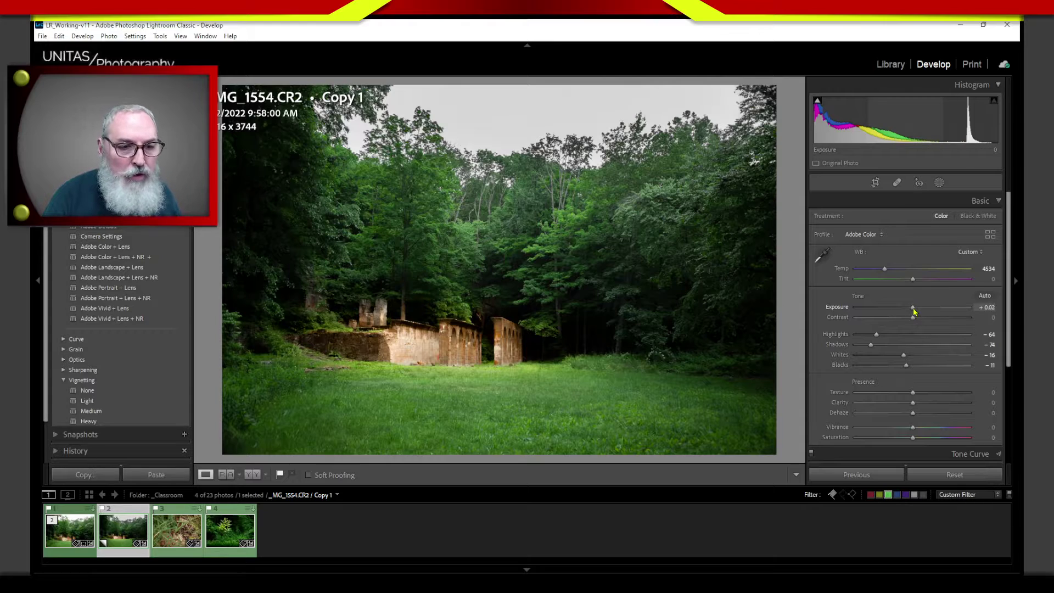
left_click_drag(915, 312, 917, 312)
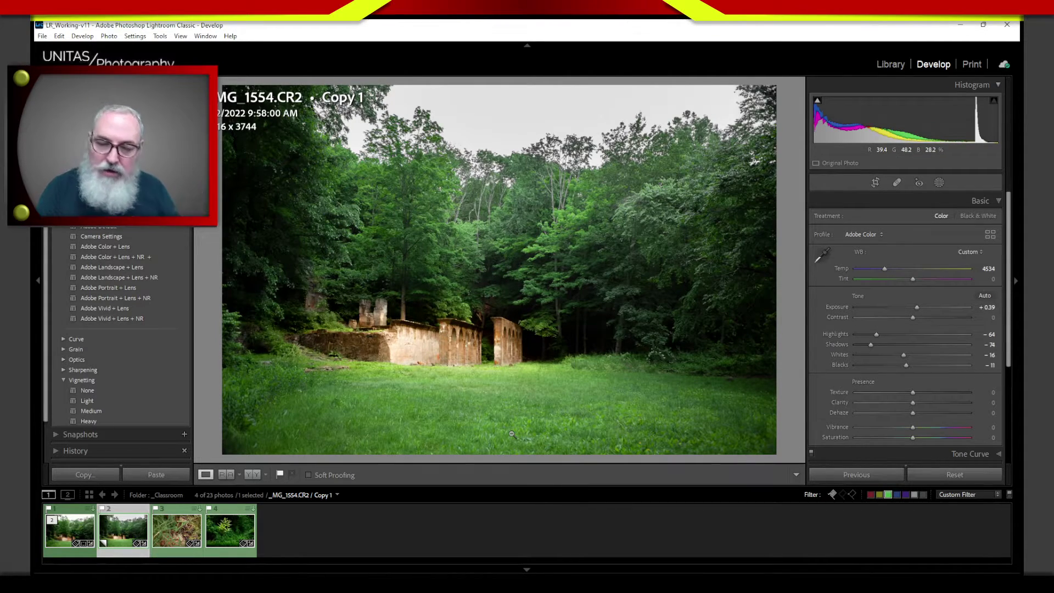
Add a linear gradient mask rising from the photo's lower edge to the base of the ruins, with exposure -0.60.
left_click(939, 181)
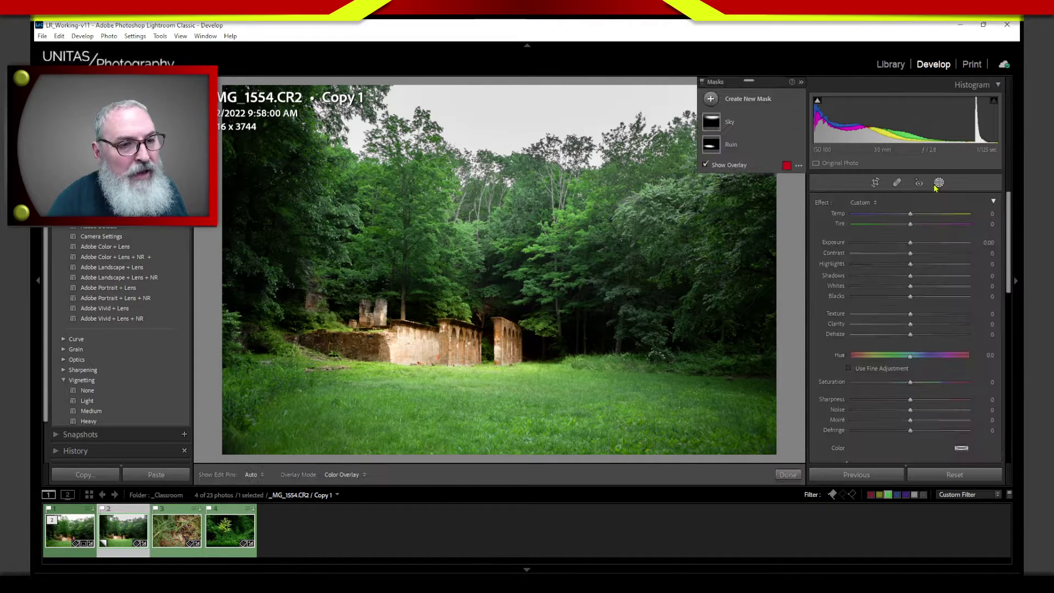
left_click(741, 99)
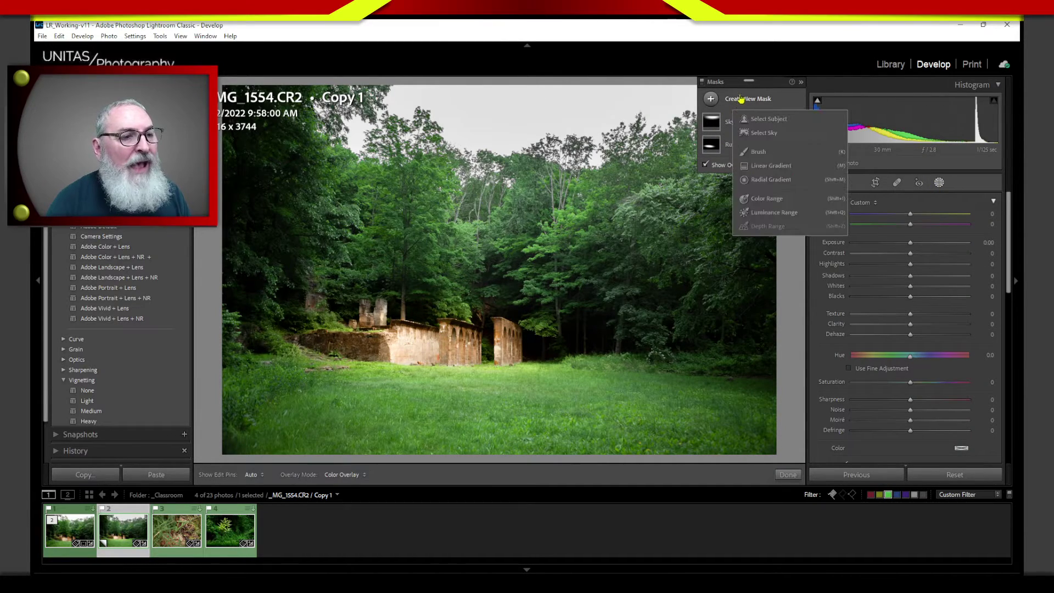
left_click(771, 166)
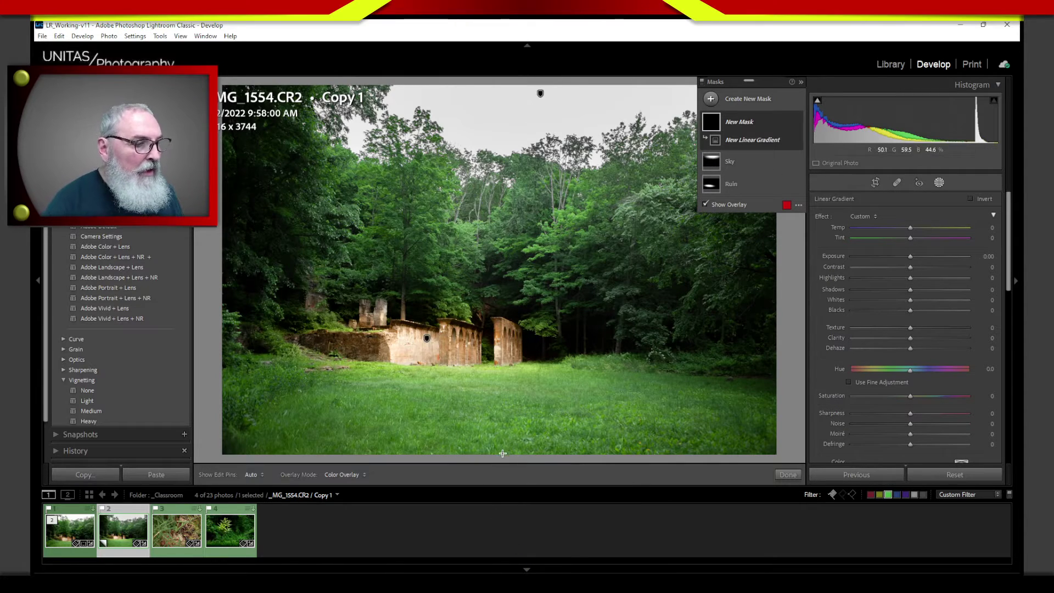
left_click_drag(502, 453, 497, 354)
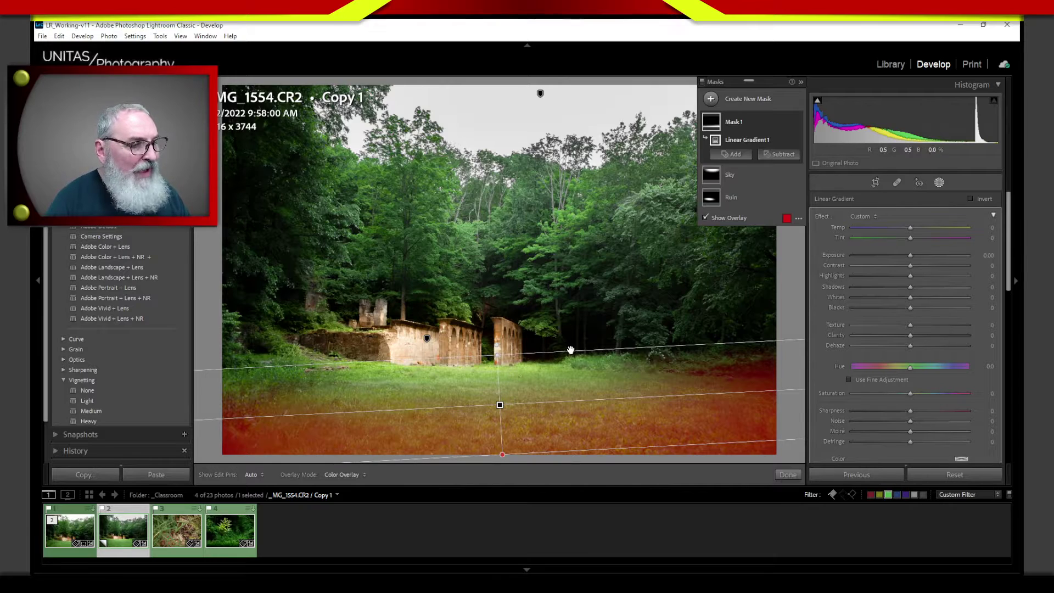
left_click_drag(497, 341, 498, 345)
left_click_drag(908, 257, 902, 263)
key("o")
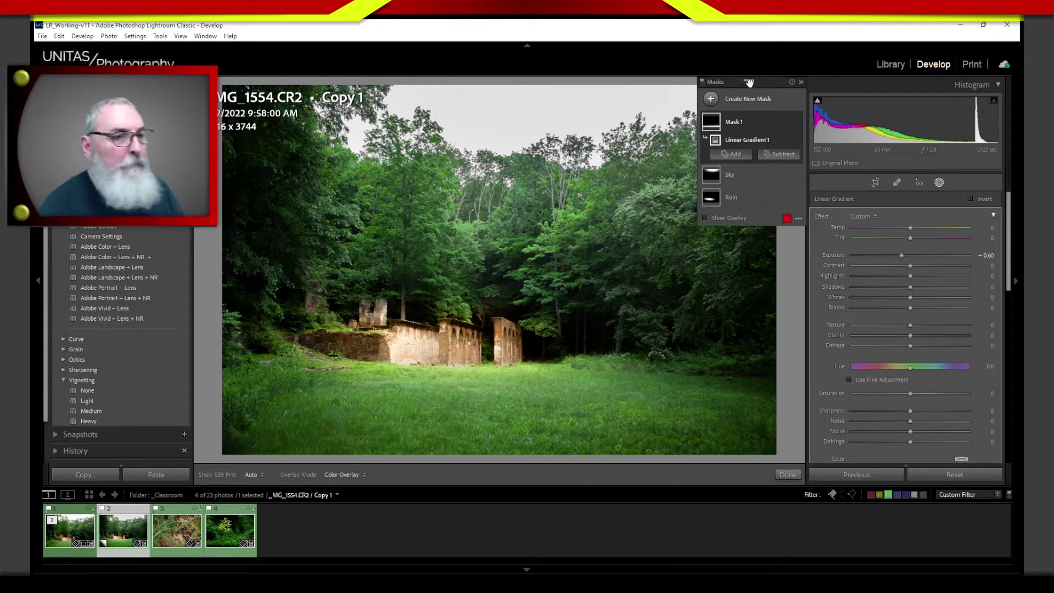
Rename the new linear gradient mask as Grass and finish masking.
mouse_move(737, 124)
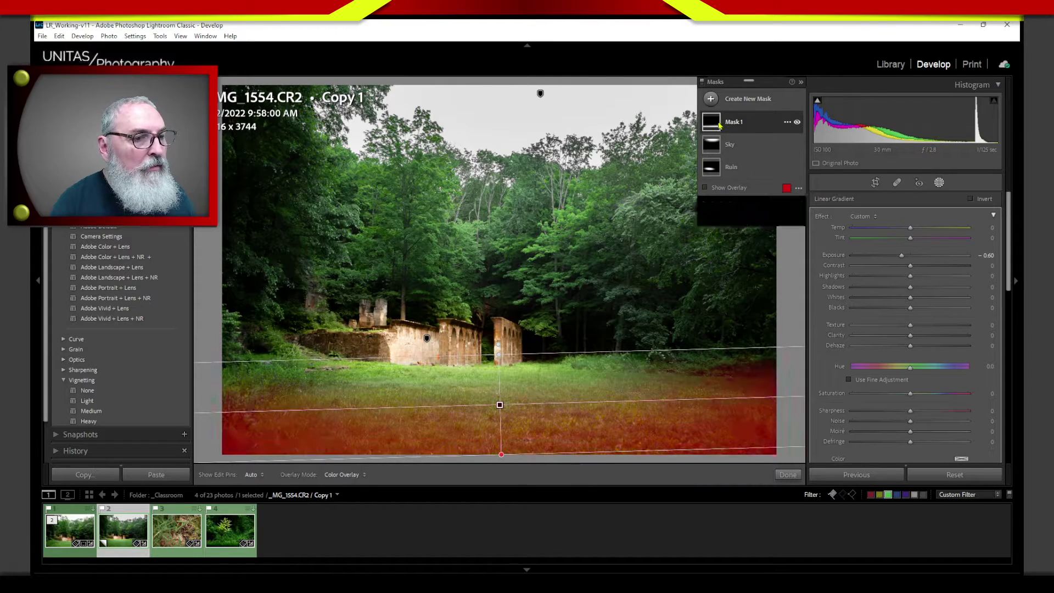
double_click(735, 122)
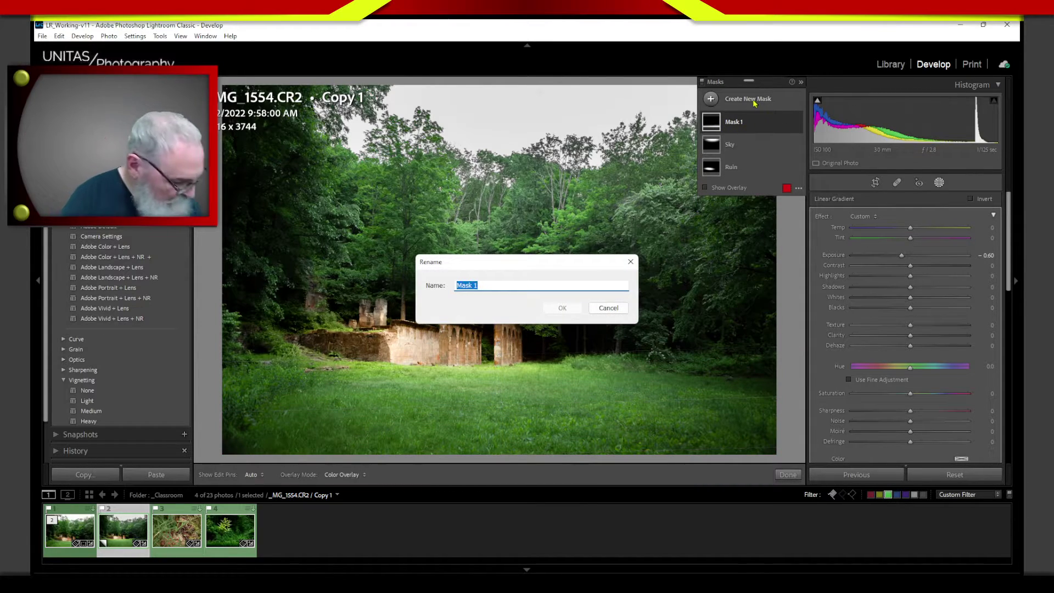
type("Grass")
key("Return")
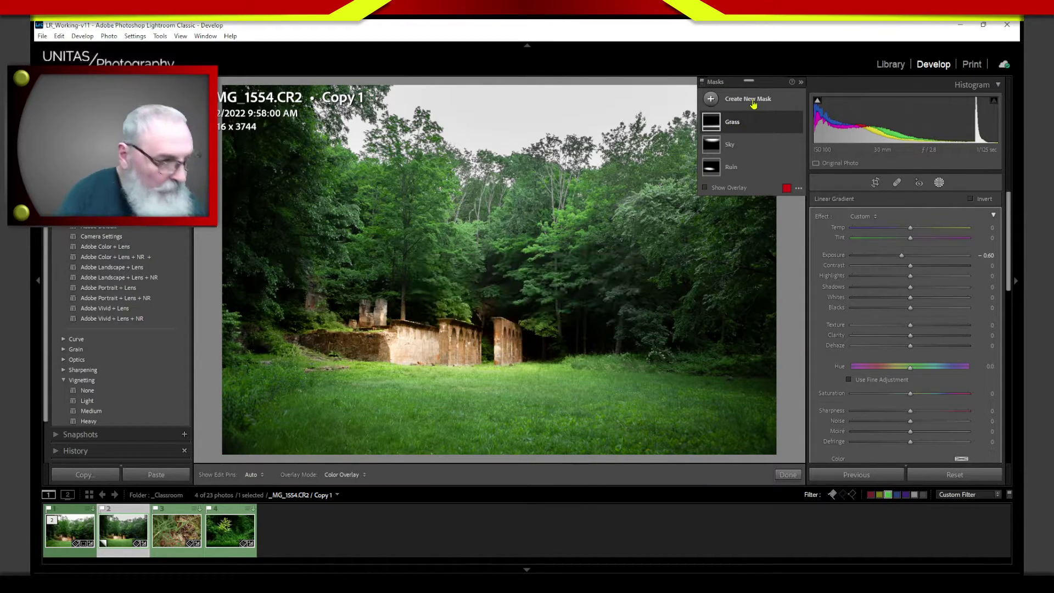
left_click(788, 475)
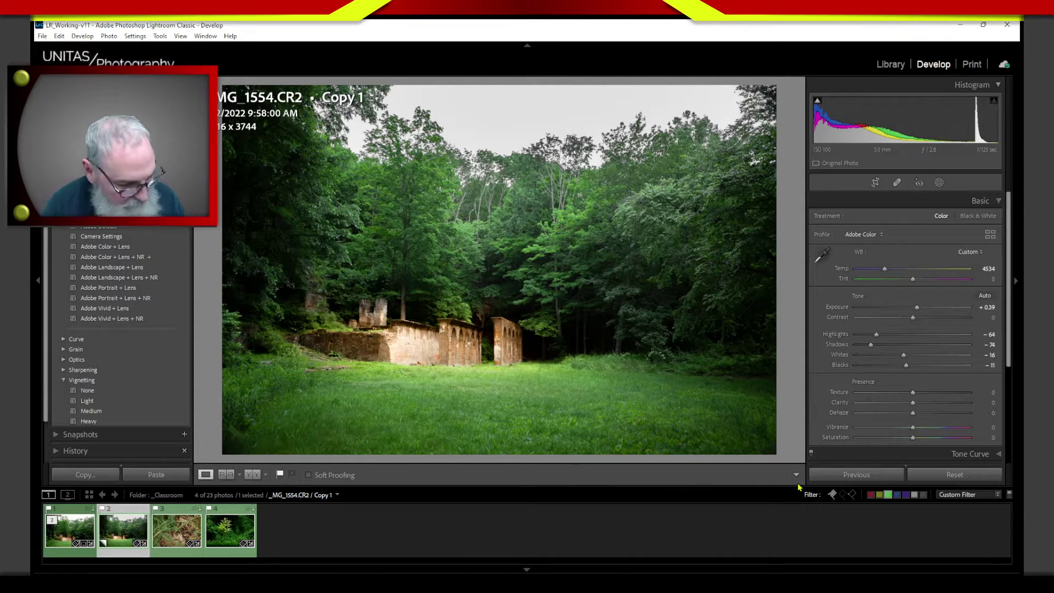
Compare the edited ruins photo with its before version.
key("backslash")
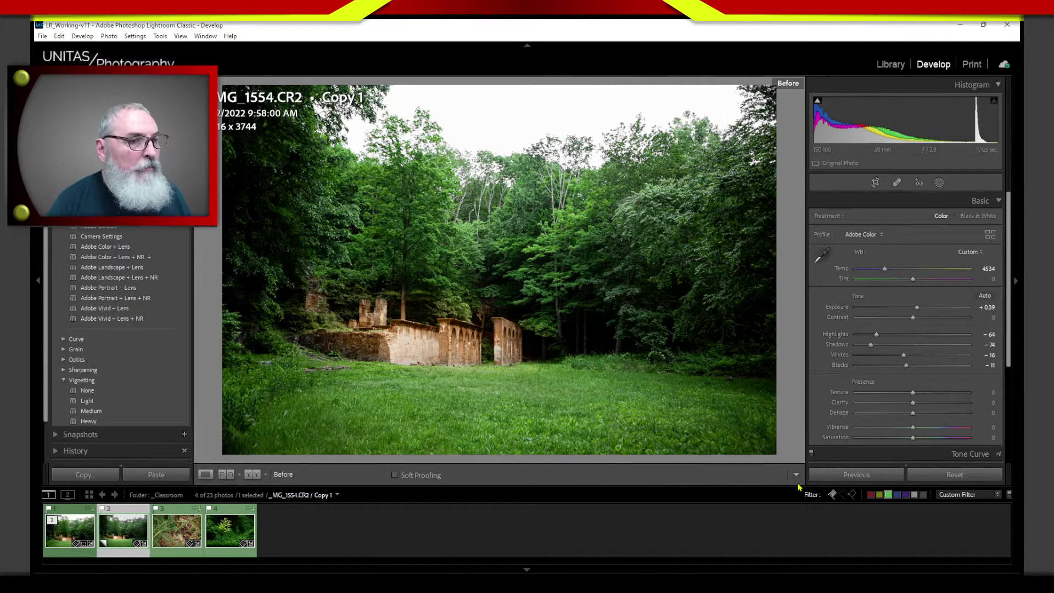
key("backslash")
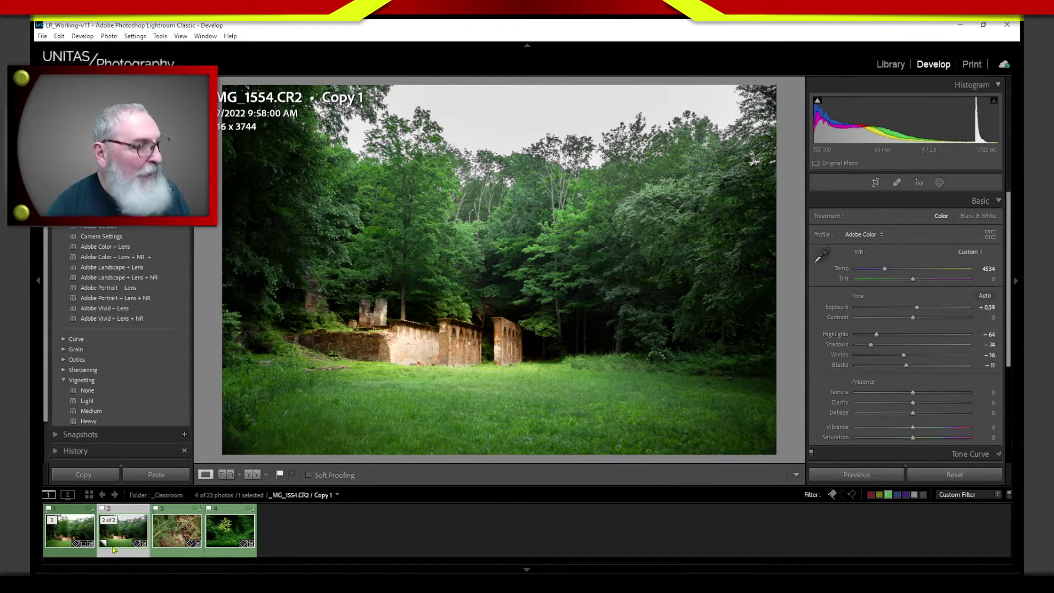
Create another virtual copy of the original _MG_1554.CR2 photo and reset all its develop settings.
left_click(70, 541)
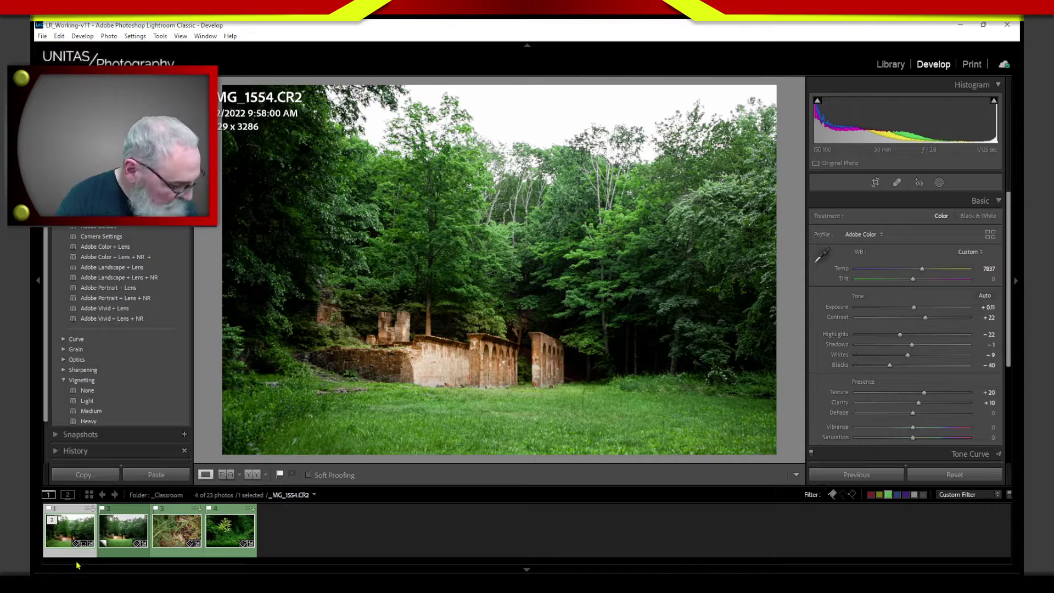
right_click(64, 541)
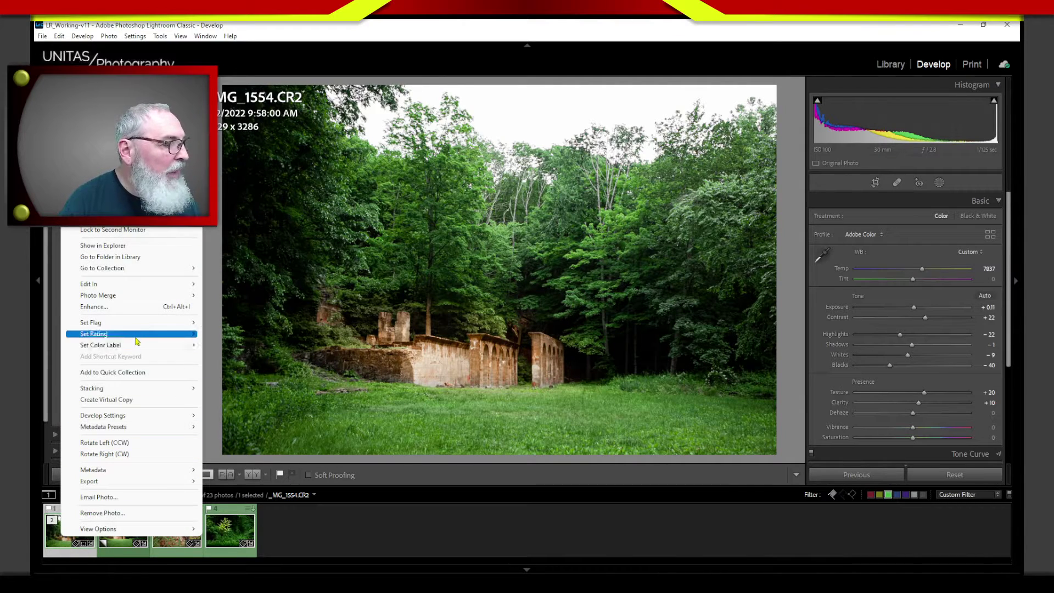
left_click(129, 399)
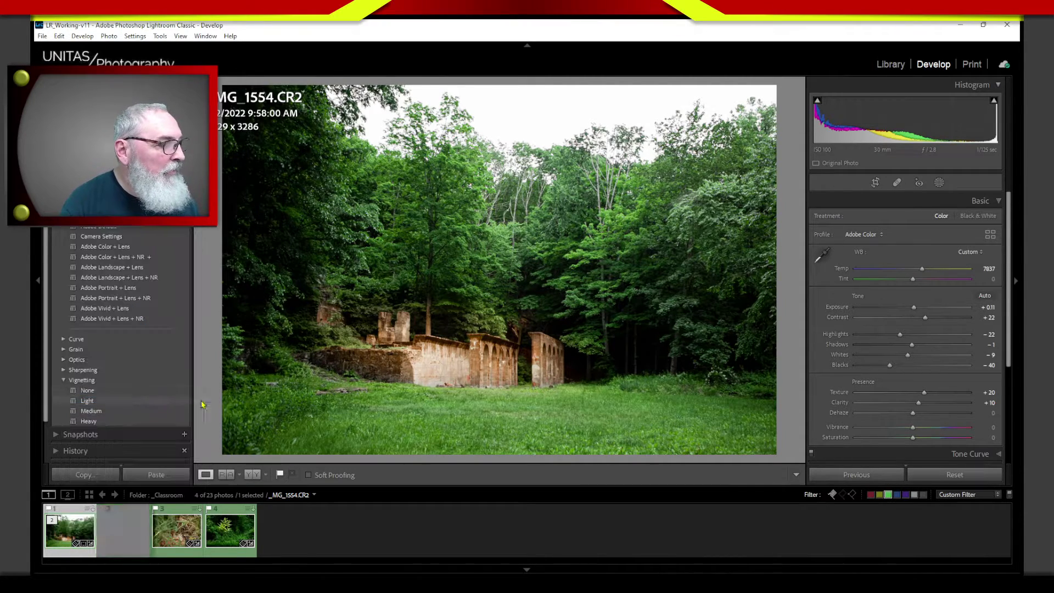
left_click(920, 472)
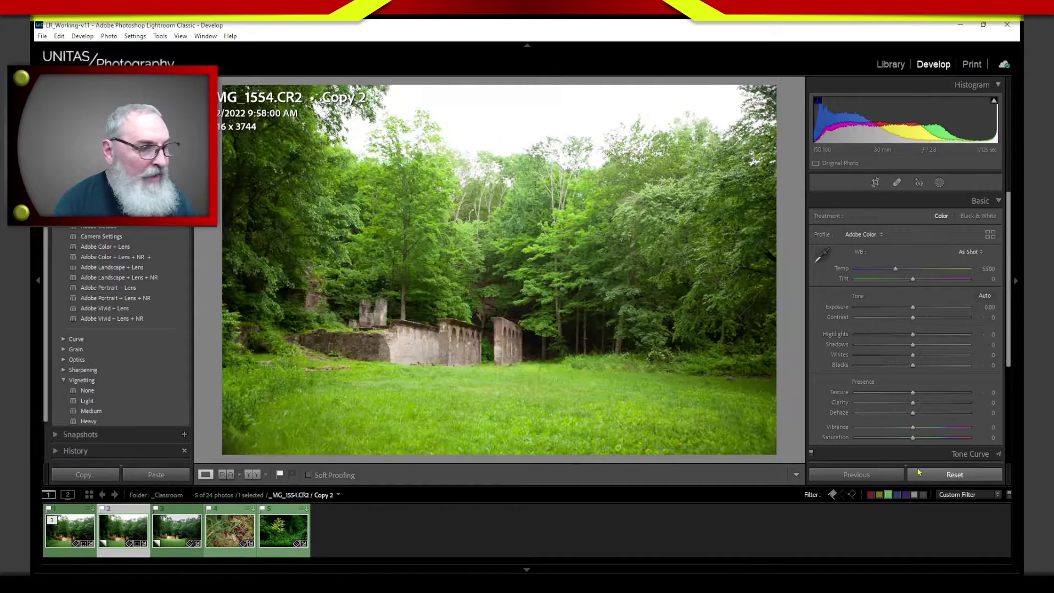
Compare the reset copy with the edited Copy 1 side by side in Survey view, and show the edited copy alone.
left_click(177, 530, "ctrl")
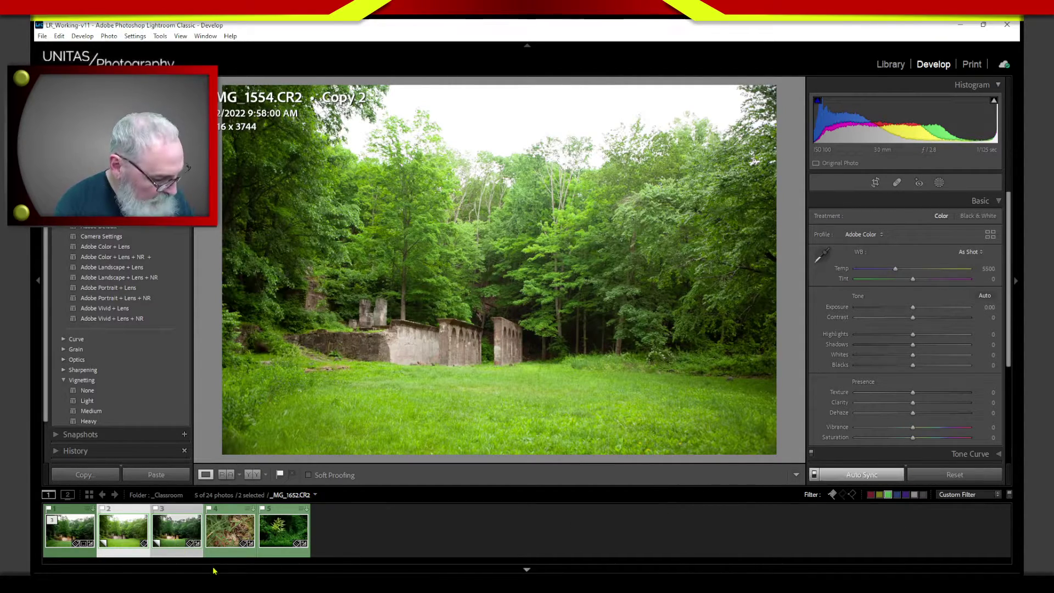
key("n")
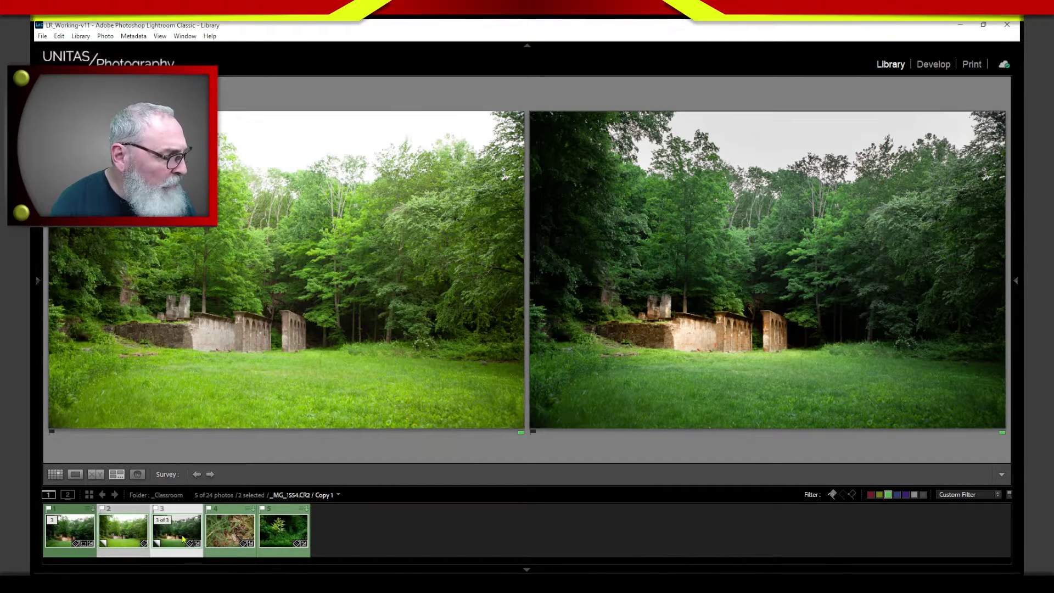
left_click(175, 557)
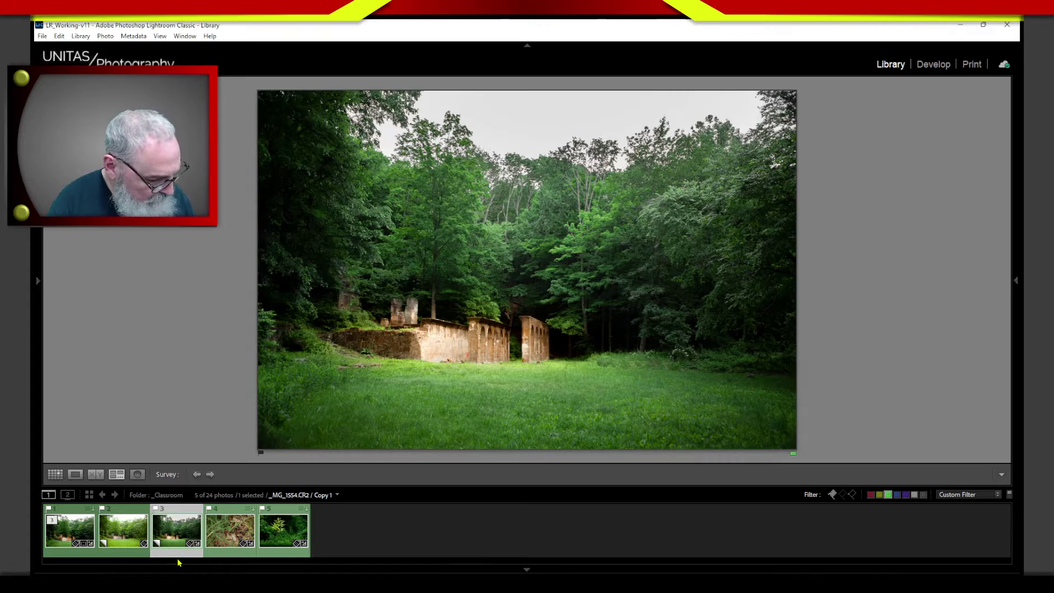
Open the edited Copy 1 in Develop, review its list of masks, and close masking.
key("d")
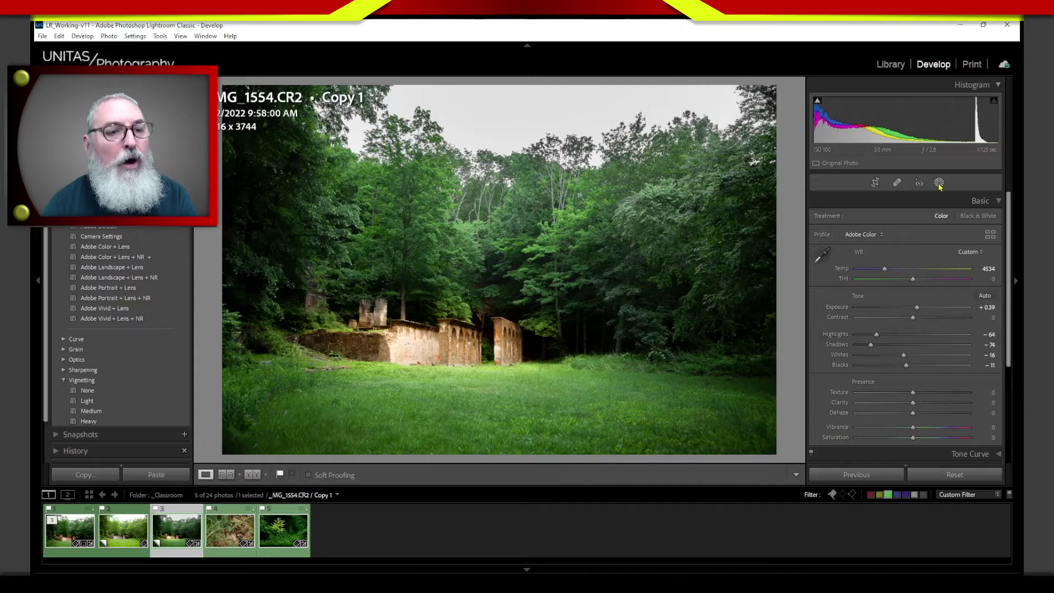
left_click(940, 183)
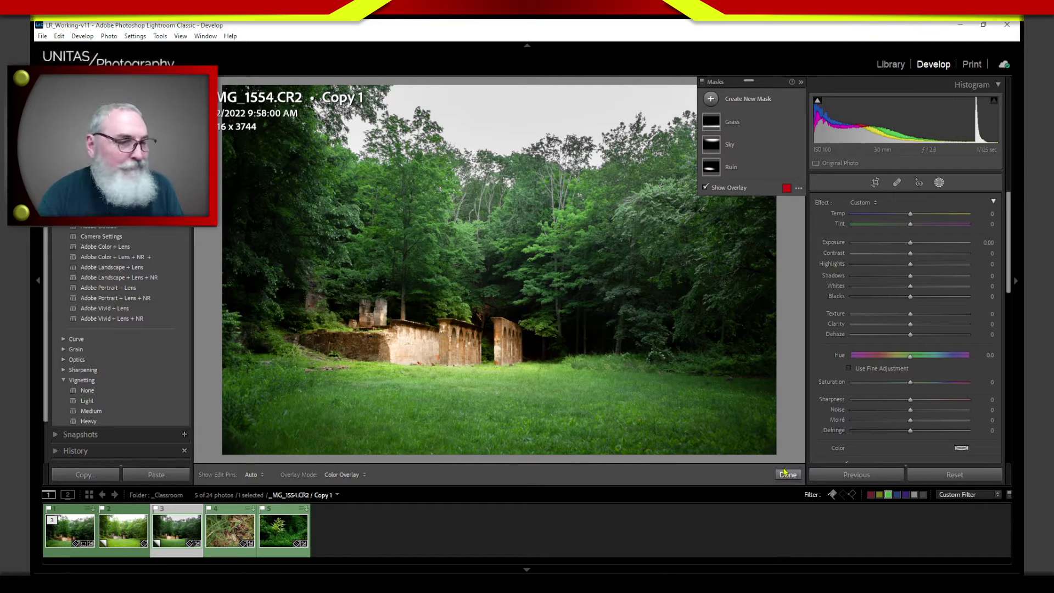
left_click(801, 82)
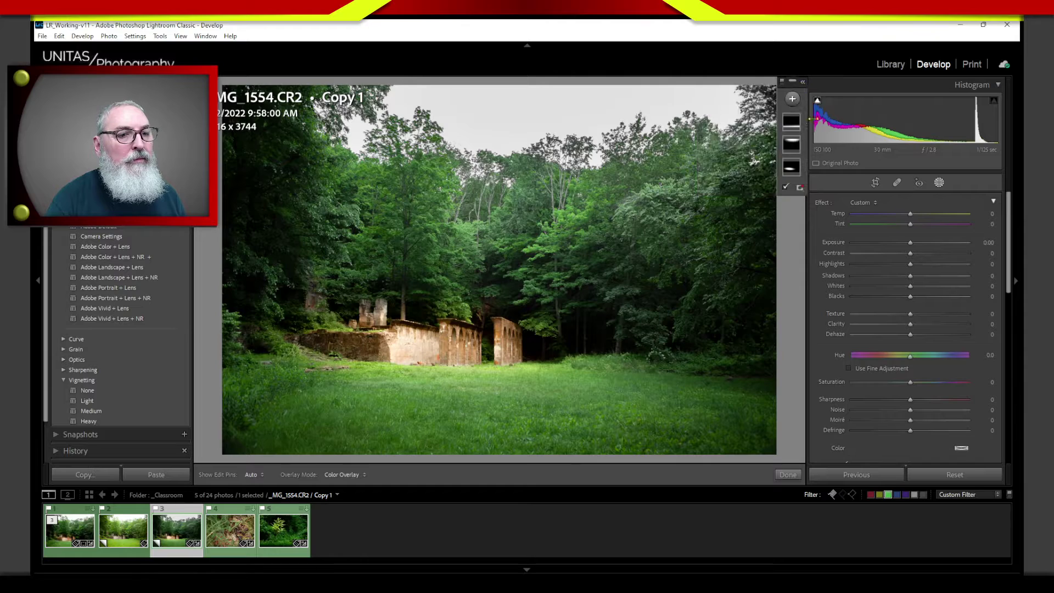
left_click(939, 184)
left_click(940, 184)
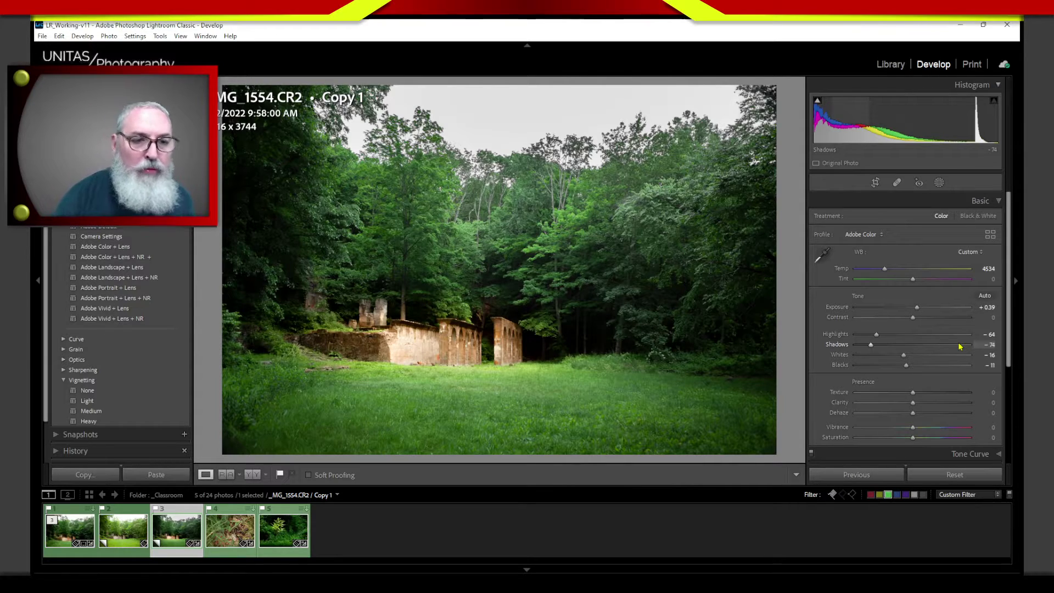
Raise the tone curve's black point to output 10 and lower its white point to output 247.
left_click(942, 203)
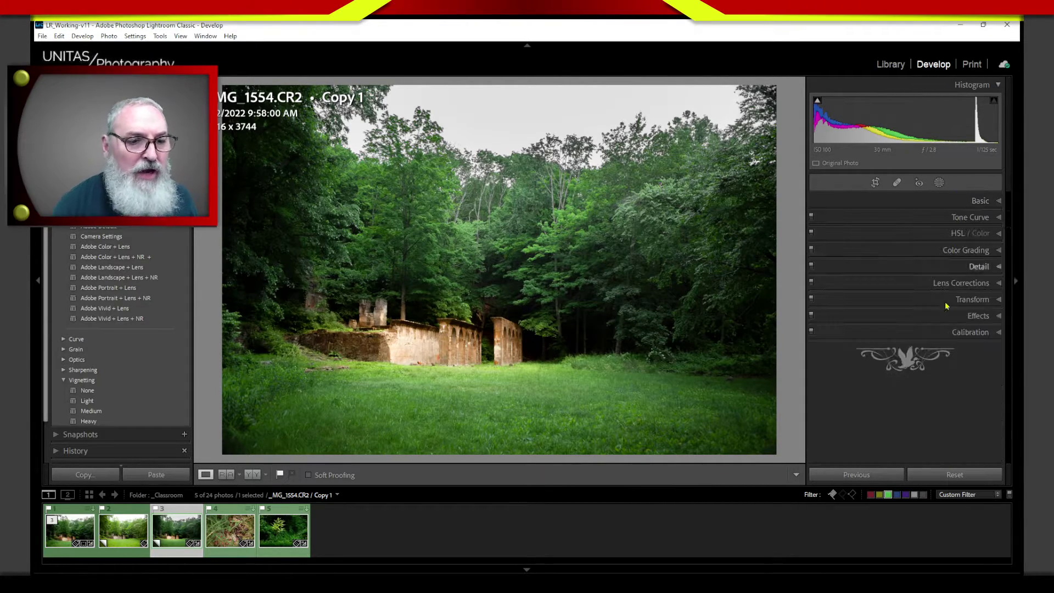
left_click(898, 219)
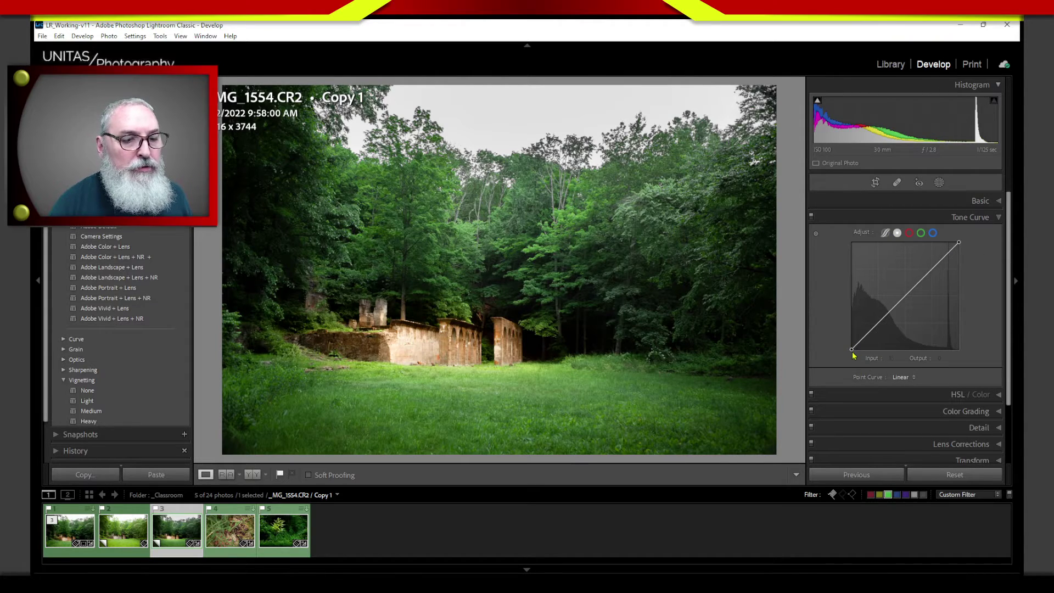
left_click_drag(851, 349, 850, 350)
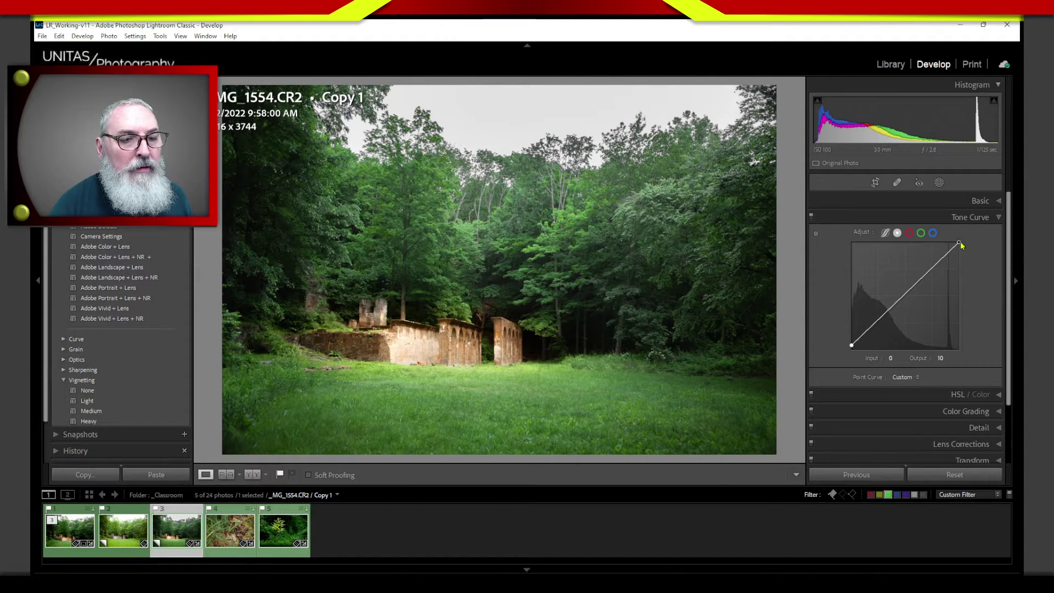
left_click_drag(960, 241, 964, 248)
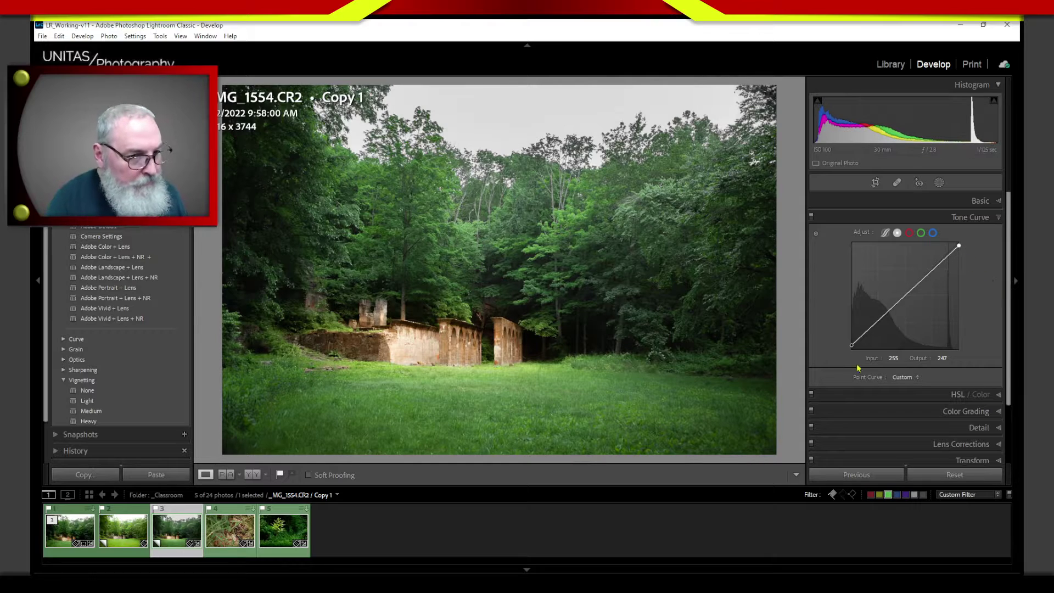
Raise the tone curve's black point further and set its output to 20.
left_click_drag(852, 345, 851, 340)
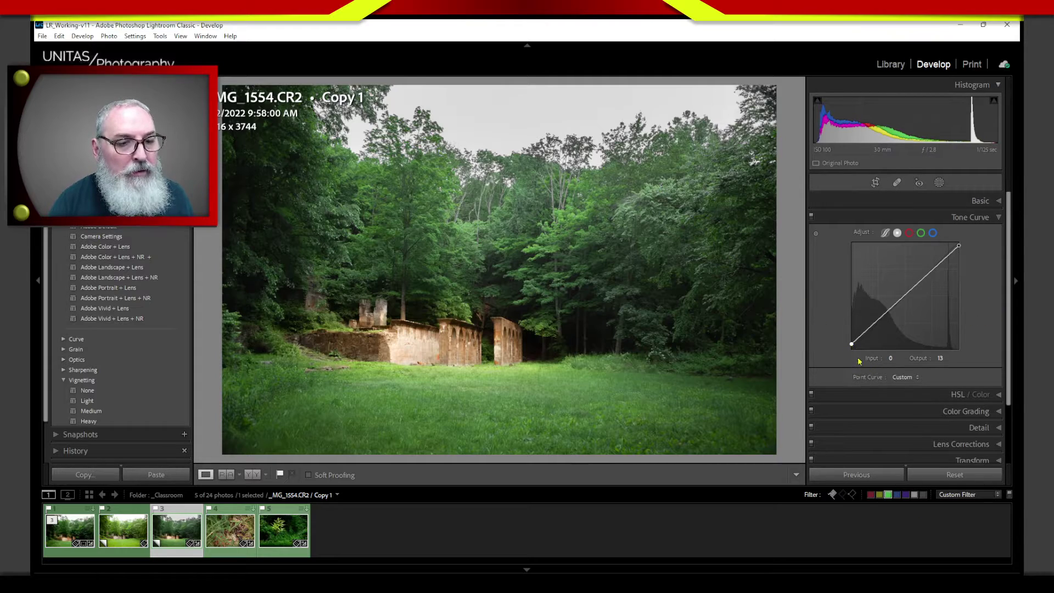
left_click_drag(852, 344, 853, 342)
left_click(943, 358)
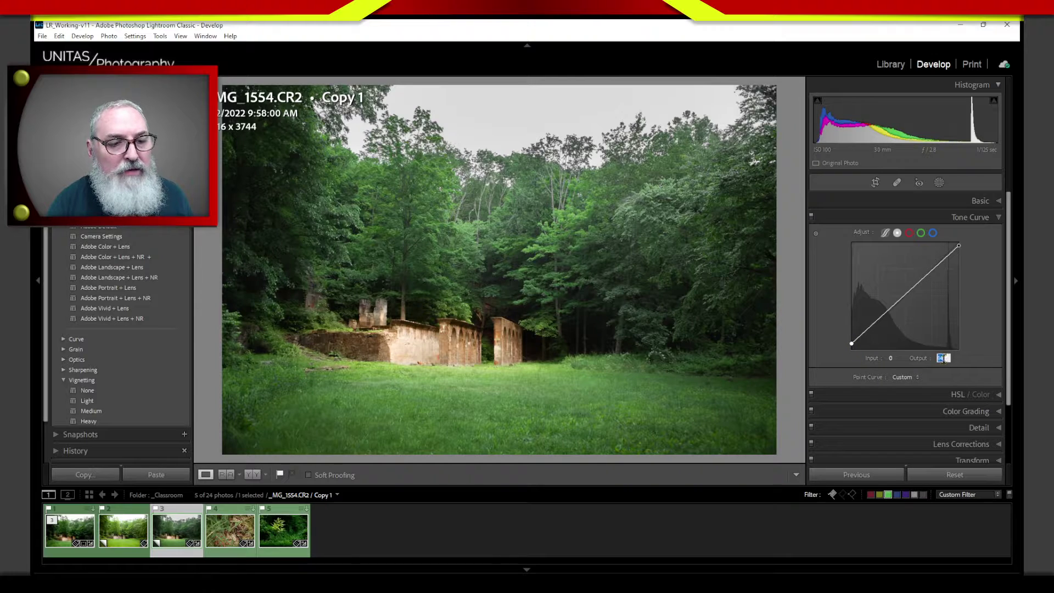
type("20")
key("Return")
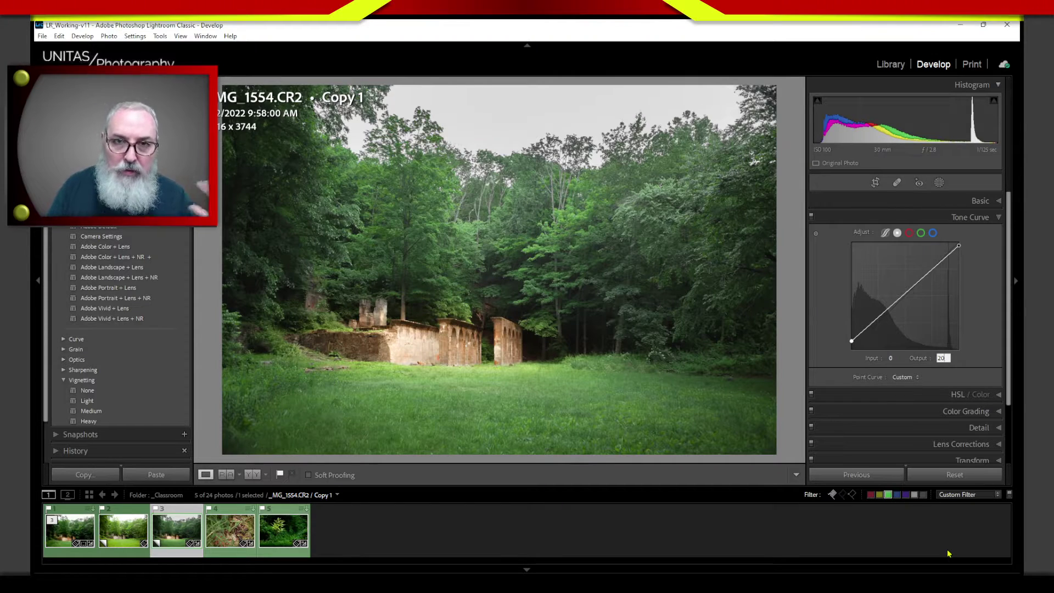
left_click(943, 358)
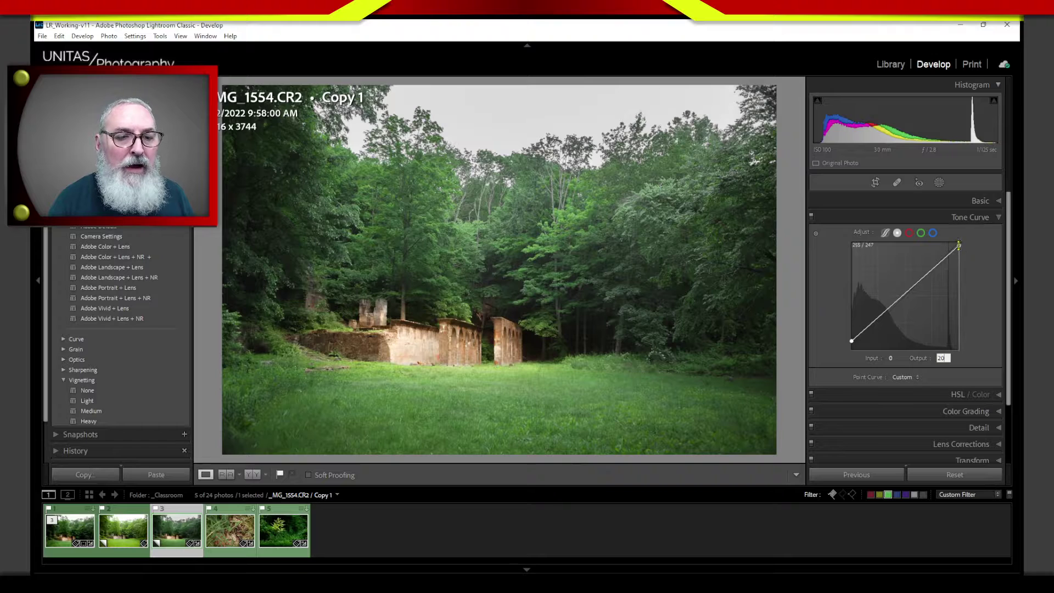
Adjust the tone curve's white point to an output of 240.
left_click_drag(956, 242, 968, 251)
key("Up")
key("Up")
key("Up")
key("Up")
key("Up")
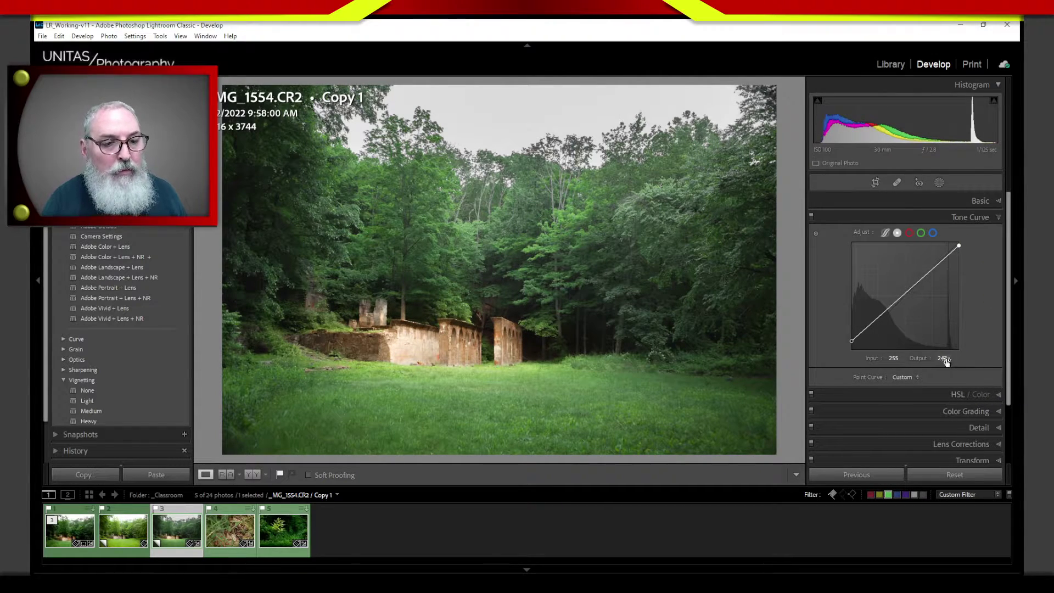
key("Up")
key("Up")
key("Down")
key("Down")
key("Down")
key("Down")
key("Down")
key("Down")
key("Down")
key("Down")
key("Down")
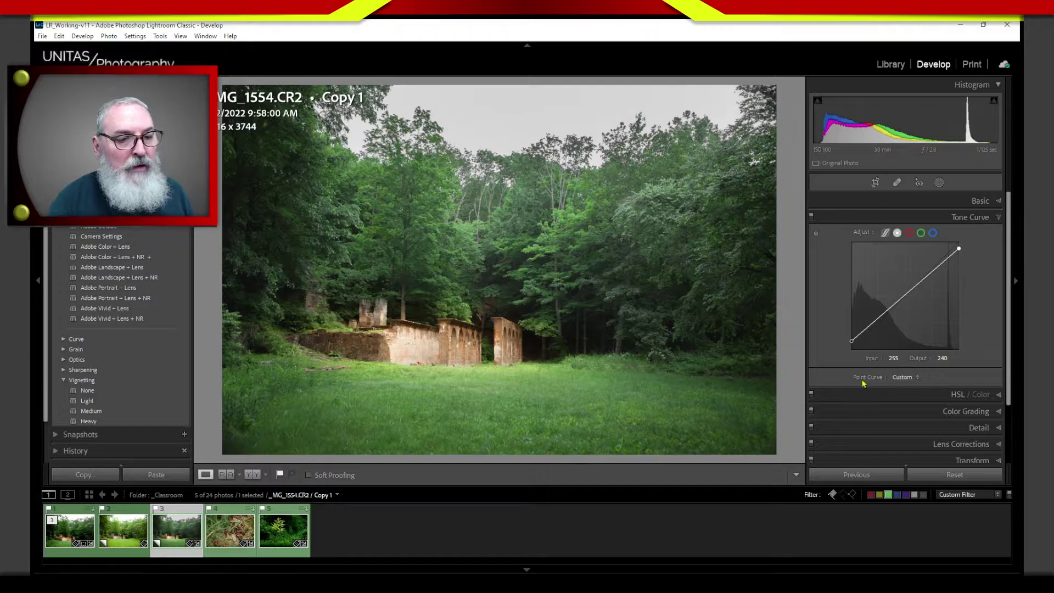
Reset the point curve to Linear.
left_click(903, 377)
left_click(906, 388)
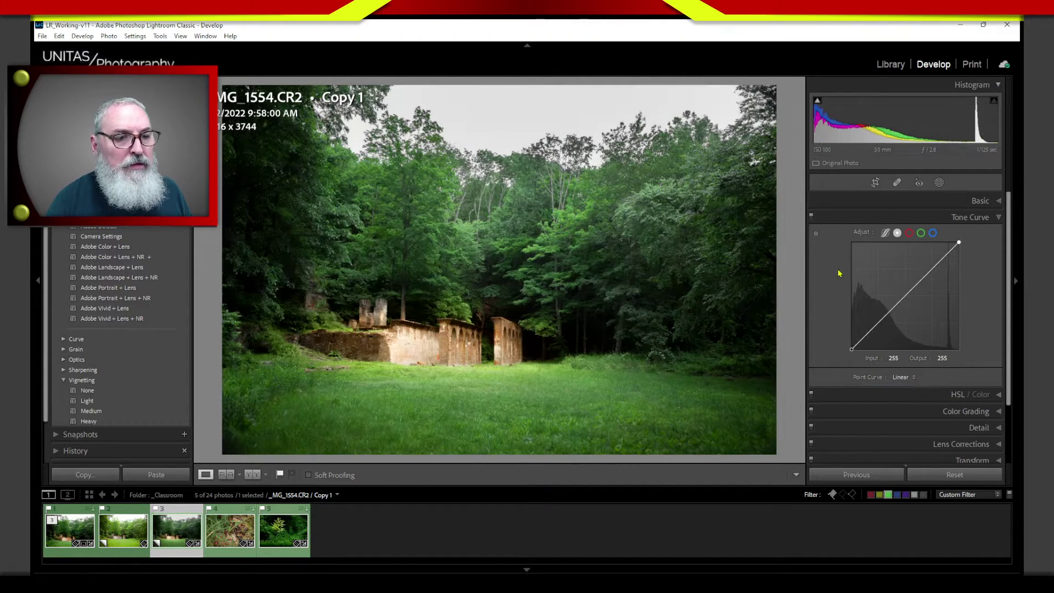
left_click(999, 218)
left_click(999, 218)
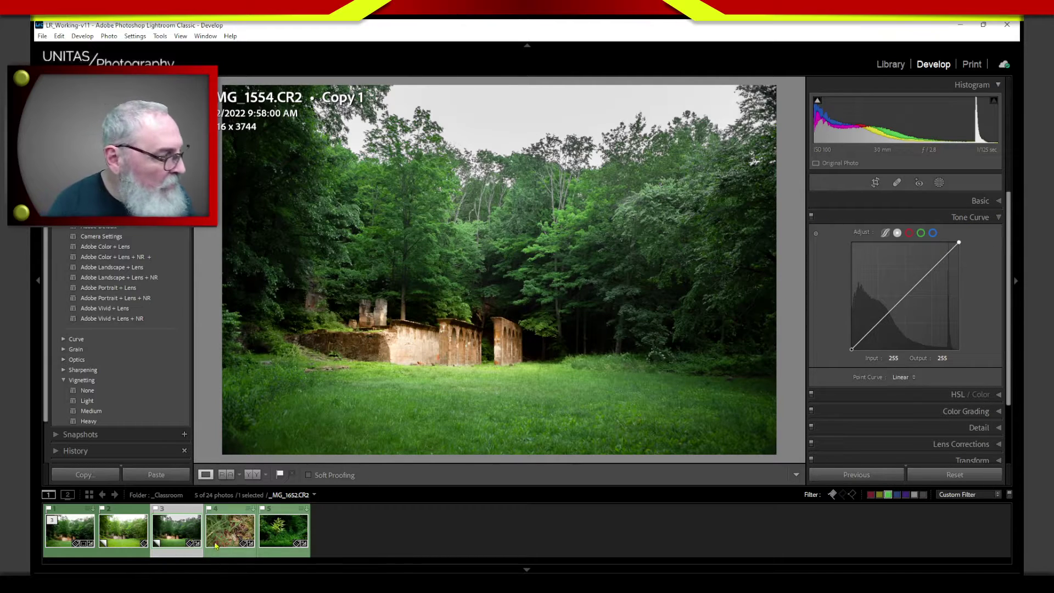
View the snake photo _MG_1652.CR2, open the tree photo _MG_1664.CR2, and compare the tree photo with its before version.
left_click(234, 543)
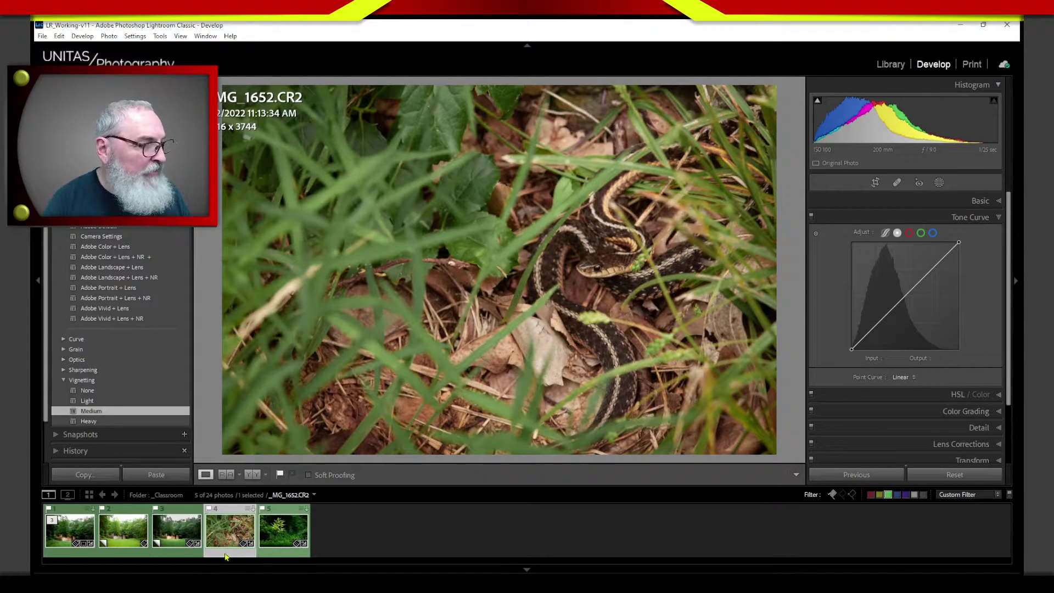
mouse_move(235, 574)
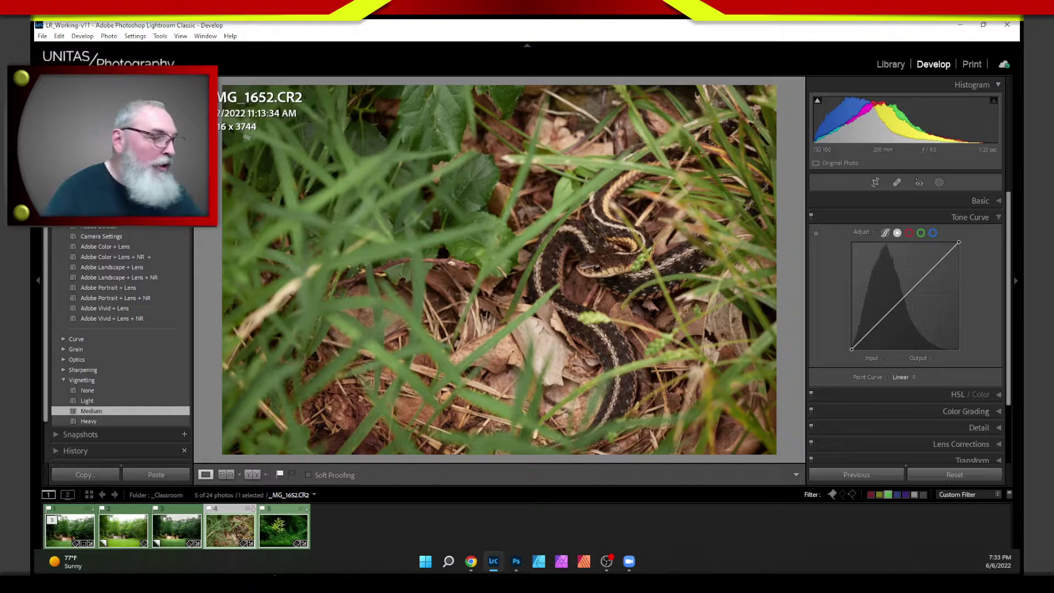
key("Right")
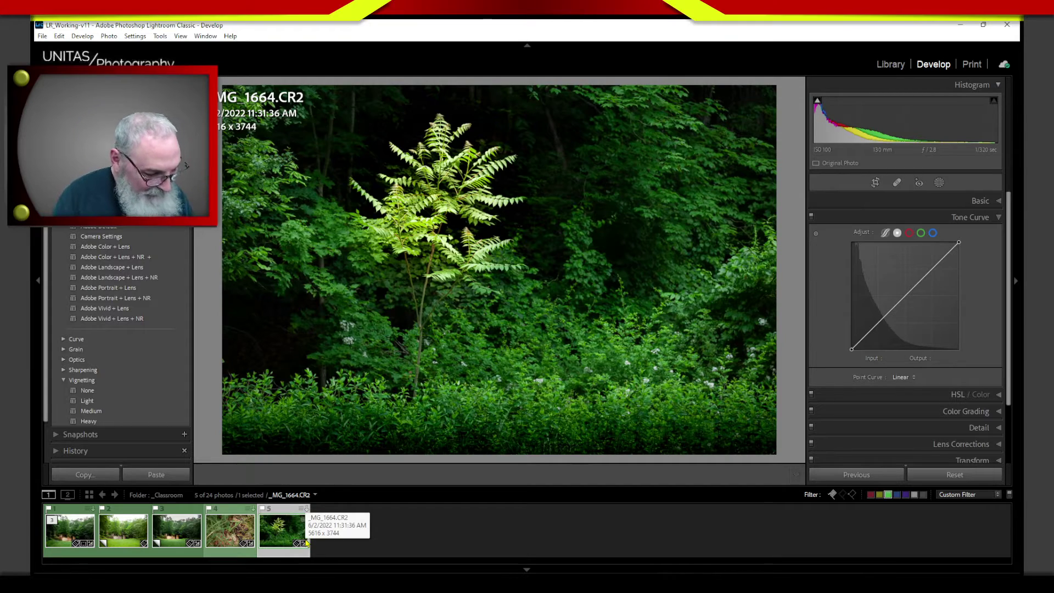
key("backslash")
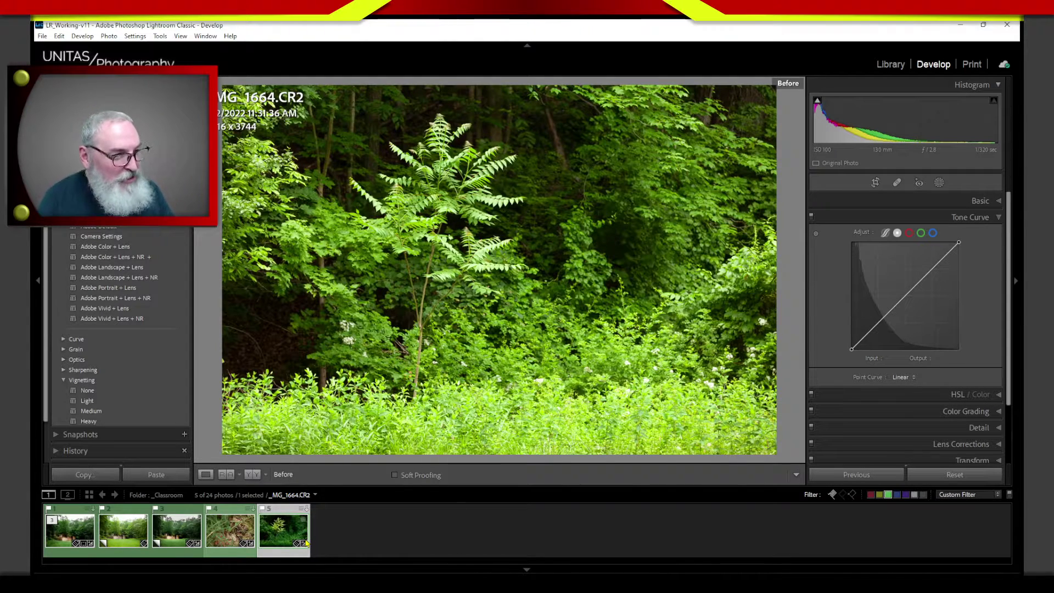
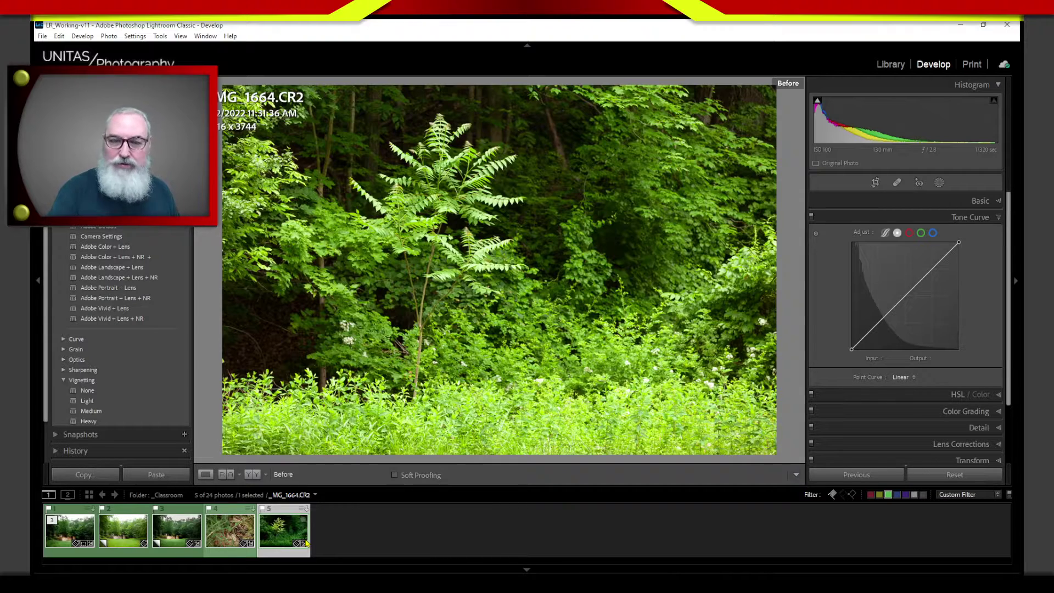
key("backslash")
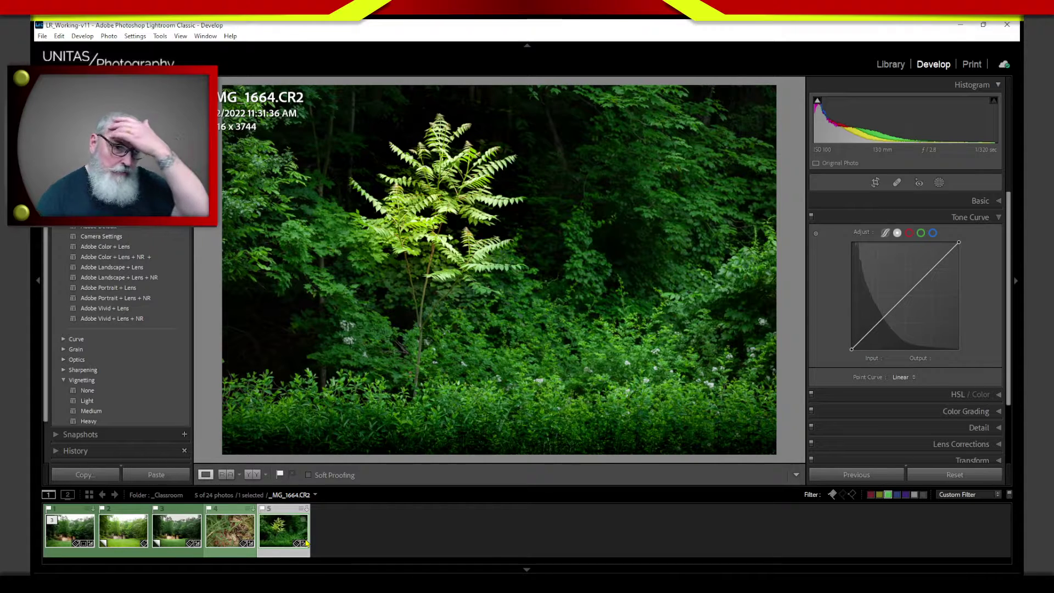
Review the tree photo's Basic settings and expanded mask list, and show the Radial Mask's overlay.
left_click(930, 221)
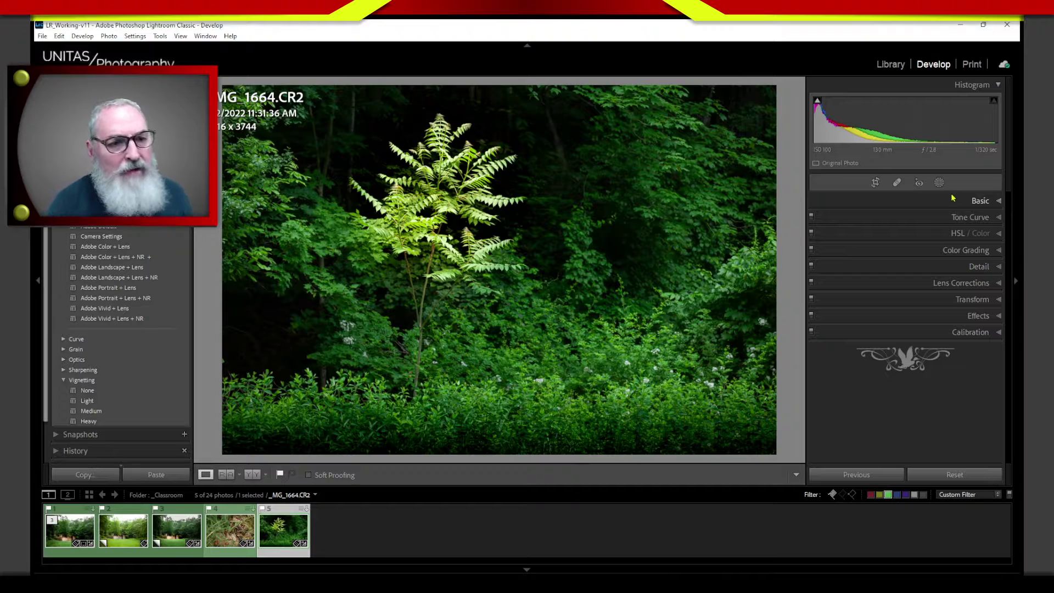
left_click(996, 202)
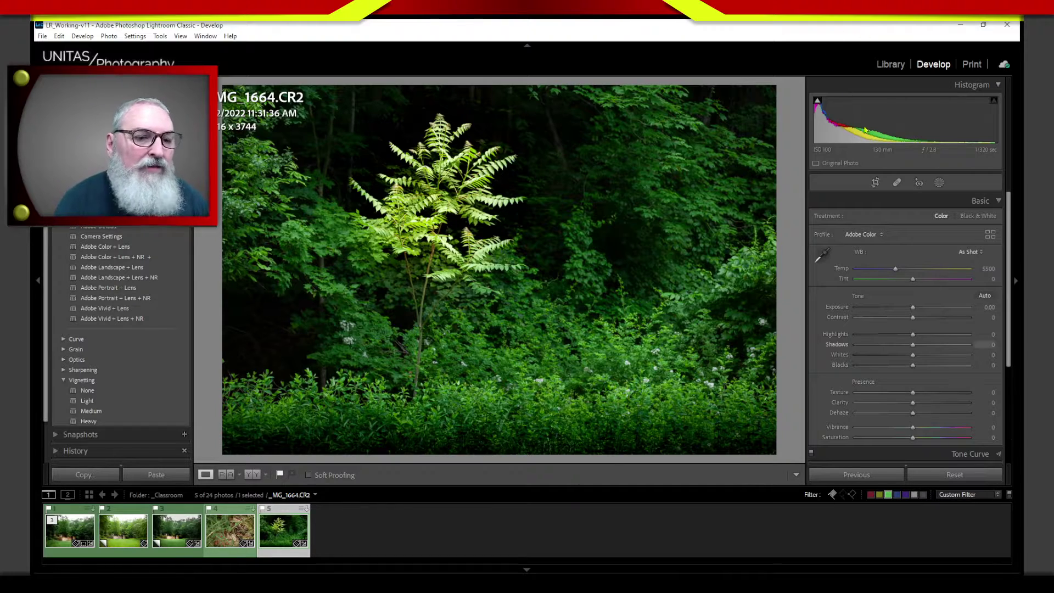
left_click(939, 183)
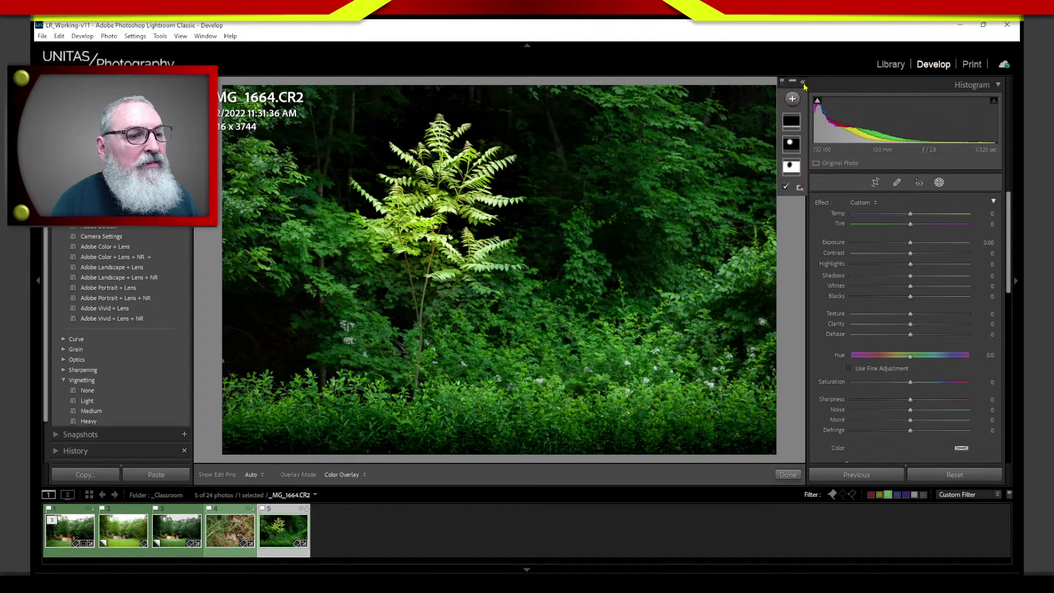
left_click(803, 82)
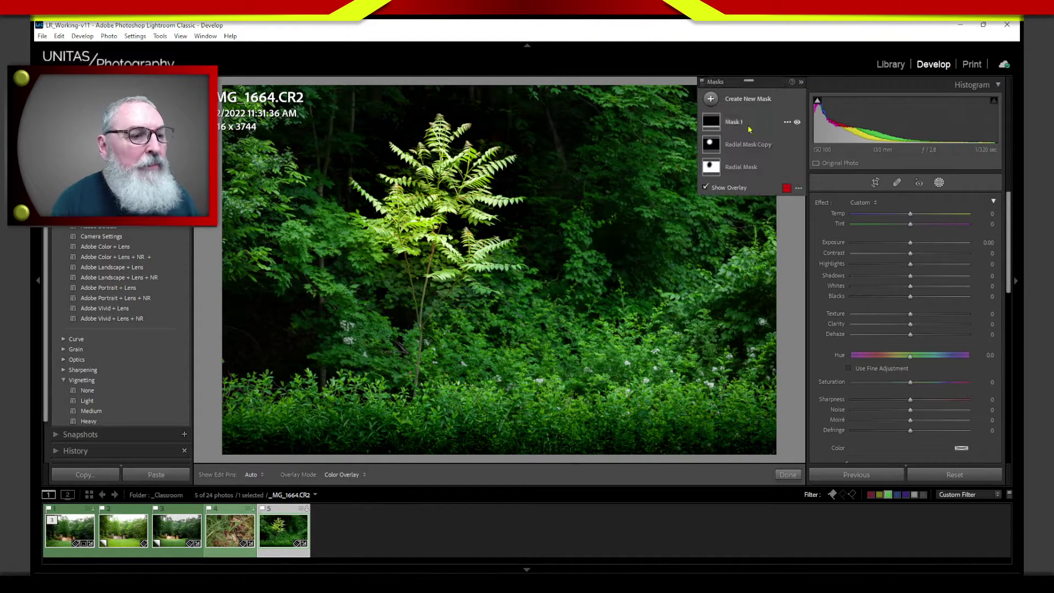
left_click(739, 169)
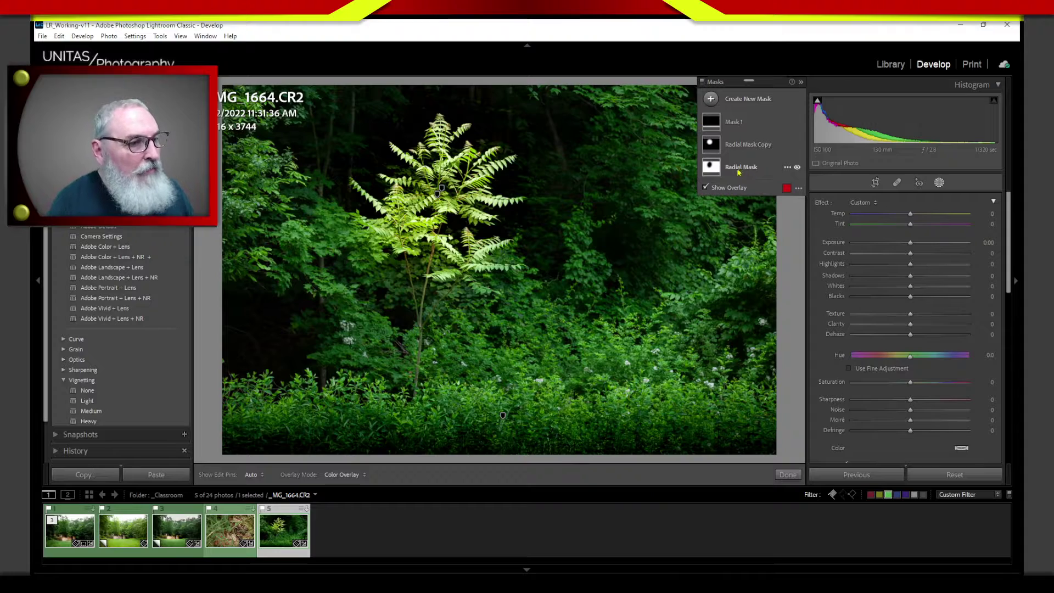
left_click(719, 170)
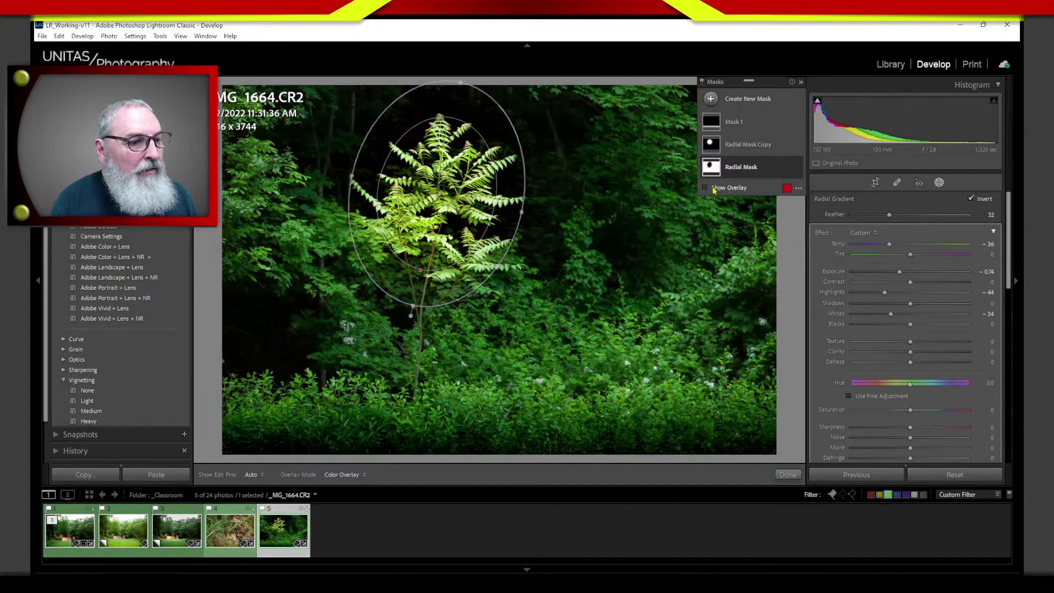
left_click(714, 189)
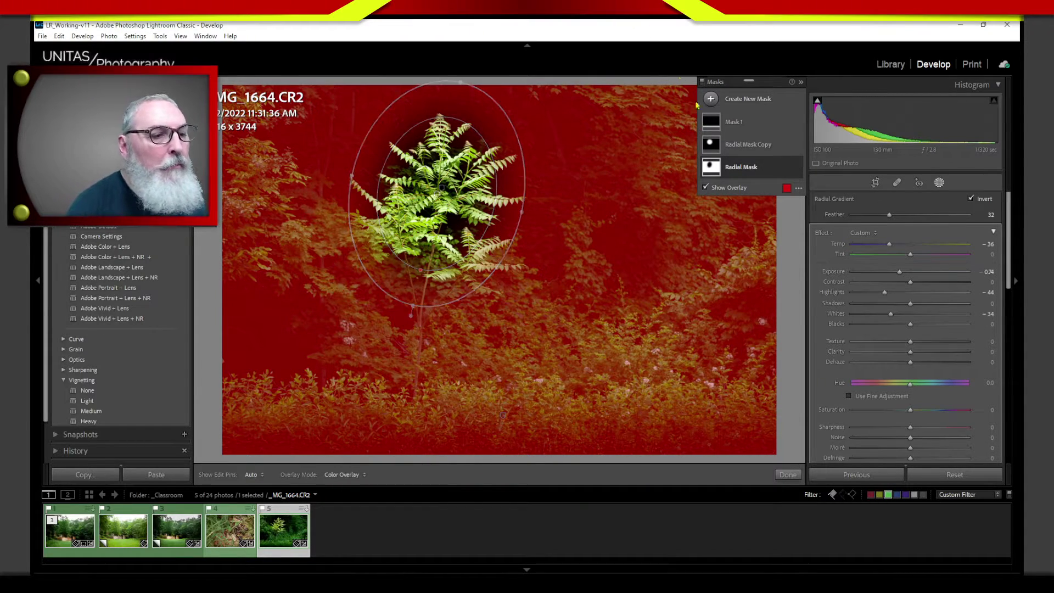
Rename the Radial Mask covering the tree photo's surroundings as BG.
left_click(740, 168)
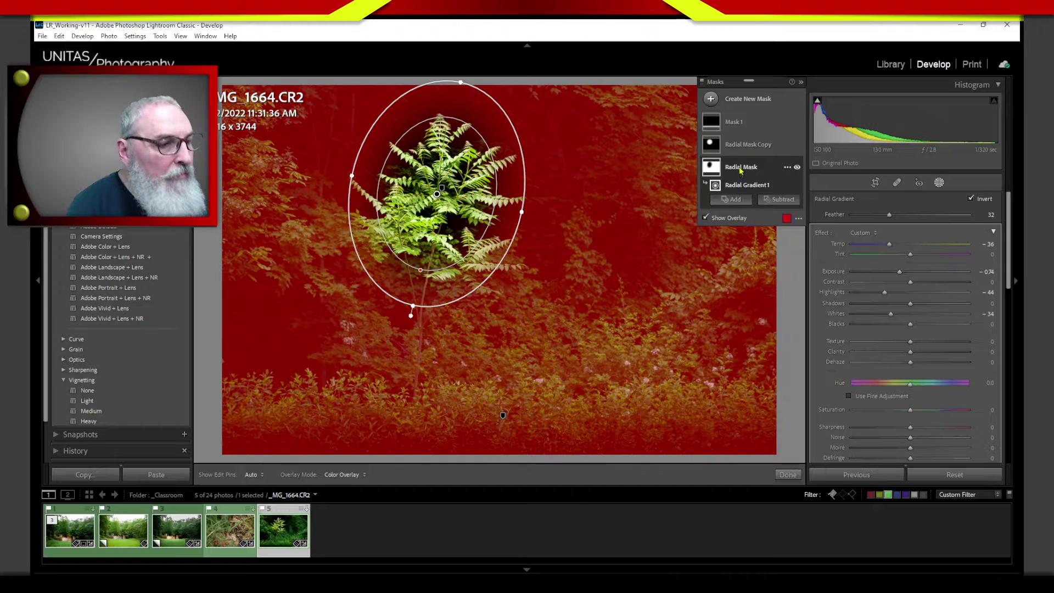
left_click(723, 172)
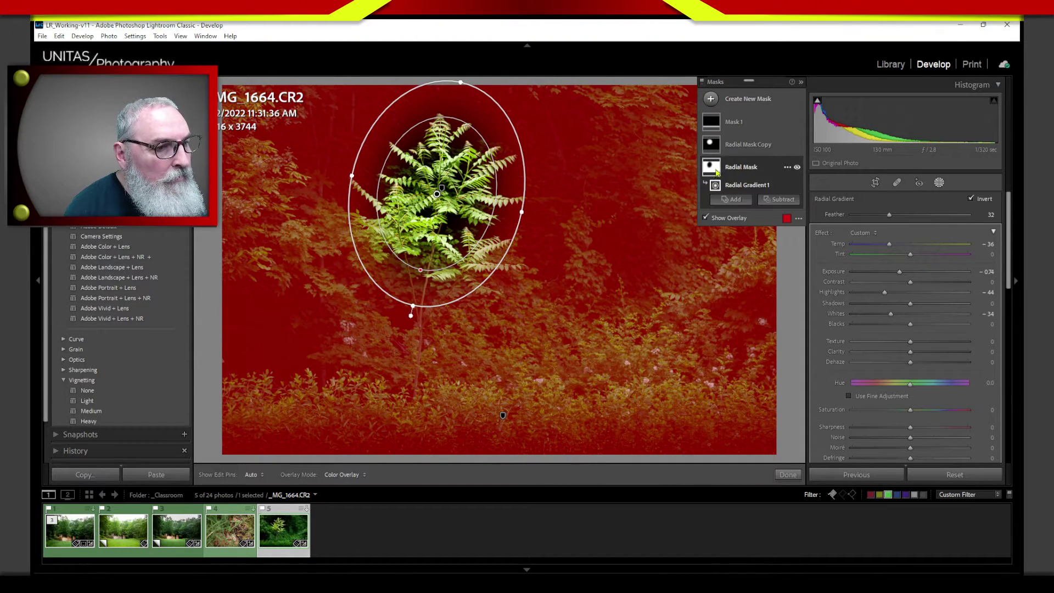
double_click(720, 170)
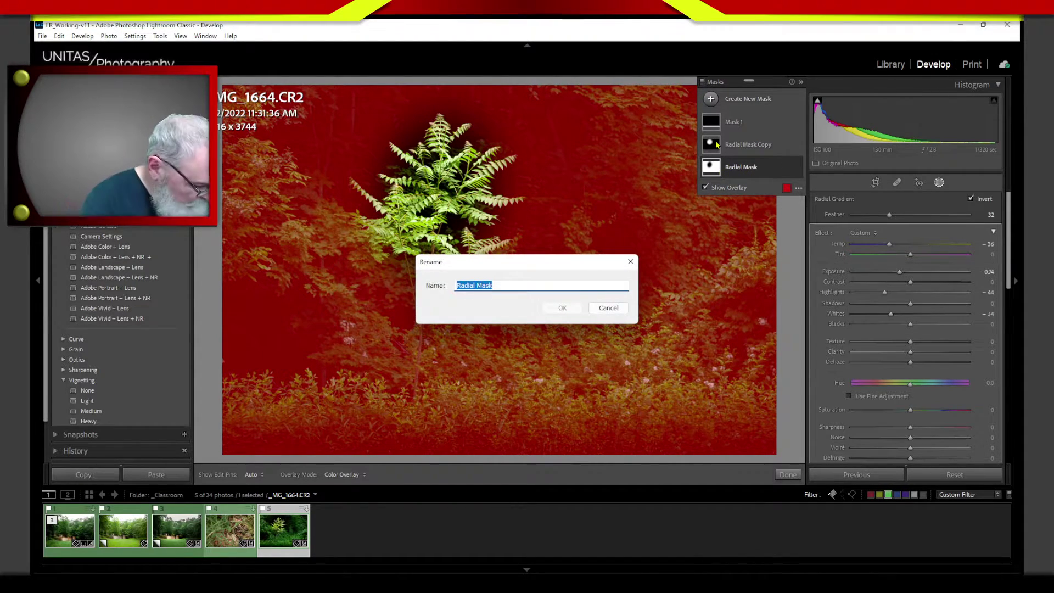
type("BG")
key("Return")
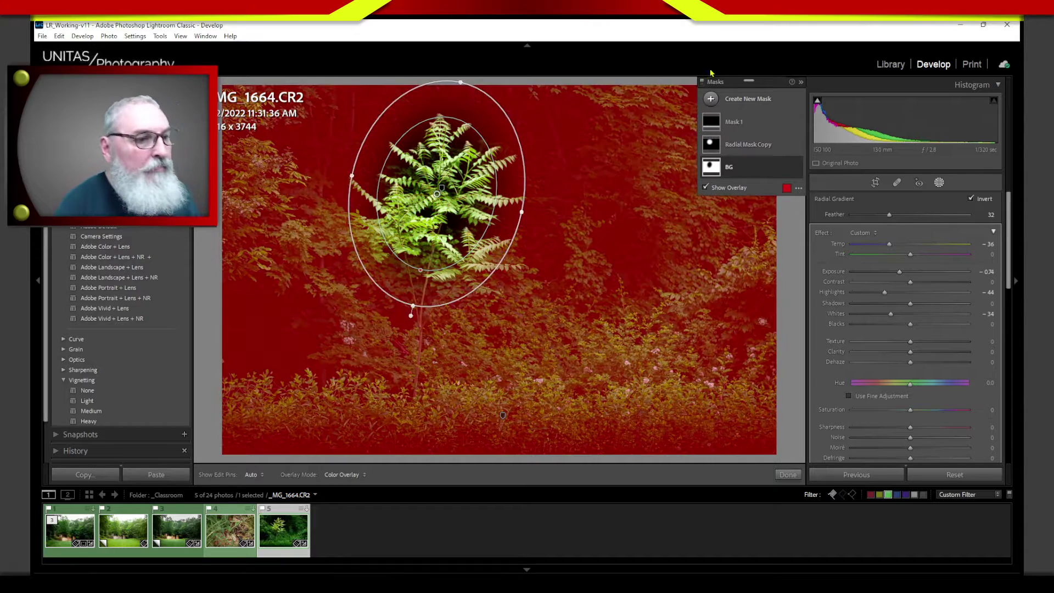
Select the Radial Mask Copy over the tree to examine its overlay and settings.
left_click(718, 144)
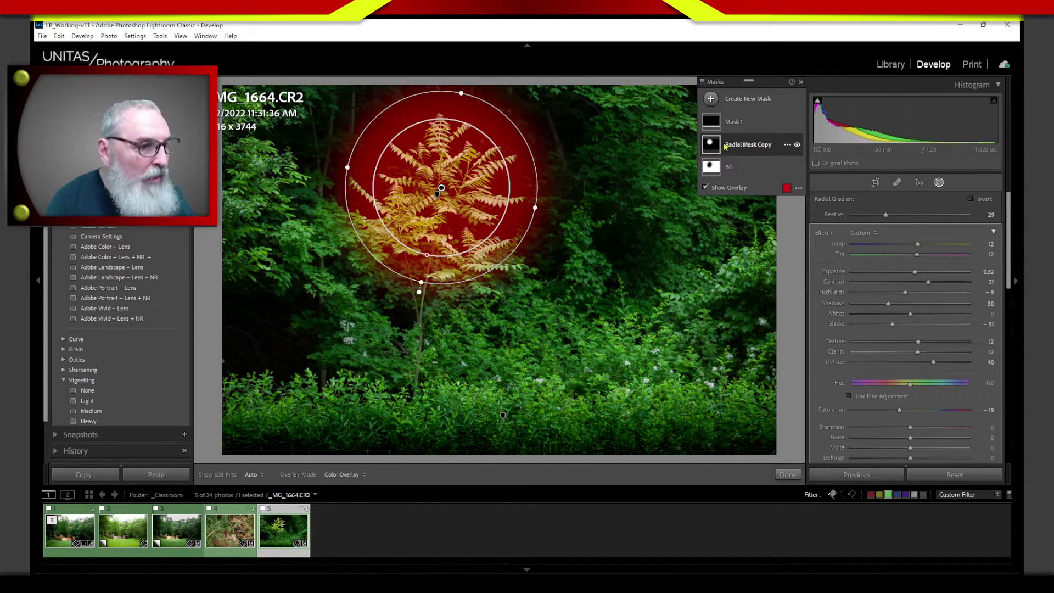
mouse_move(716, 172)
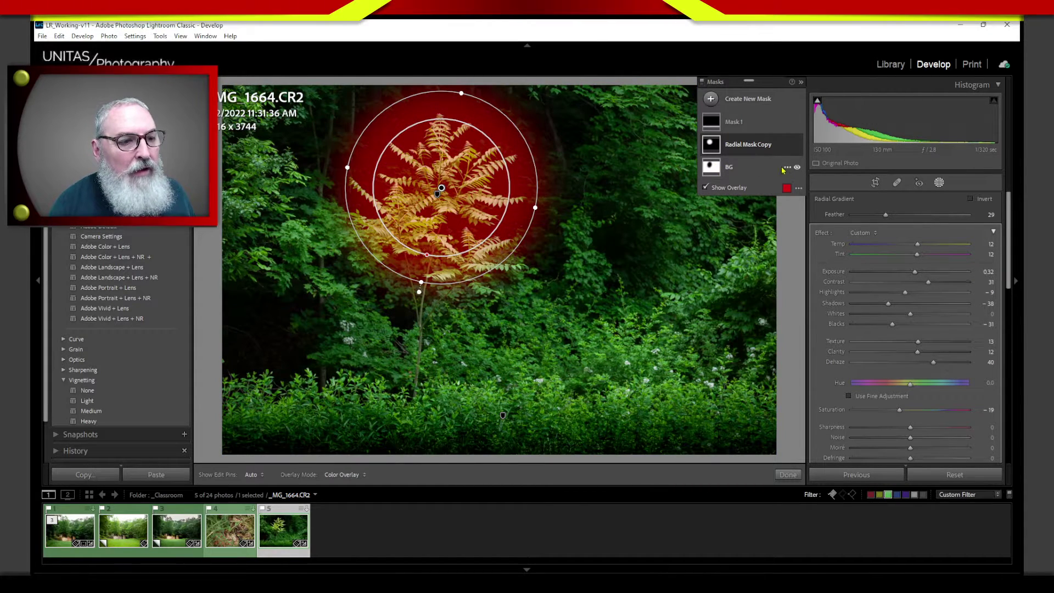
Open the BG mask's options to examine the Duplicate command, and close them without choosing anything.
key("alt")
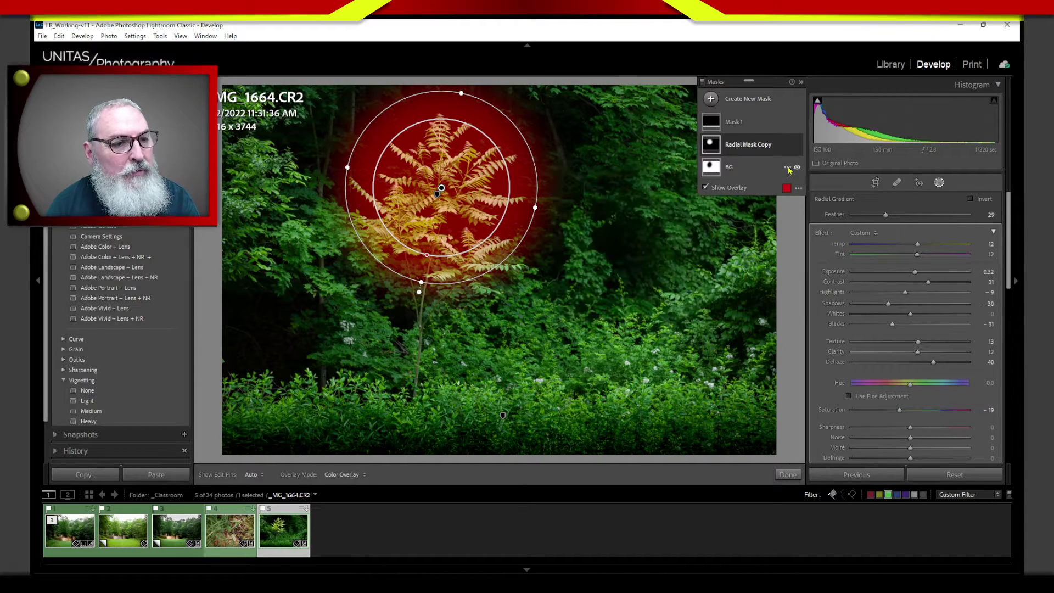
left_click(787, 168)
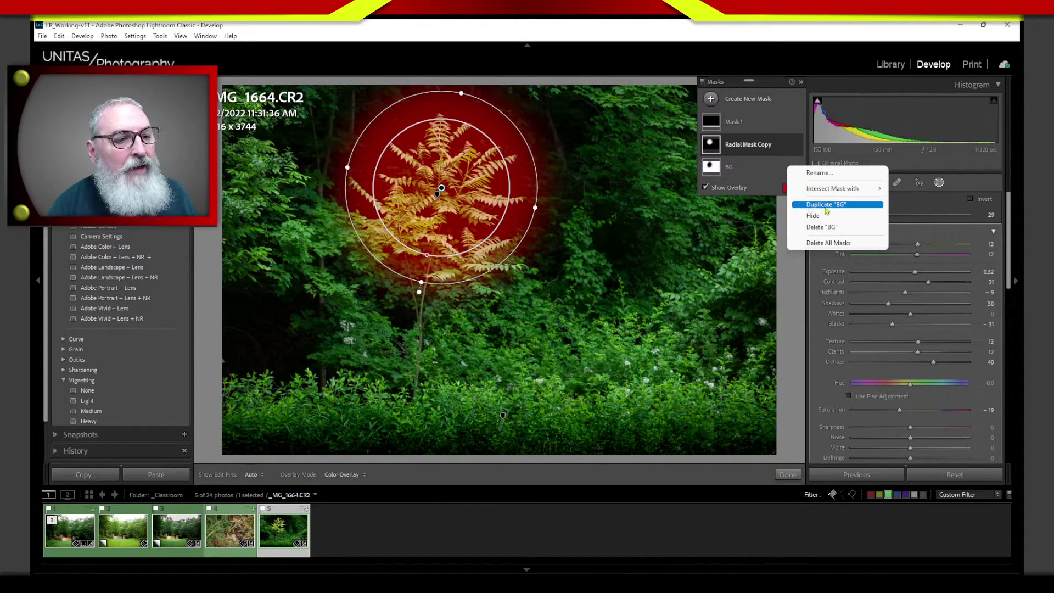
left_click(758, 145)
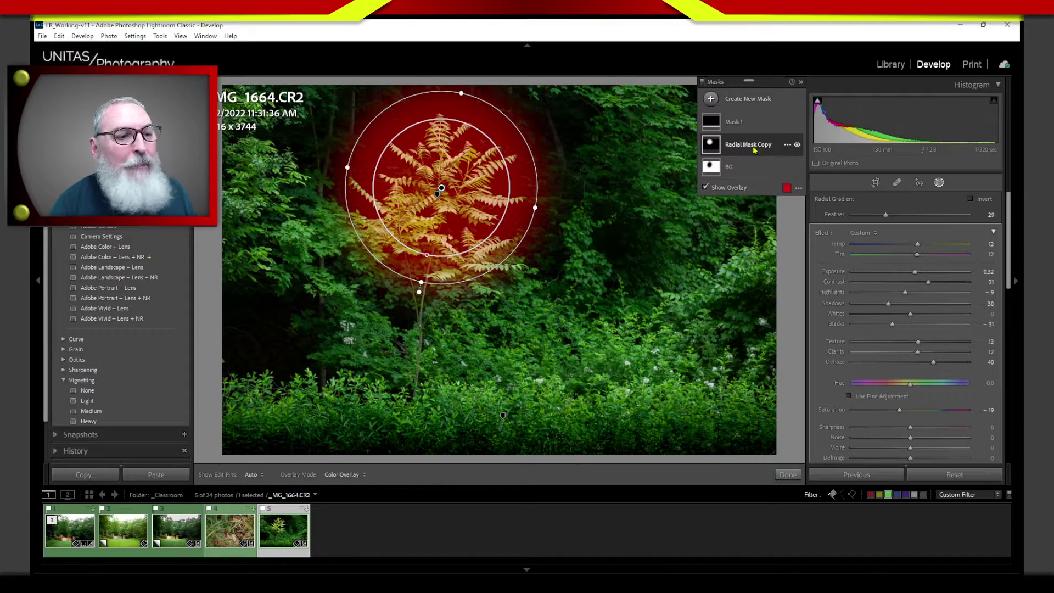
Rename the Radial Mask Copy over the tree as Tree.
double_click(748, 146)
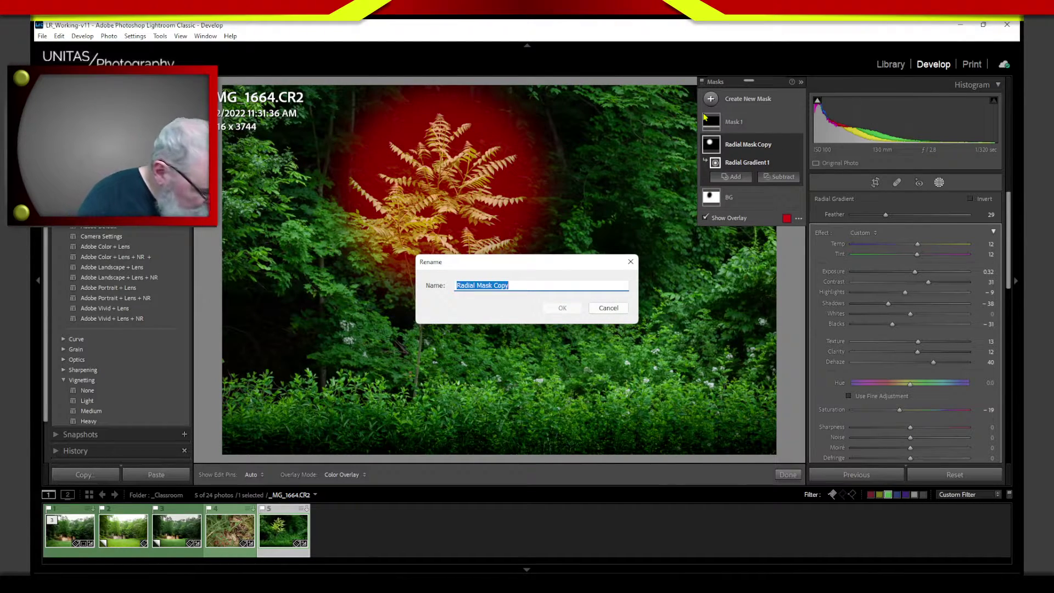
type("Tree")
key("Return")
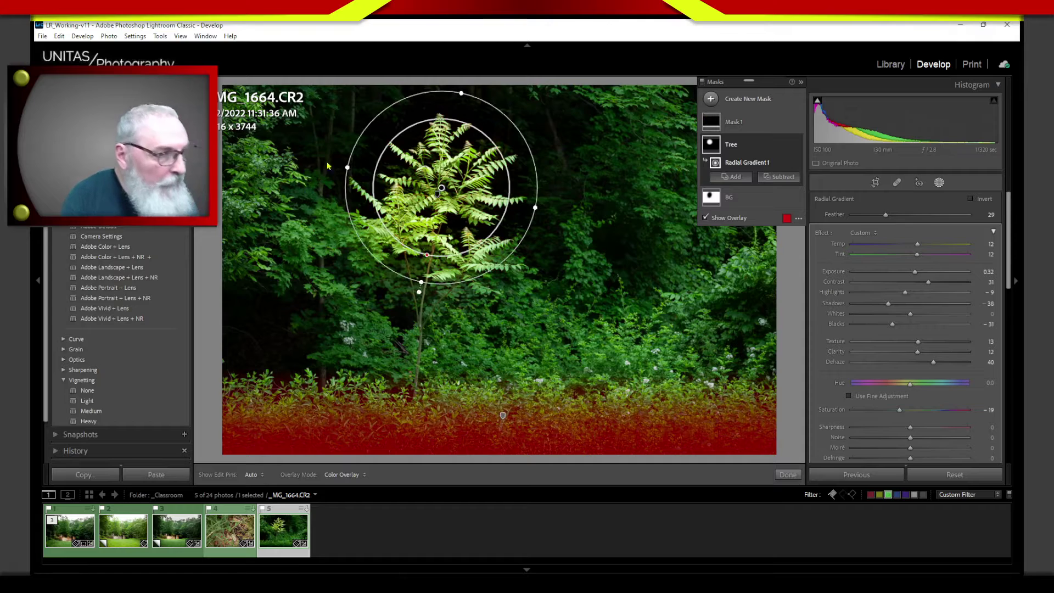
Rename the linear gradient mask along the photo's lower edge as Grass.
left_click(715, 127)
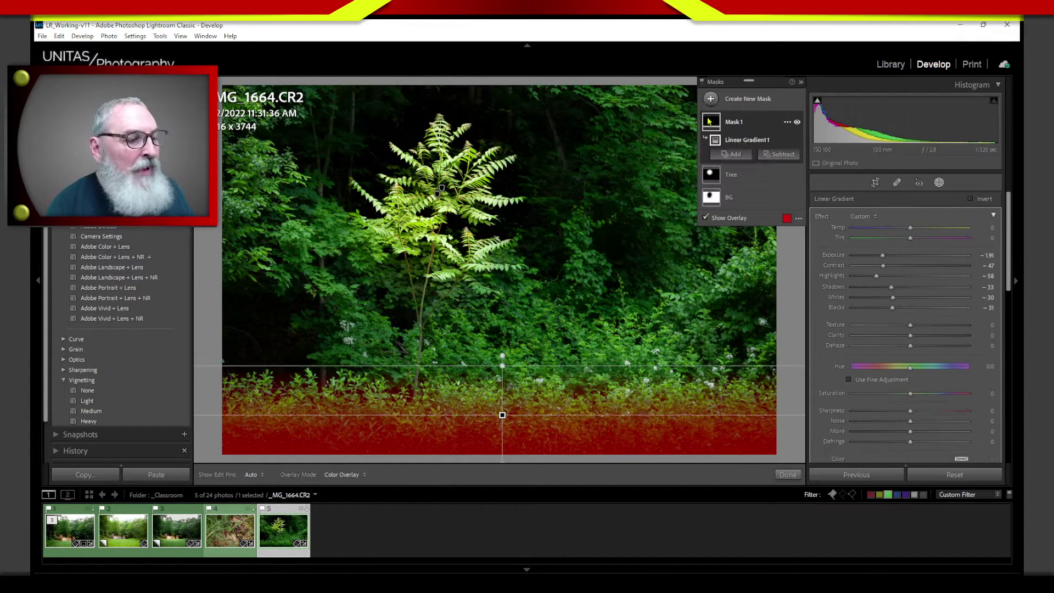
left_click(735, 123)
double_click(736, 123)
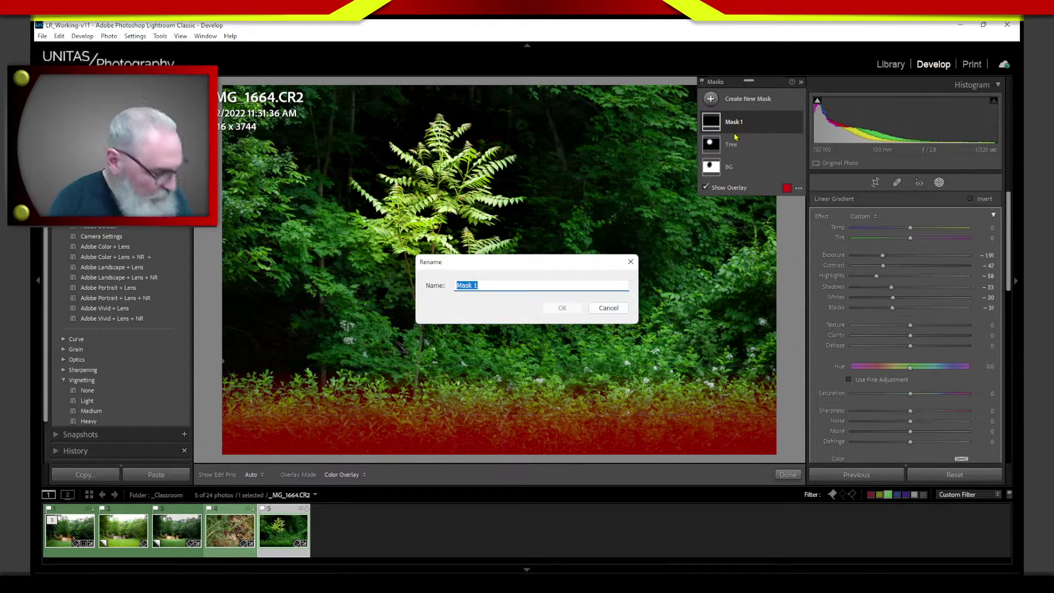
type("Grass")
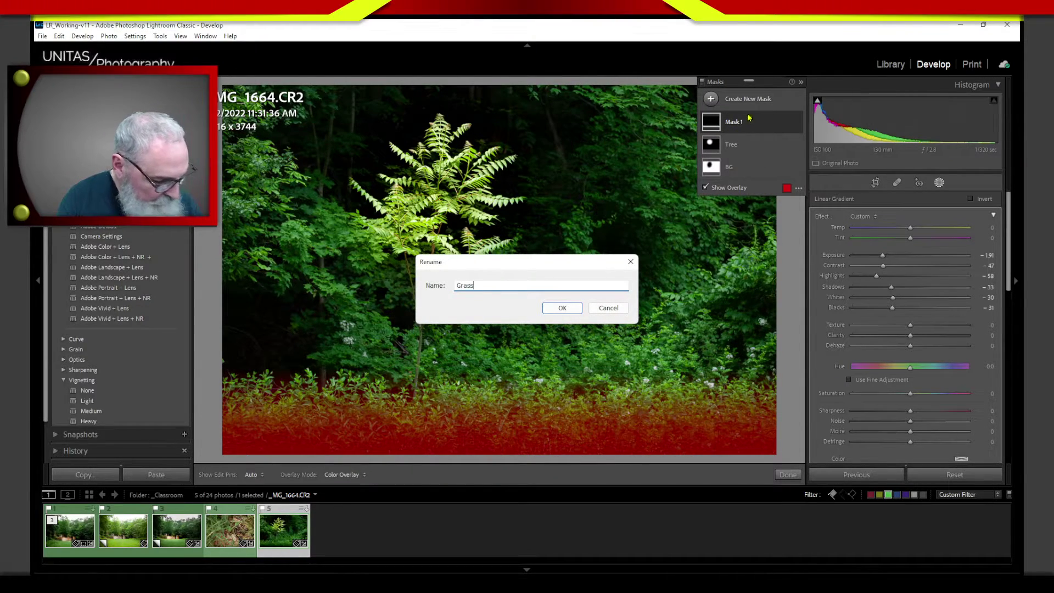
key("Return")
Select the BG mask to examine its overlay and settings, and turn the mask overlay off.
left_click(738, 170)
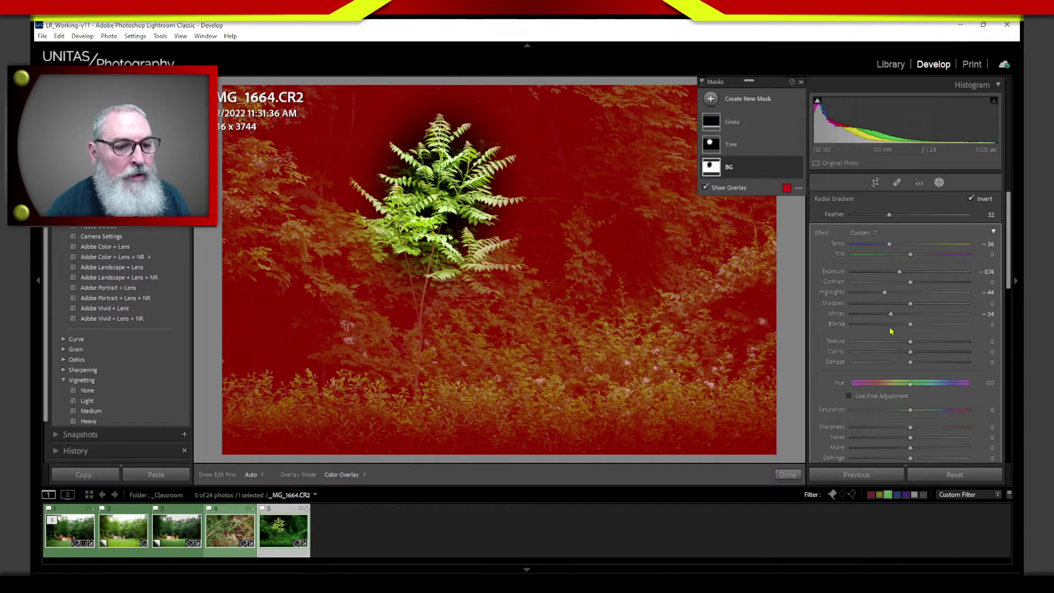
left_click(741, 188)
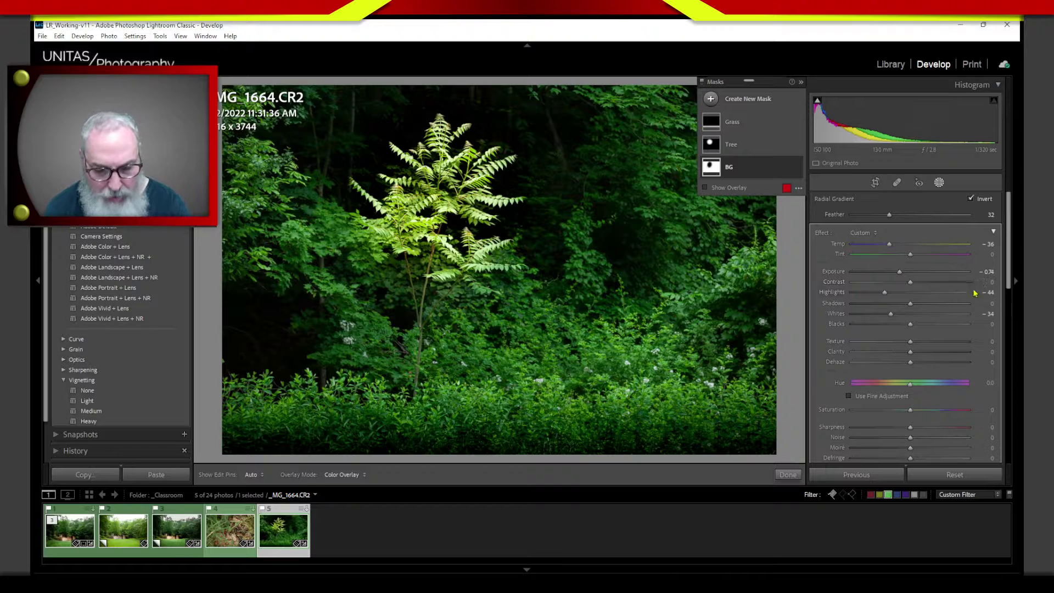
key("super+e")
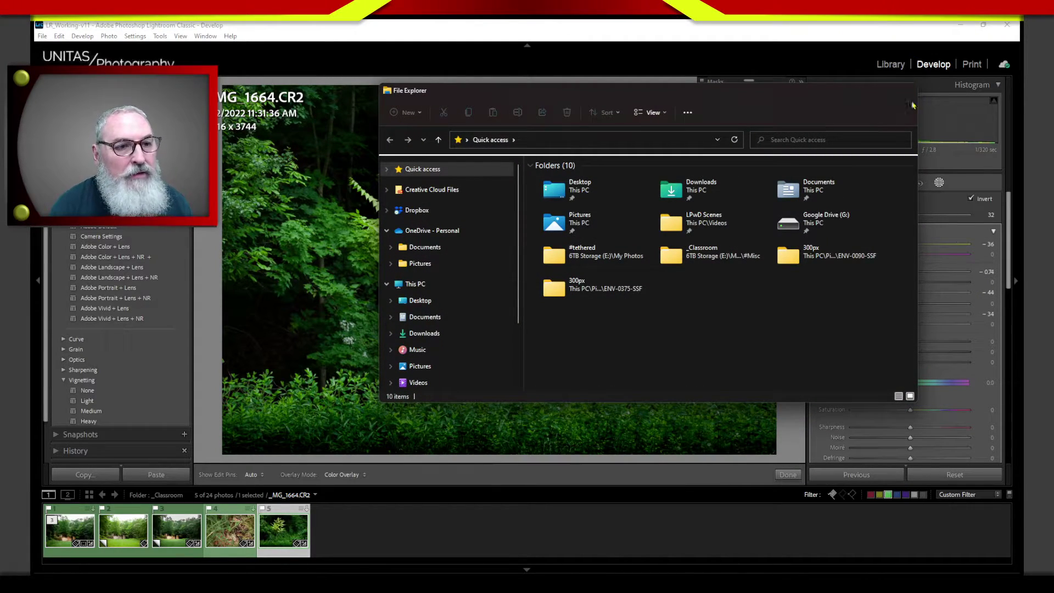
left_click(925, 165)
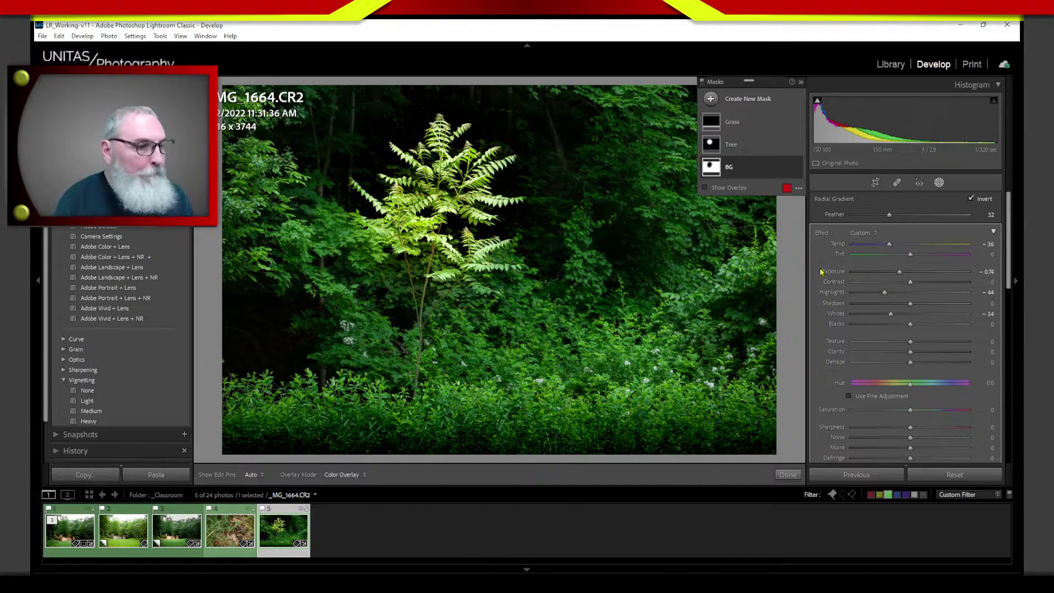
Create a new radial gradient mask and place it over the undergrowth beside the tree.
mouse_move(437, 192)
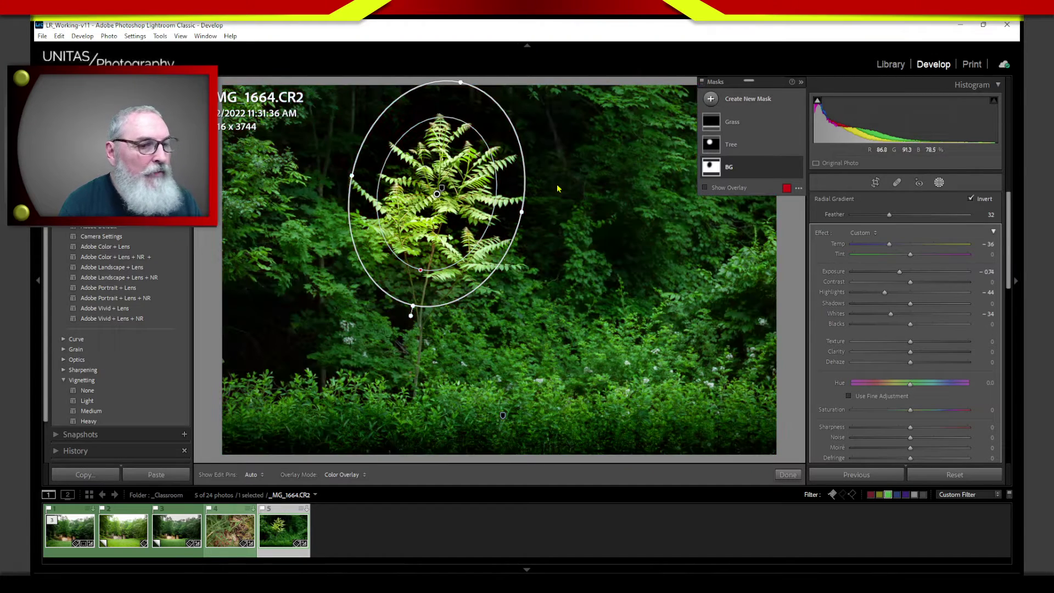
left_click(747, 100)
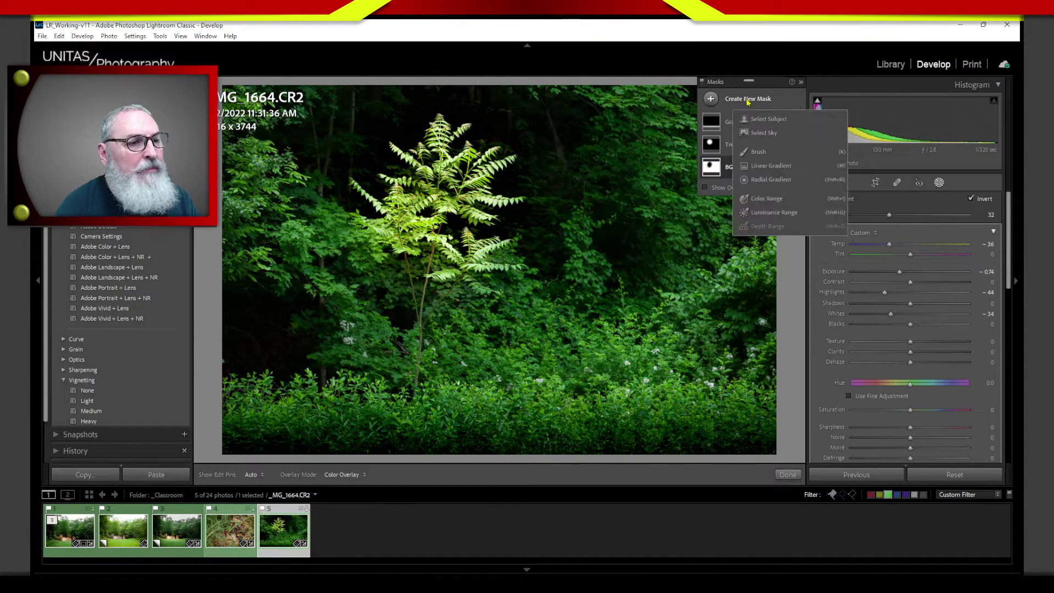
left_click(769, 181)
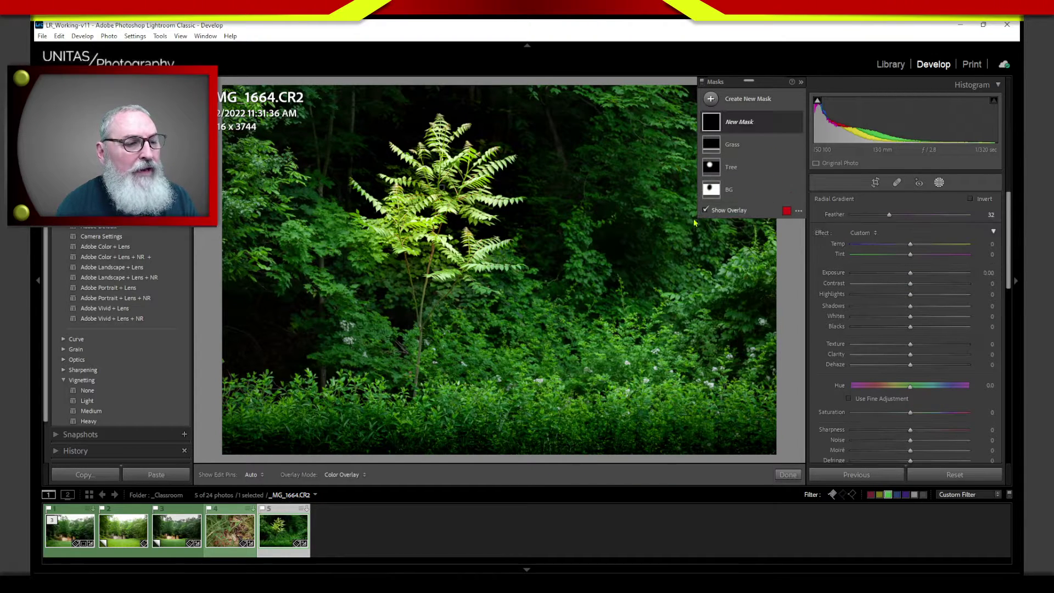
left_click_drag(559, 303, 668, 415)
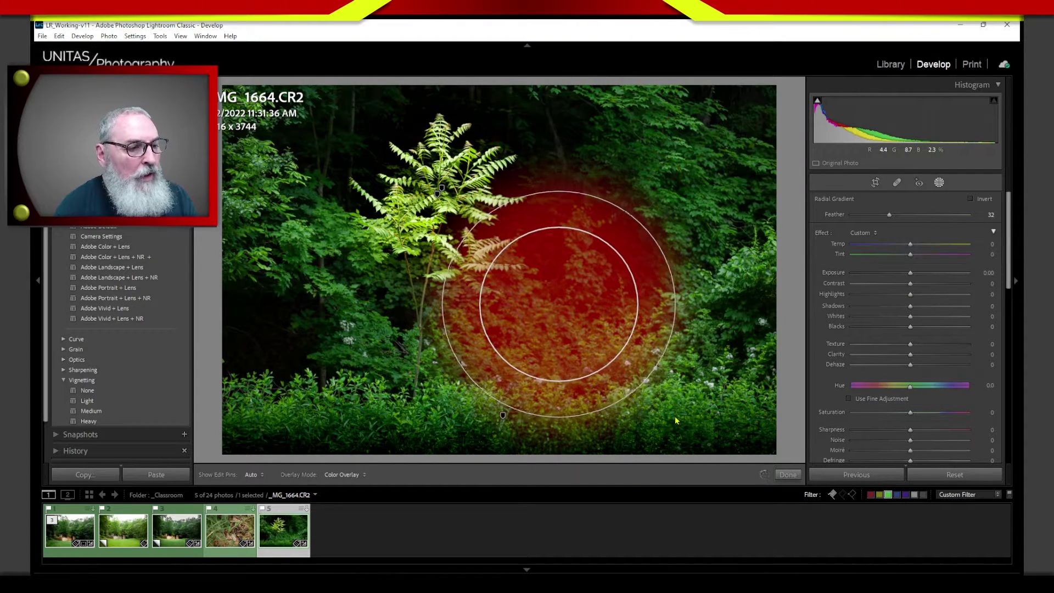
left_click_drag(570, 311, 610, 316)
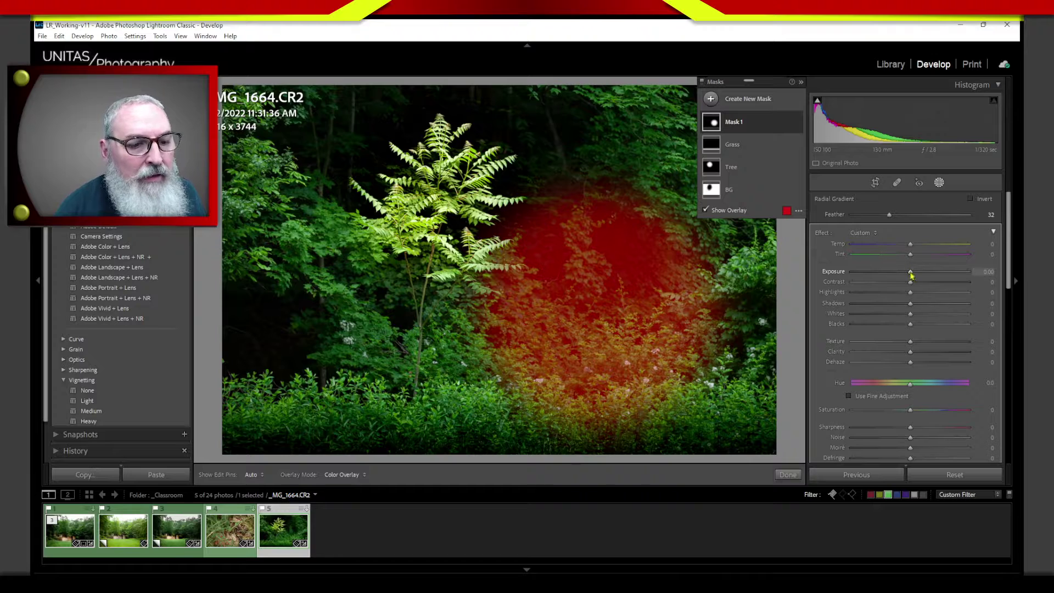
Hide the new radial mask's overlay, set its Exposure to 4.00, and invert the mask.
key("o")
left_click_drag(911, 273, 973, 271)
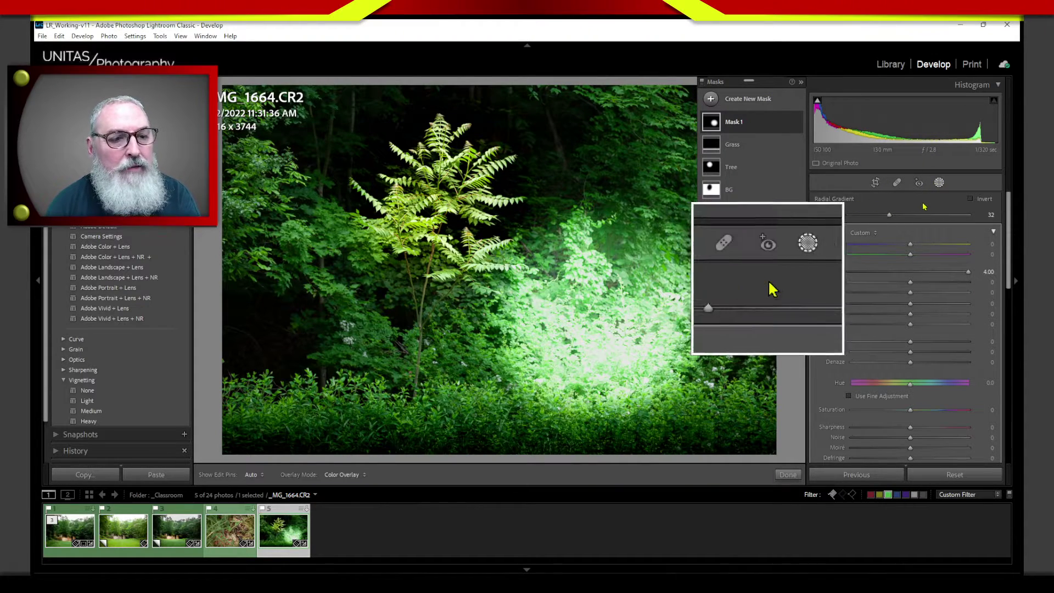
left_click(971, 200)
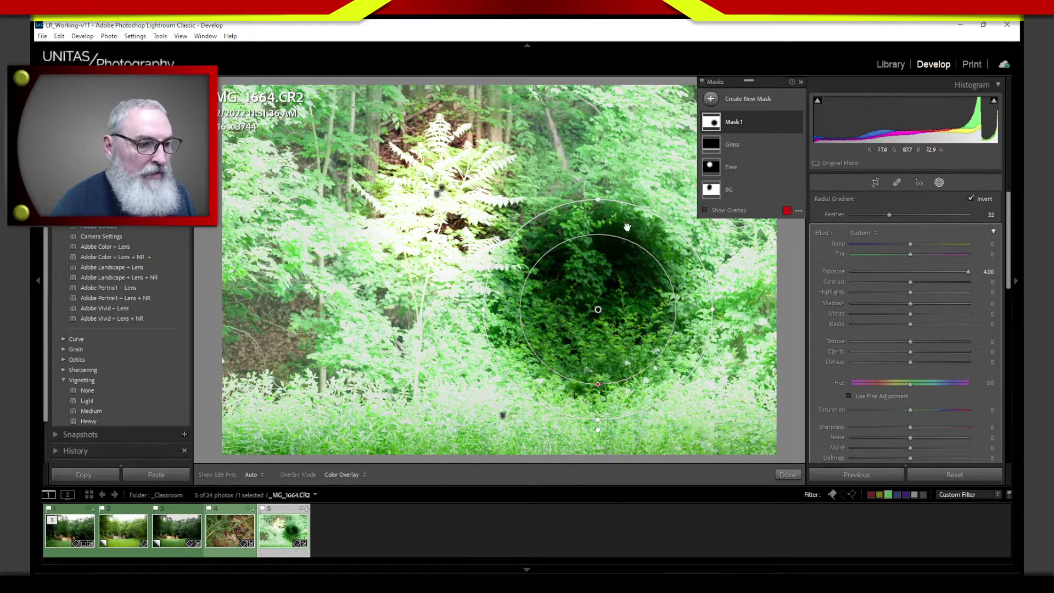
Delete the radial gradient from the new demonstration mask and remove the empty mask.
mouse_move(756, 127)
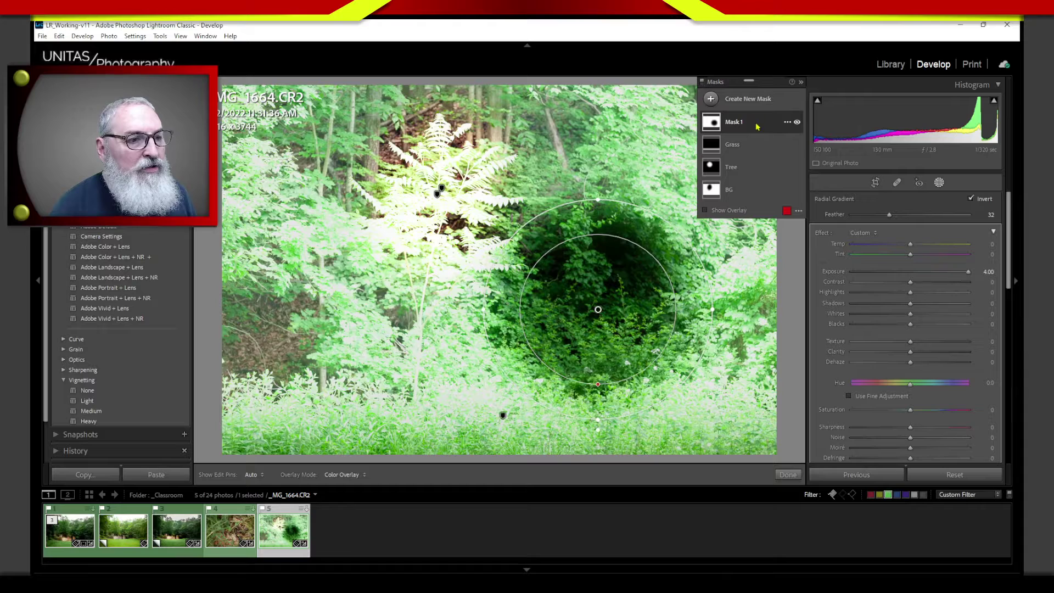
left_click(721, 128)
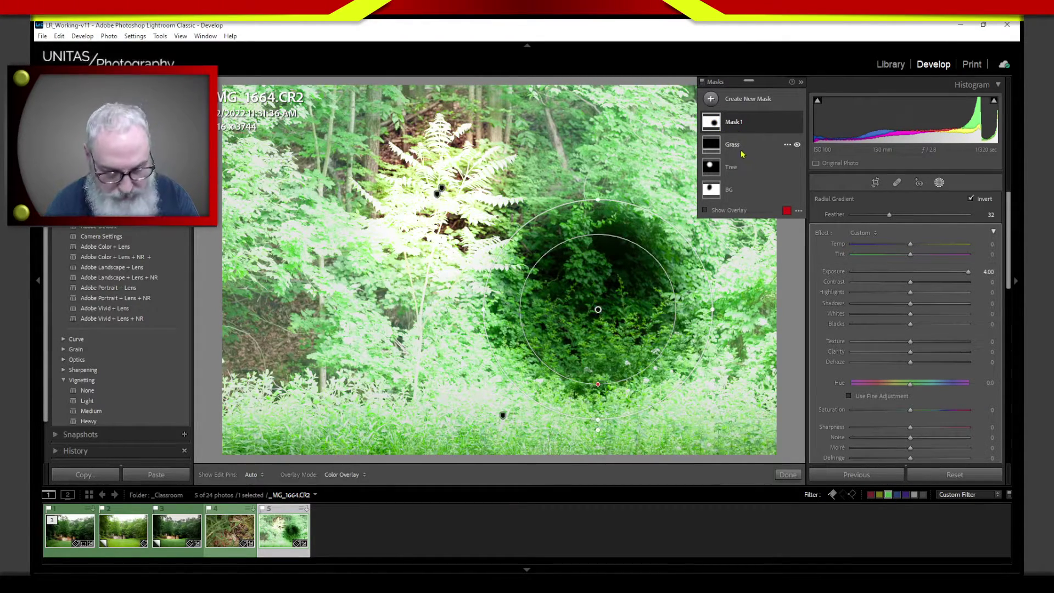
left_click(711, 125)
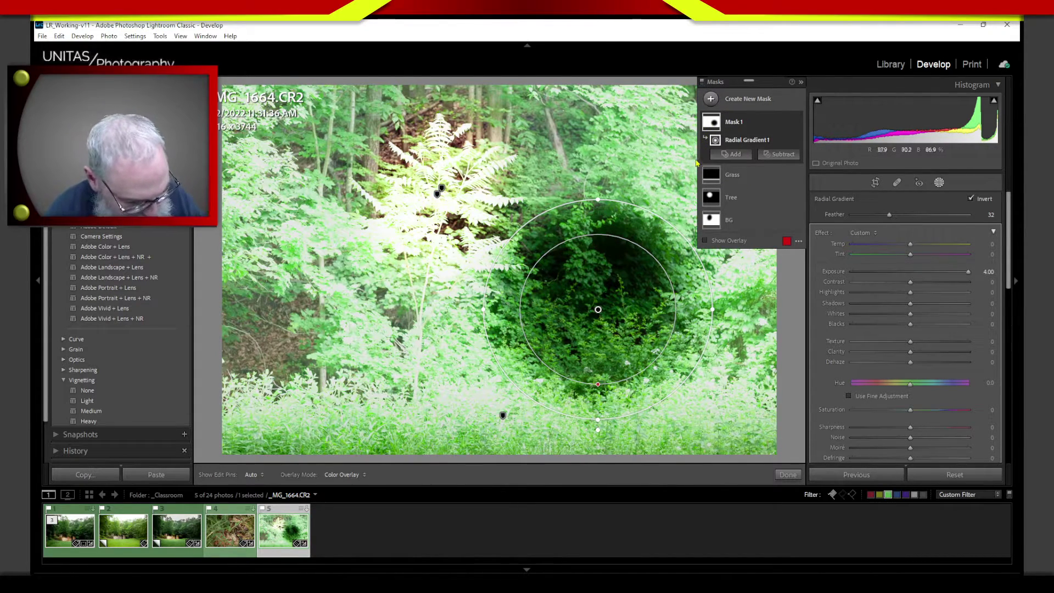
key("Delete")
mouse_move(724, 190)
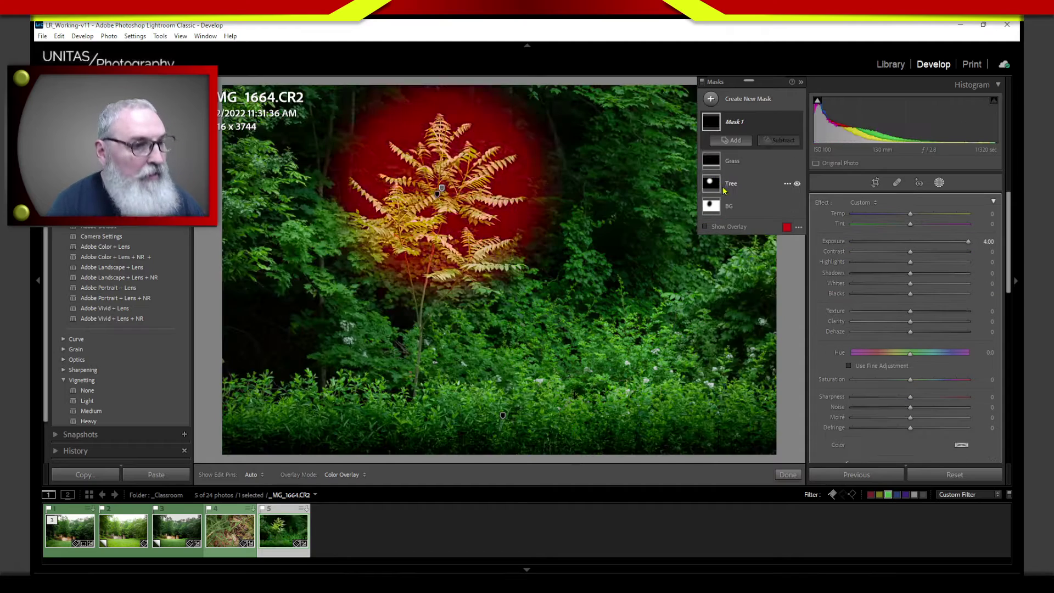
mouse_move(799, 123)
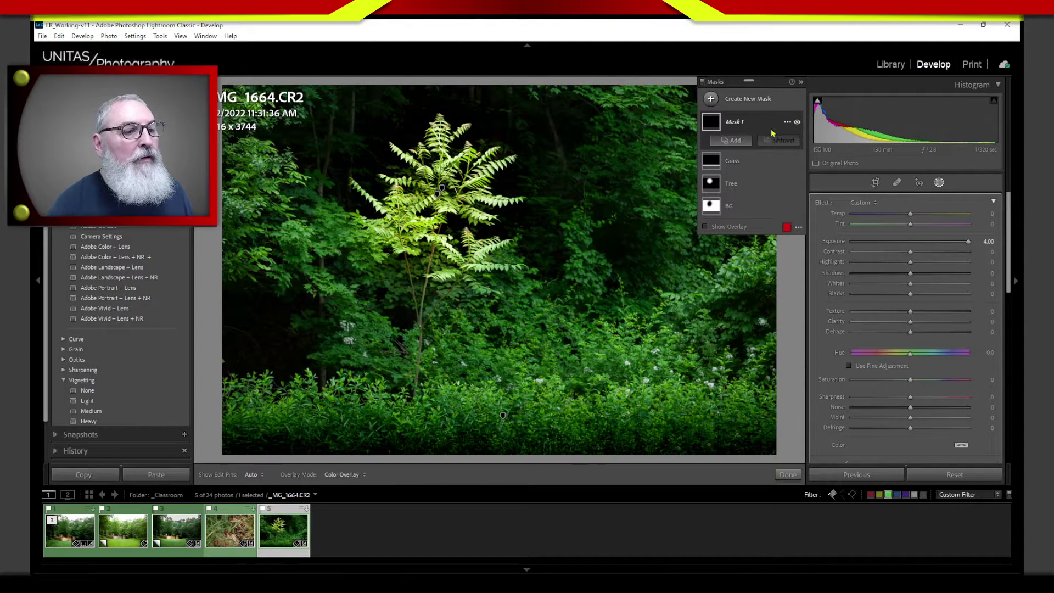
left_click(786, 123)
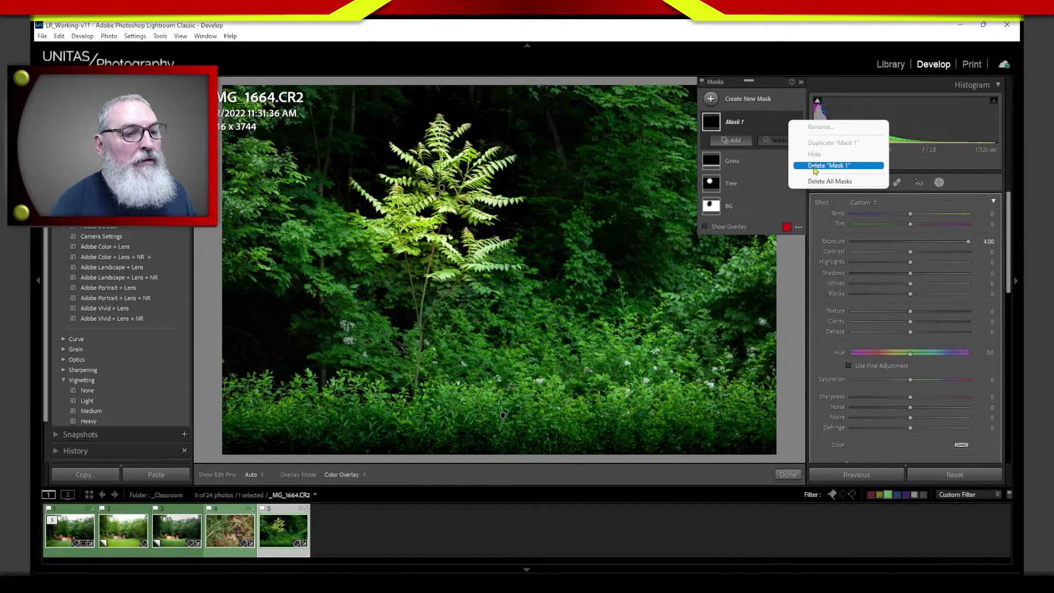
left_click(802, 165)
Select the BG mask, examine its options including Duplicate, and select the Tree mask.
left_click(737, 168)
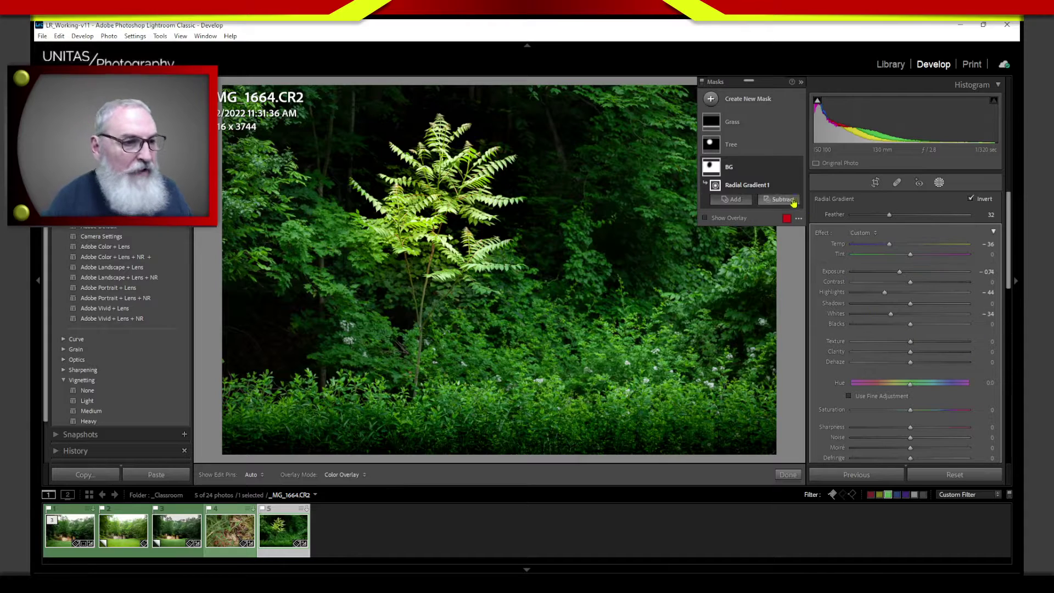
mouse_move(718, 151)
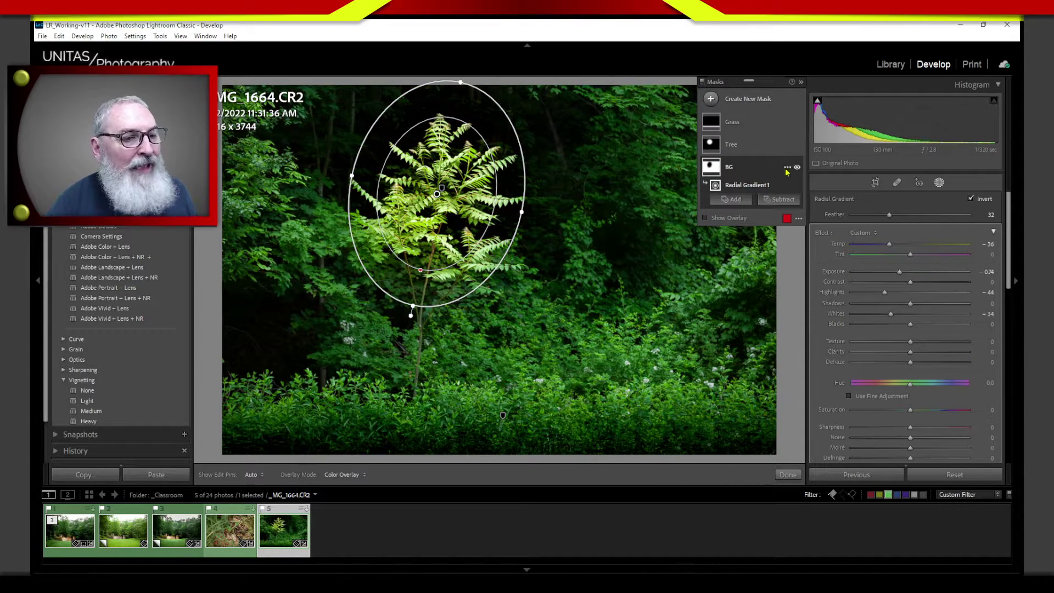
left_click(788, 168)
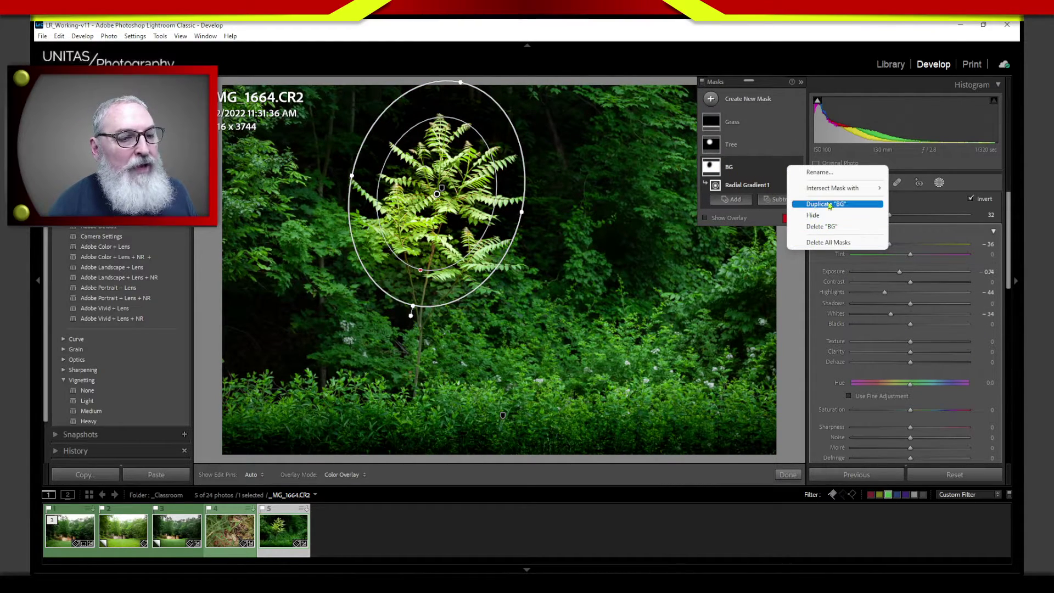
left_click(750, 148)
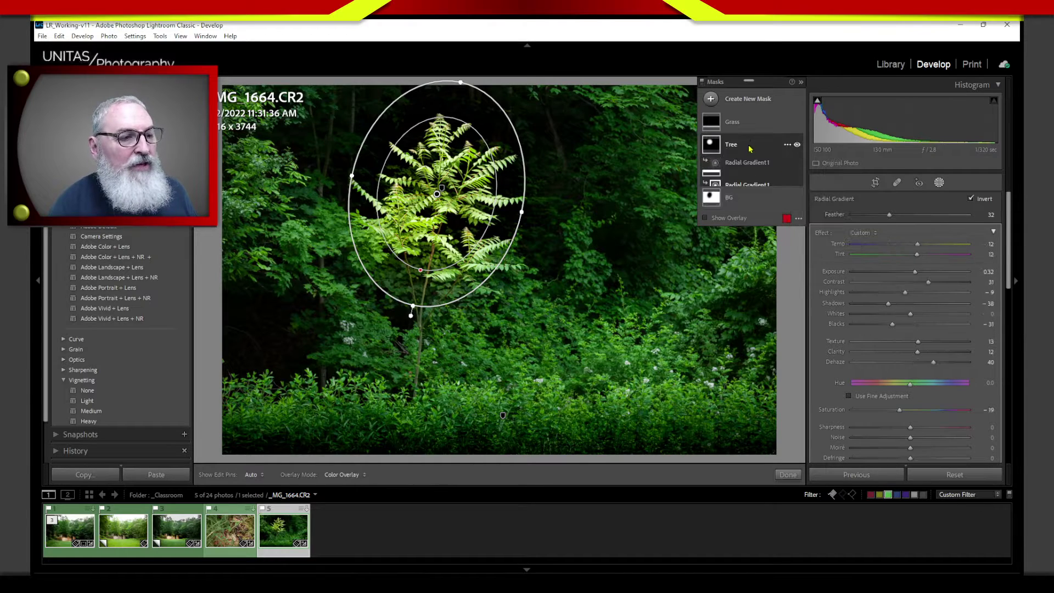
Narrow the Tree mask's radial gradient slightly around the young tree's foliage.
left_click(747, 162)
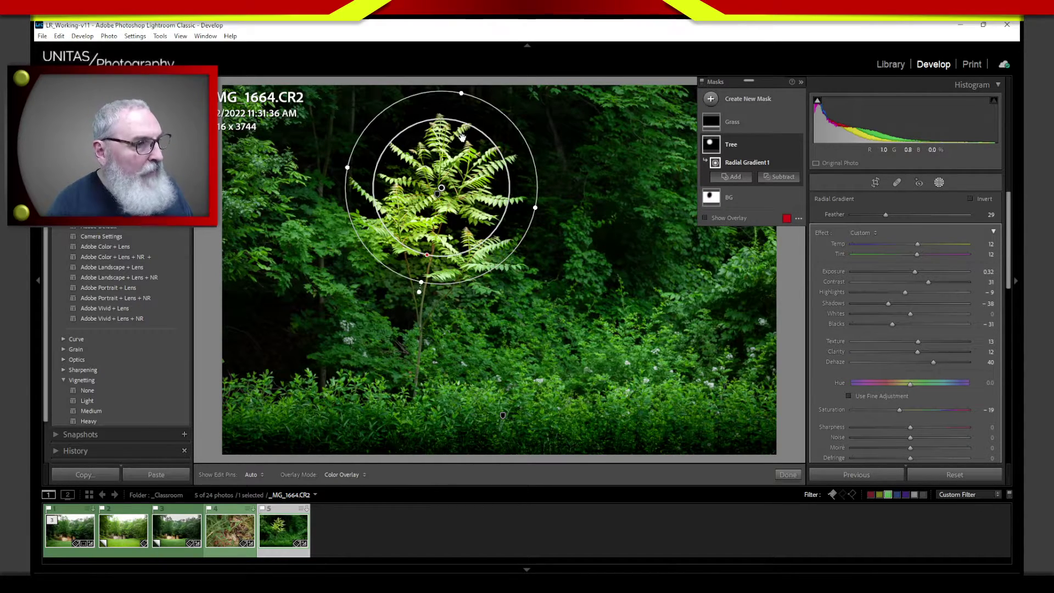
left_click_drag(349, 165, 352, 168)
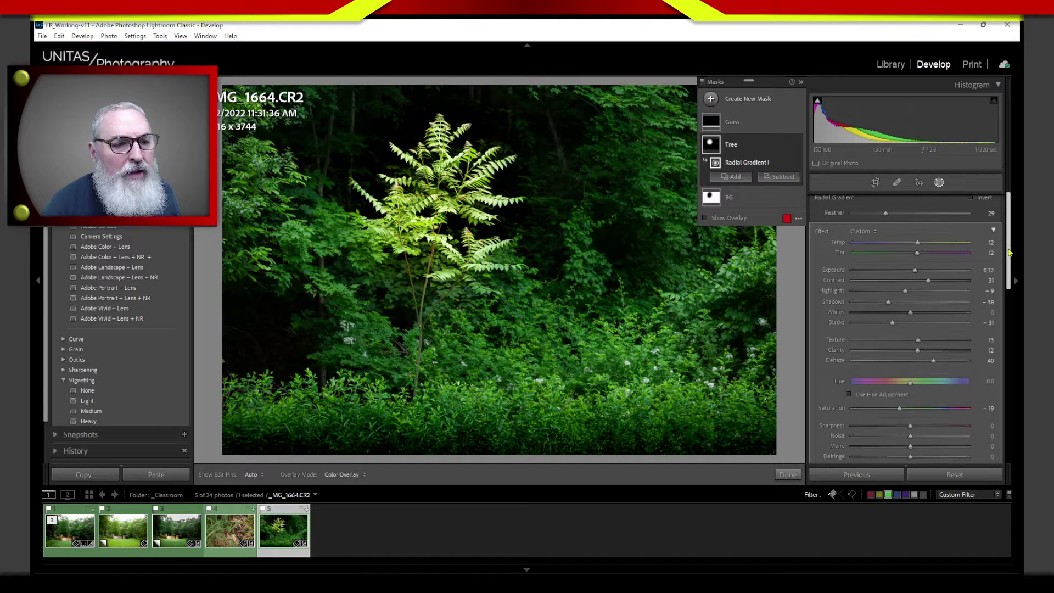
Compare the photo with all masking adjustments turned off and back on.
scroll(1008, 298, "down", 4)
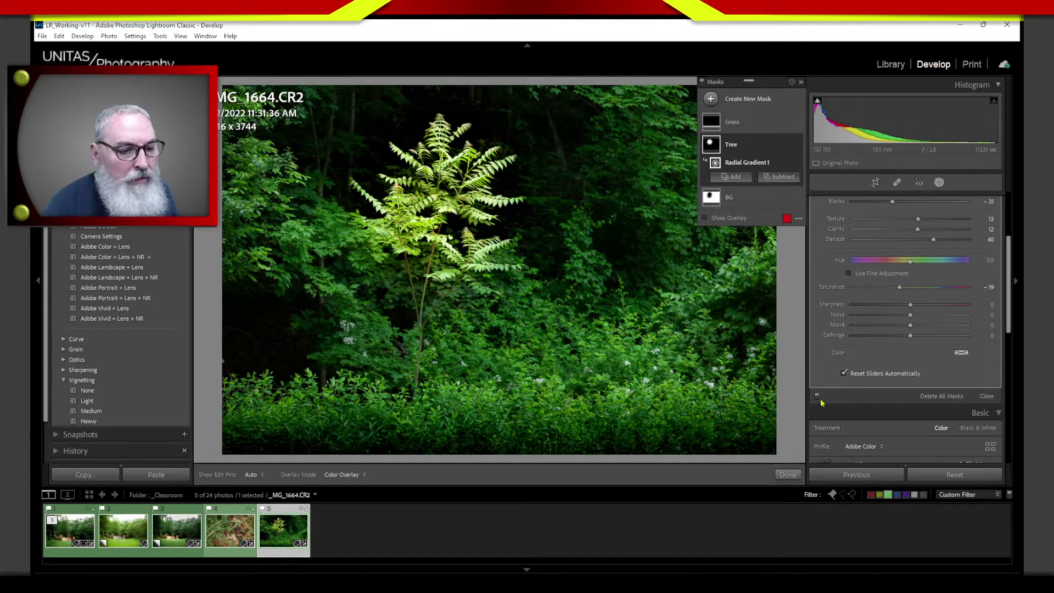
left_click(817, 397)
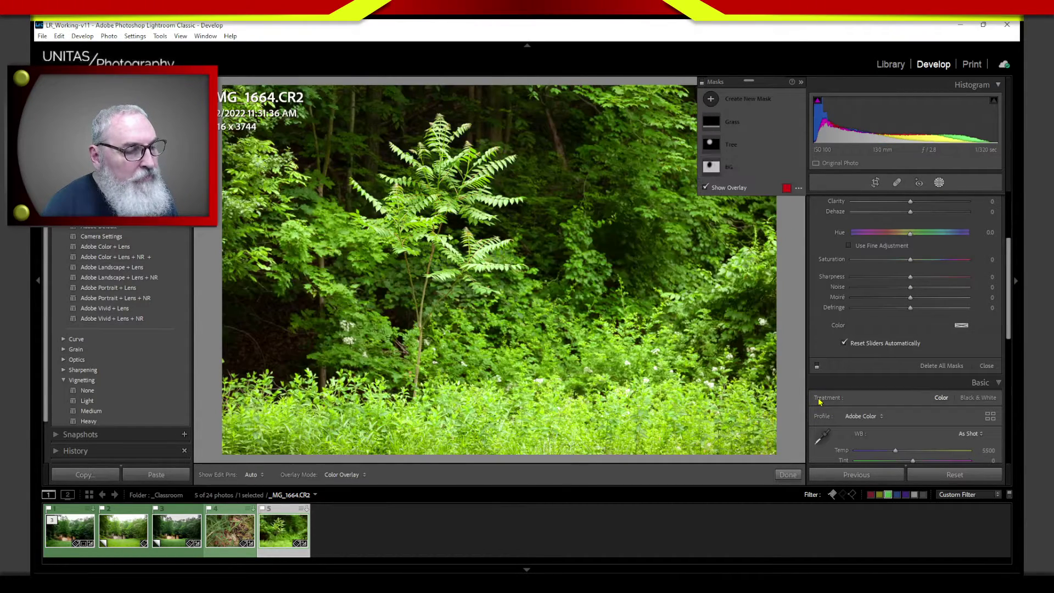
left_click(817, 366)
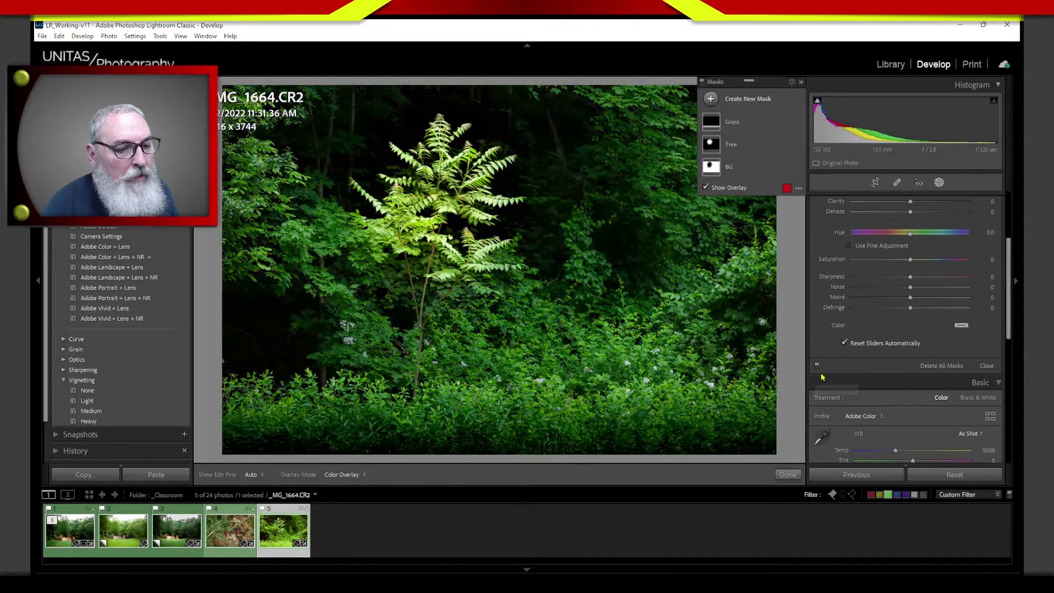
scroll(940, 290, "up", 4)
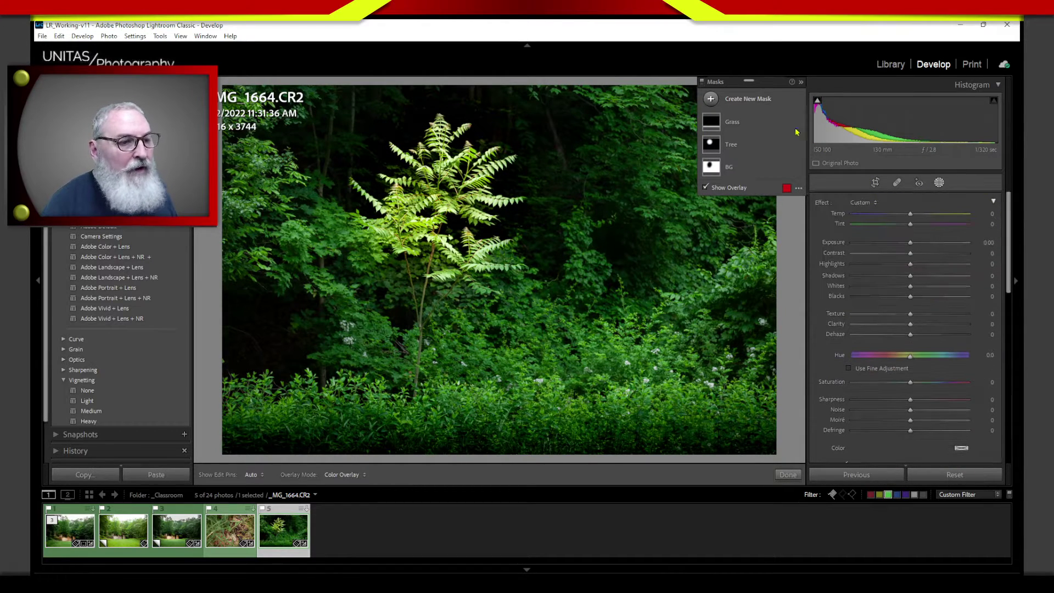
Set the Tree mask's Shadows to -47 and Blacks to -19, leaving the mask enabled after comparing it hidden.
left_click(741, 142)
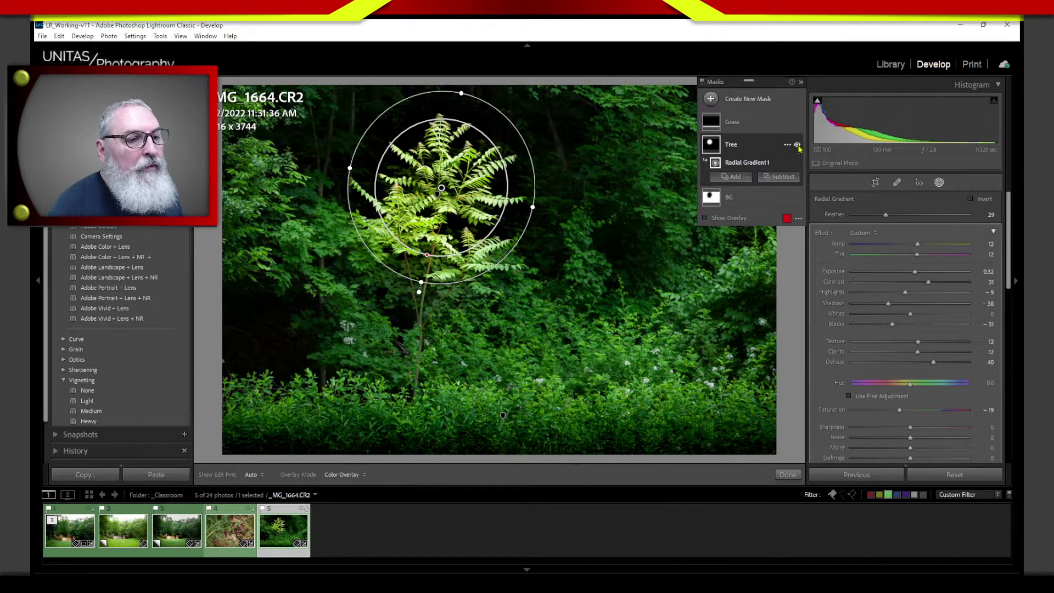
left_click(798, 145)
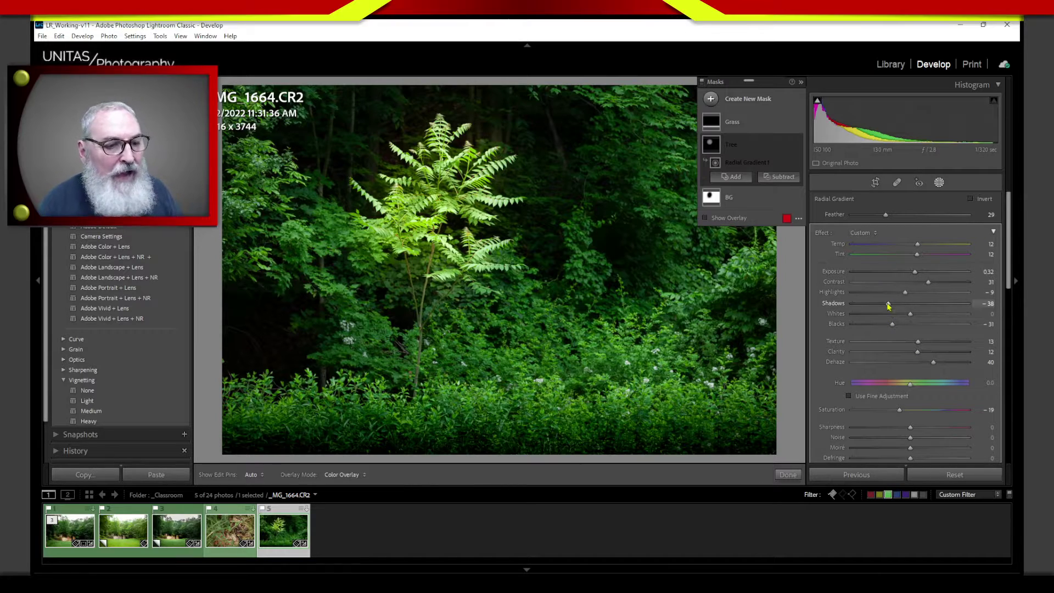
mouse_move(890, 302)
left_mouse_down()
mouse_move(864, 302)
mouse_move(879, 304)
left_mouse_up()
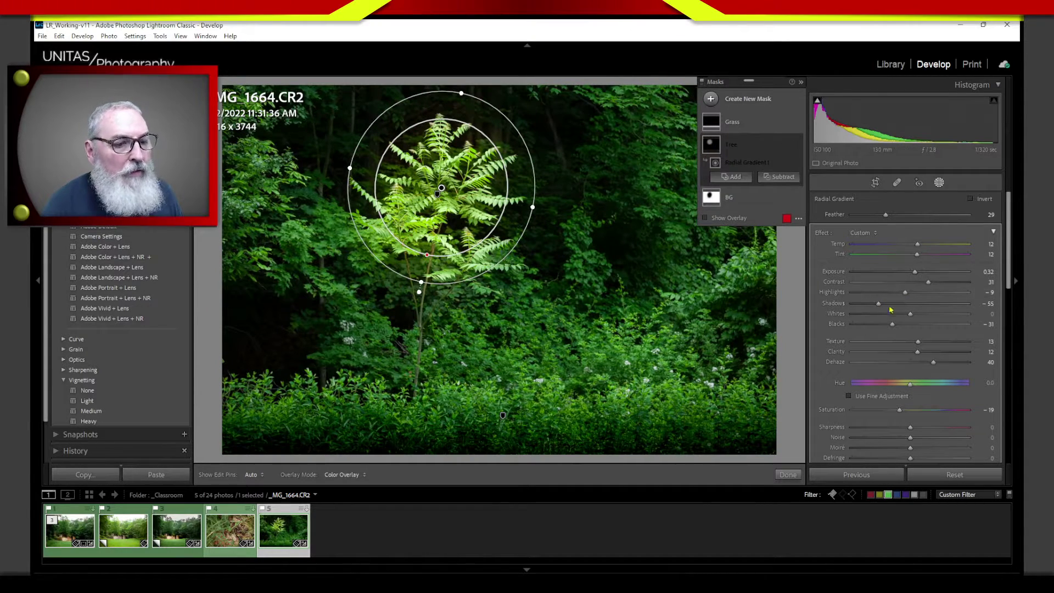
left_click_drag(898, 303, 901, 327)
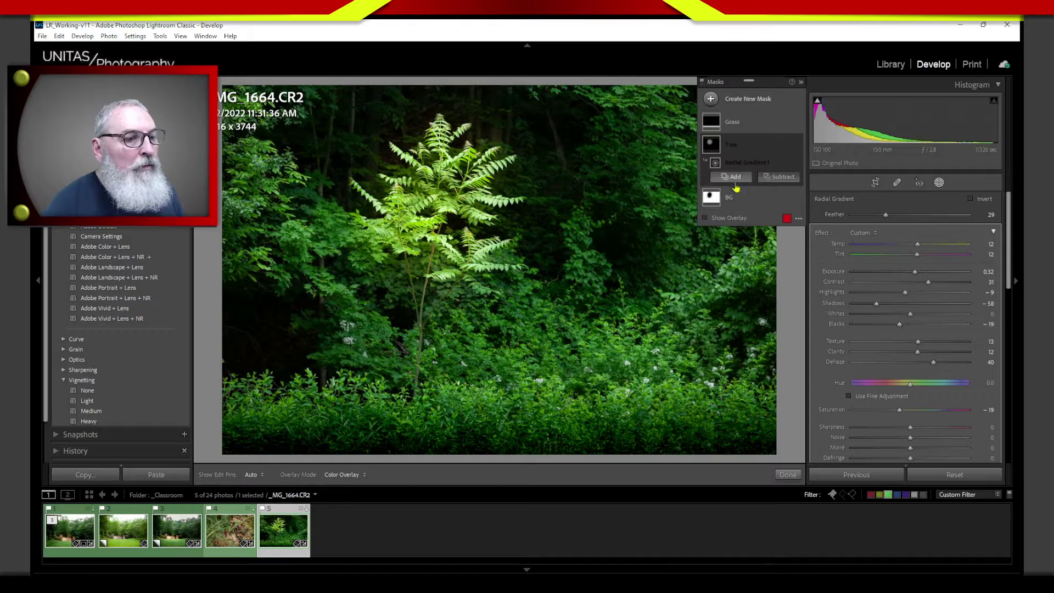
left_click(736, 147)
left_click(797, 144)
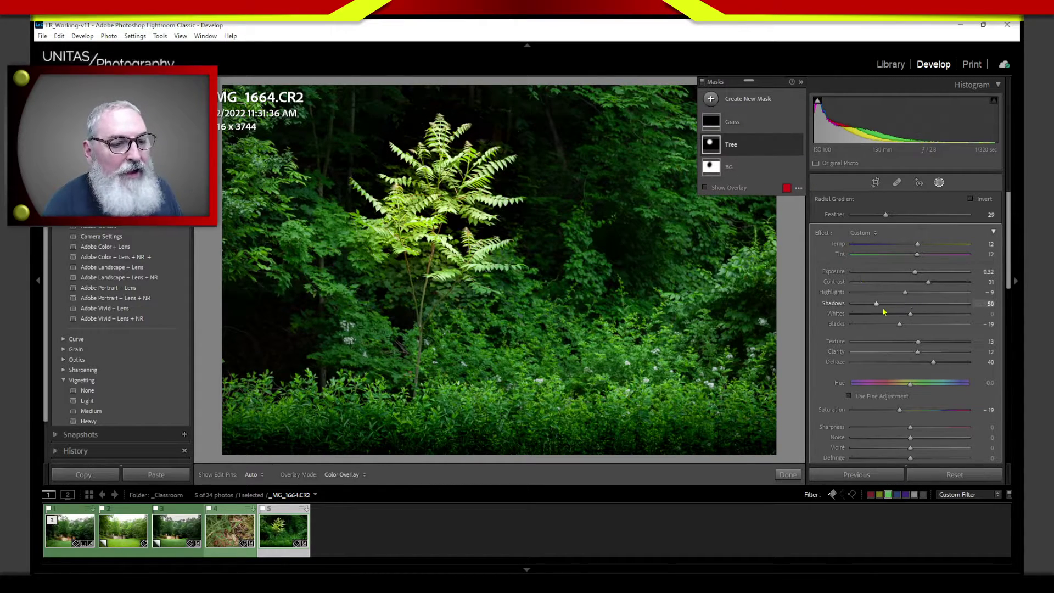
mouse_move(877, 307)
left_mouse_down()
mouse_move(916, 302)
mouse_move(858, 310)
mouse_move(920, 305)
mouse_move(857, 311)
mouse_move(892, 311)
mouse_move(882, 311)
left_mouse_up()
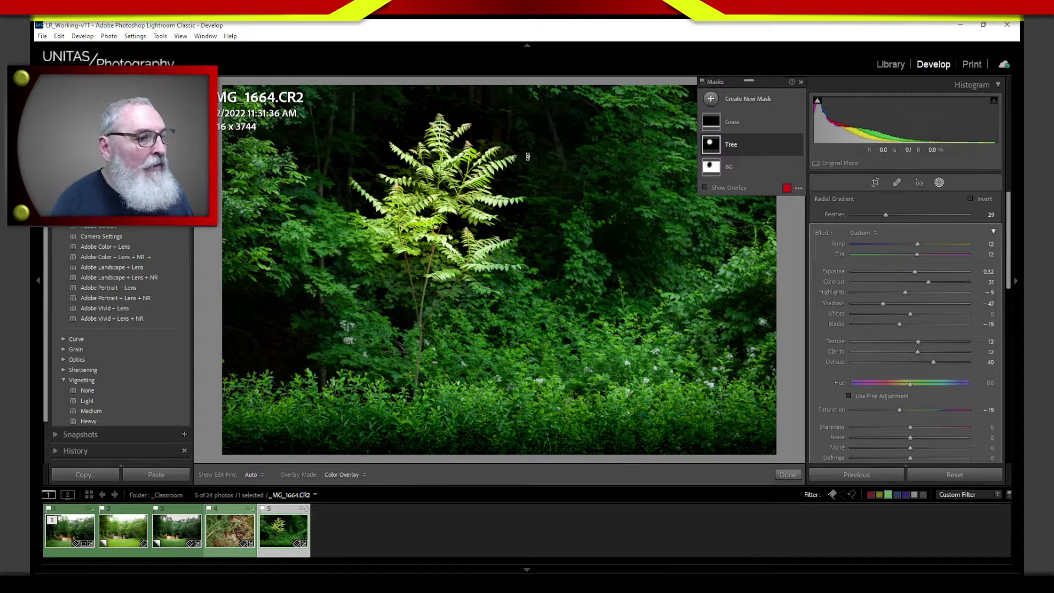
Compare the photo with the Grass mask hidden and shown, and close the masking tool.
mouse_move(465, 231)
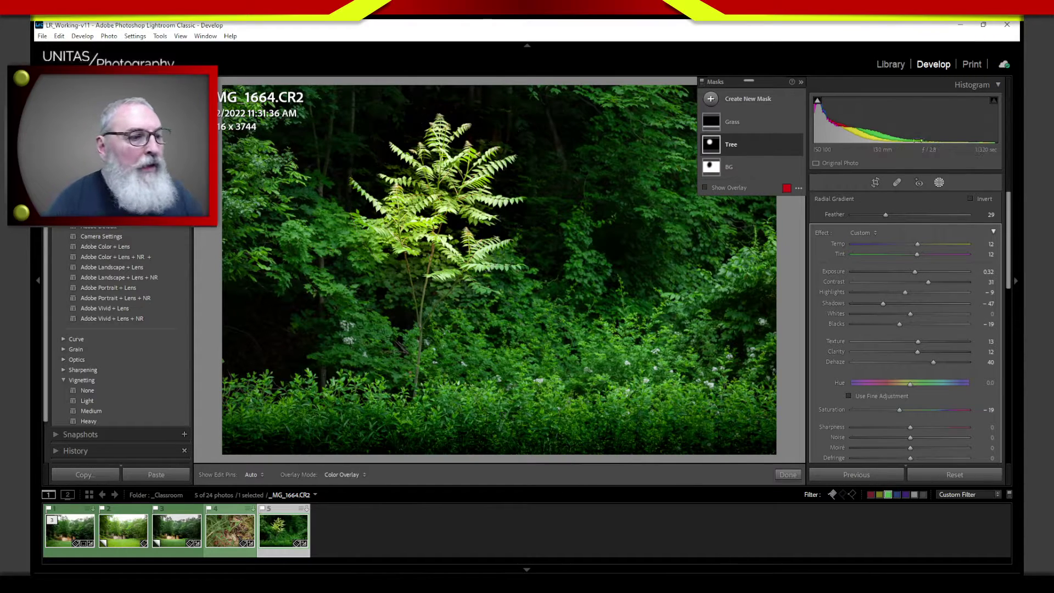
left_click(756, 125)
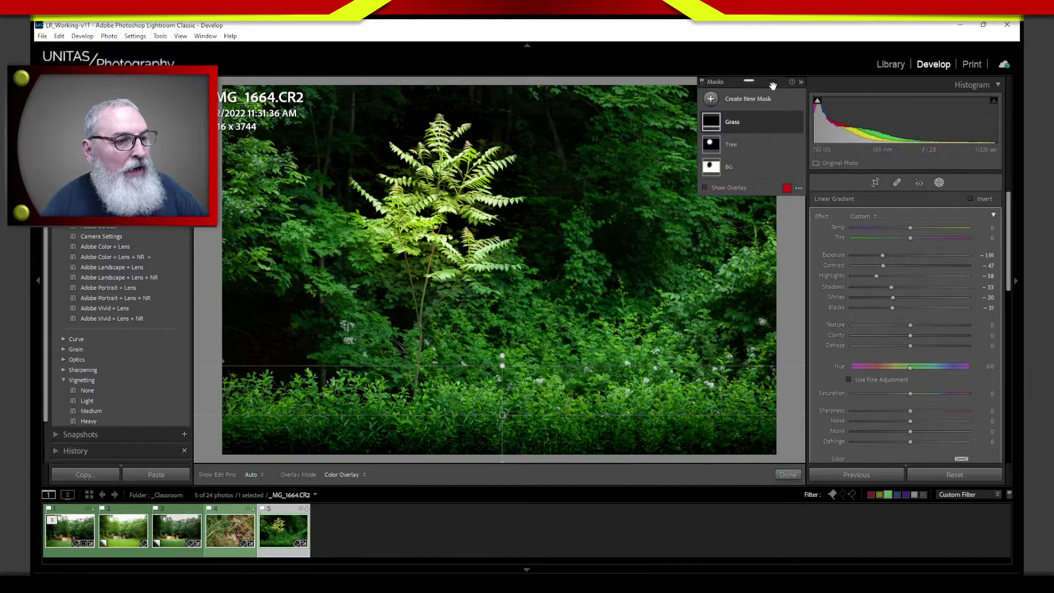
left_click(797, 122)
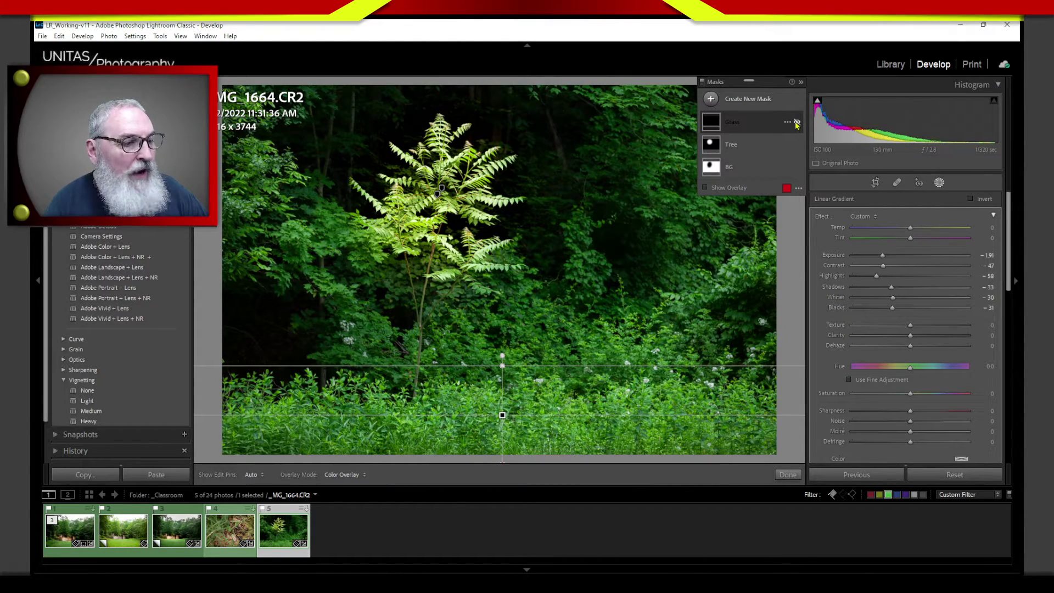
left_click(797, 123)
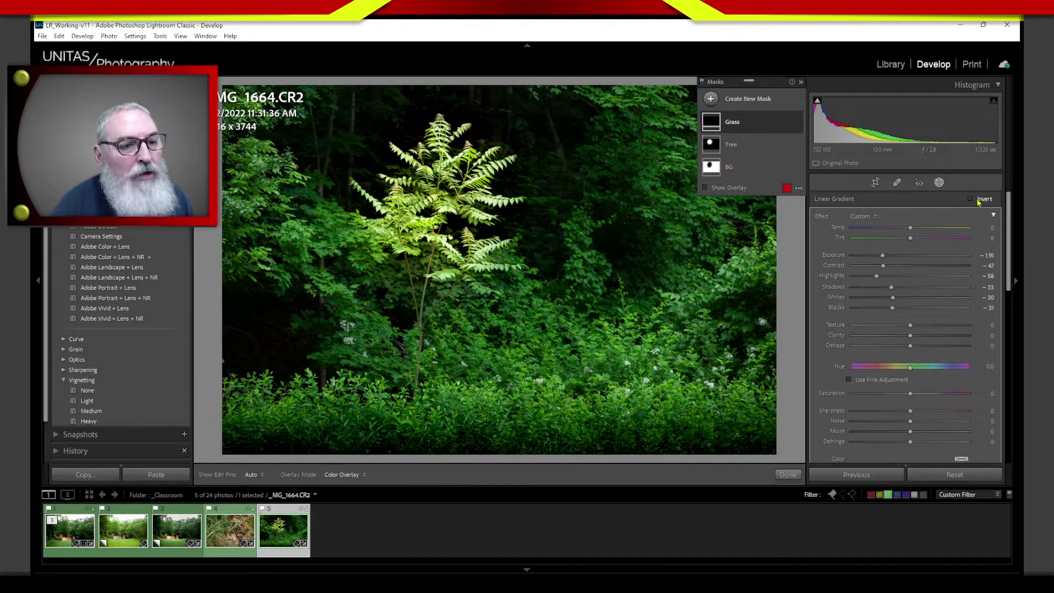
left_click(940, 183)
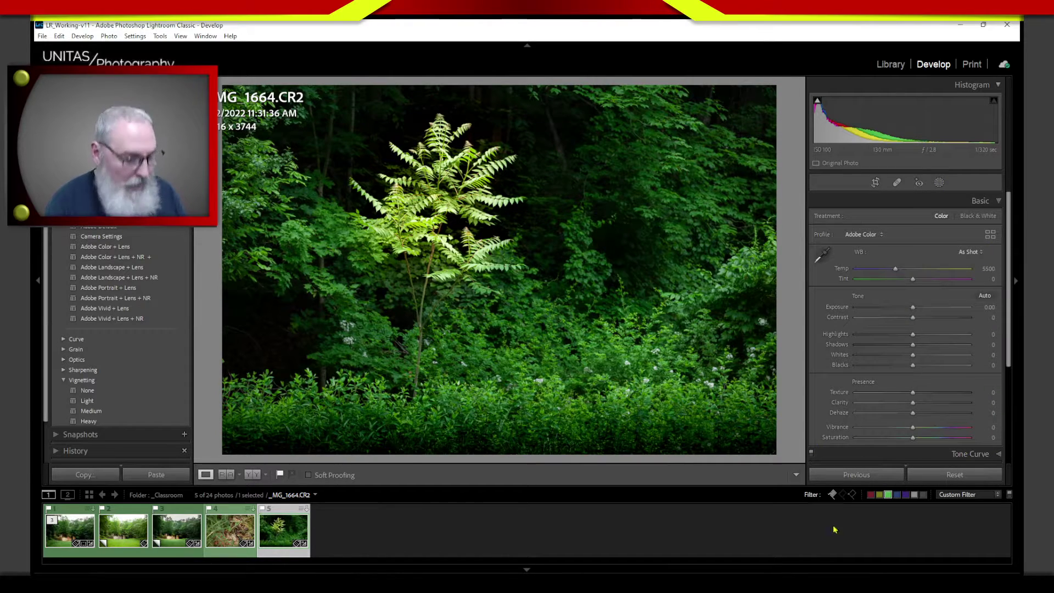
Compare the unedited Before version of the whole photo with the edited version.
key("backslash")
mouse_move(871, 575)
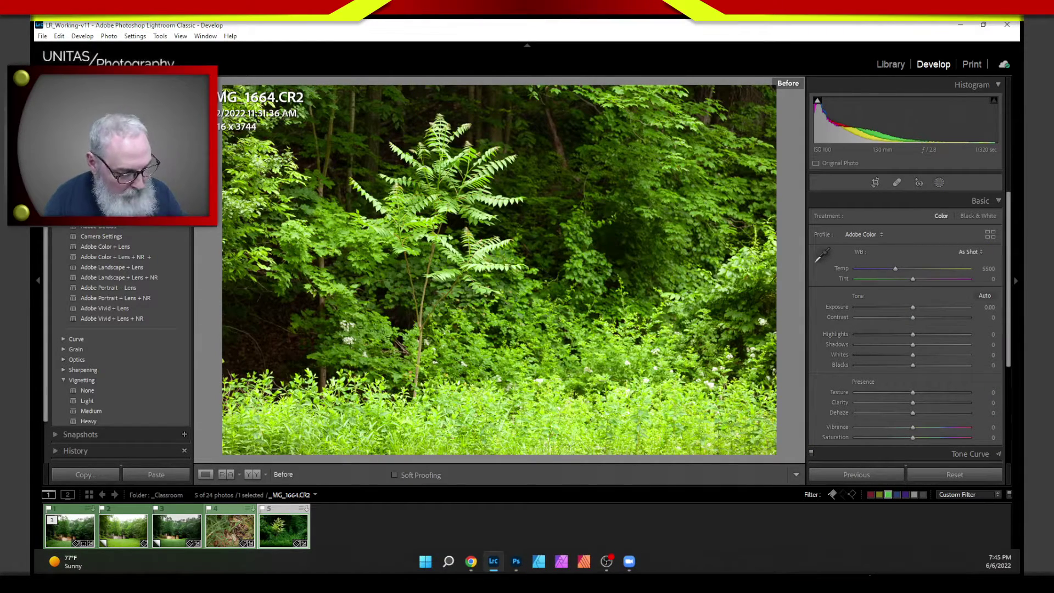
key("backslash")
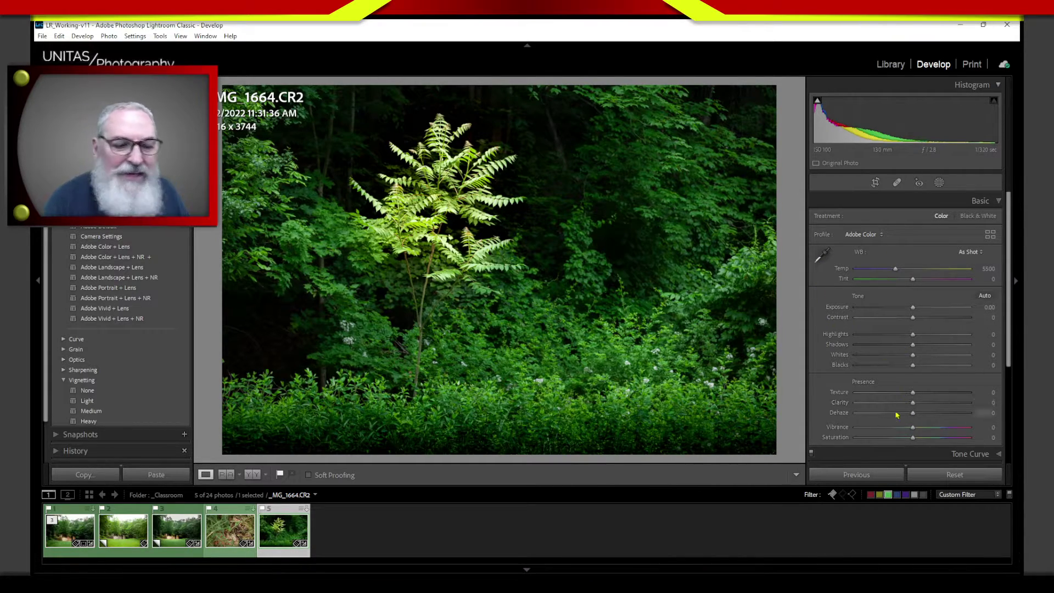
Review the photo's Tone Curve, HSL, Color Grading, Lens Corrections and Calibration settings, leaving every settings section collapsed.
left_click(918, 201)
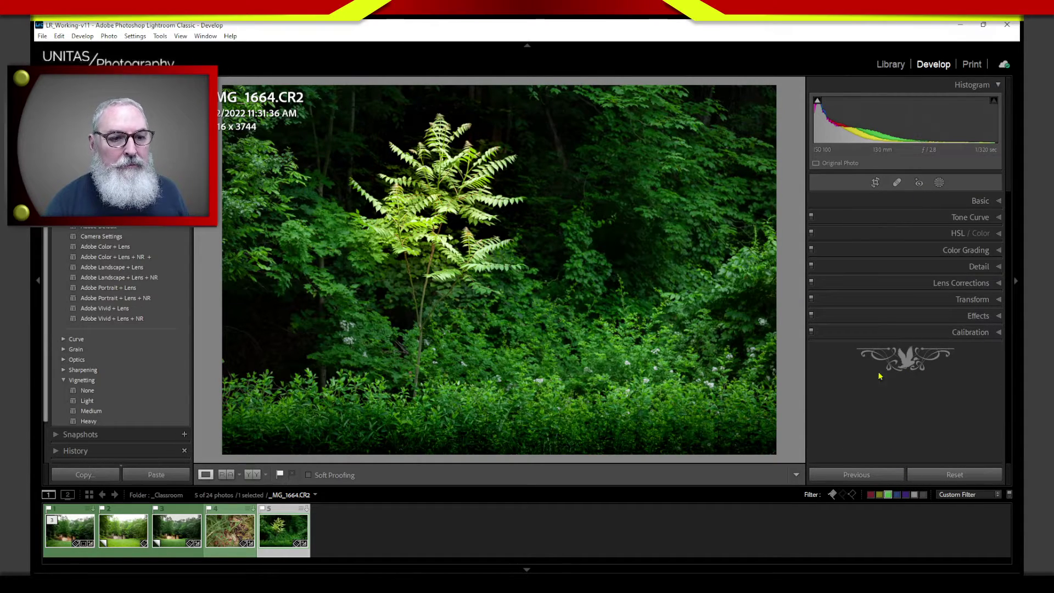
left_click(914, 218)
left_click(933, 219)
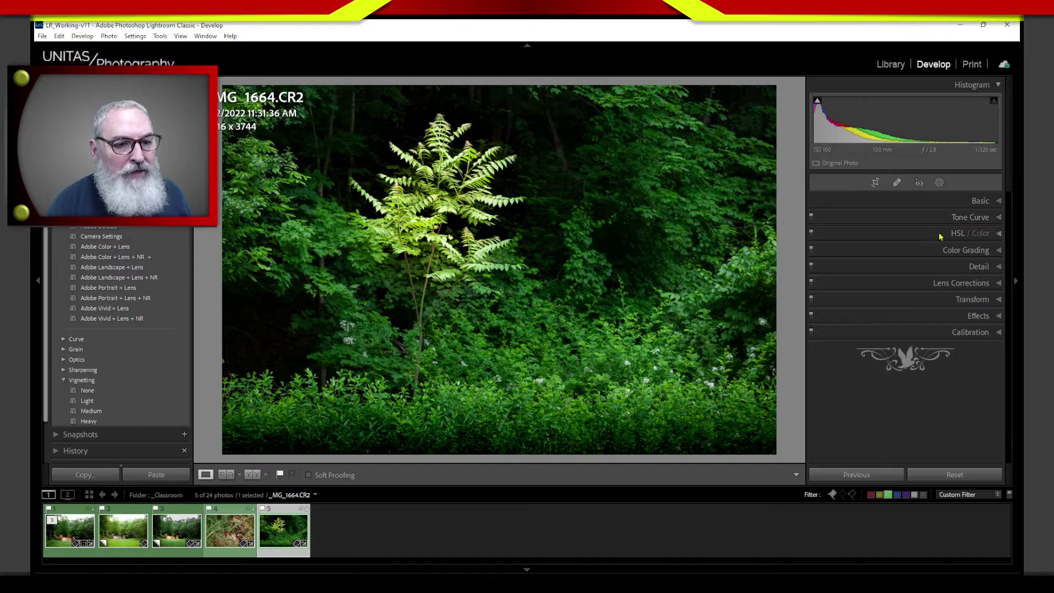
left_click(940, 235)
left_click(936, 236)
left_click(938, 250)
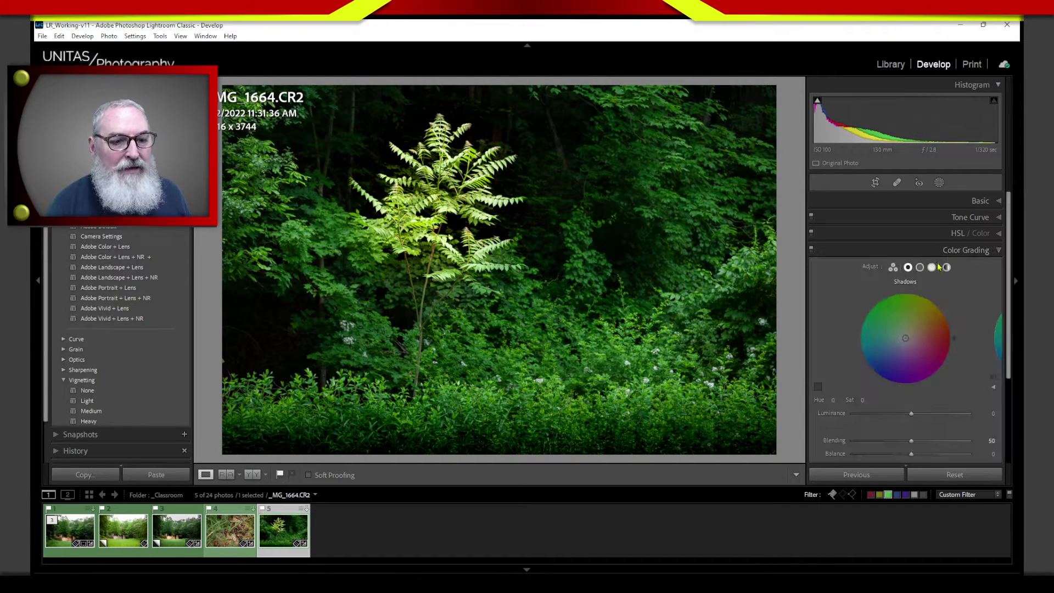
left_click(942, 251)
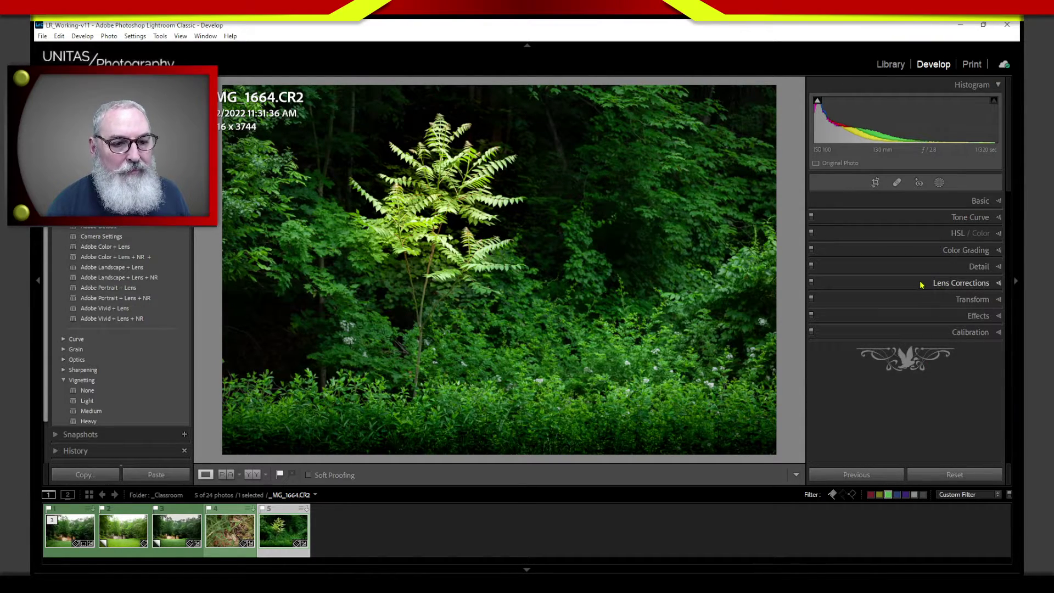
left_click(922, 285)
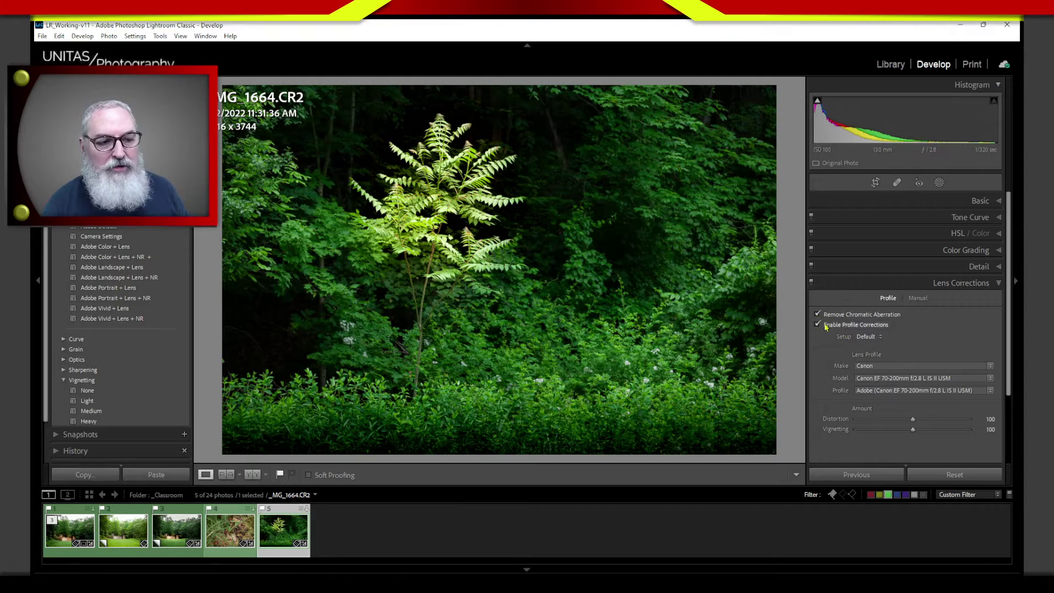
left_click(955, 283)
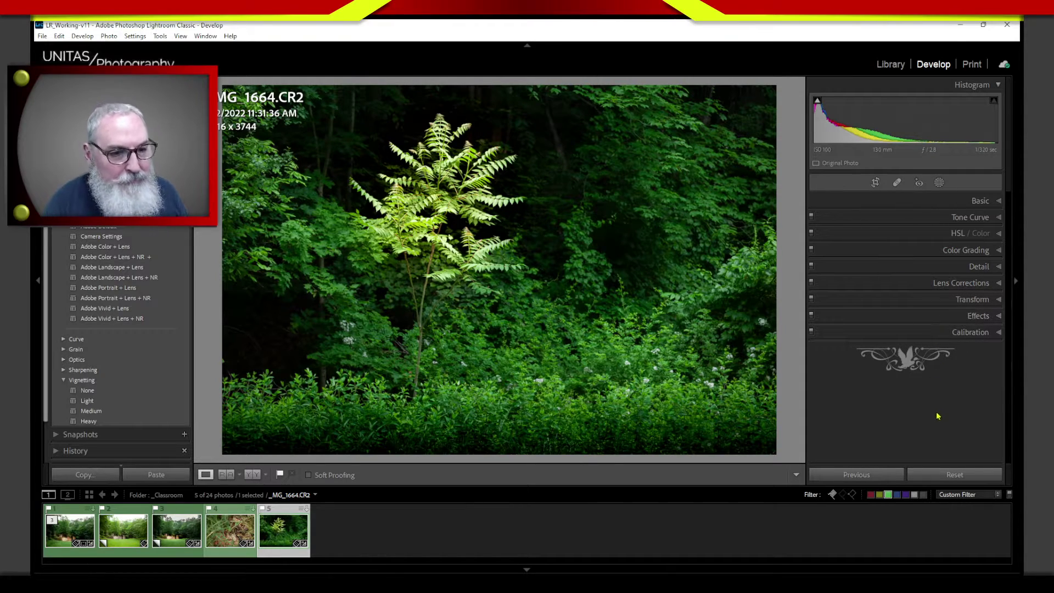
left_click(934, 332)
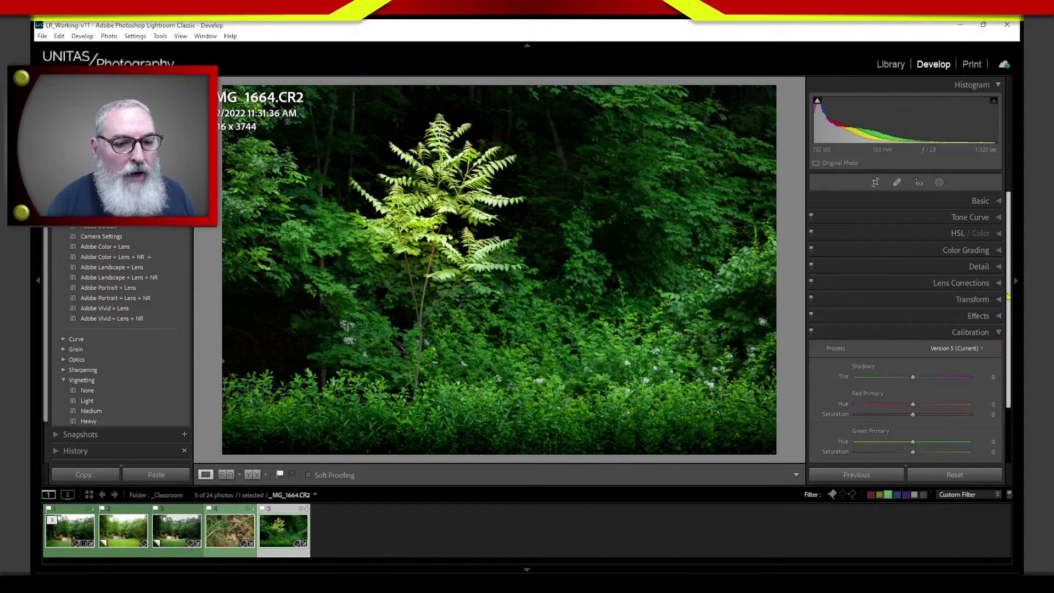
scroll(1014, 349, "down", 2)
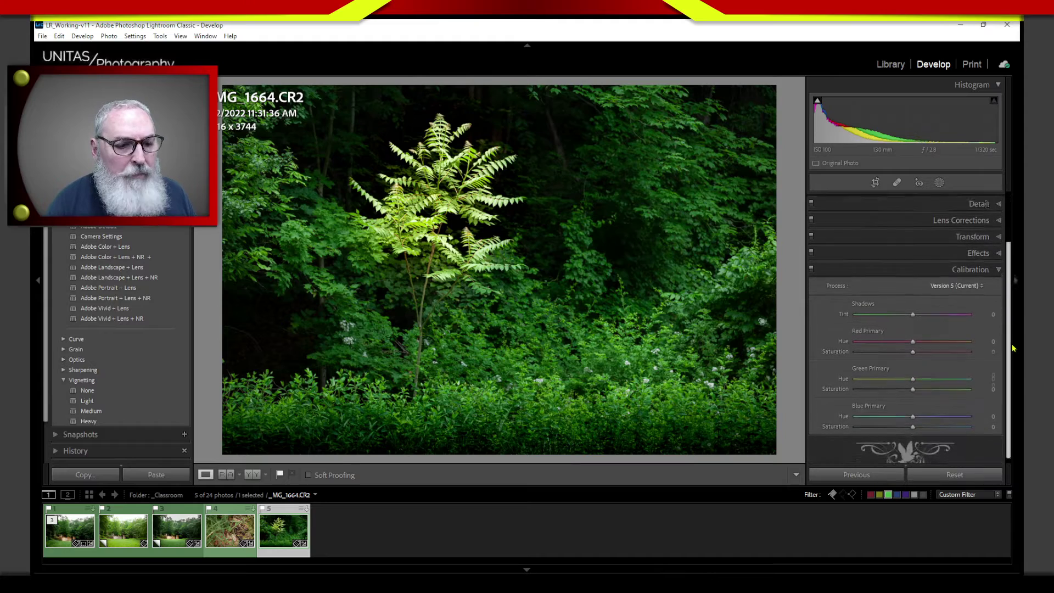
left_click(940, 270)
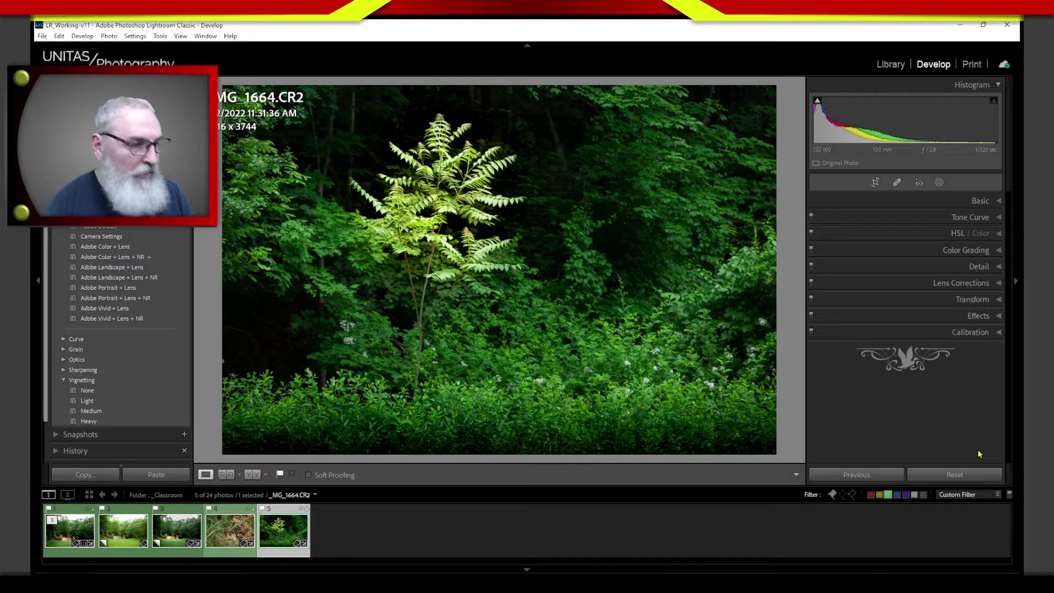
Select the snake photo _MG_1652, show the photos in the Library grid, and collapse the _MG_1554 stack.
left_click(226, 548)
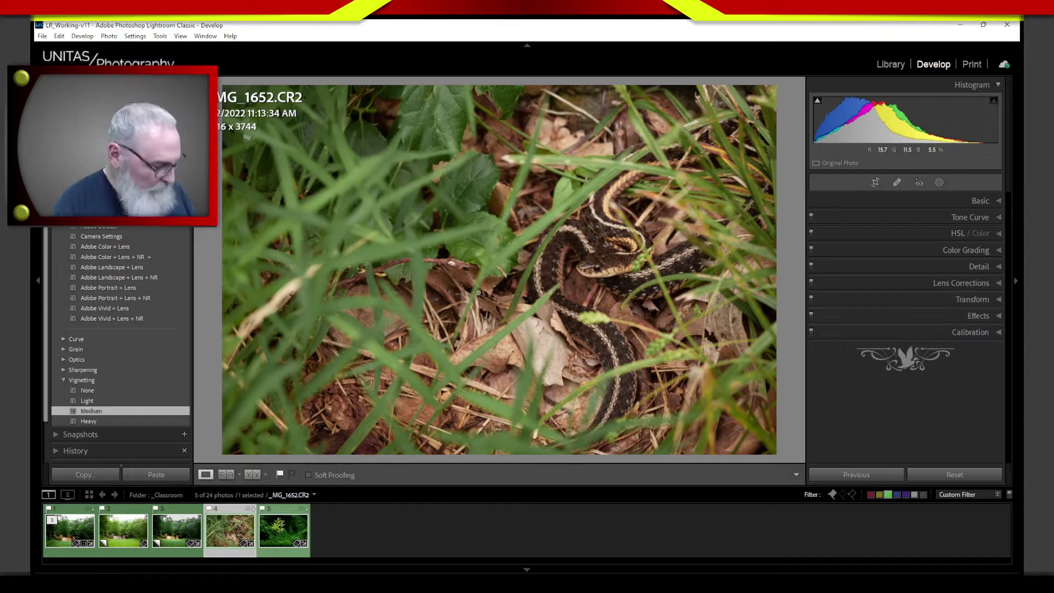
key("g")
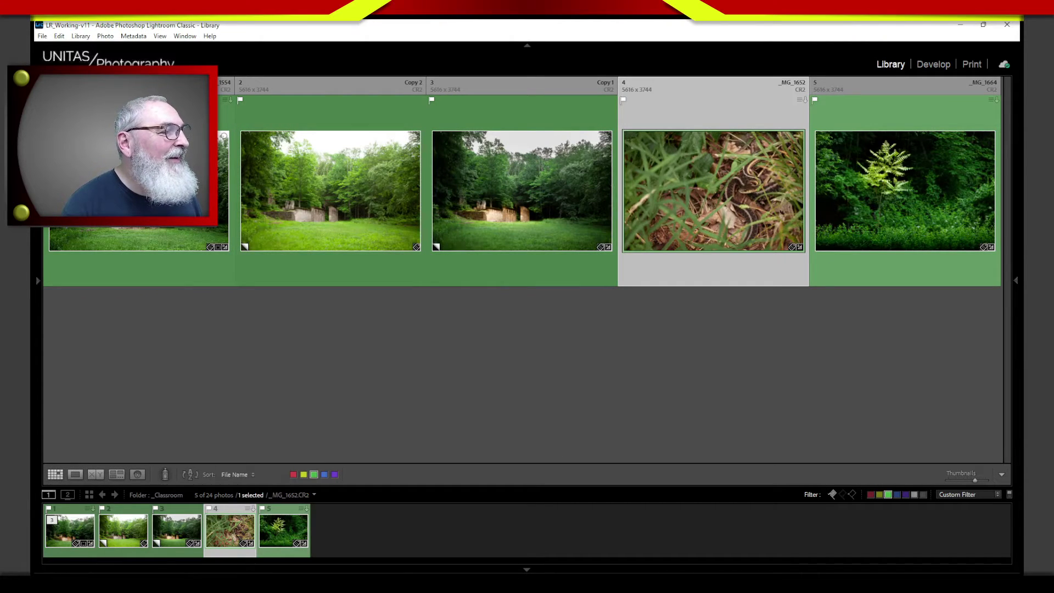
key("s")
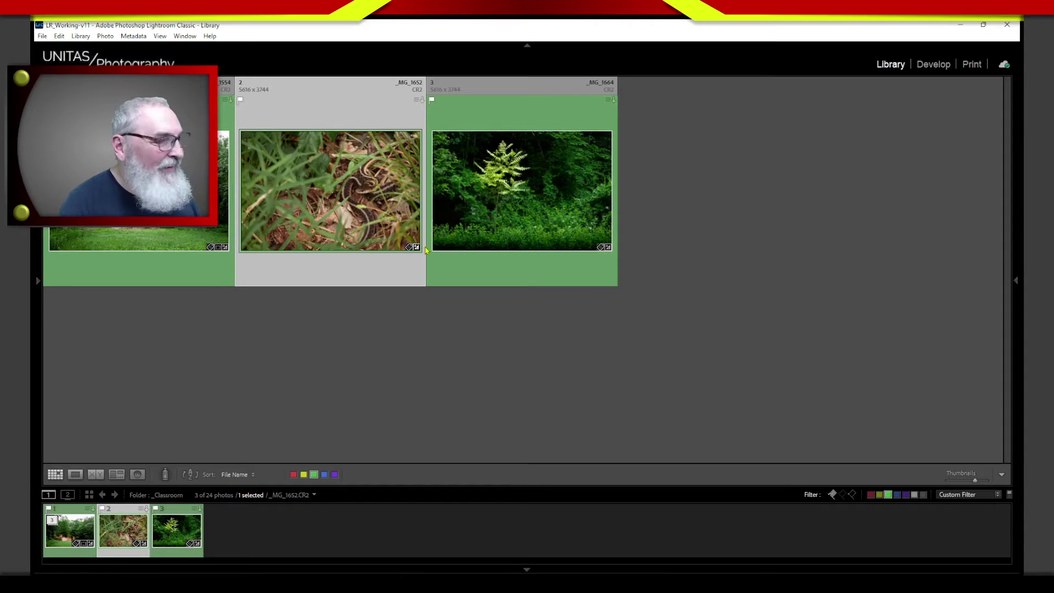
Remove the green label from _MG_1652 and _MG_1664, and turn off the Library filter.
left_click(315, 477)
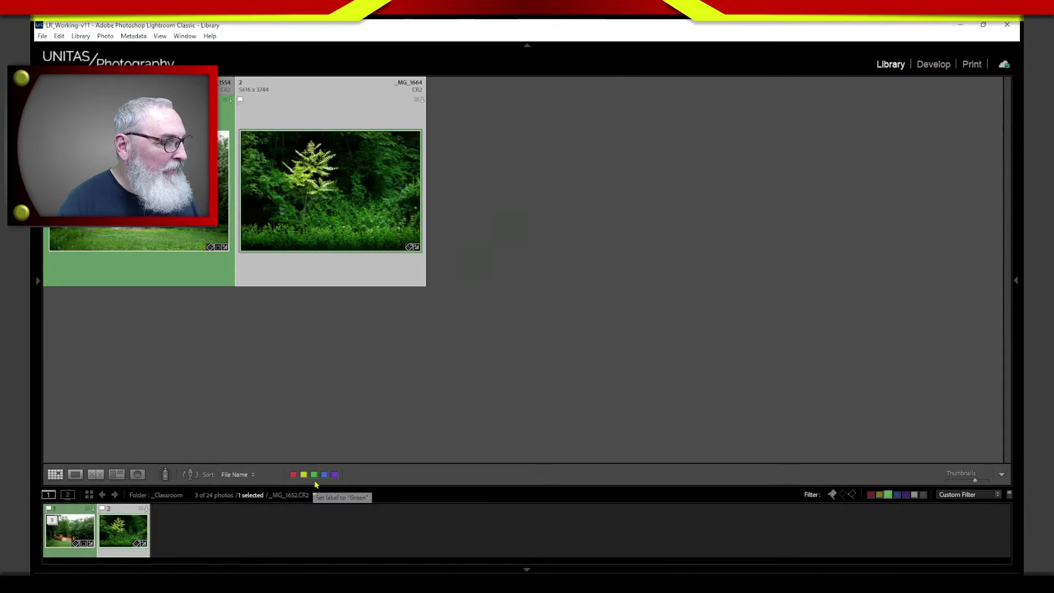
left_click(314, 475)
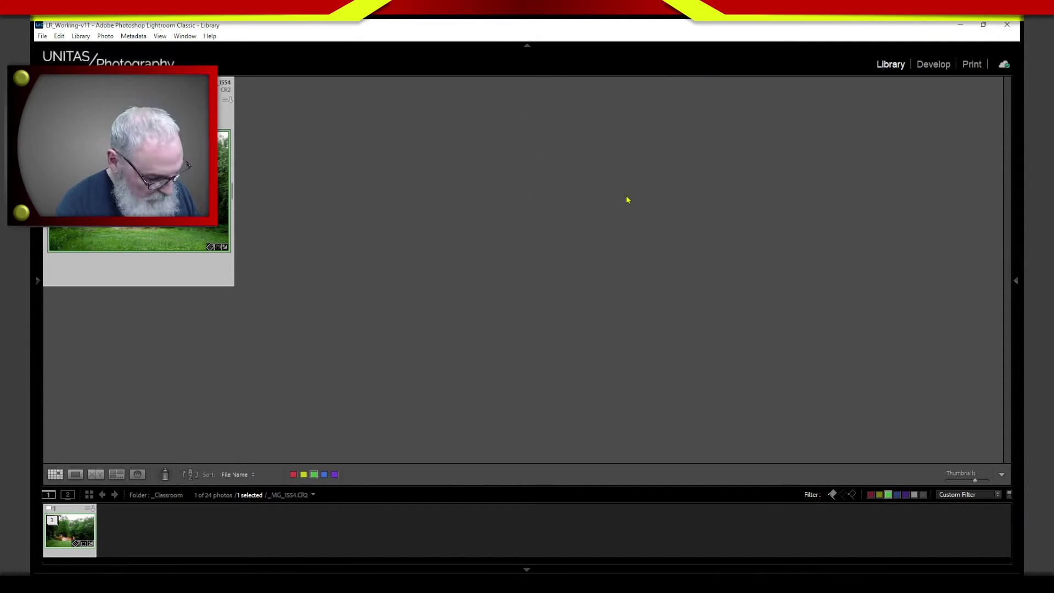
key("backslash")
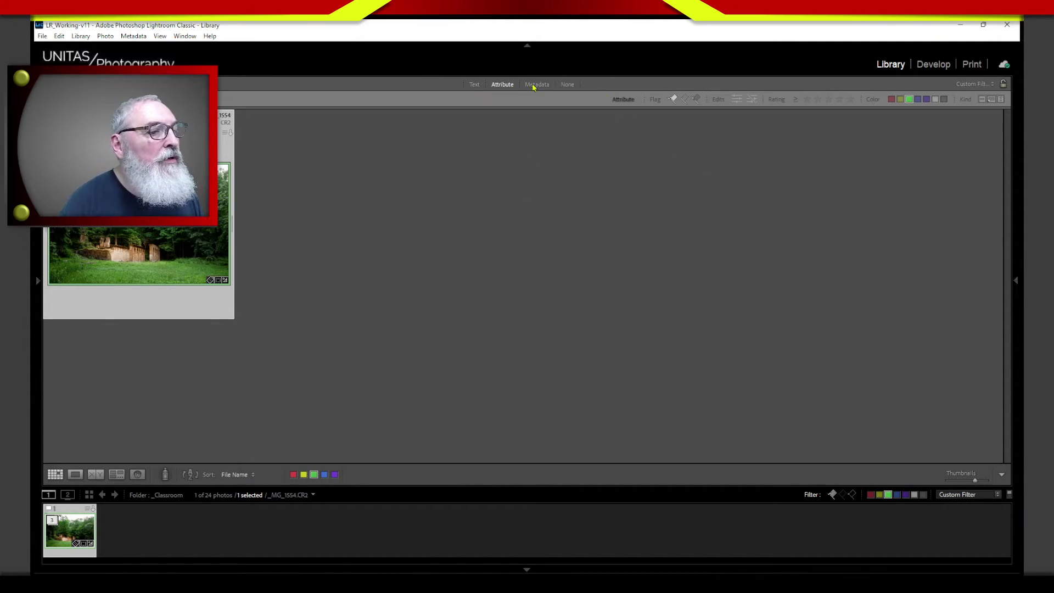
left_click(567, 85)
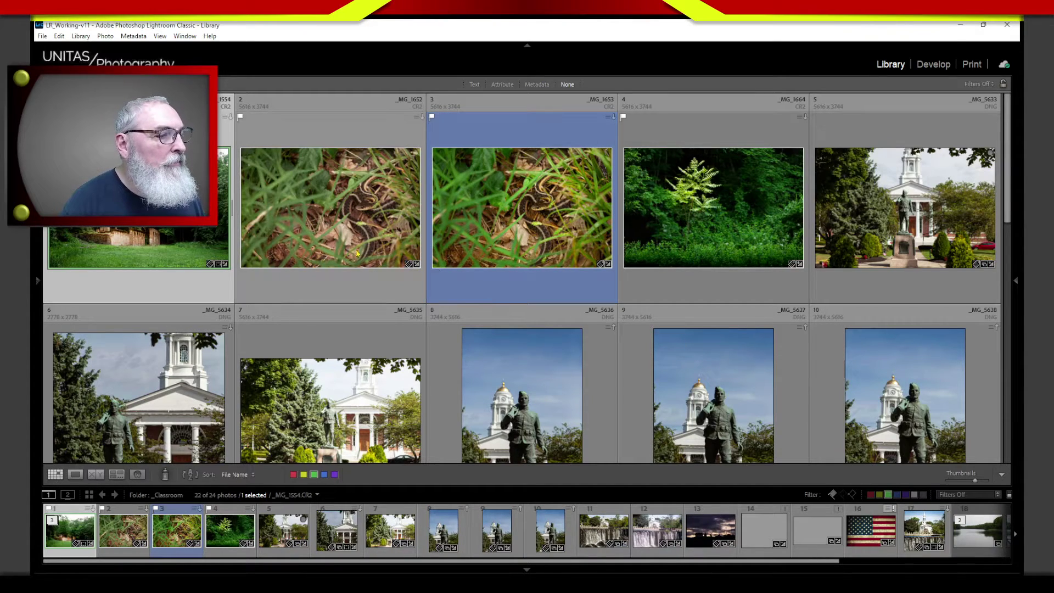
Give the snake photo _MG_1652 a green label and compare it with _MG_1653 in Survey view.
left_click(347, 300)
key("8")
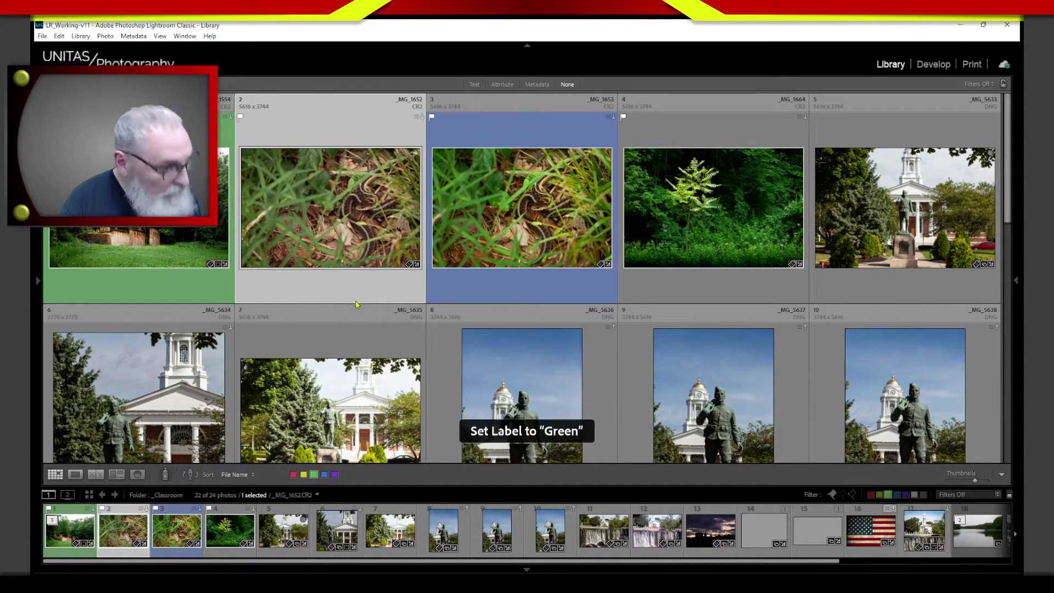
left_click(473, 295)
key("shift+Left")
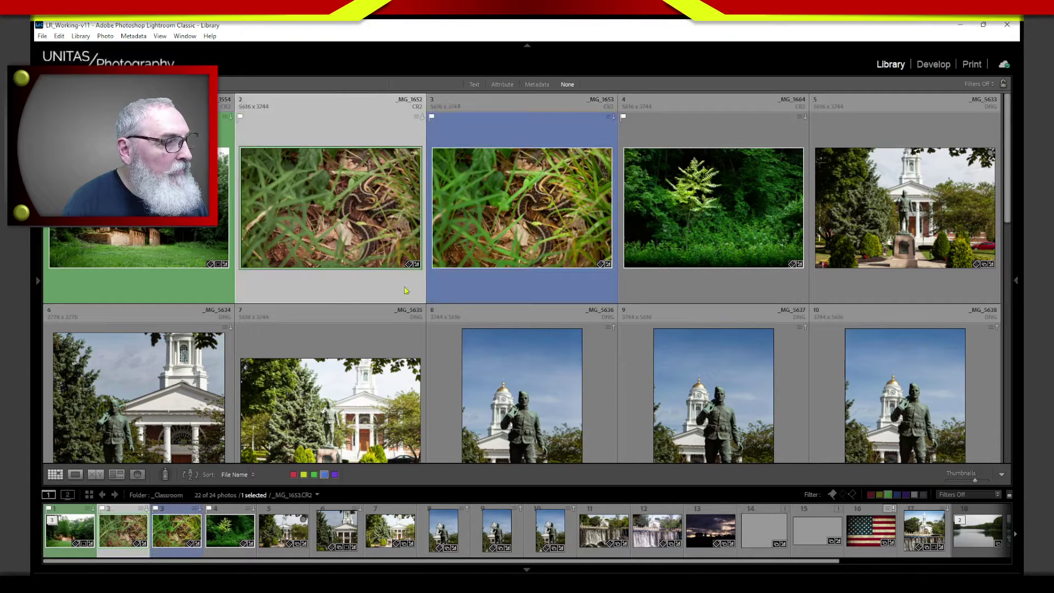
key("n")
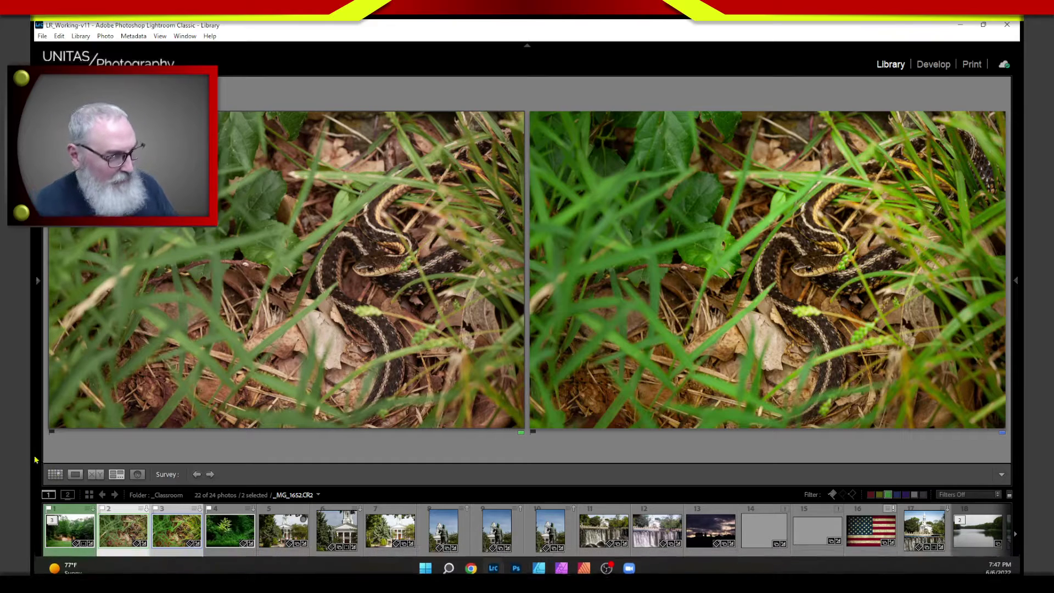
Select only the snake photo _MG_1652, show the side panels, and open it in the Develop module.
left_click(123, 549)
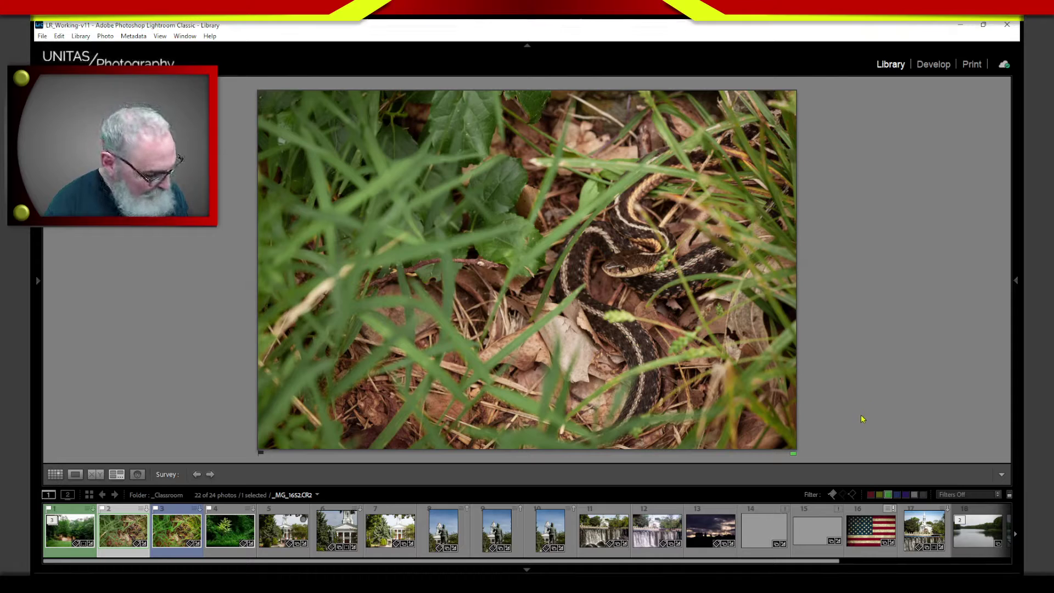
key("Tab")
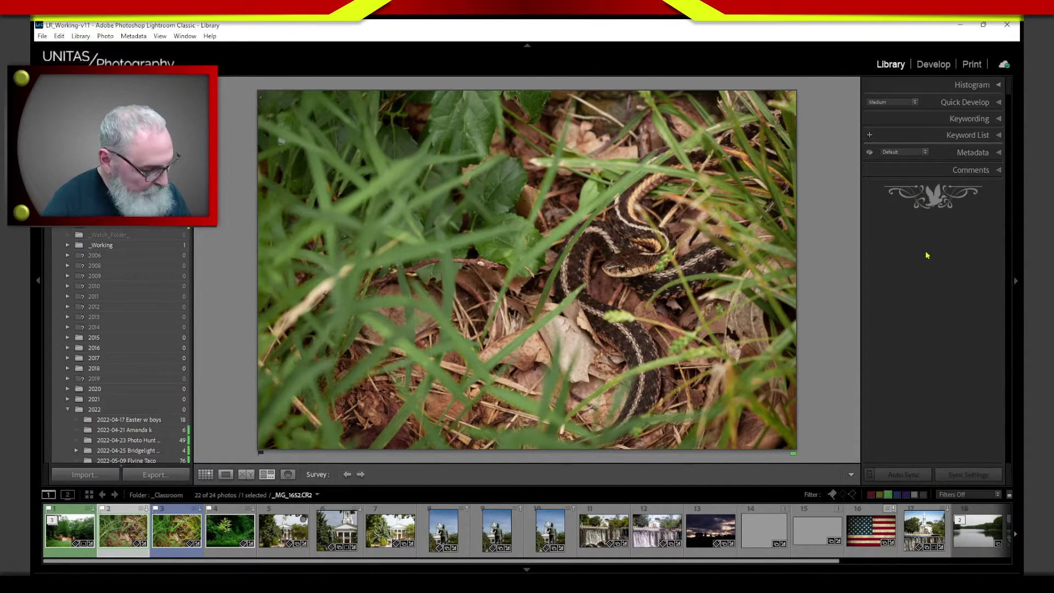
key("d")
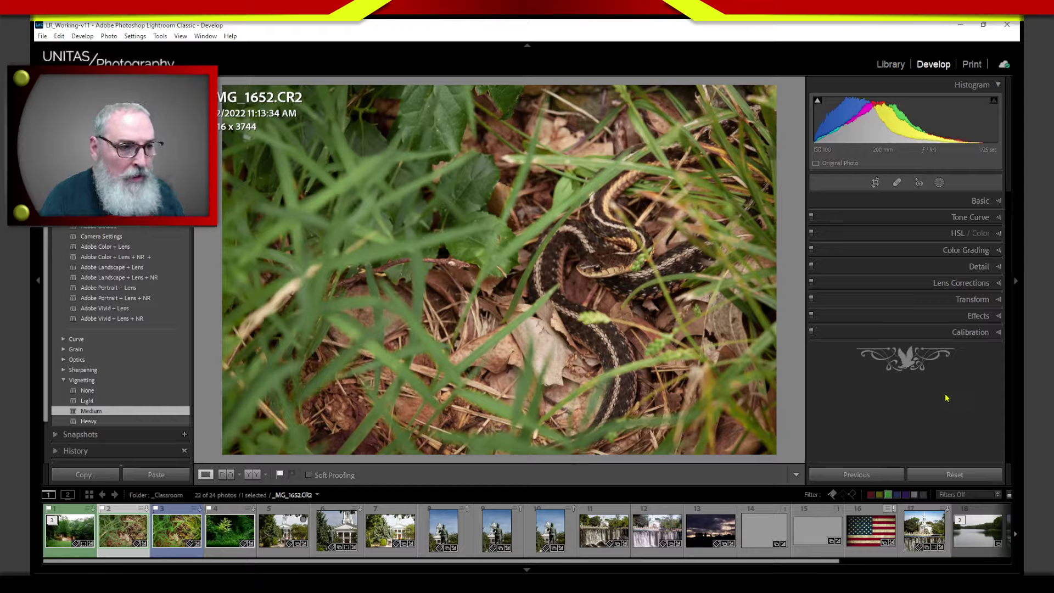
Examine the HSL Luminance and Saturation settings and compare the photo with the HSL adjustments off and on.
left_click(892, 233)
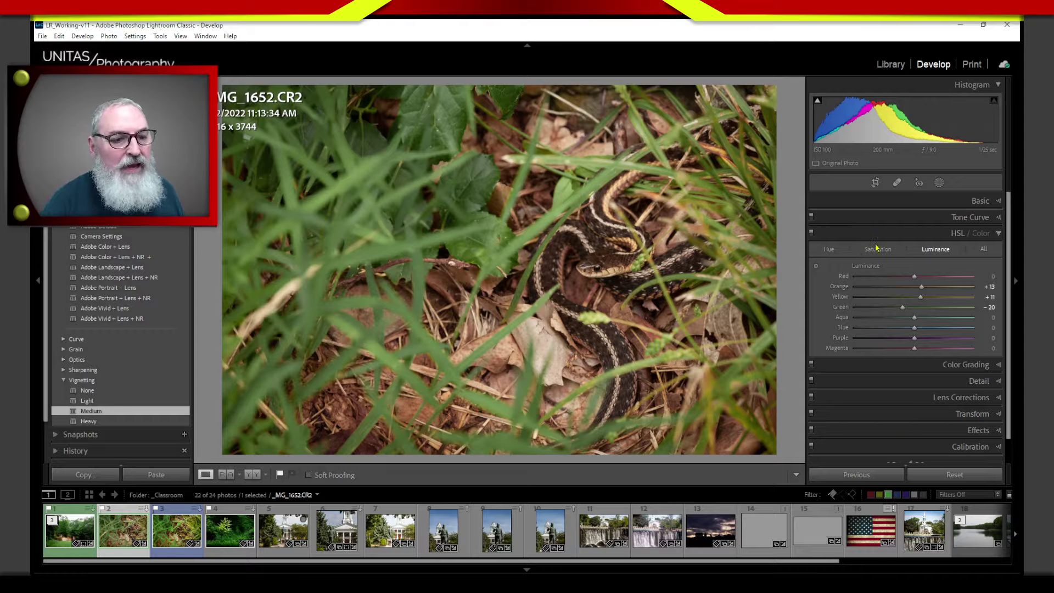
left_click(881, 254)
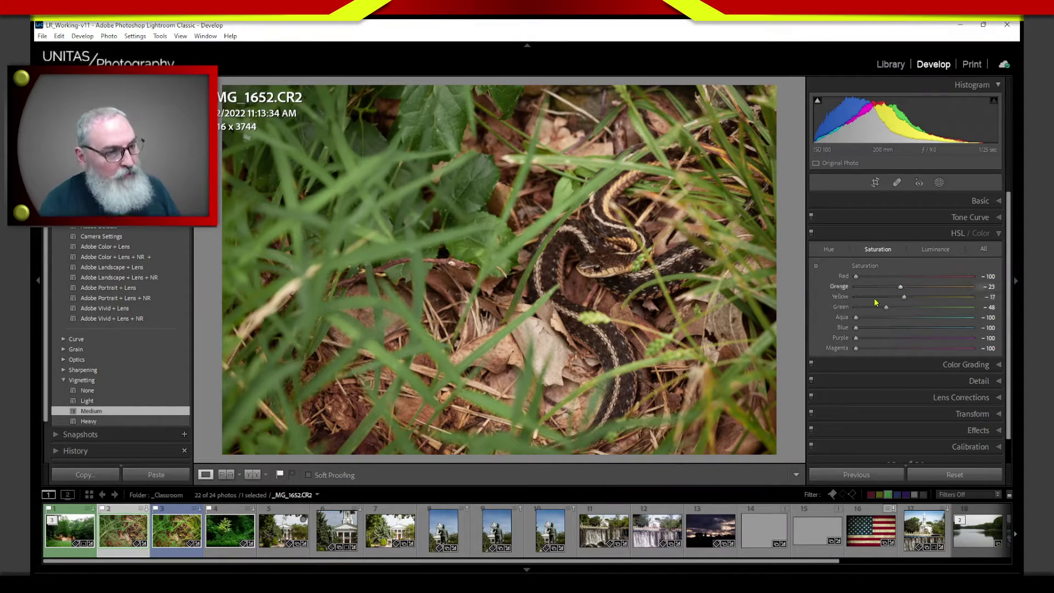
left_click(812, 235)
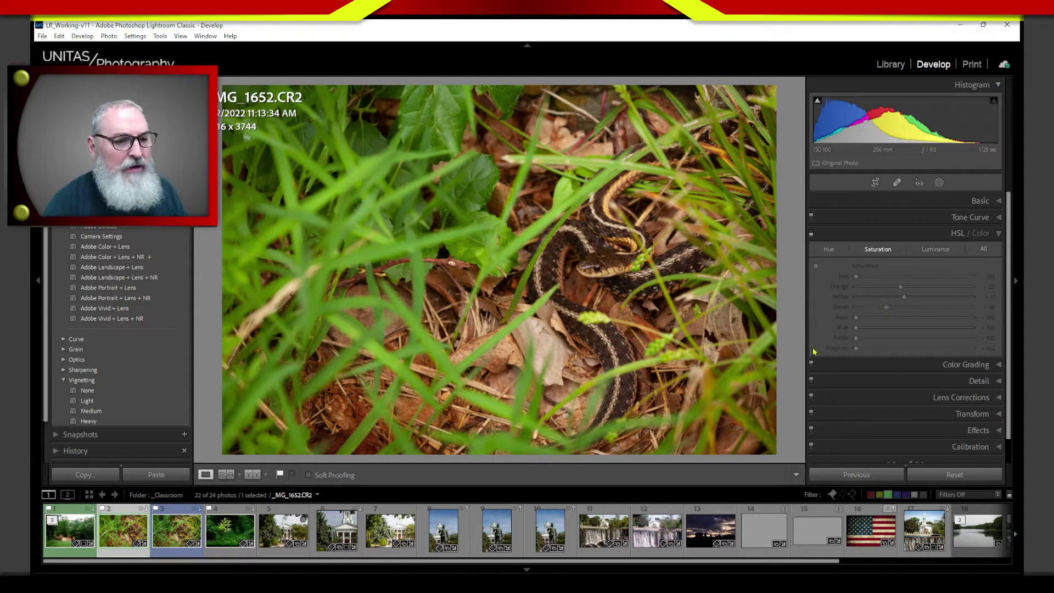
left_click(811, 234)
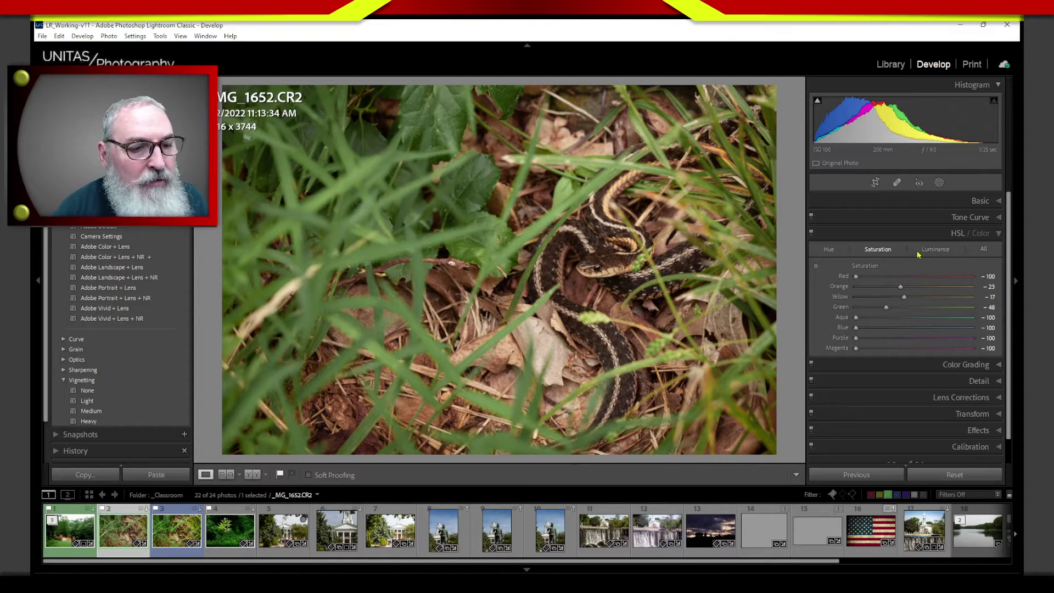
Set the Green luminance in the HSL adjustments to -15.
left_click(939, 250)
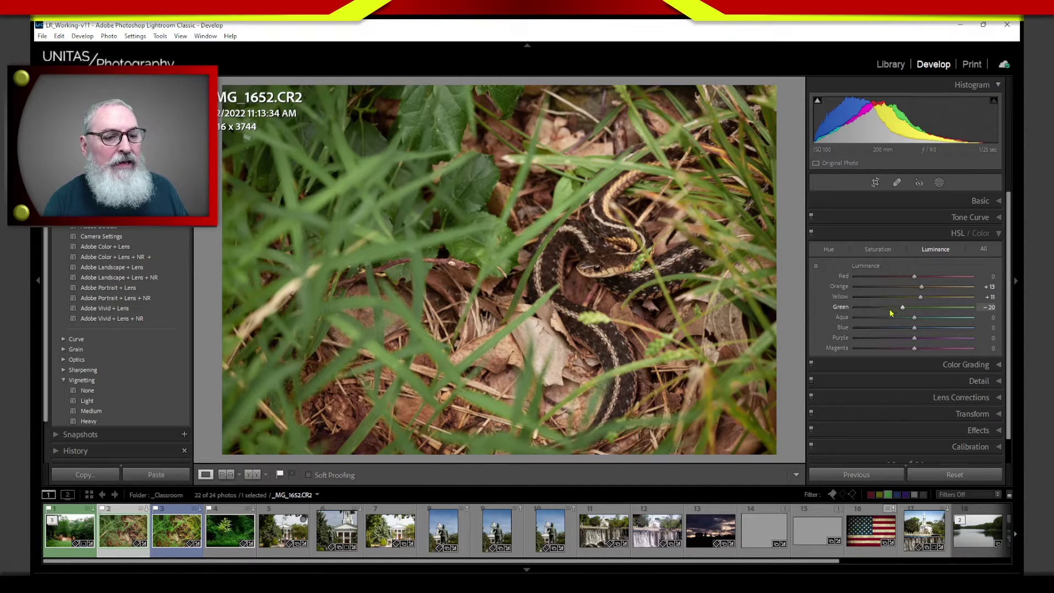
mouse_move(902, 310)
left_mouse_down()
mouse_move(938, 311)
mouse_move(891, 312)
mouse_move(928, 311)
mouse_move(905, 312)
left_mouse_up()
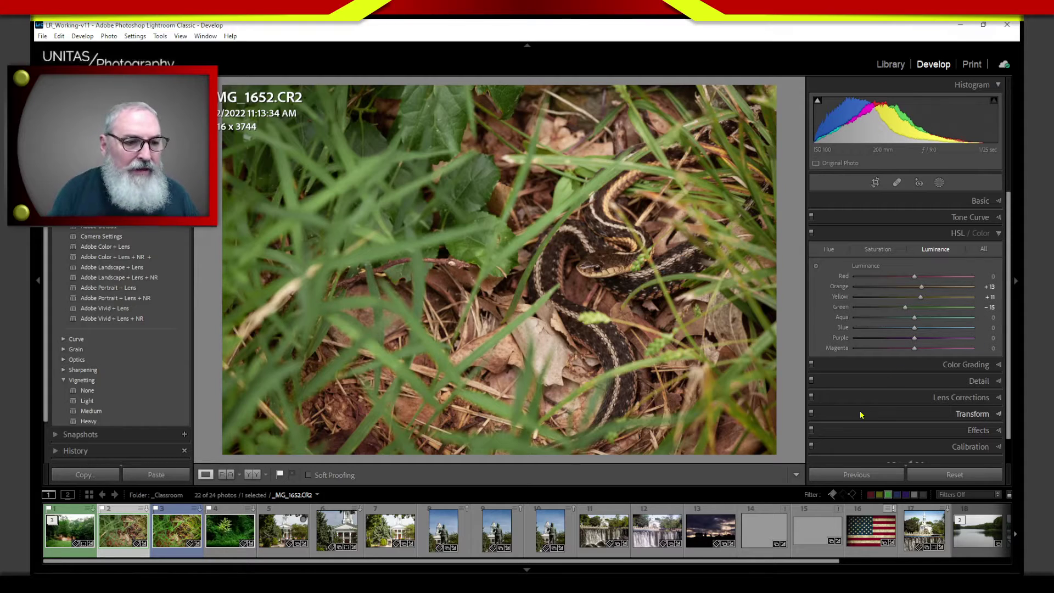
Lower the Orange, Yellow and Green saturation to -100 and test the Red saturation up to +100.
left_click(878, 250)
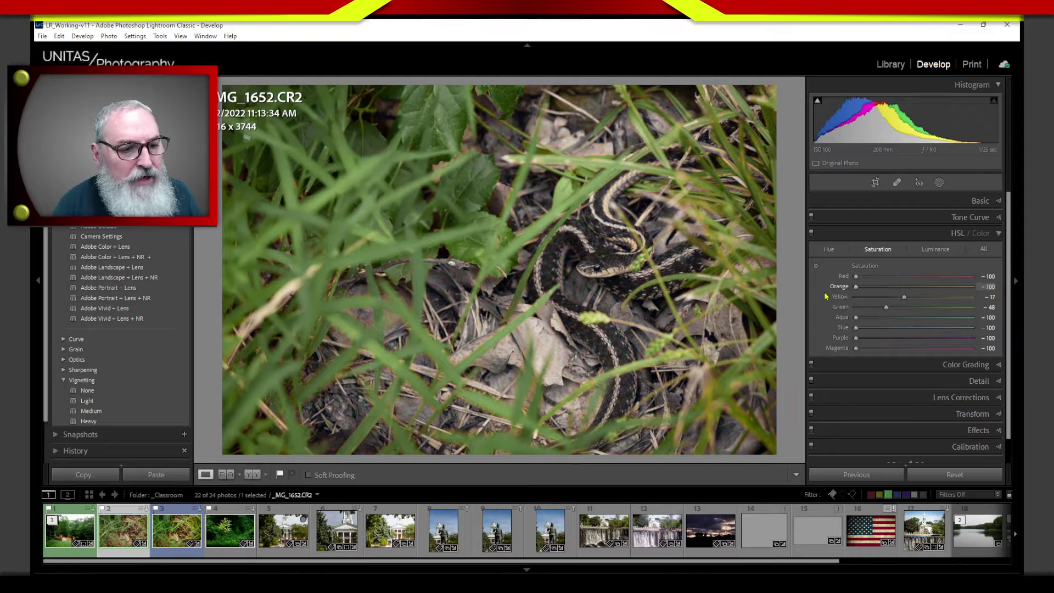
left_click_drag(904, 297, 855, 306)
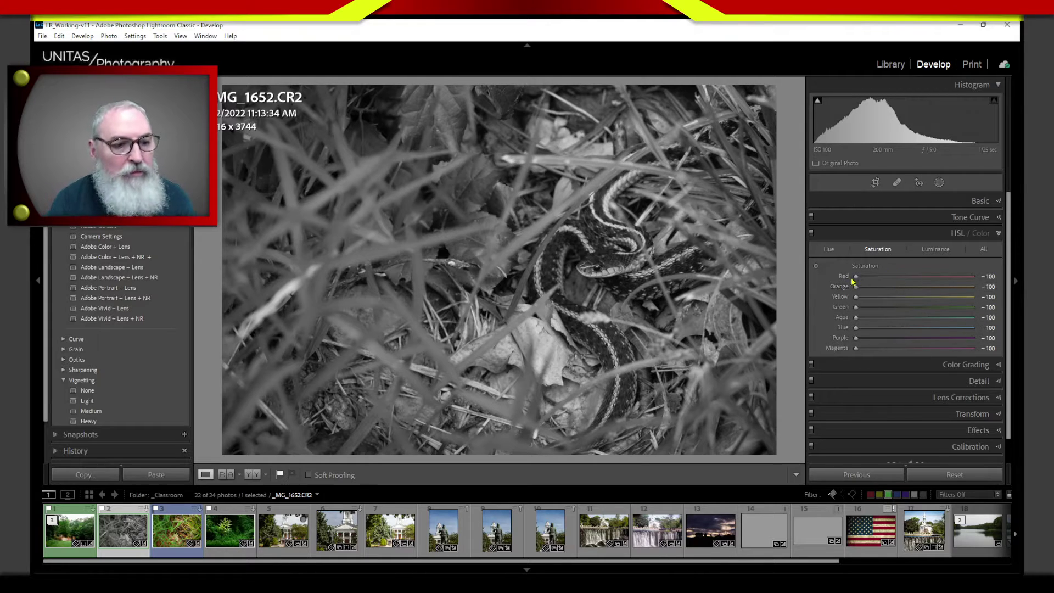
left_click_drag(908, 279, 857, 280)
left_click_drag(946, 280, 854, 277)
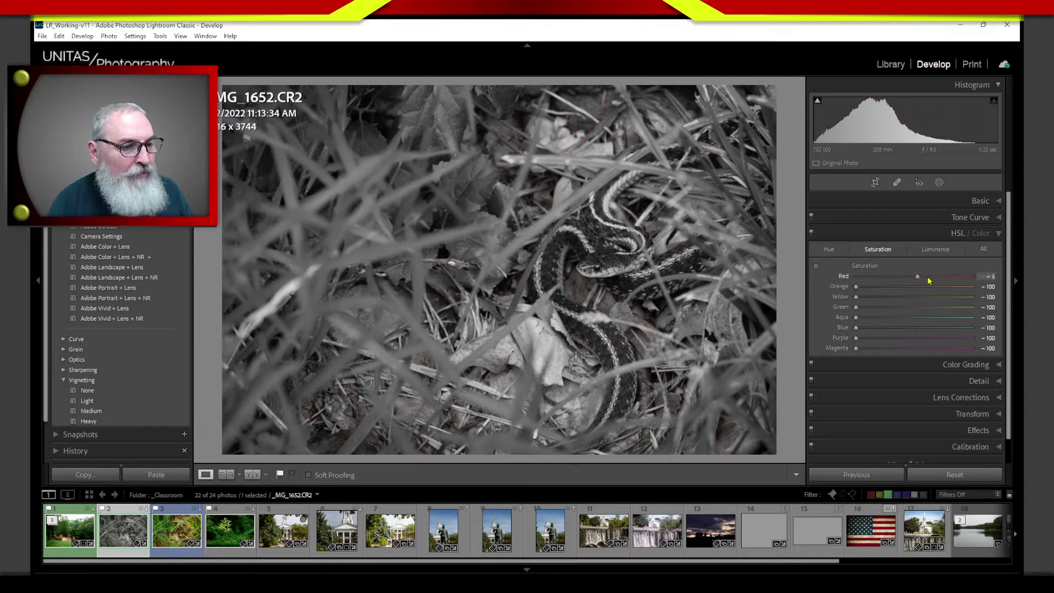
left_click_drag(929, 280, 985, 280)
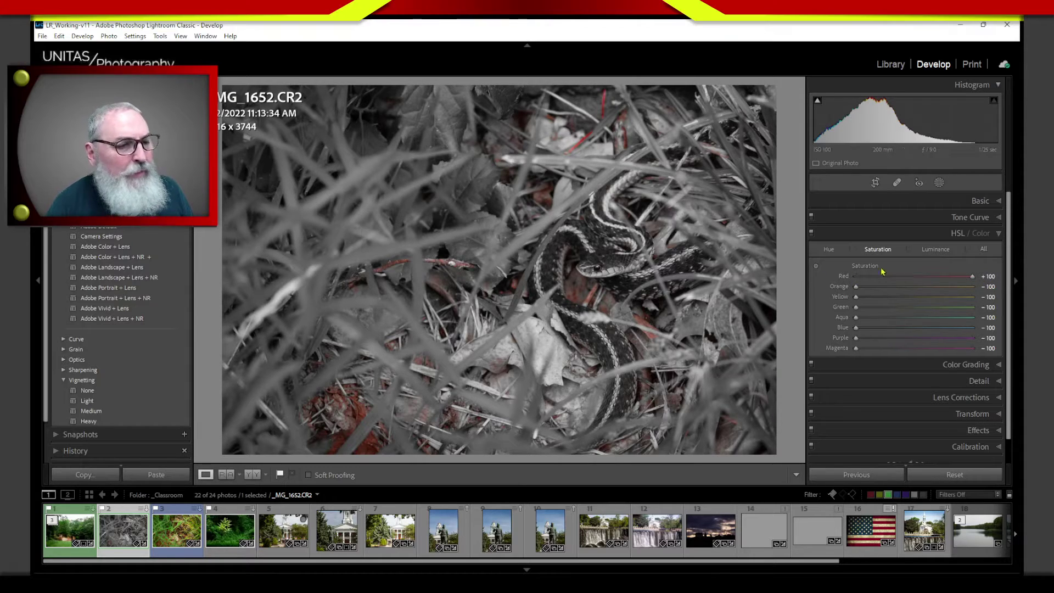
Test the Orange saturation at +100, Green at +89 and Yellow at +91 one at a time, returning every color to -100.
left_click_drag(878, 276, 983, 290)
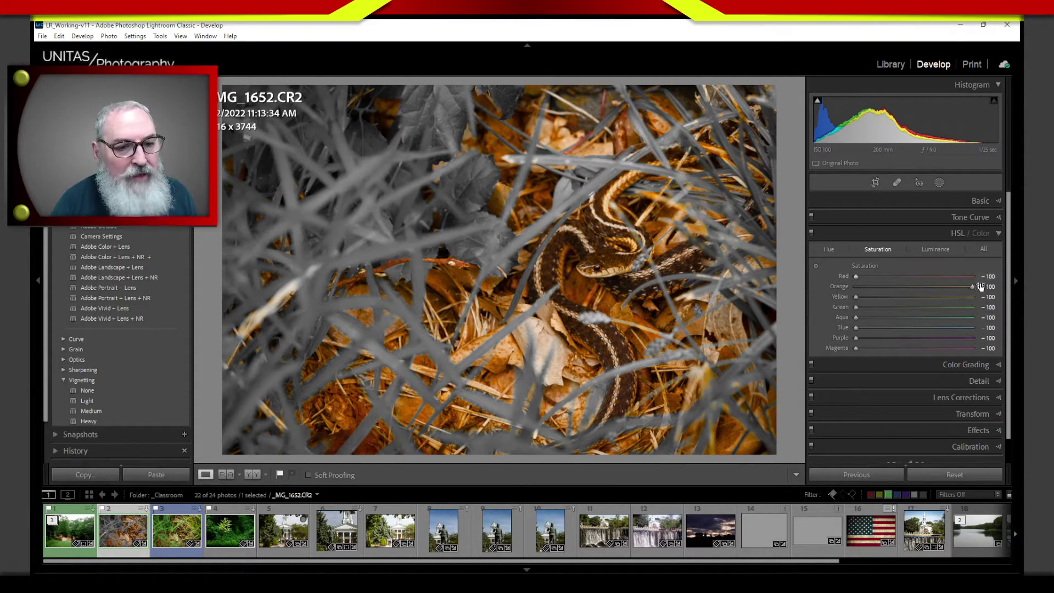
left_click_drag(973, 288, 982, 309)
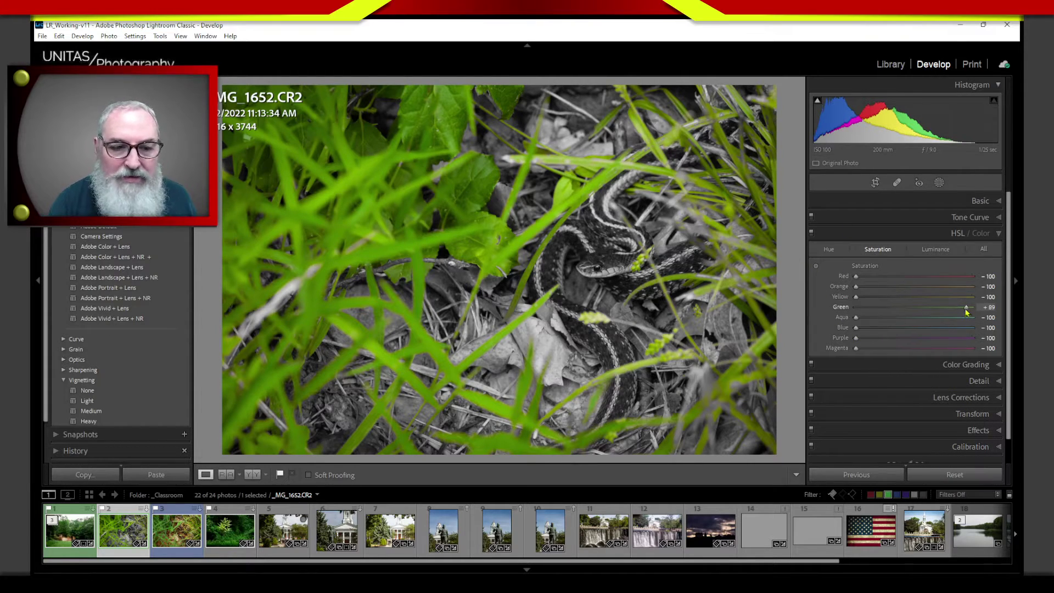
left_click_drag(967, 311, 854, 312)
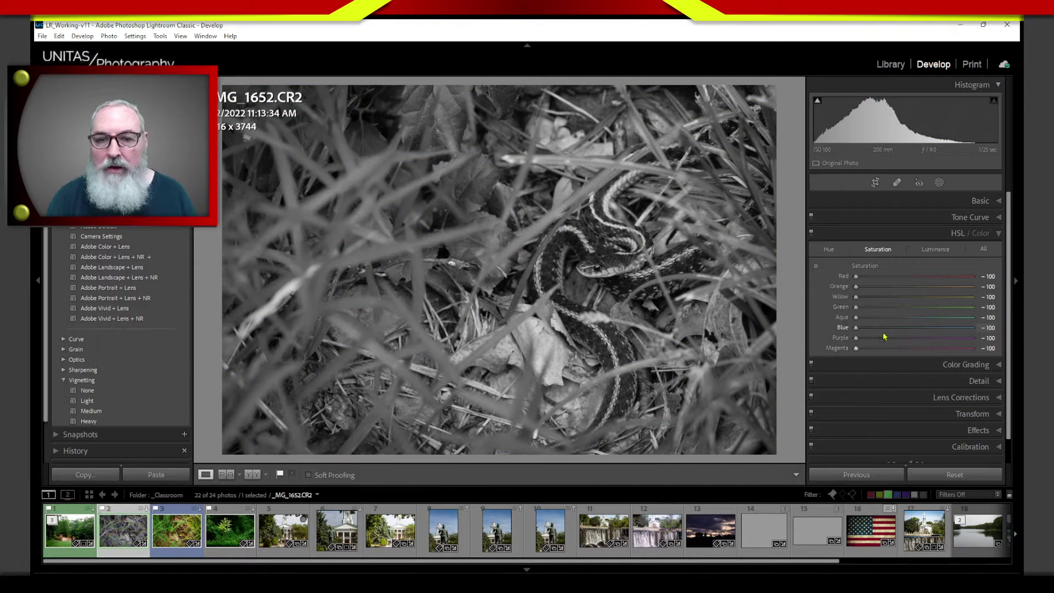
left_click_drag(857, 297, 971, 298)
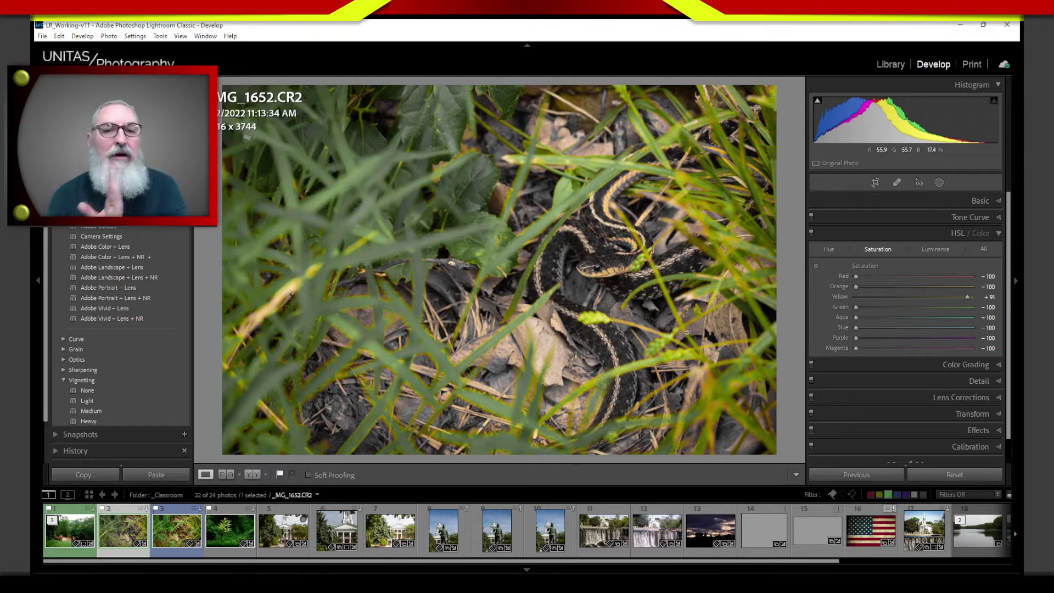
left_click_drag(968, 298, 855, 297)
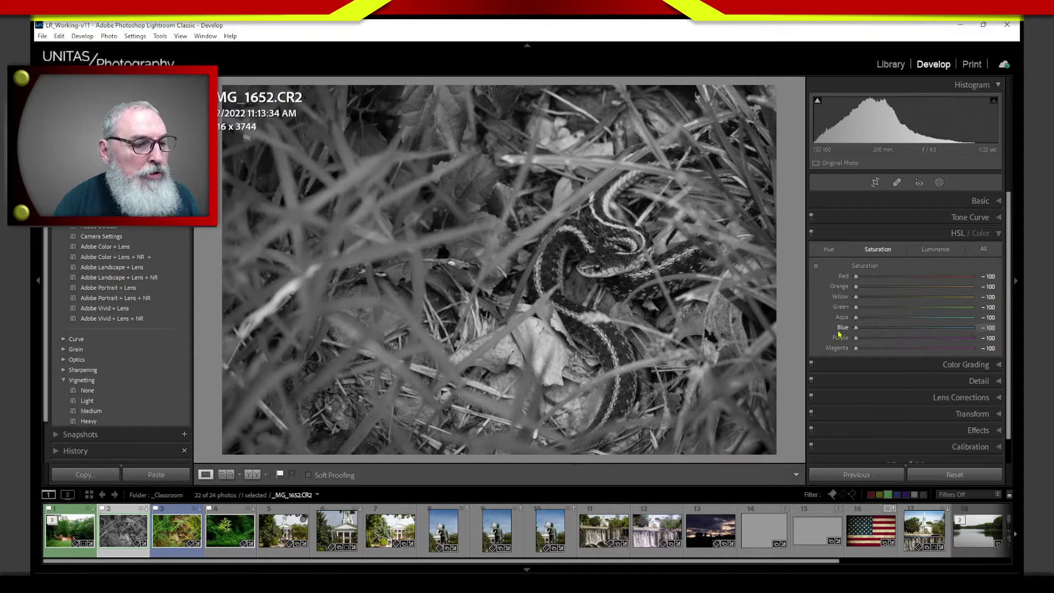
left_click_drag(949, 342, 856, 340)
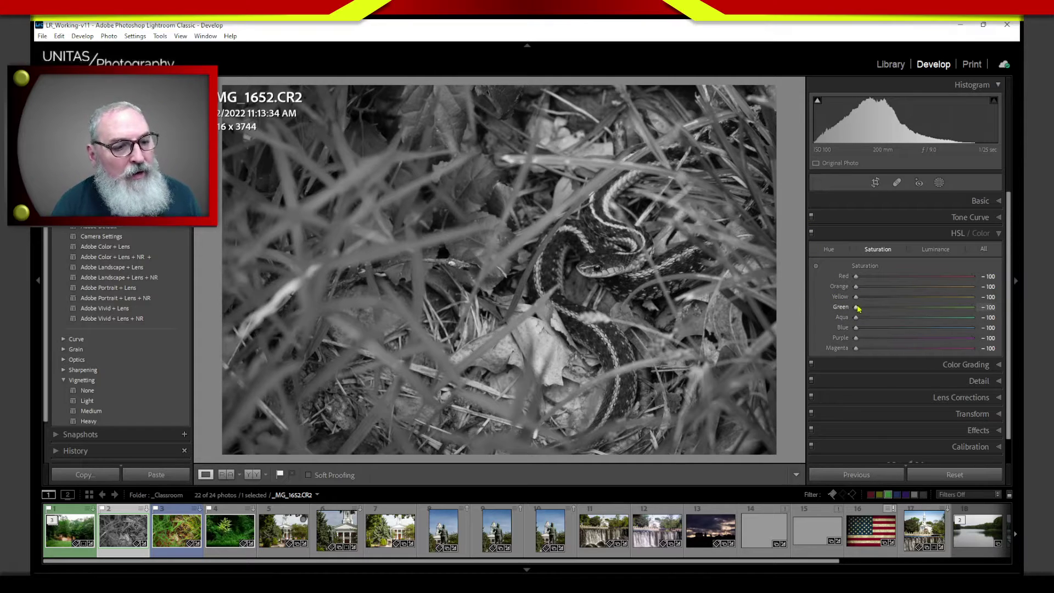
Restore muted color by setting the HSL saturation to Orange -17, Yellow -34 and Green -55, and collapse the HSL settings.
left_click_drag(855, 307, 916, 312)
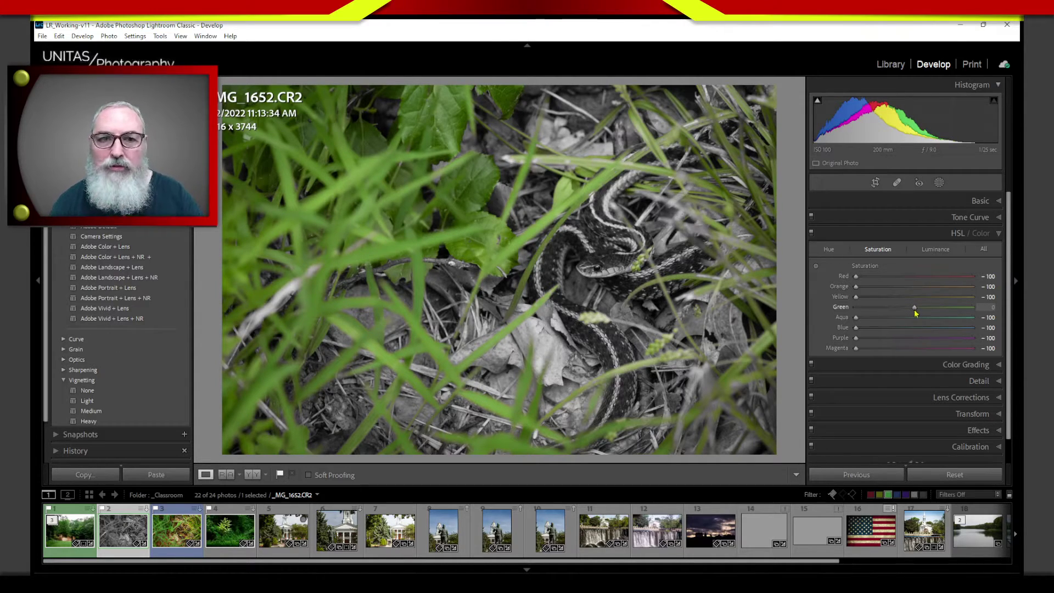
left_click_drag(915, 313, 896, 320)
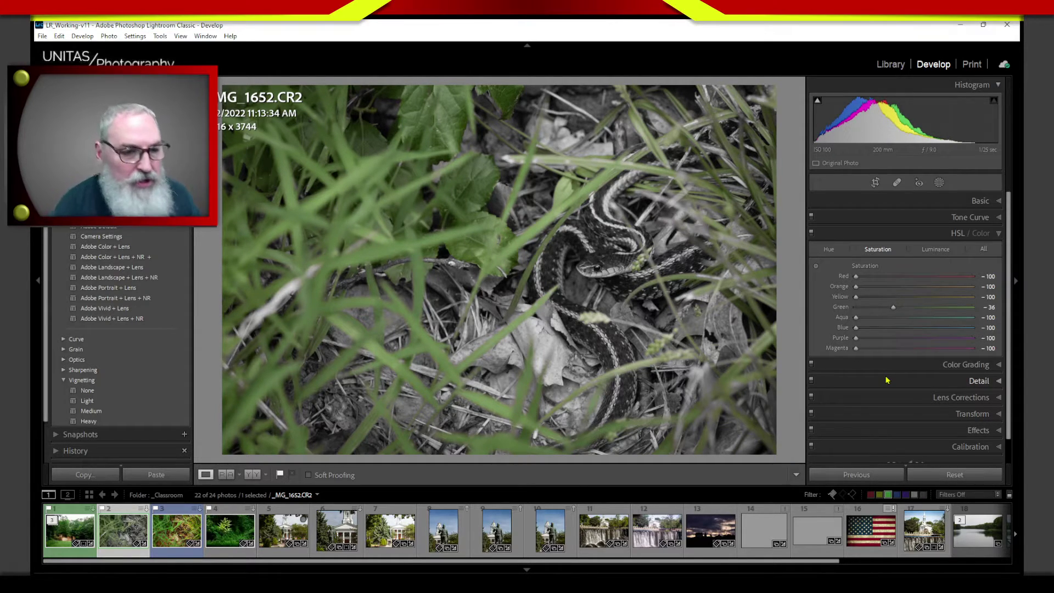
left_click_drag(856, 287, 895, 298)
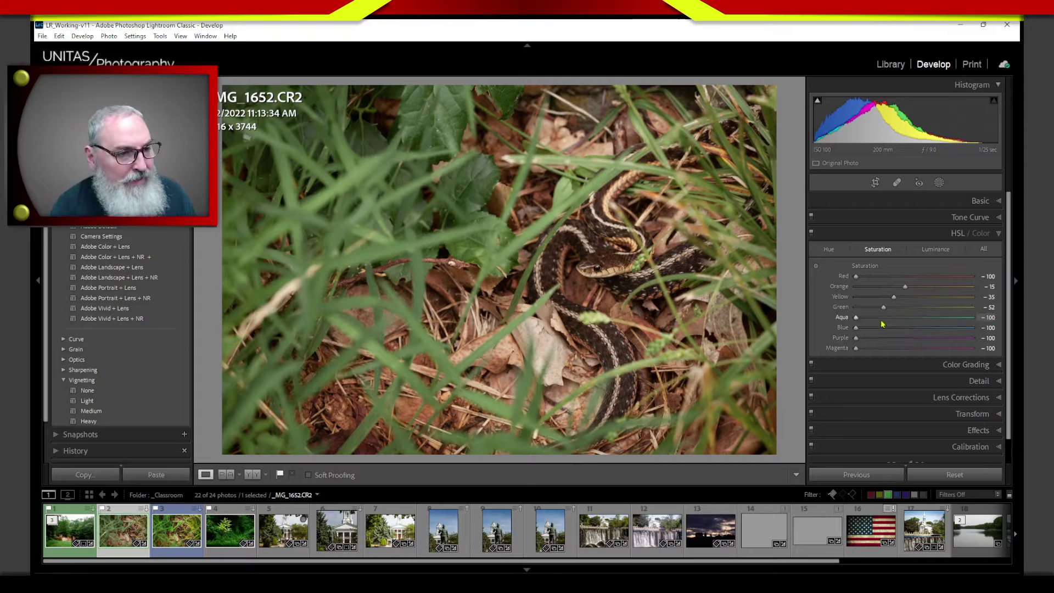
left_click_drag(884, 309, 892, 299)
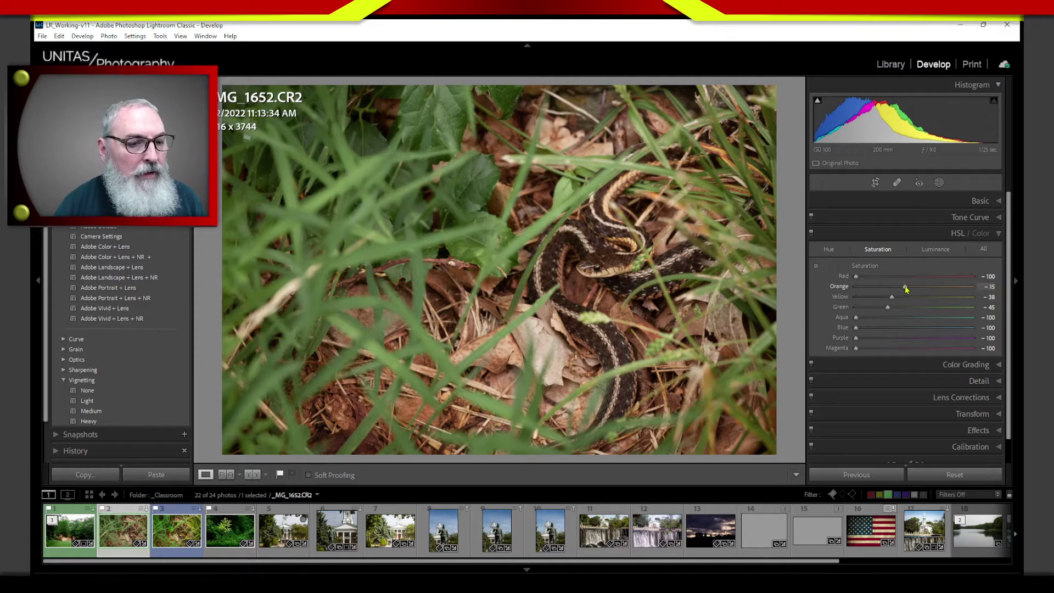
left_click_drag(909, 289, 911, 288)
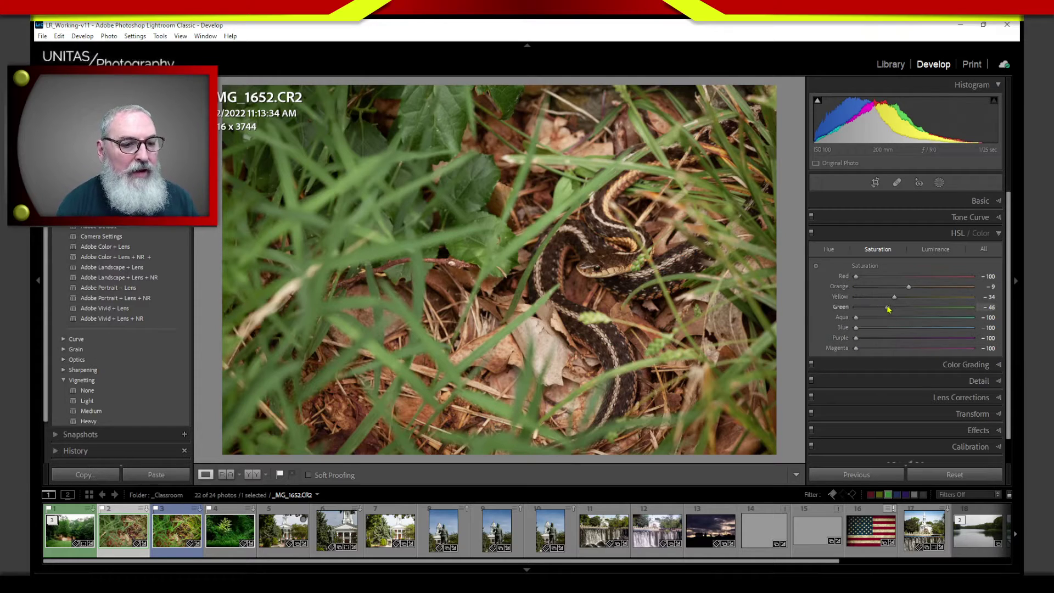
left_click_drag(888, 308, 905, 289)
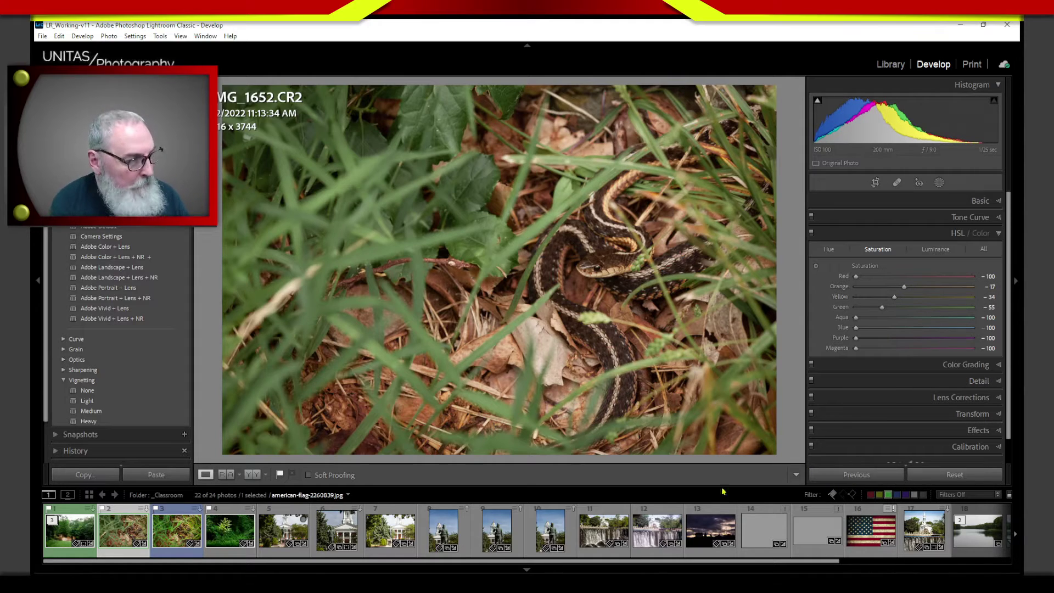
left_click(891, 236)
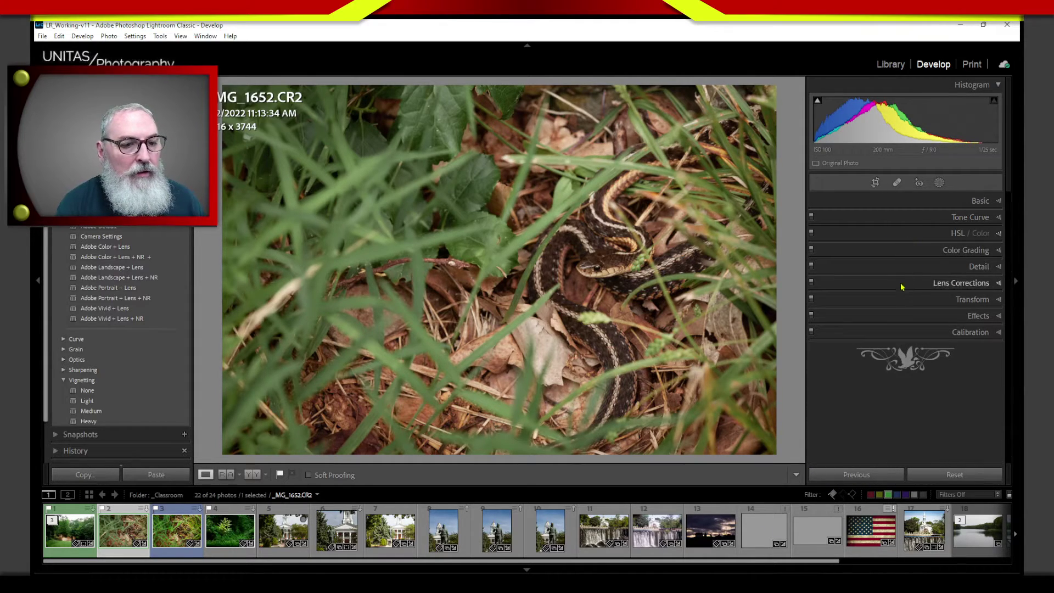
Review the available types of new mask and close the masking tools without adding a mask.
left_click(939, 182)
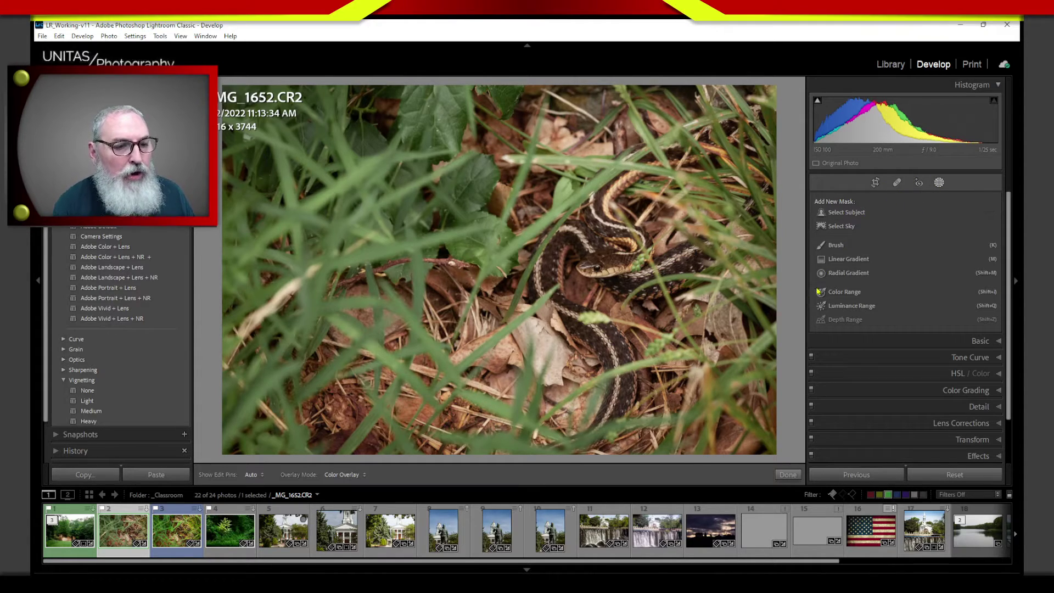
left_click(939, 183)
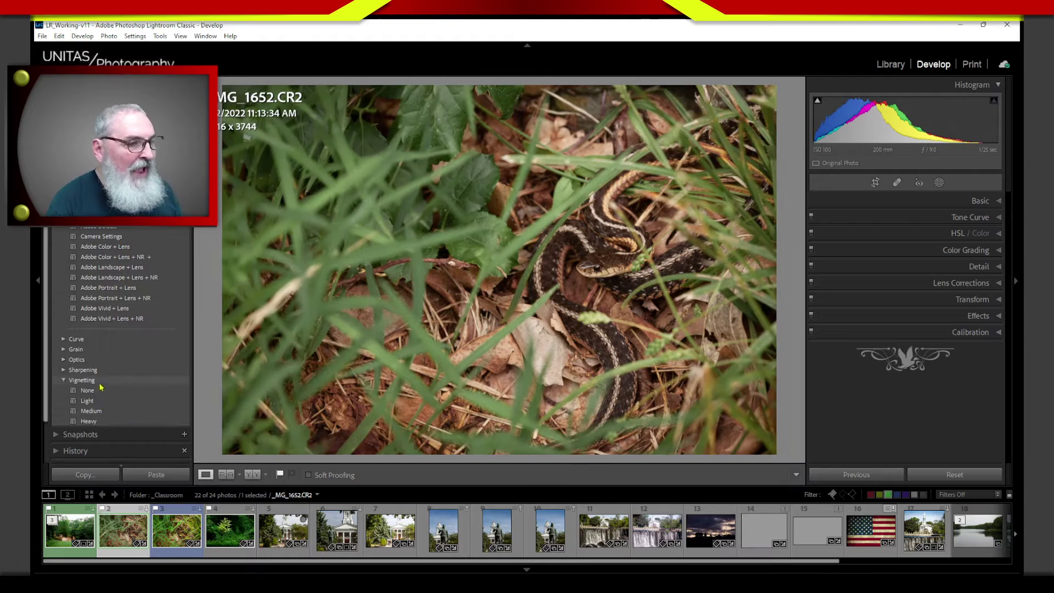
Apply the Medium vignetting preset and show its Post-Crop Vignetting settings in the Effects section.
left_click(100, 412)
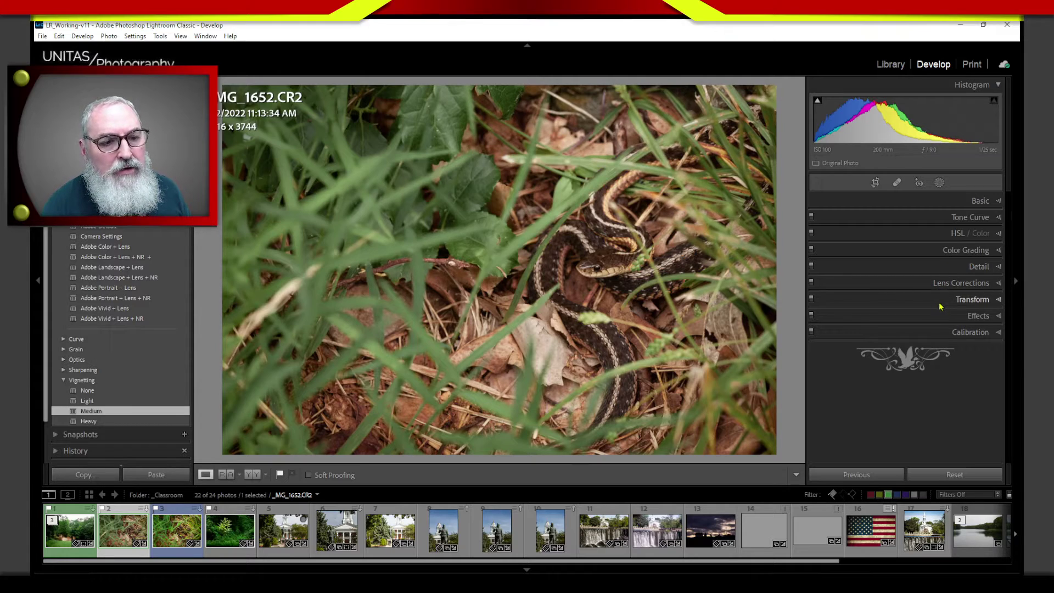
left_click(993, 317)
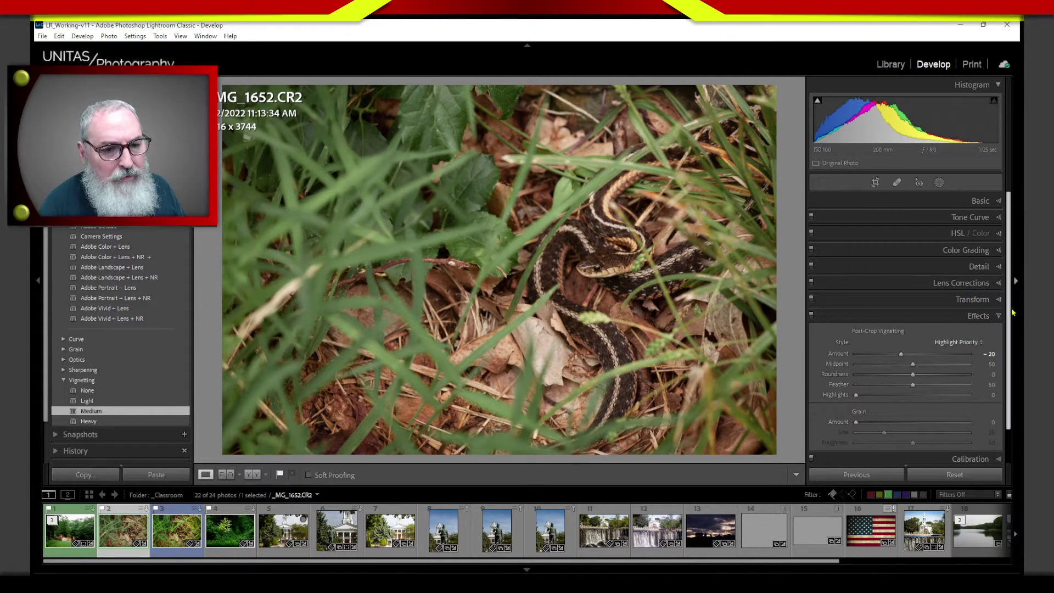
left_click(1016, 282)
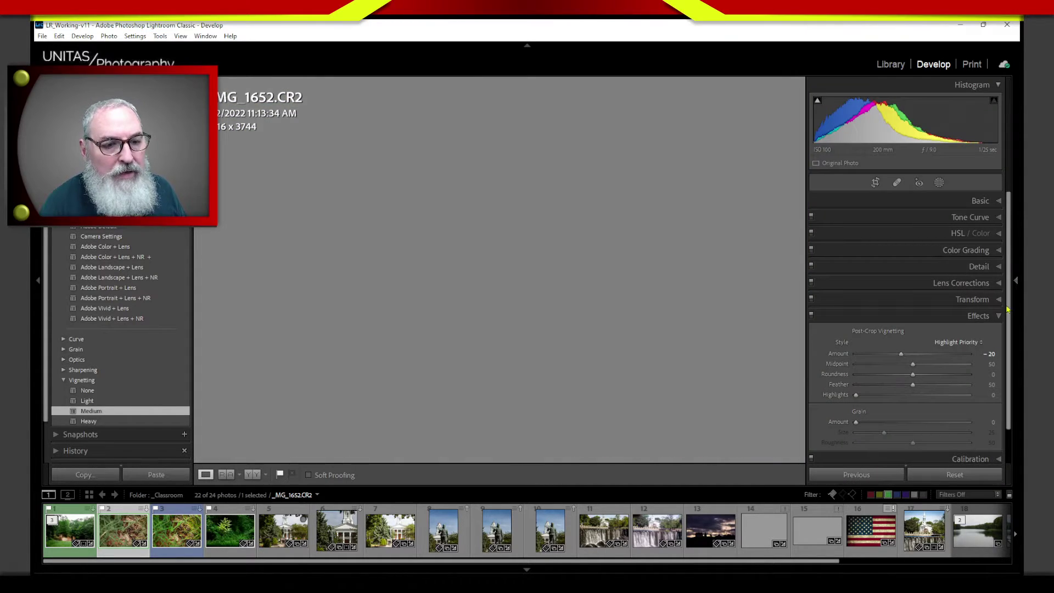
scroll(943, 370, "down", 2)
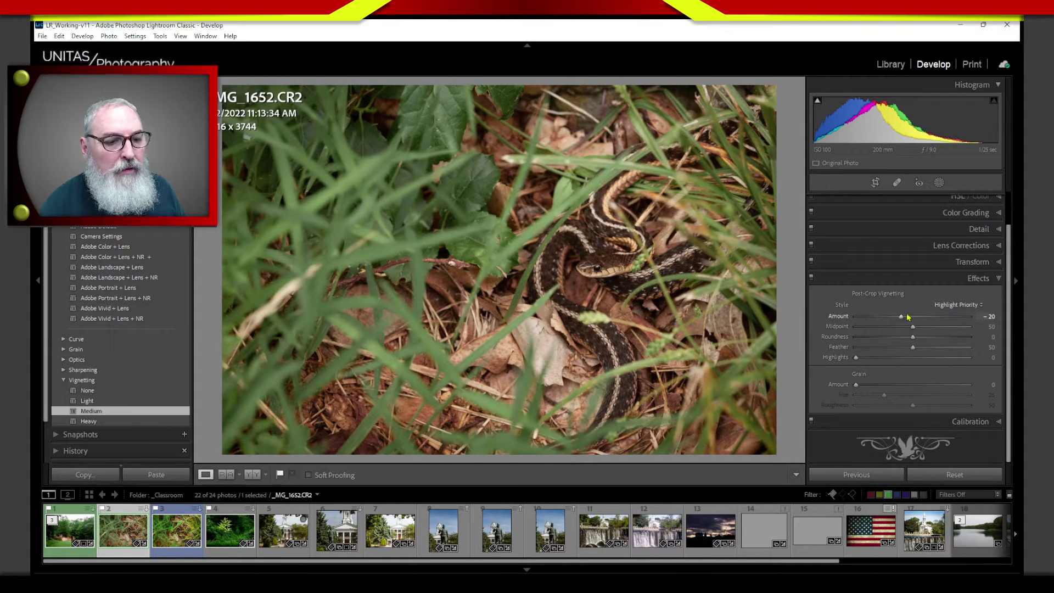
Try a Post-Crop Vignetting amount of -19, reapply the Medium vignetting preset and collapse the Vignetting preset group.
mouse_move(903, 321)
left_mouse_down()
mouse_move(874, 320)
mouse_move(912, 326)
mouse_move(877, 327)
mouse_move(902, 326)
mouse_move(901, 317)
left_mouse_up()
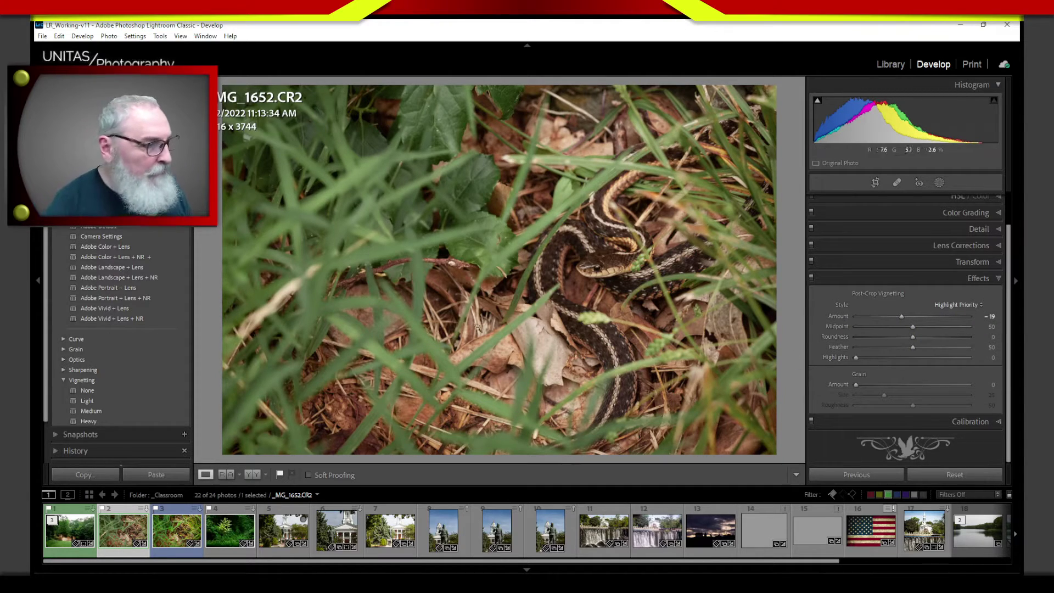
left_click(91, 411)
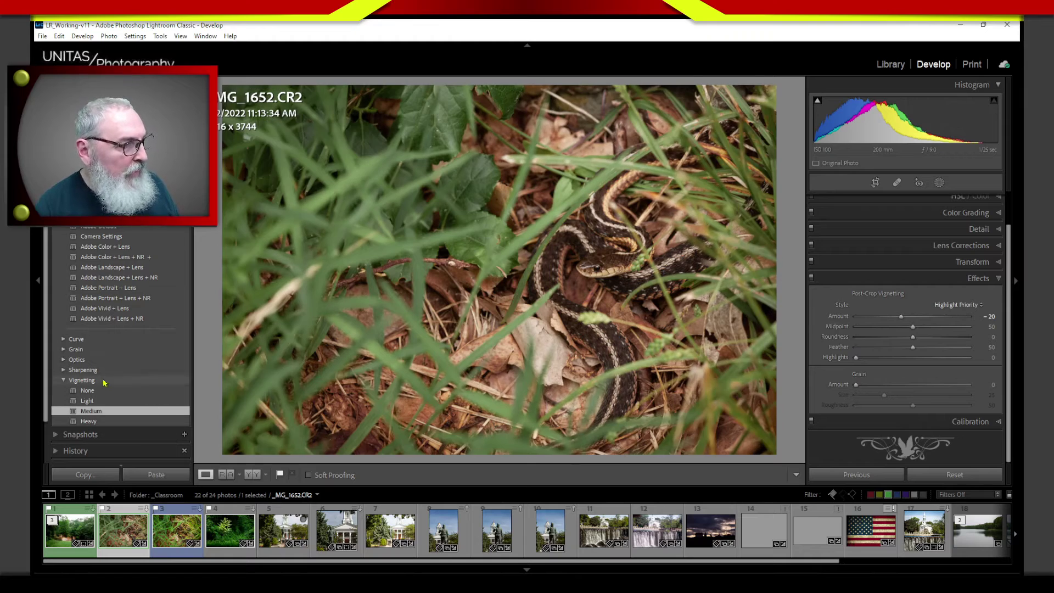
left_click(65, 382)
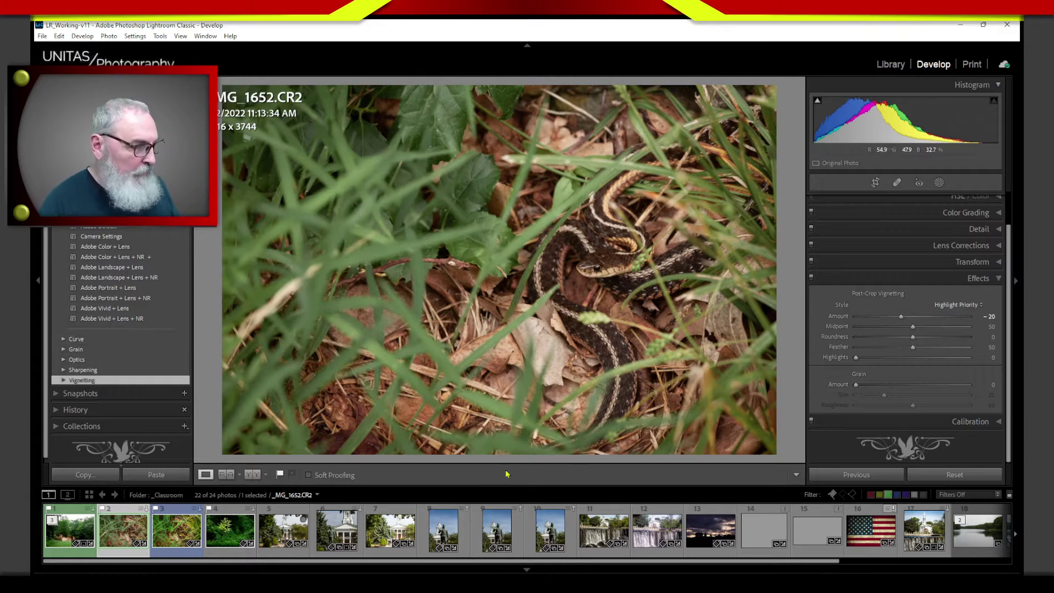
Open _MG_1653 and examine its HSL Saturation and Luminance adjustments, collapsing the HSL settings when done.
mouse_move(181, 571)
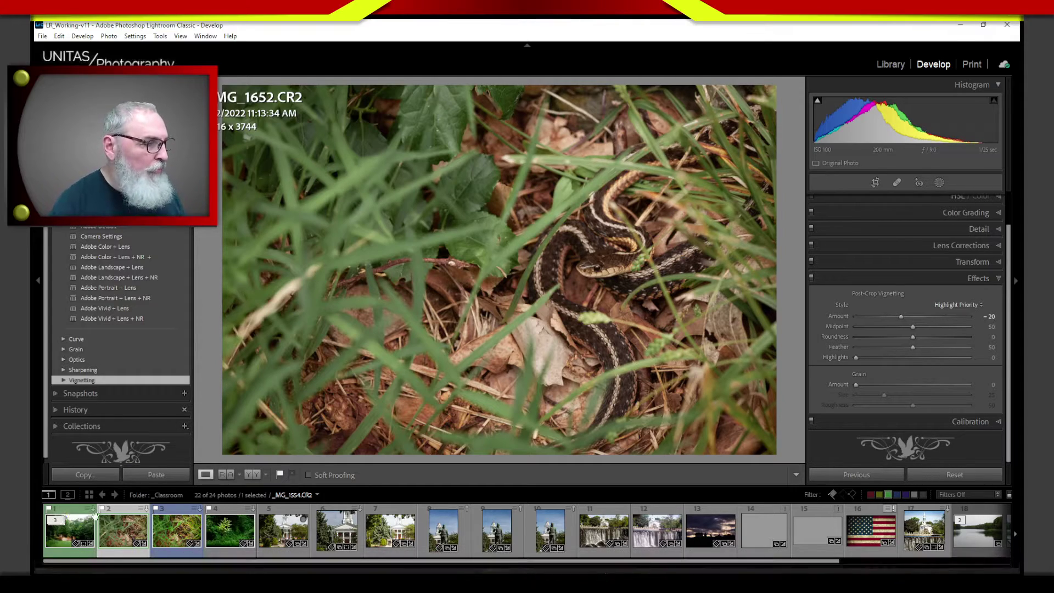
left_click(164, 542)
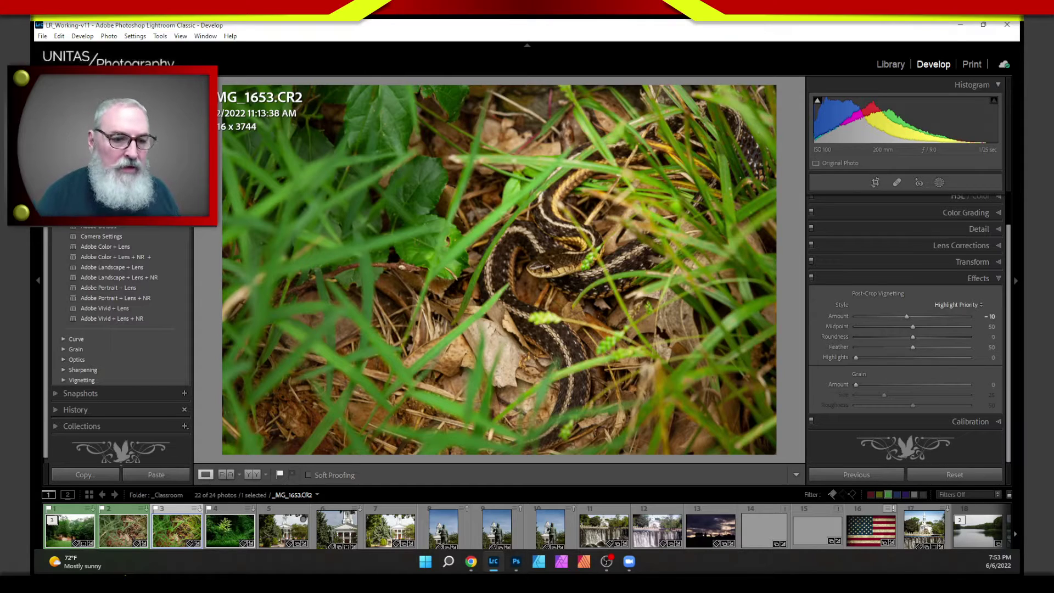
left_click(943, 204)
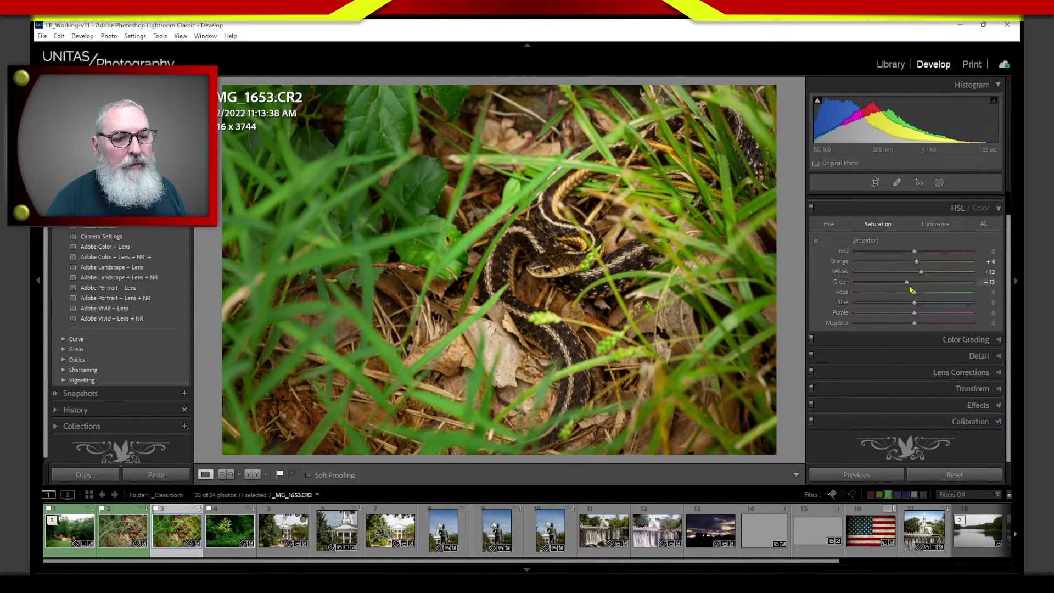
left_click(936, 225)
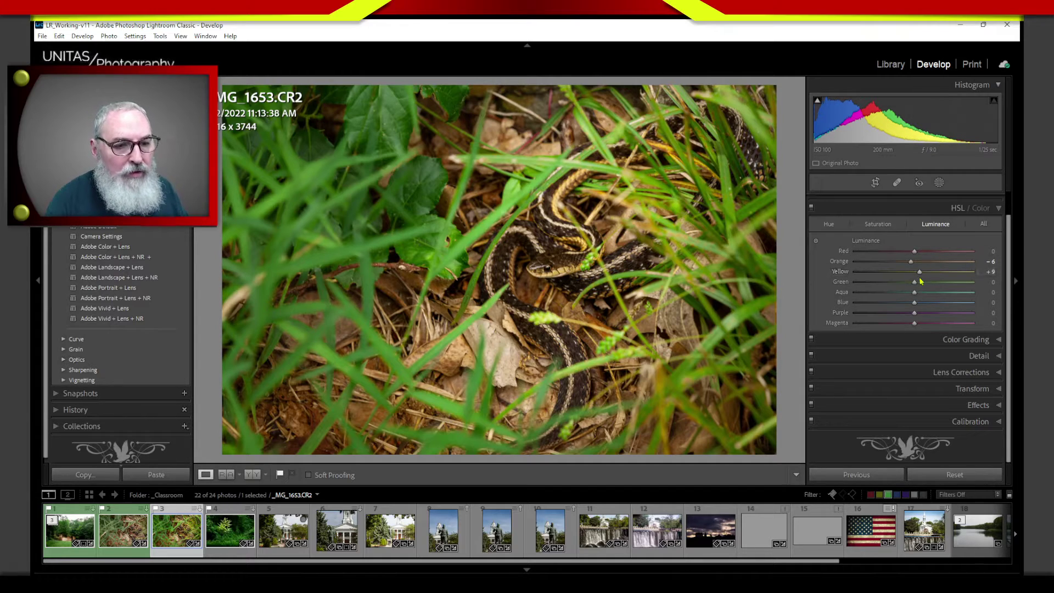
left_click(917, 211)
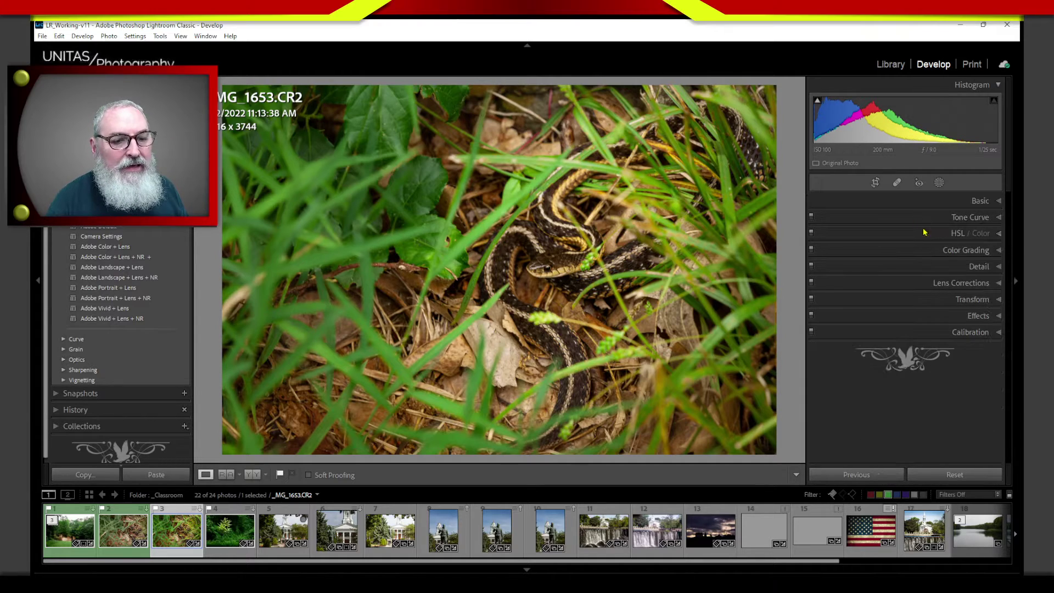
Examine the coverage and adjustments of the Radial Mask on _MG_1653 and close the masking tools.
left_click(939, 182)
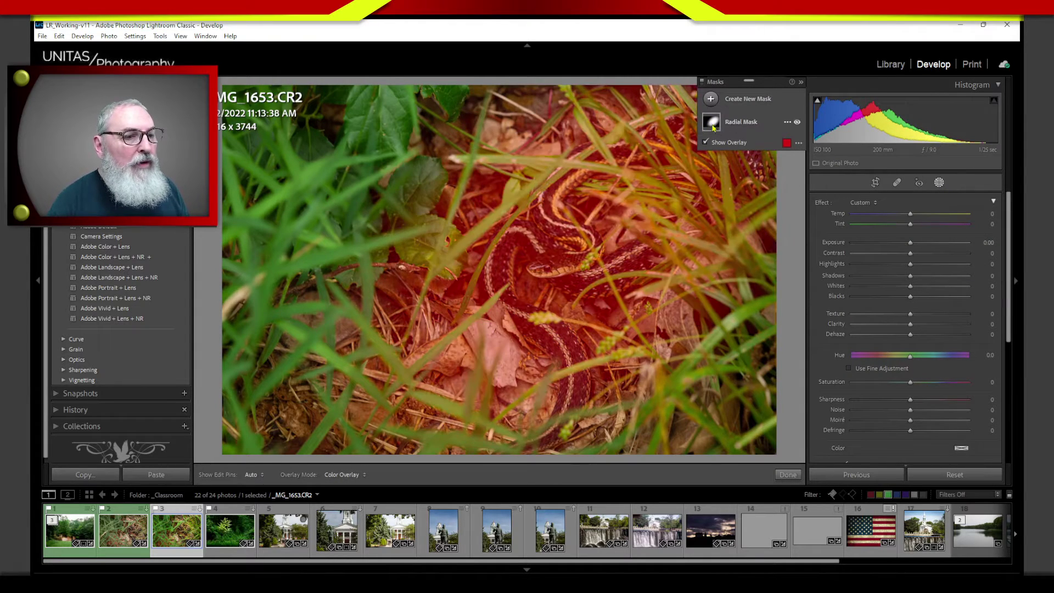
mouse_move(713, 130)
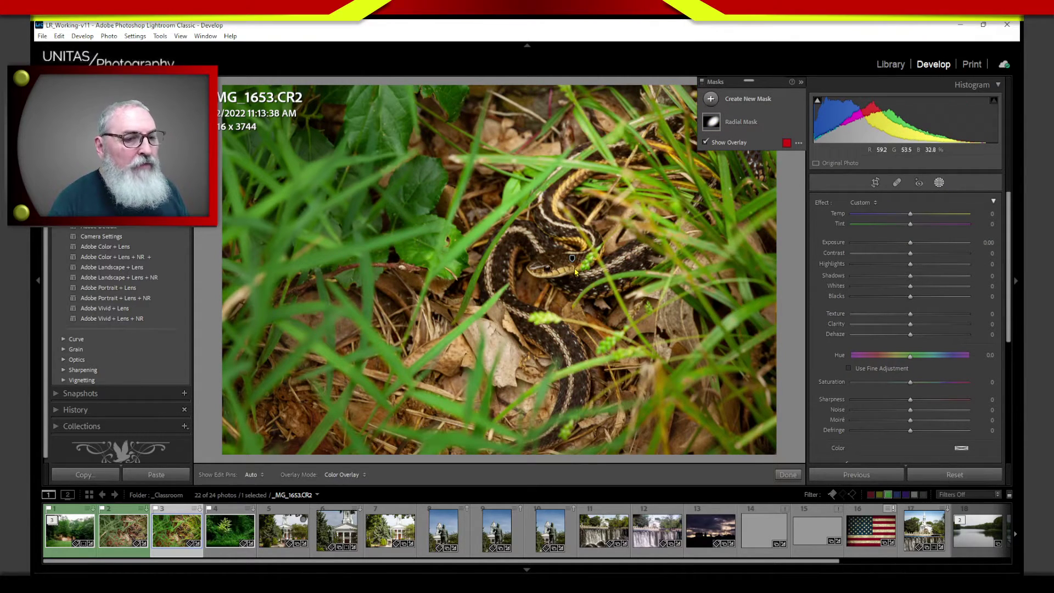
left_click(712, 118)
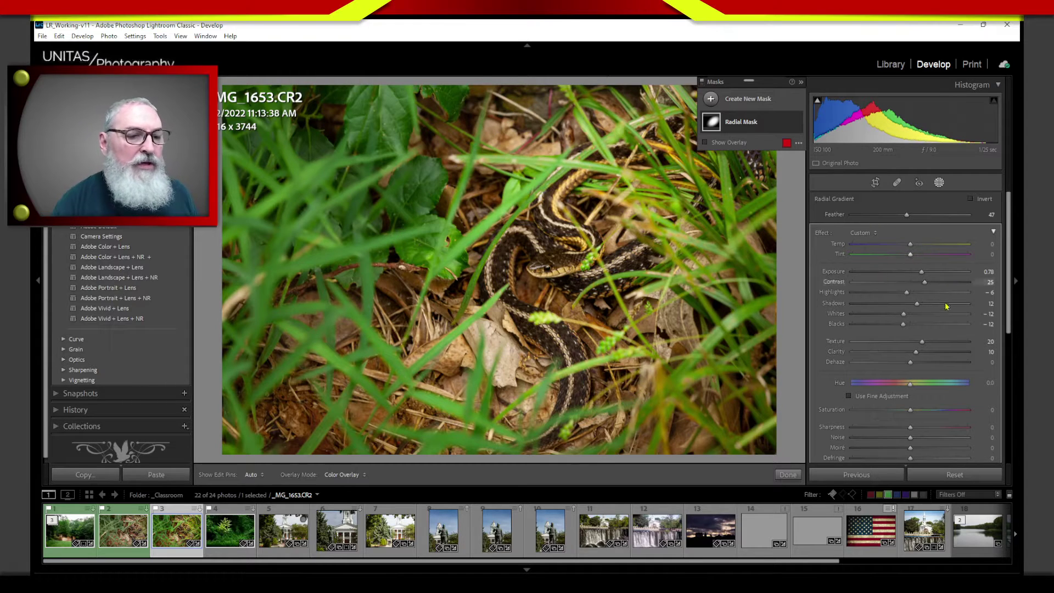
left_click(939, 183)
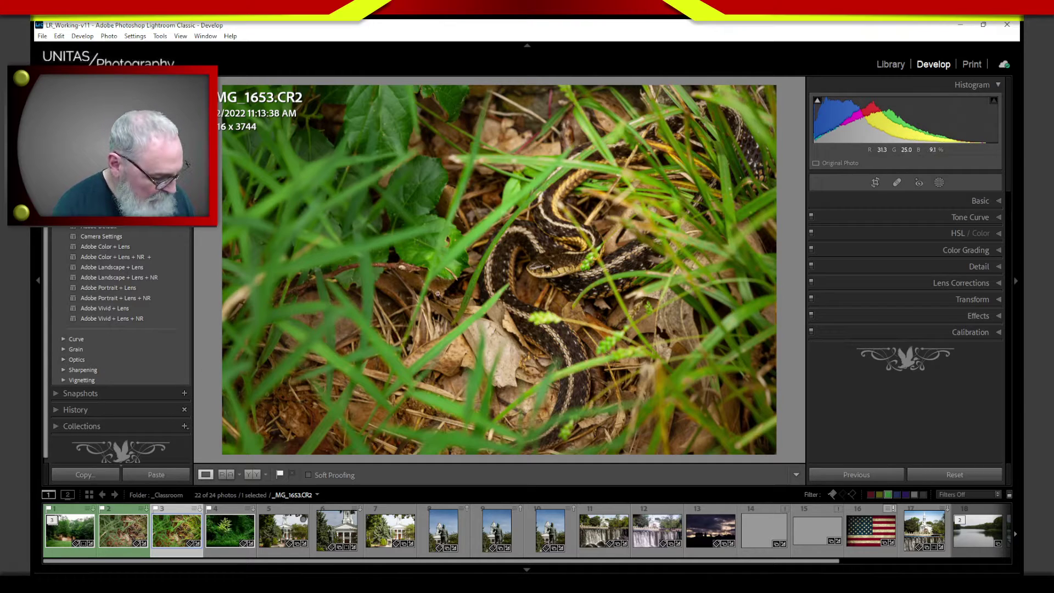
Filter the Library grid to flagged photos without a green-label restriction, and give _MG_1664 a green color label.
key("g")
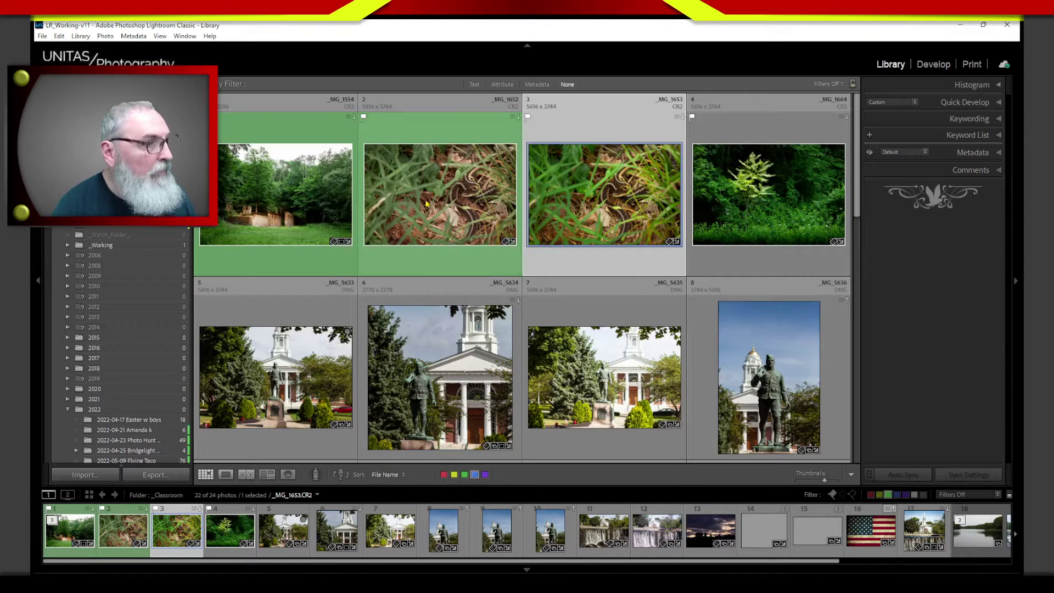
left_click(502, 84)
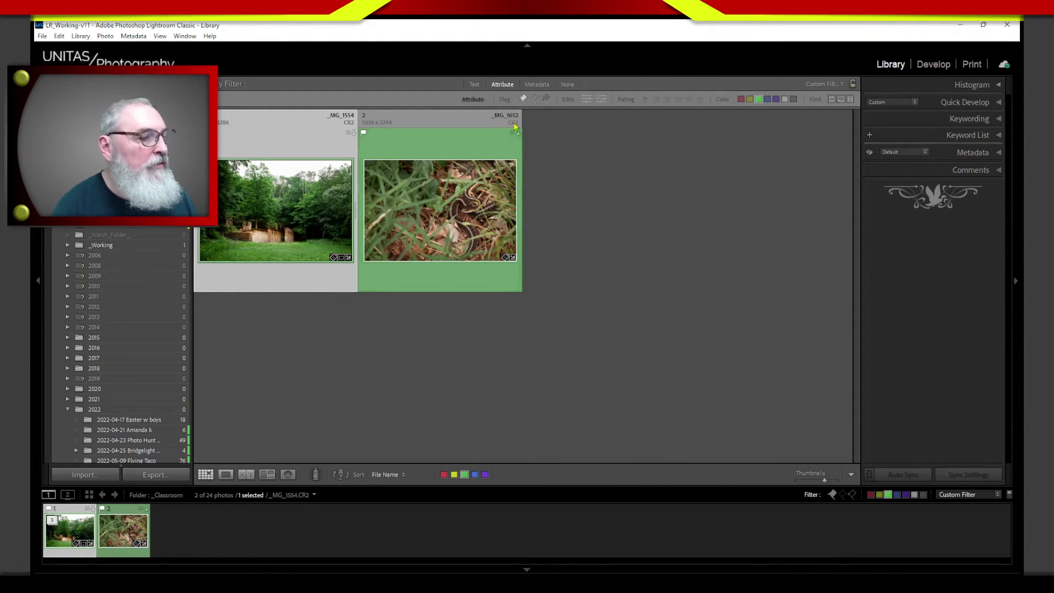
left_click(758, 99)
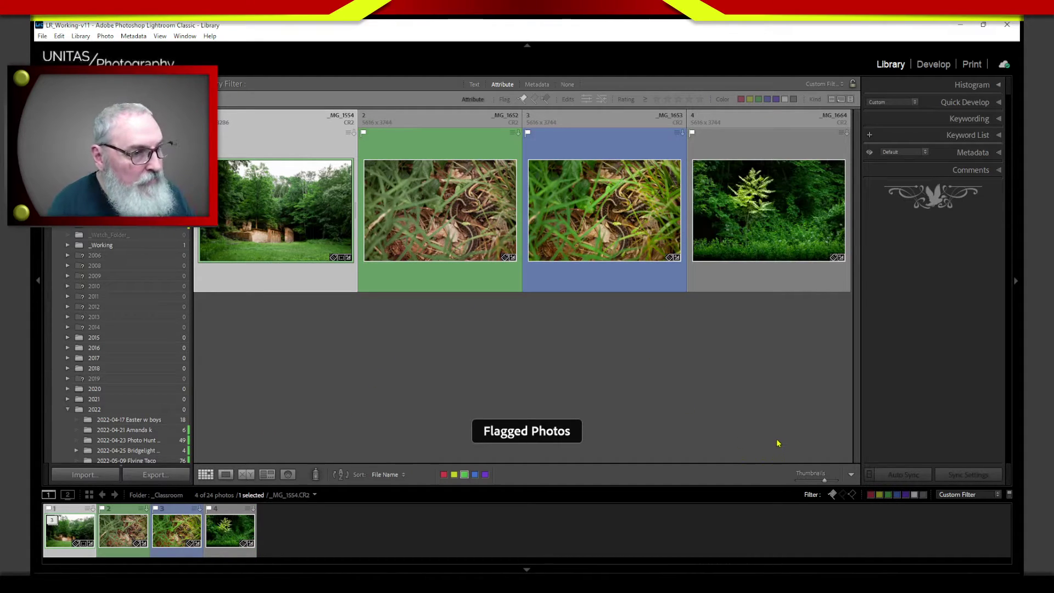
left_click(779, 288)
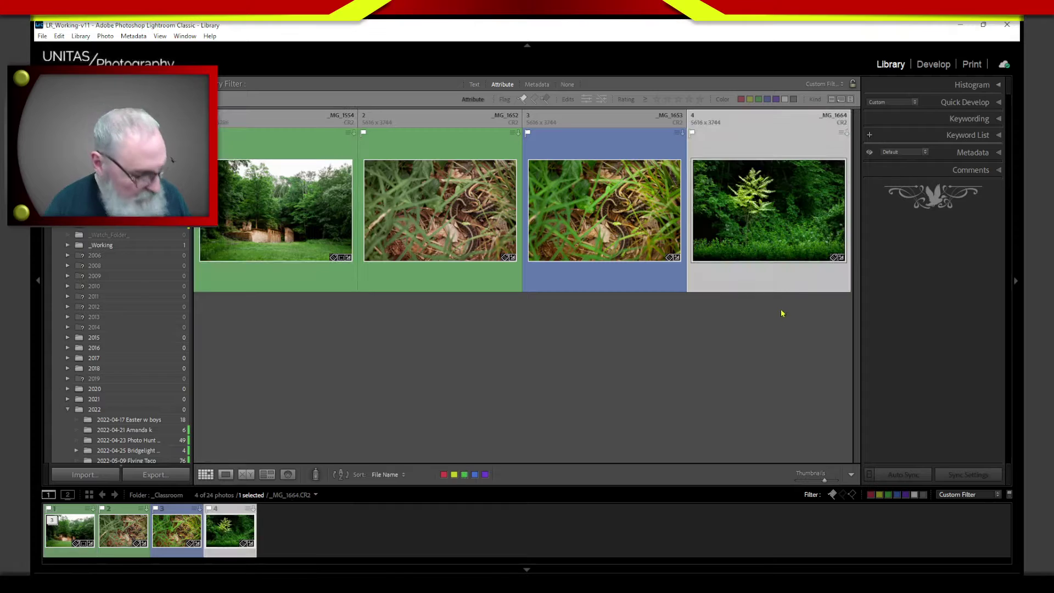
key("8")
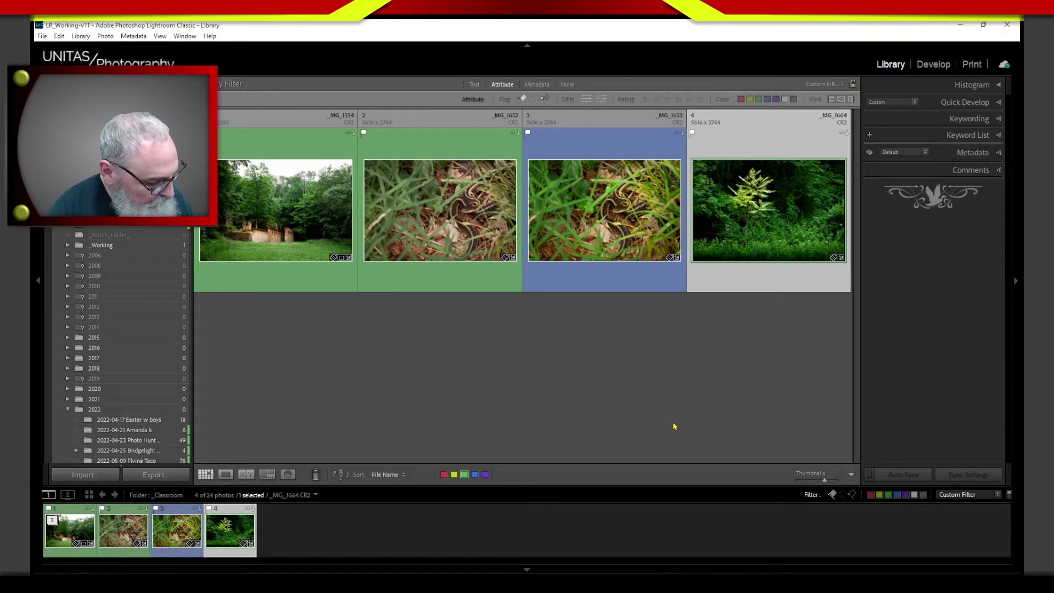
Open _MG_1554 in Develop and collapse the preset group containing the Adobe lens and NR presets.
left_click(278, 238)
key("d")
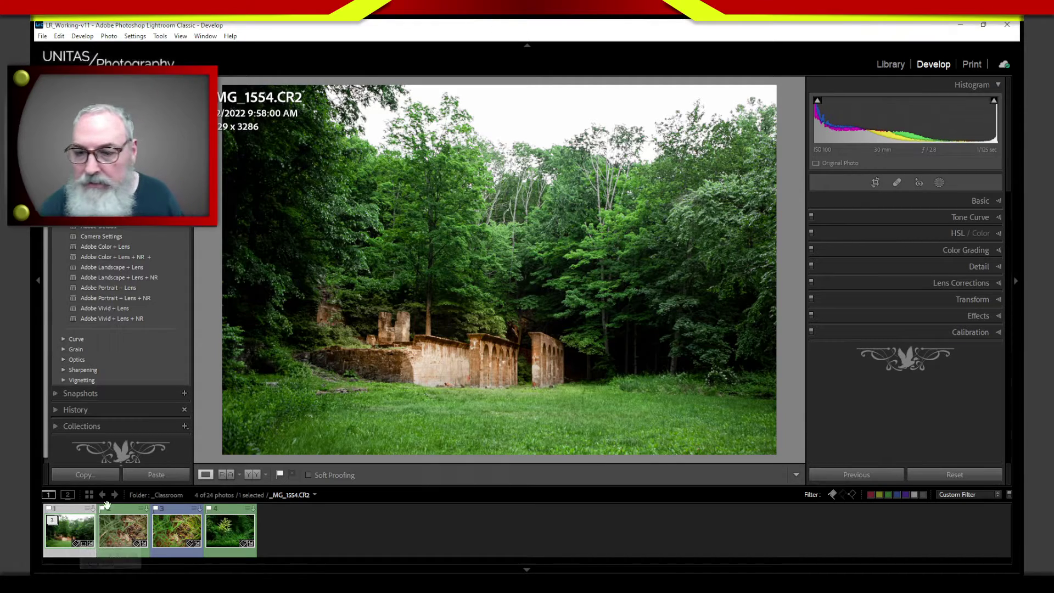
mouse_move(83, 572)
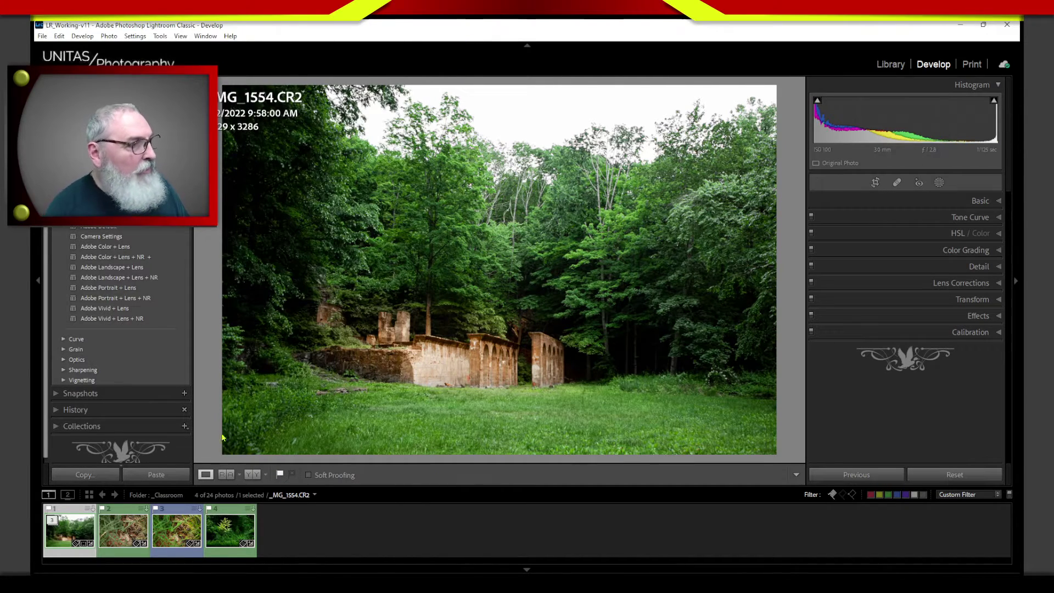
mouse_move(438, 573)
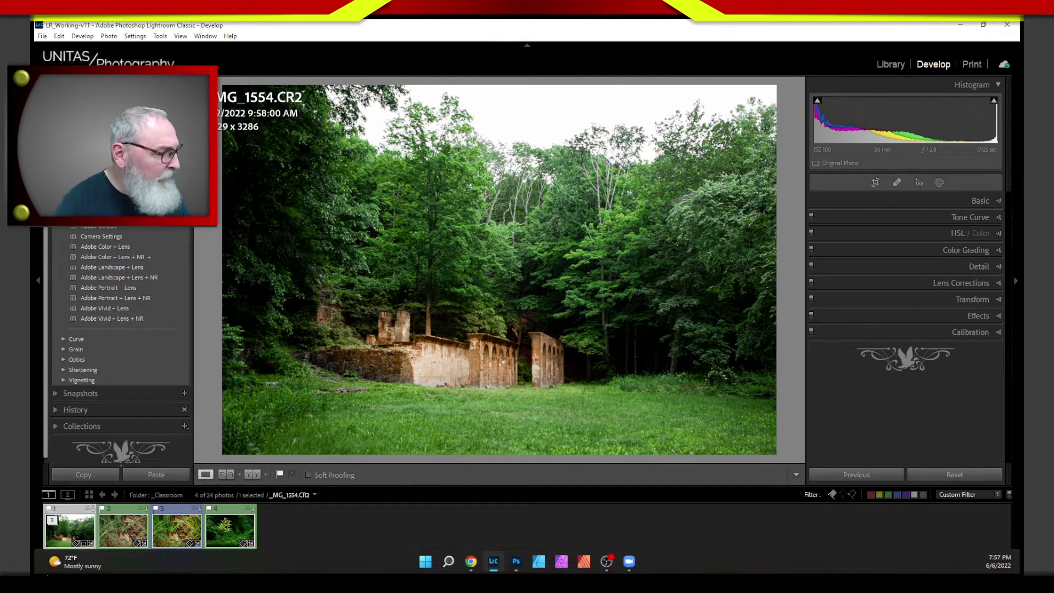
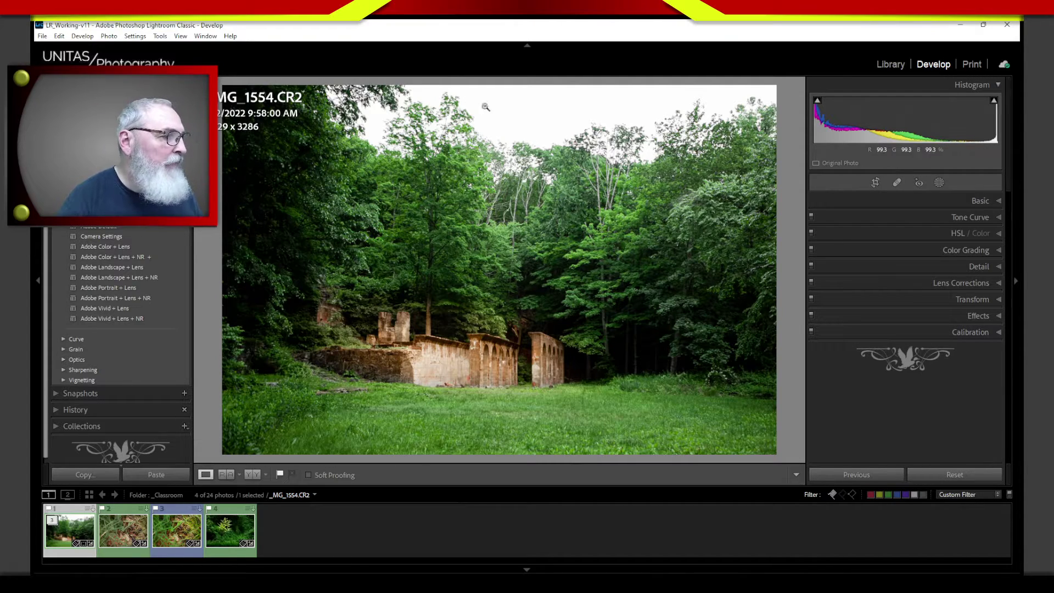
left_click(63, 215)
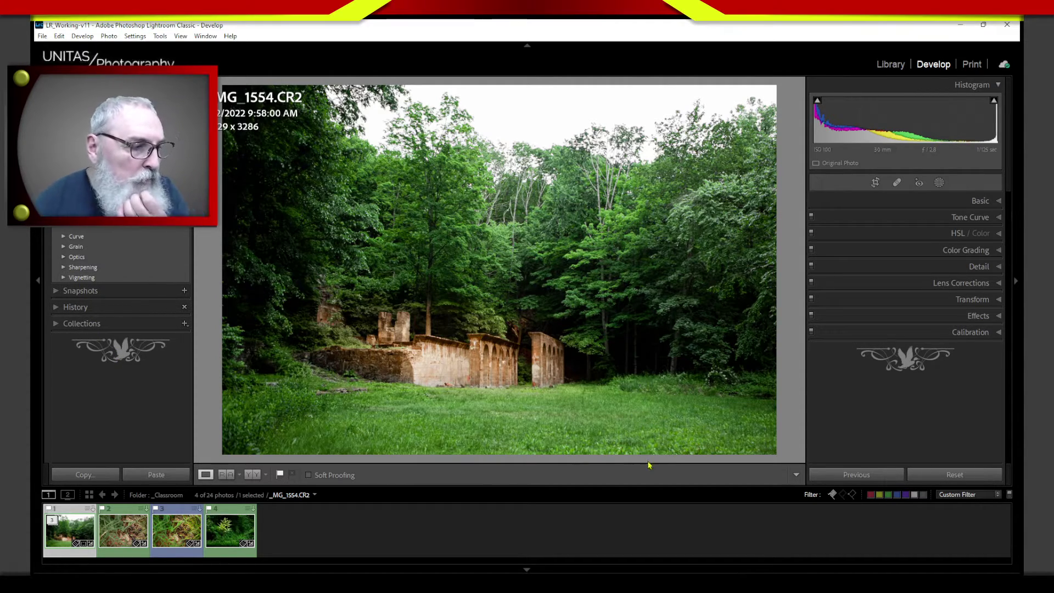
Turn off the Library filter, find the lake photo IMG_9669.tif in the grid and open it in Develop.
key("g")
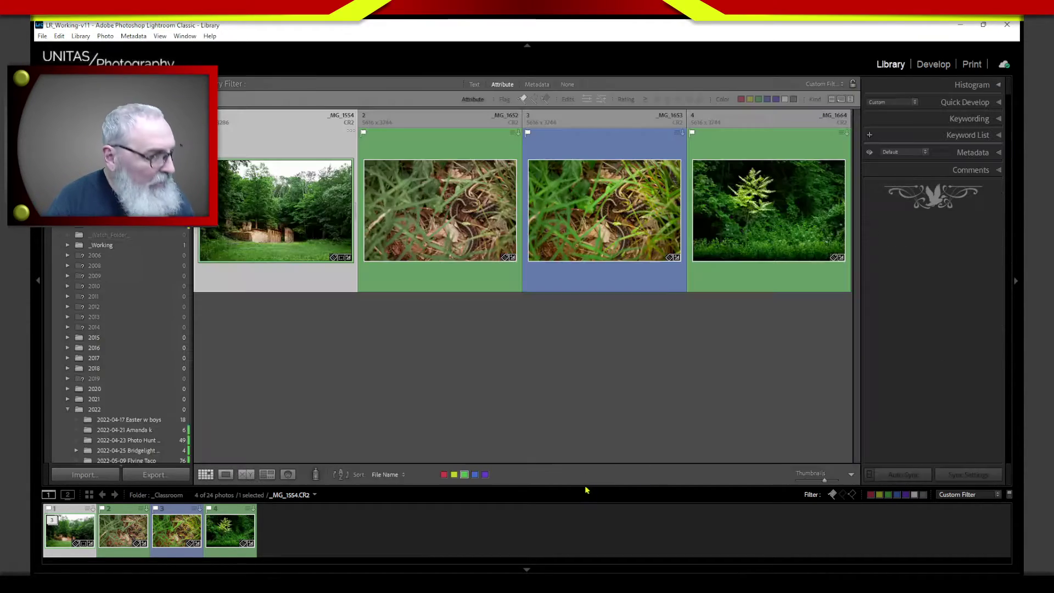
left_click(567, 84)
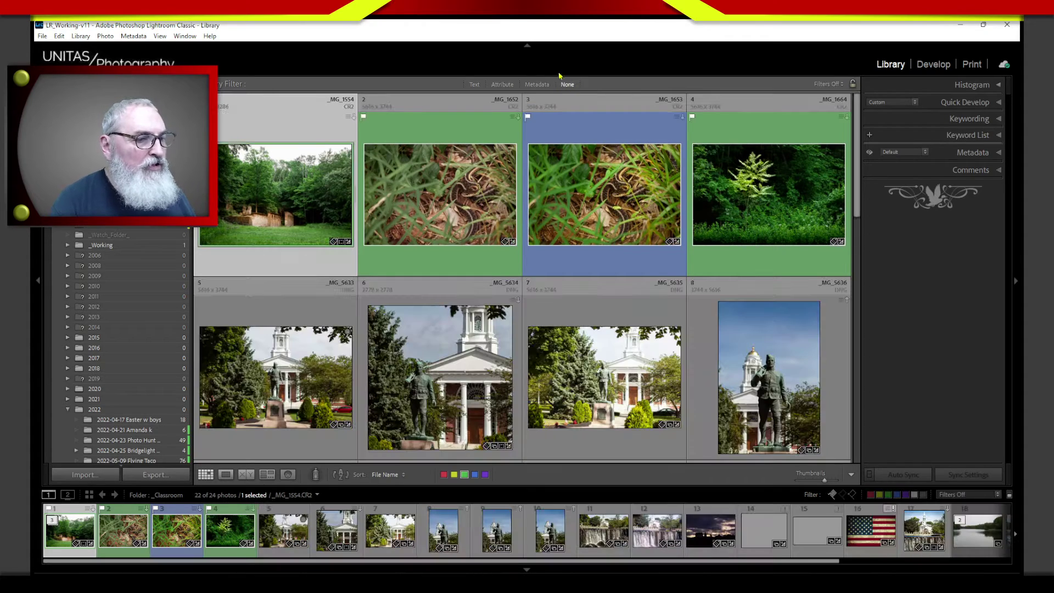
scroll(854, 297, "down", 5)
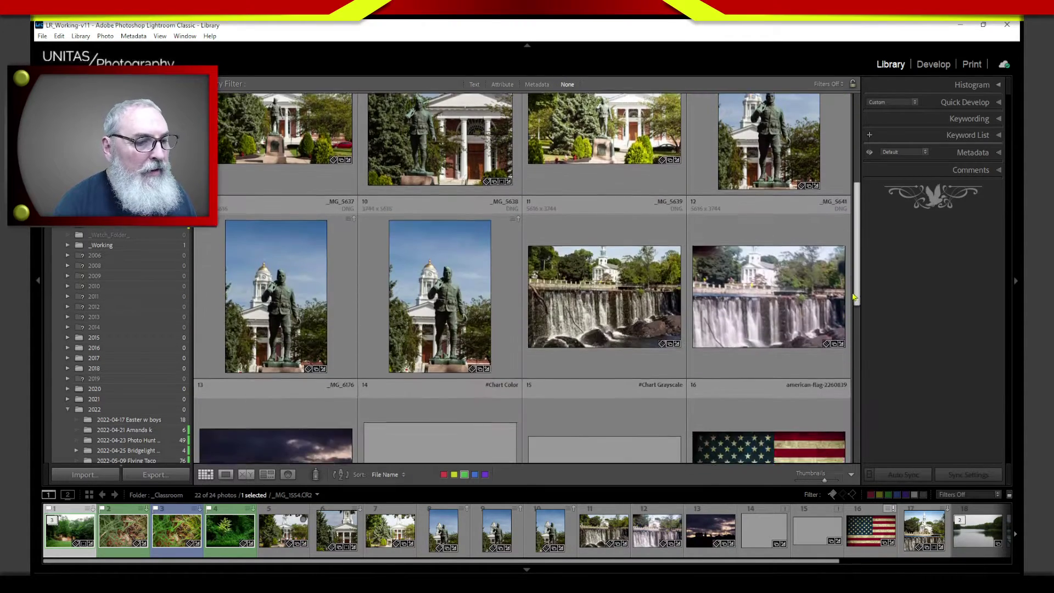
left_click_drag(854, 296, 854, 388)
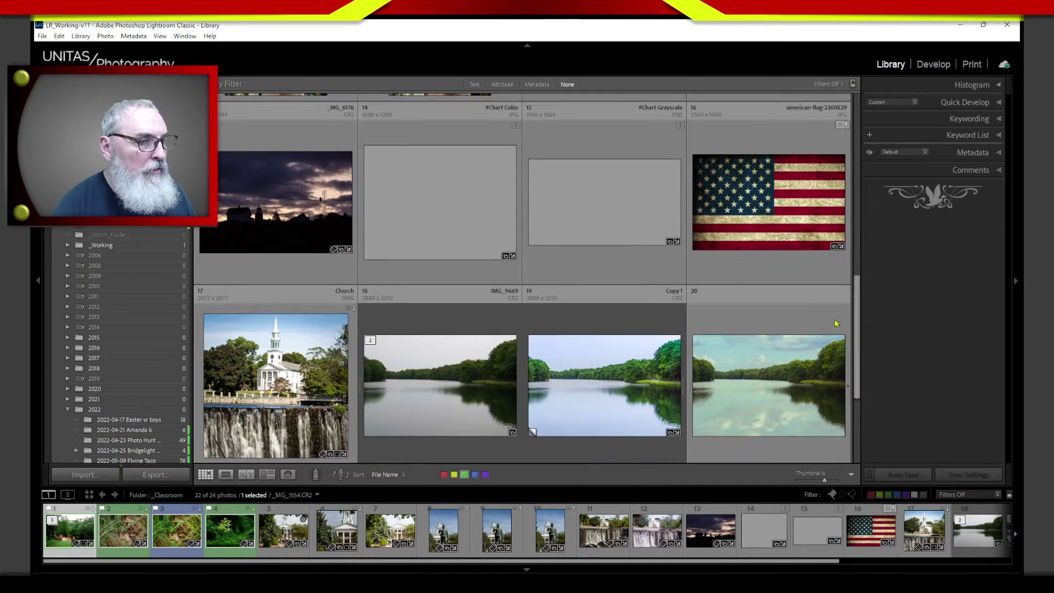
left_click(782, 286)
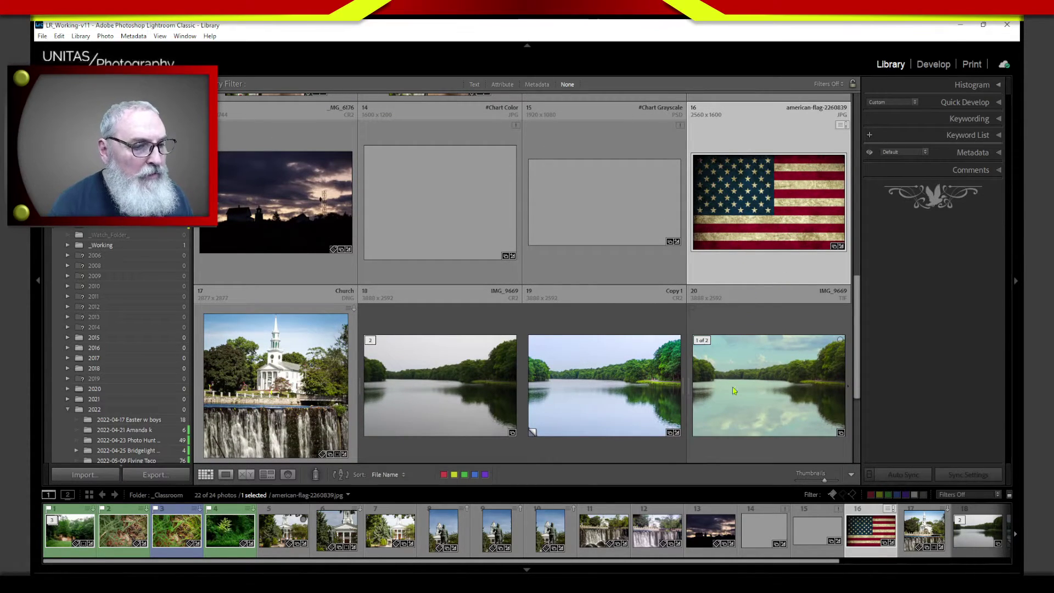
left_click(735, 390)
key("d")
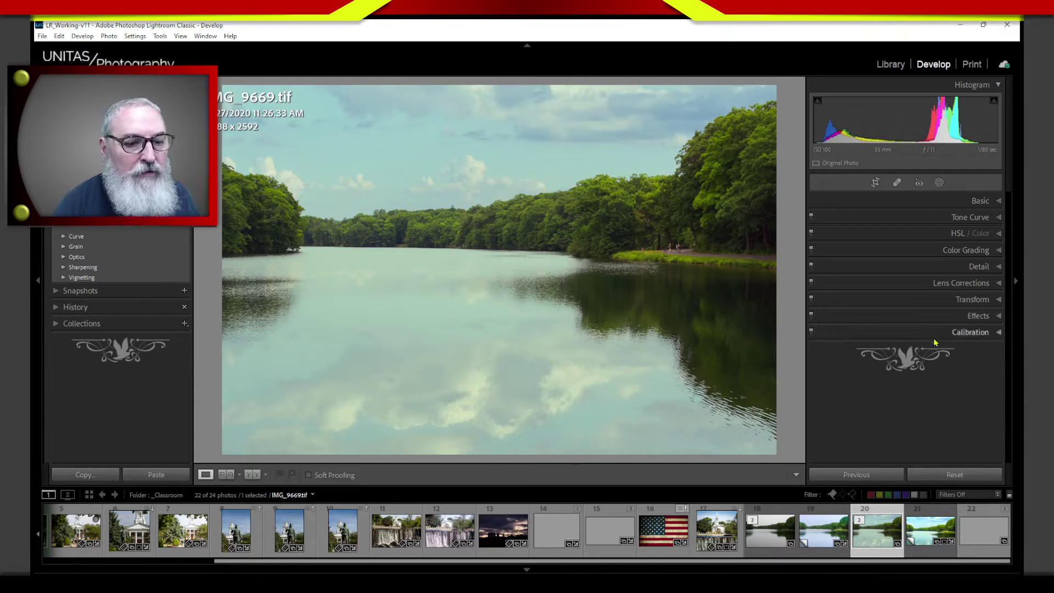
Enable Remove Chromatic Aberration and Profile Corrections for IMG_9669.tif, with the lens profile setup on Auto.
left_click(998, 283)
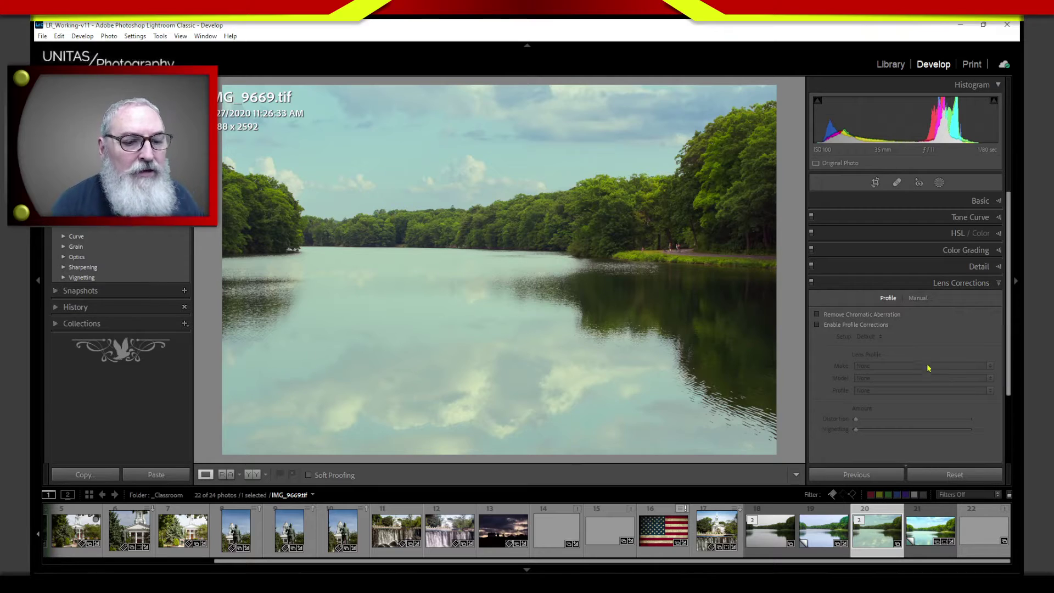
left_click(831, 316)
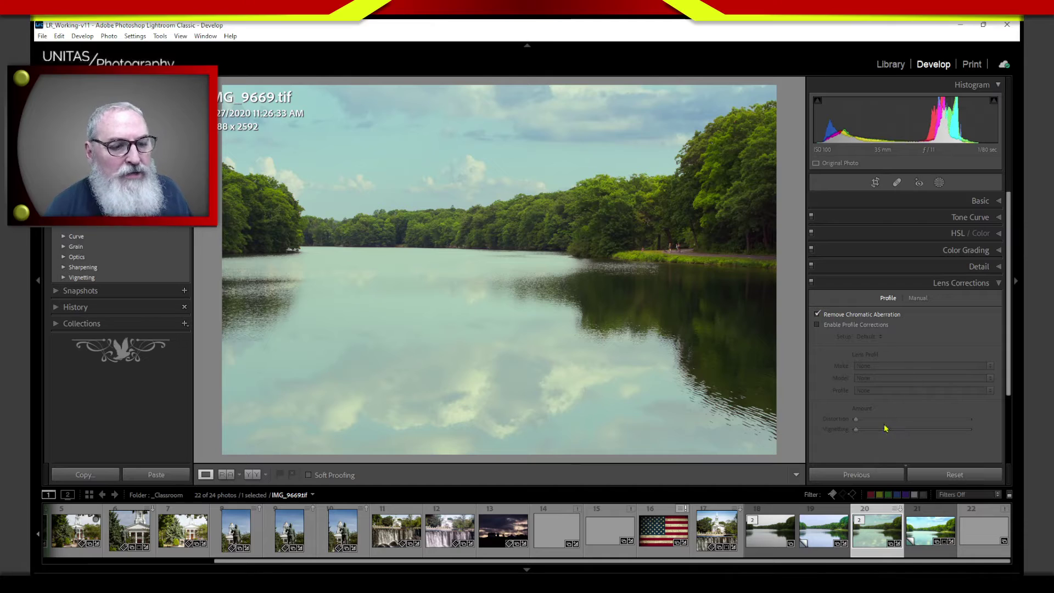
left_click(818, 325)
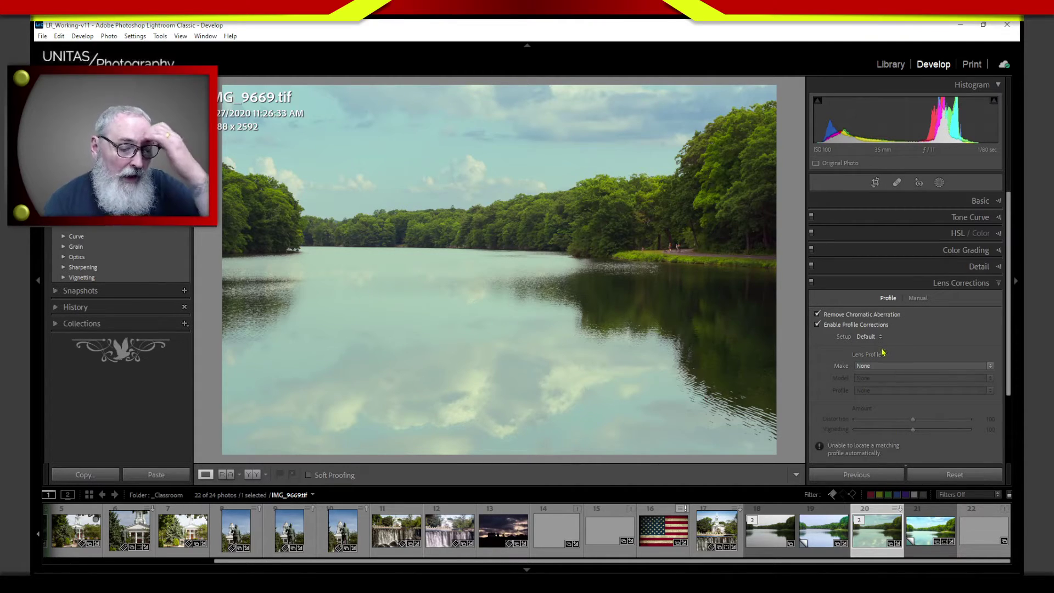
left_click(873, 336)
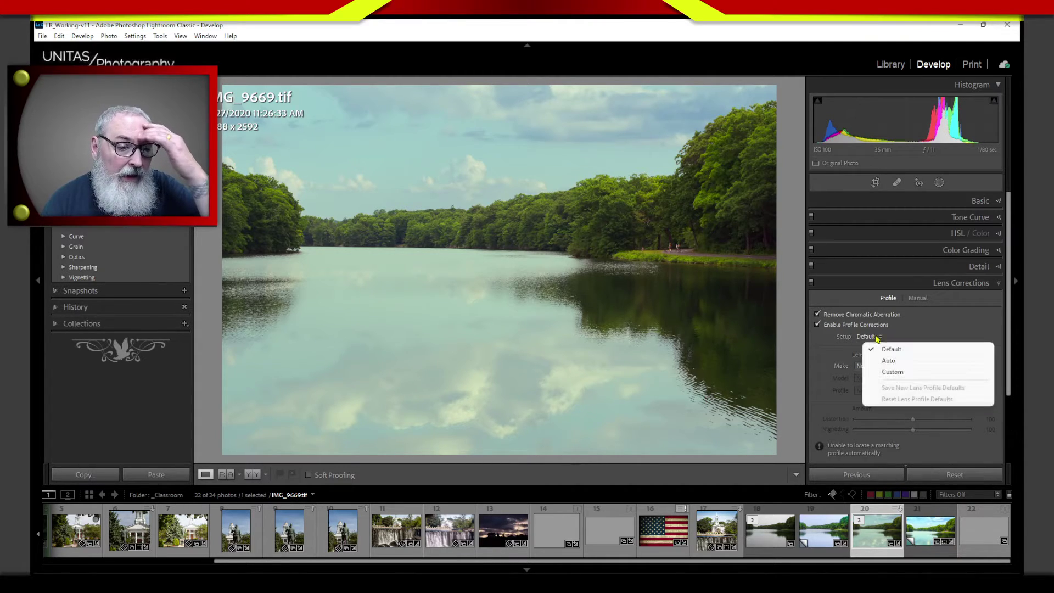
left_click(889, 363)
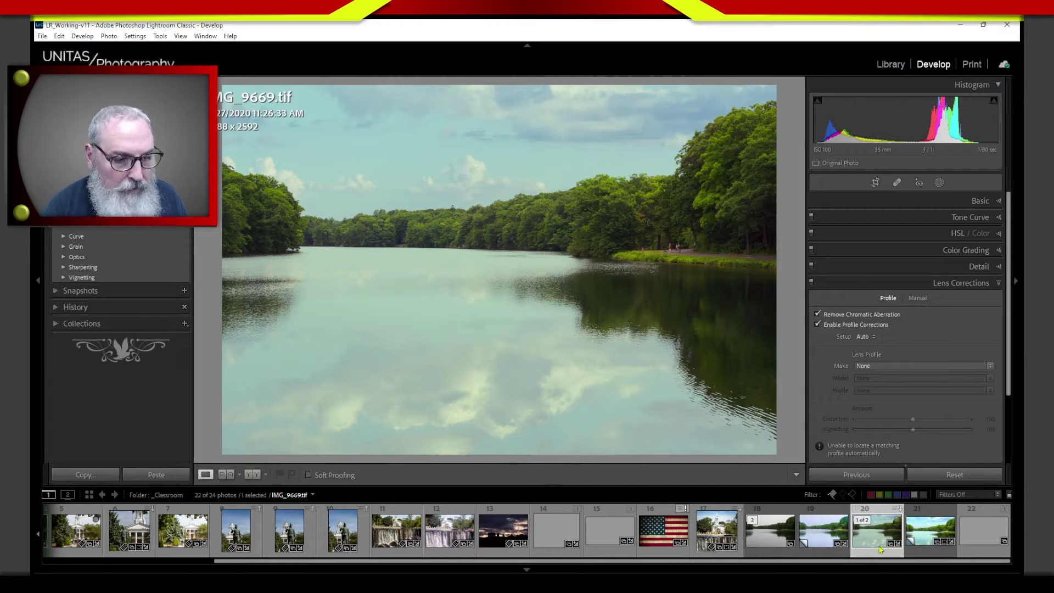
Open IMG_9669.CR2 and enable Remove Chromatic Aberration and Profile Corrections, with the lens profile setup on Auto.
left_click(772, 538)
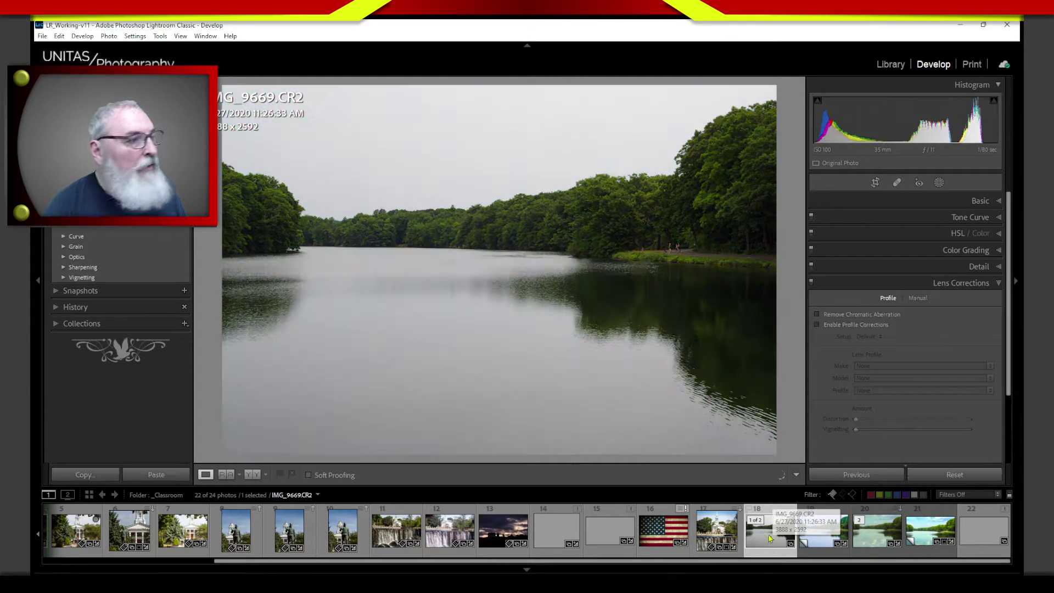
left_click(818, 315)
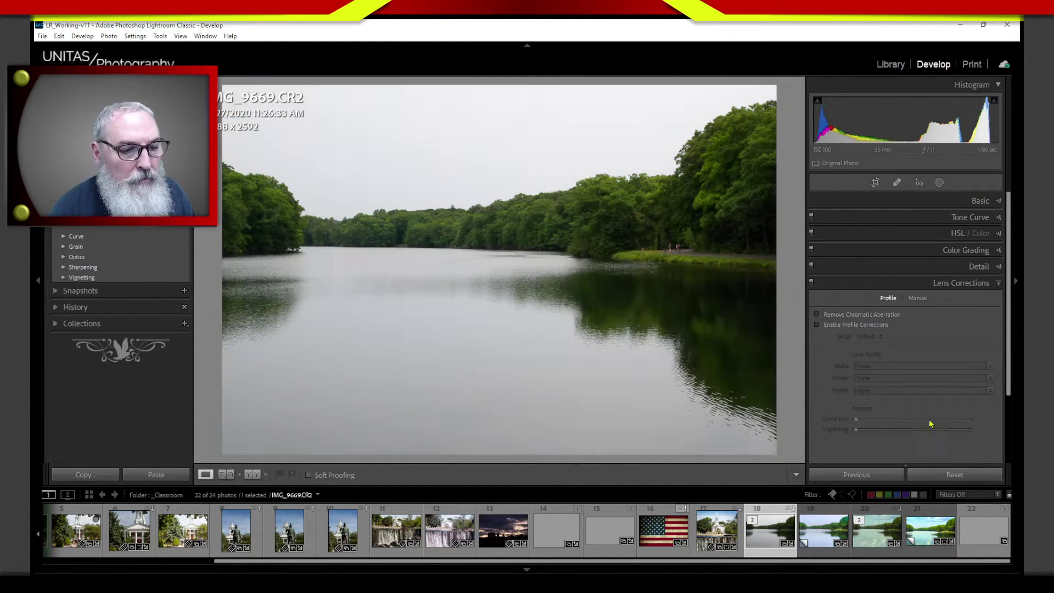
left_click(818, 314)
left_click(818, 315)
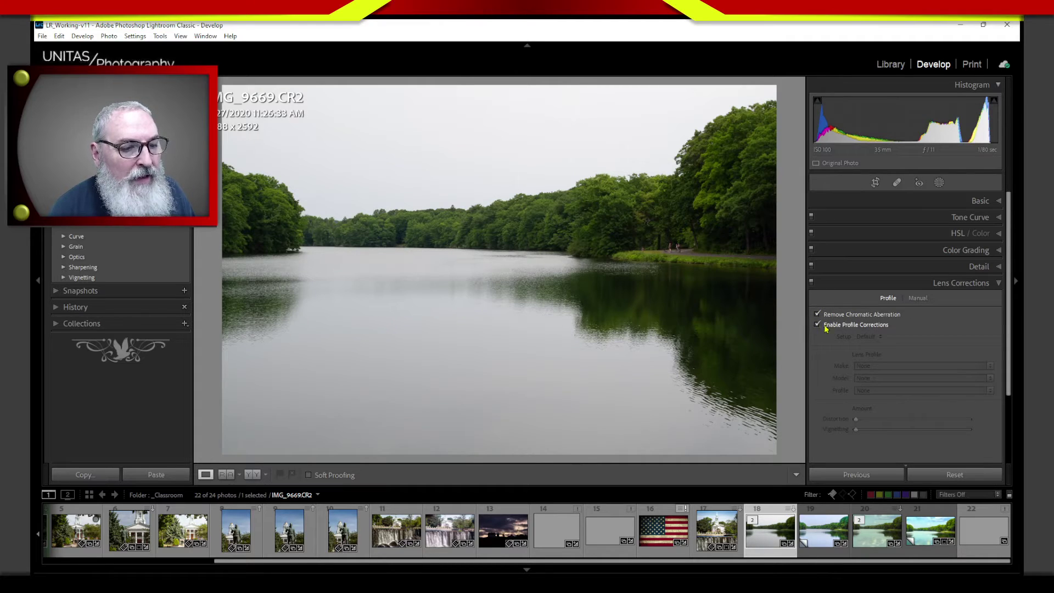
left_click(826, 327)
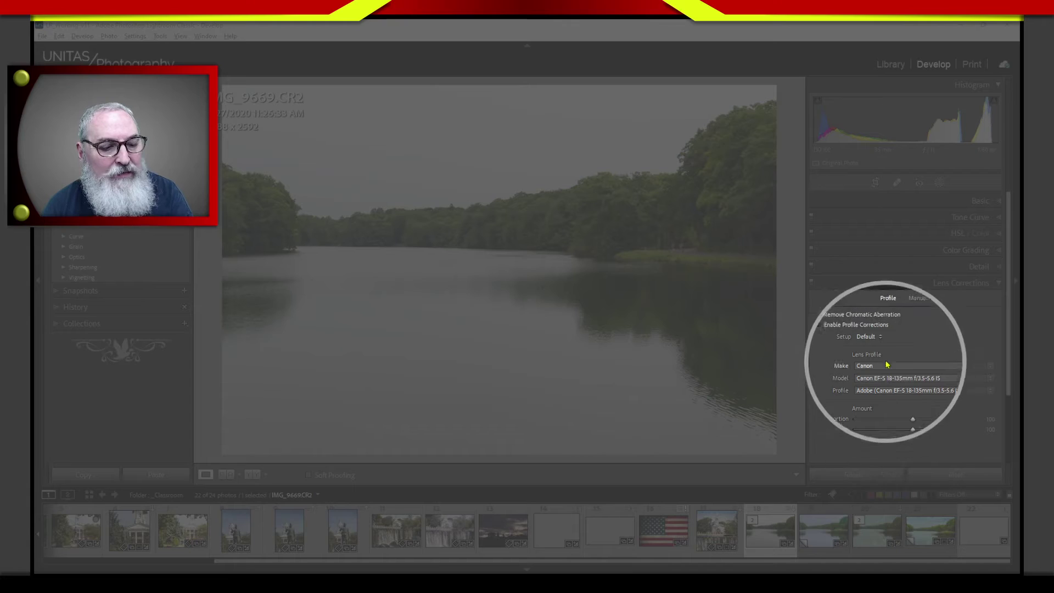
left_click(869, 337)
left_click(886, 362)
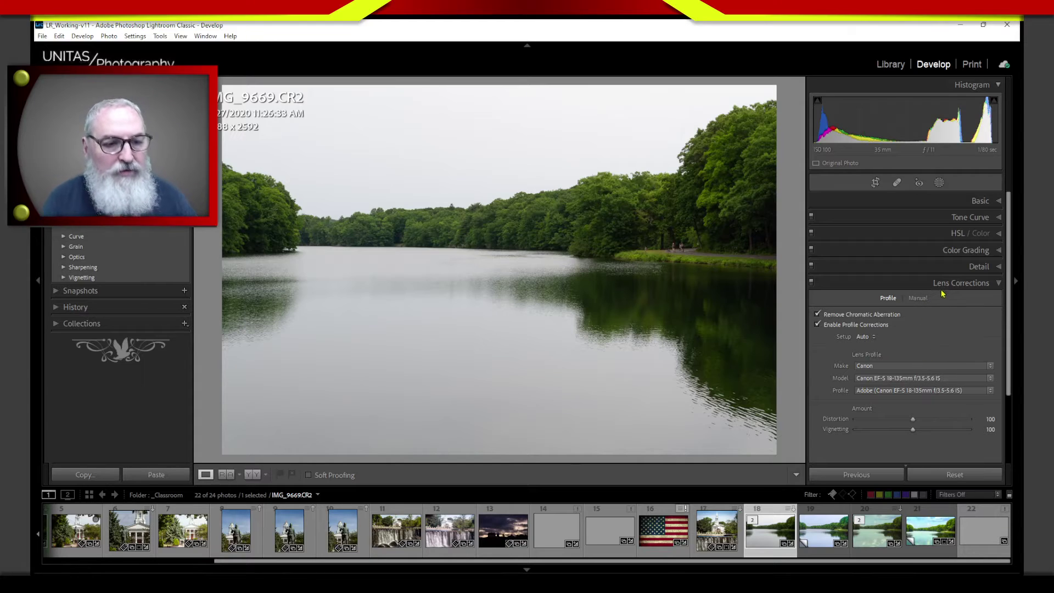
In the Basic adjustments of IMG_9669.CR2, set Texture to +20 and Clarity to +10.
left_click(955, 201)
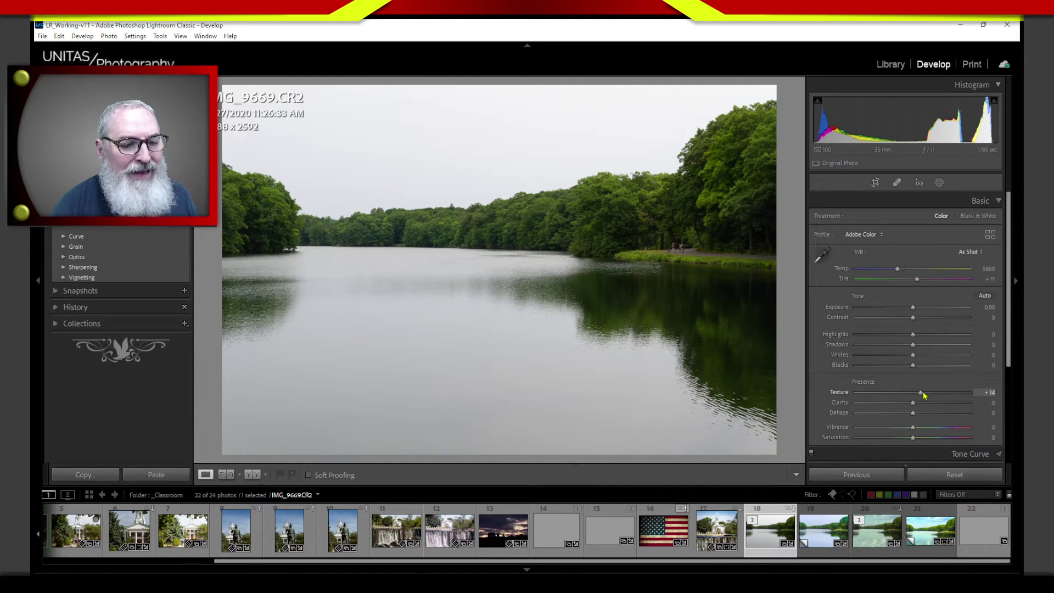
left_click_drag(923, 393, 925, 404)
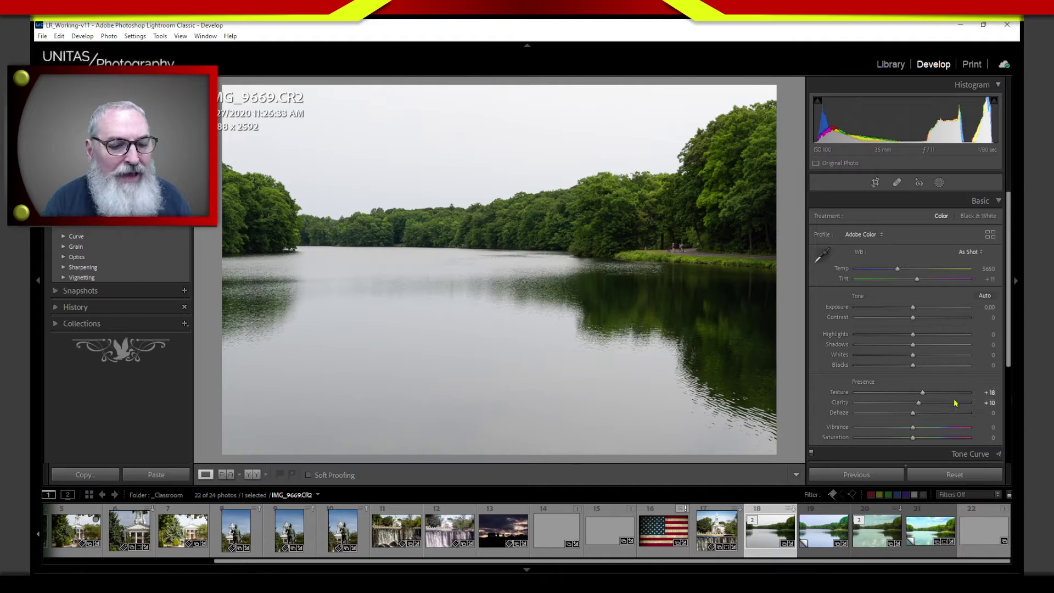
left_click(989, 392)
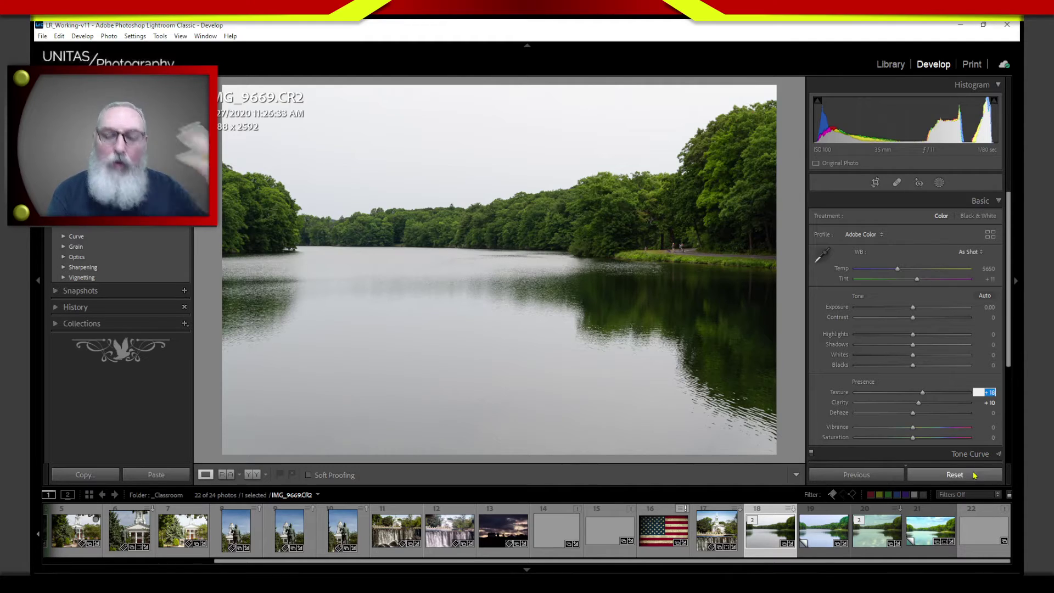
type("20")
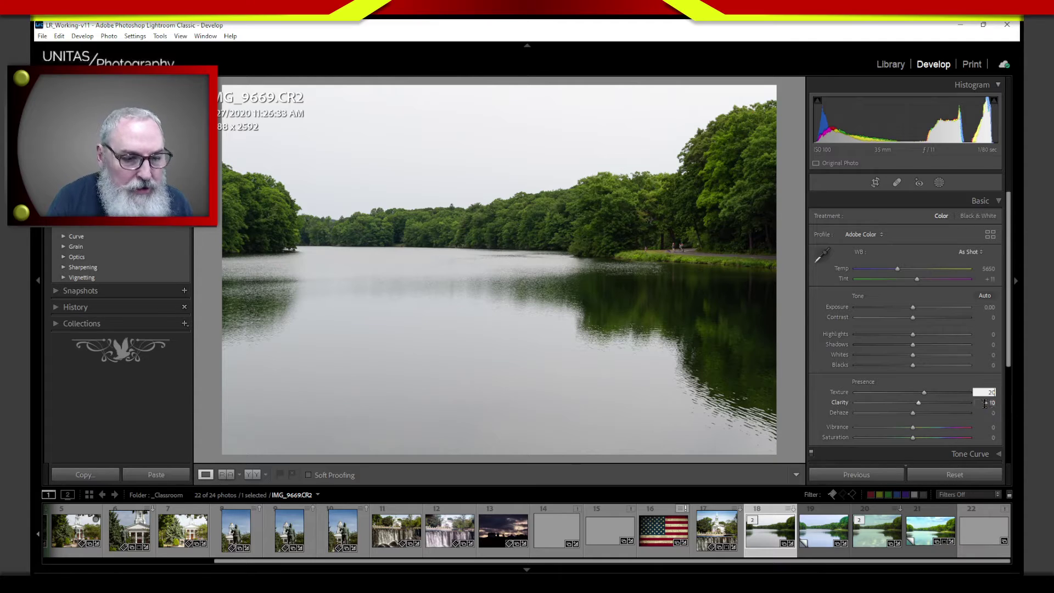
key("Tab")
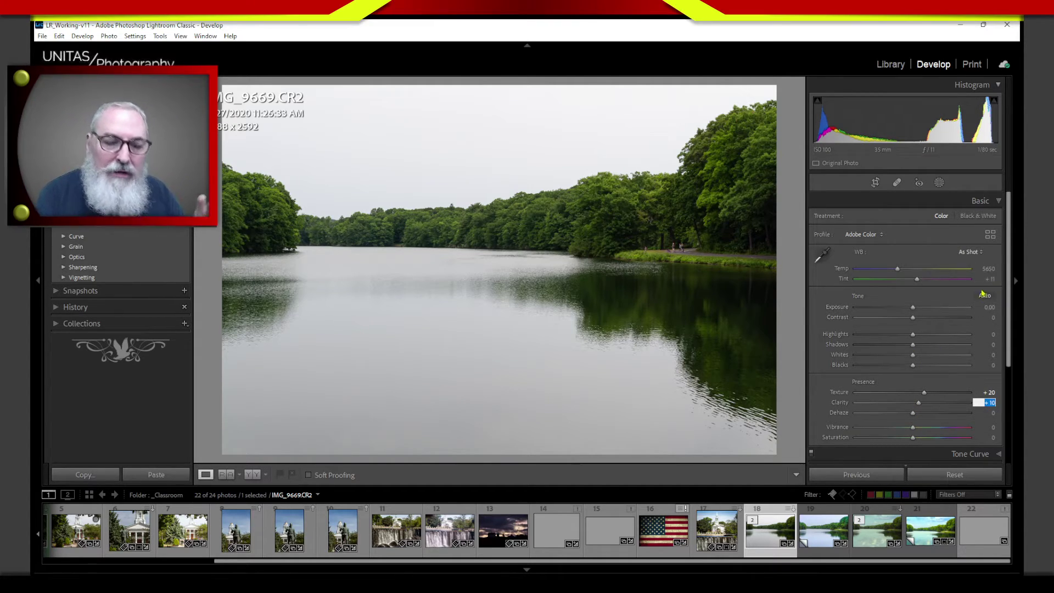
Lower the Highlights of IMG_9669.CR2 to -20.
left_click(914, 340)
left_click(902, 339)
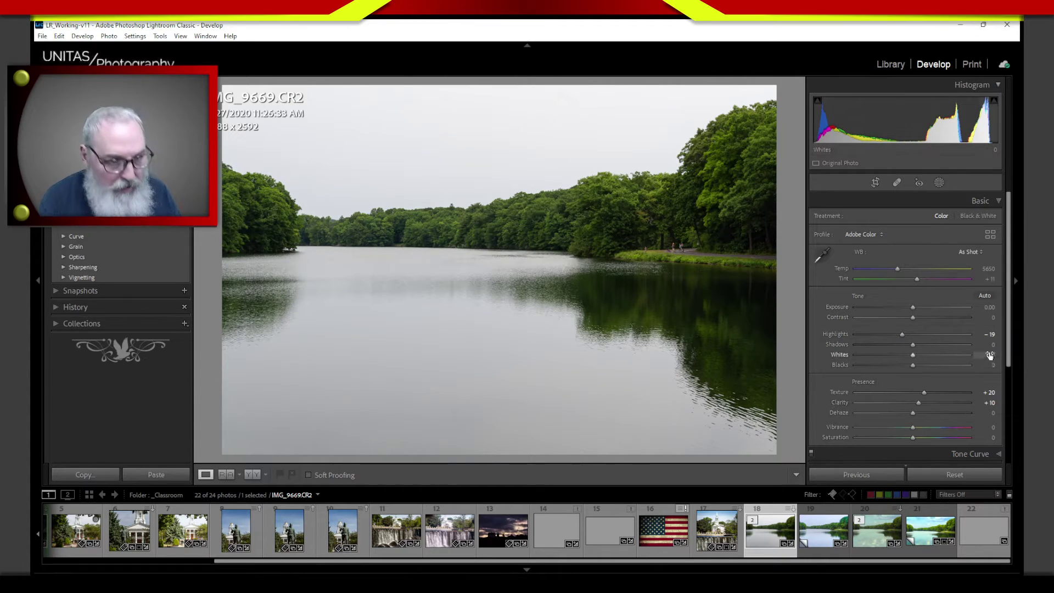
left_click(984, 334)
key("Down")
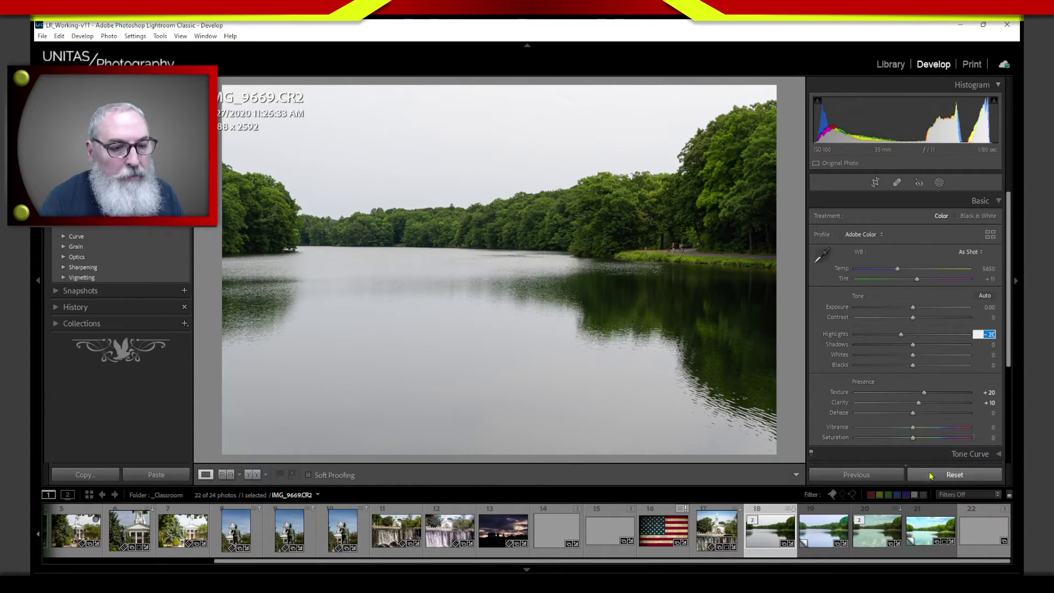
Lower the Whites of IMG_9669.CR2 to -10.
left_click(984, 356)
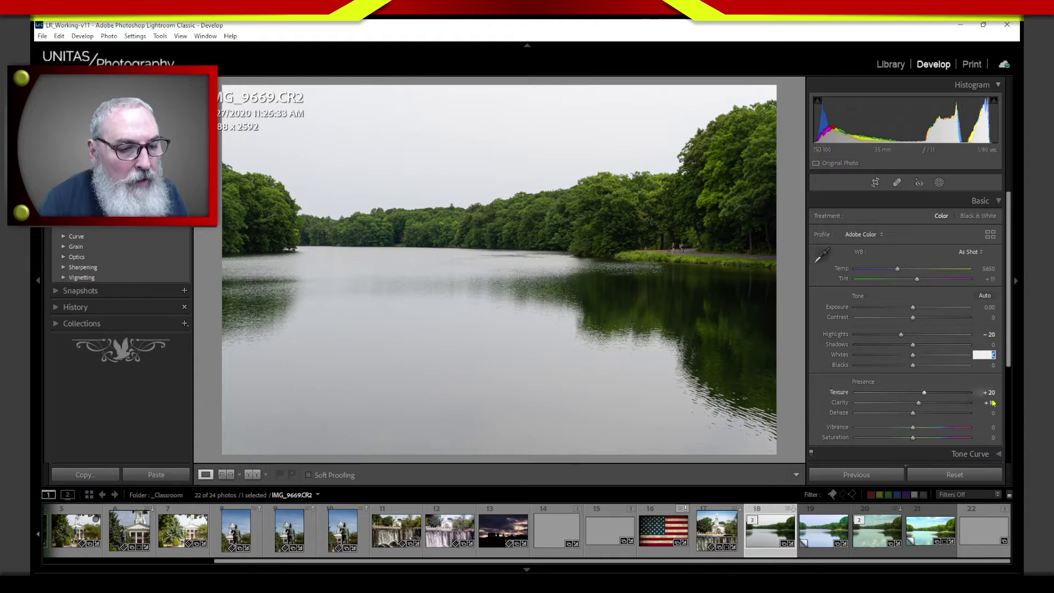
key("Down")
key("Down")
key("Down")
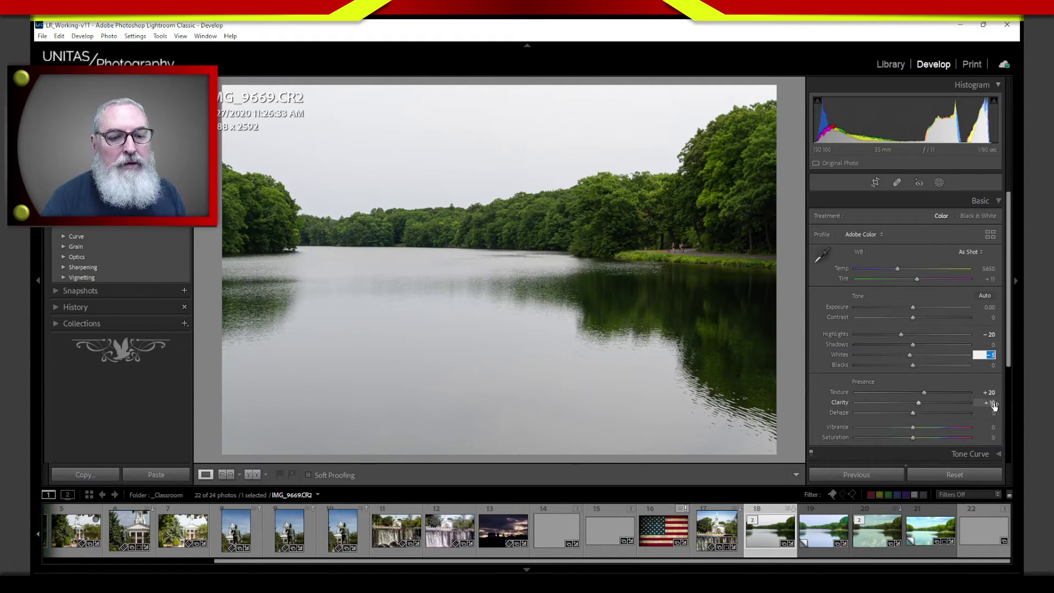
key("Down")
key("Down")
key("Down")
key("Down")
key("Down")
key("Down")
key("Down")
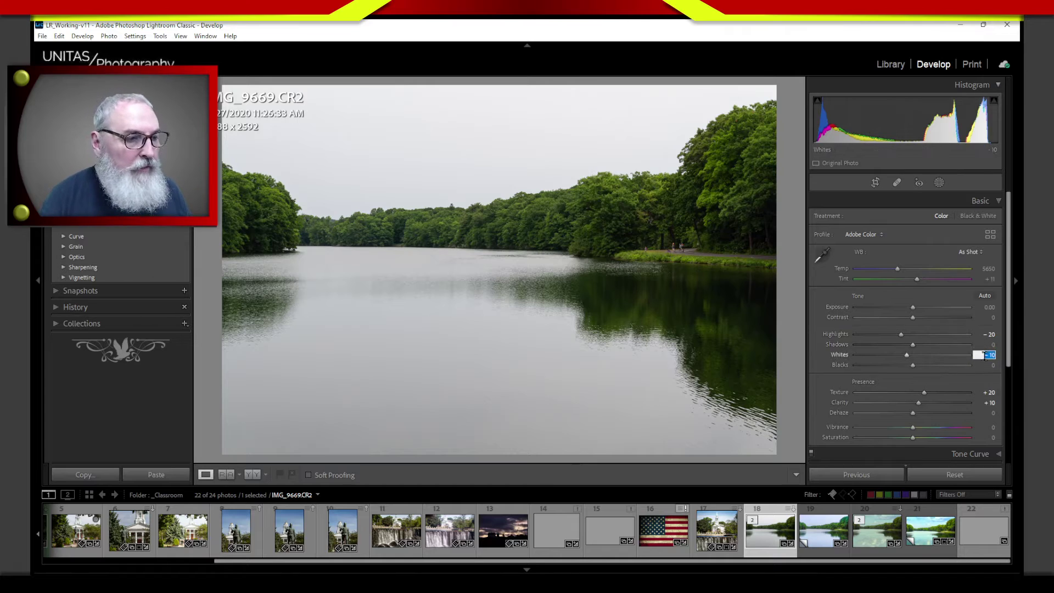
Raise the Blacks of IMG_9669.CR2 to +10.
left_click(983, 365)
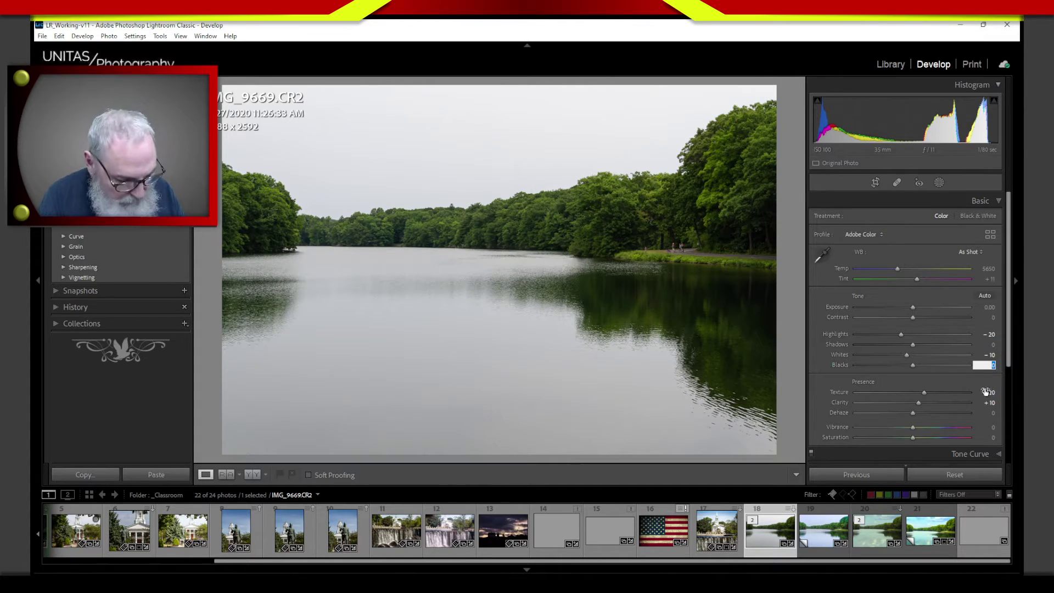
key("Up")
key("Up")
key("Up")
key("Up")
key("Up")
key("Up")
key("Up")
key("Up")
key("Up")
key("Up")
Try Shadows at +100 on IMG_9669.CR2 and settle on +20.
left_click(992, 345)
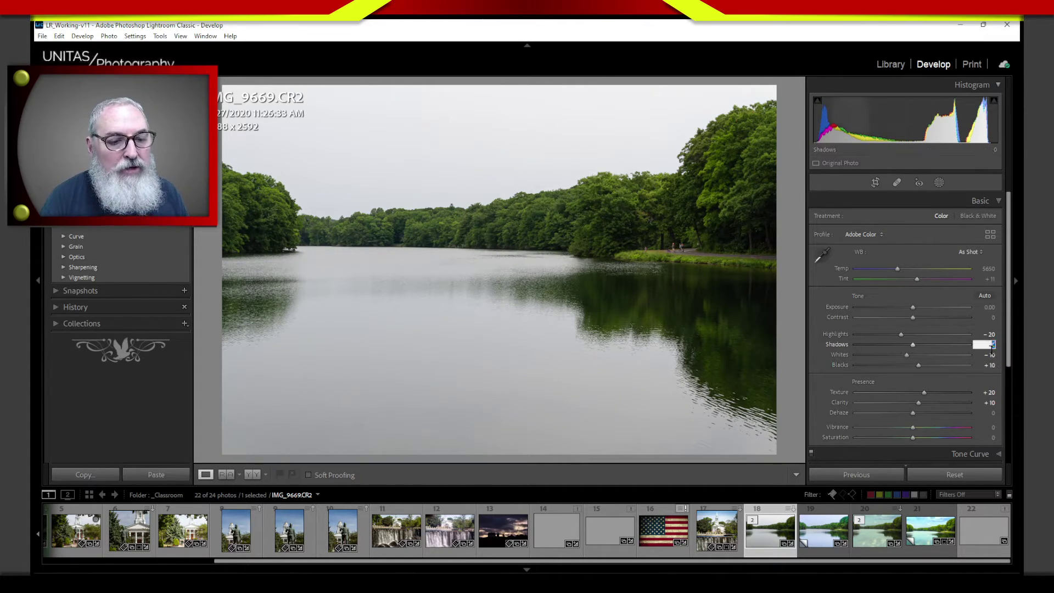
type("100")
key("Return")
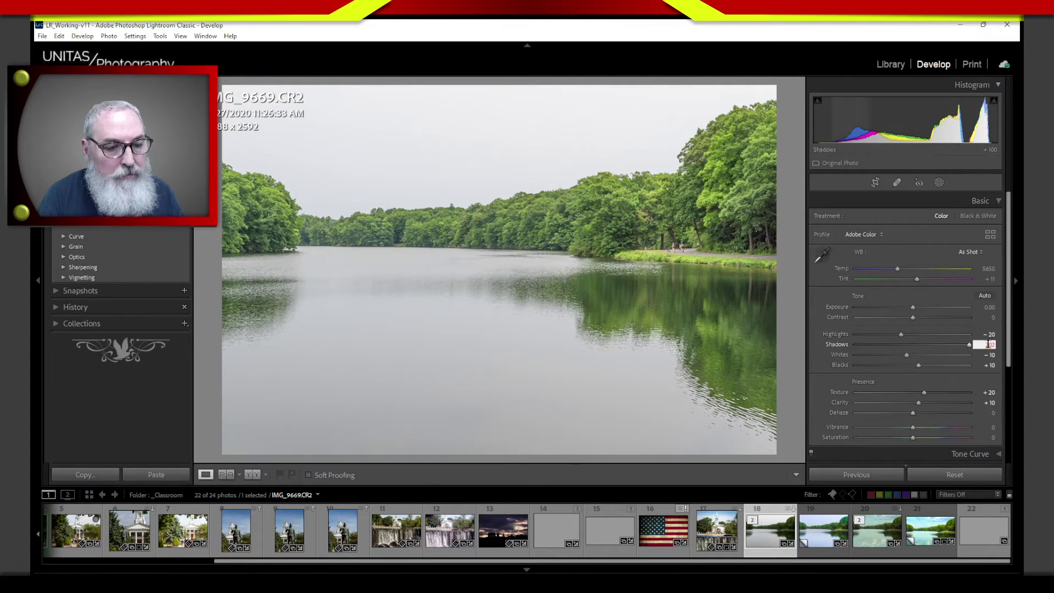
type("202")
key("Return")
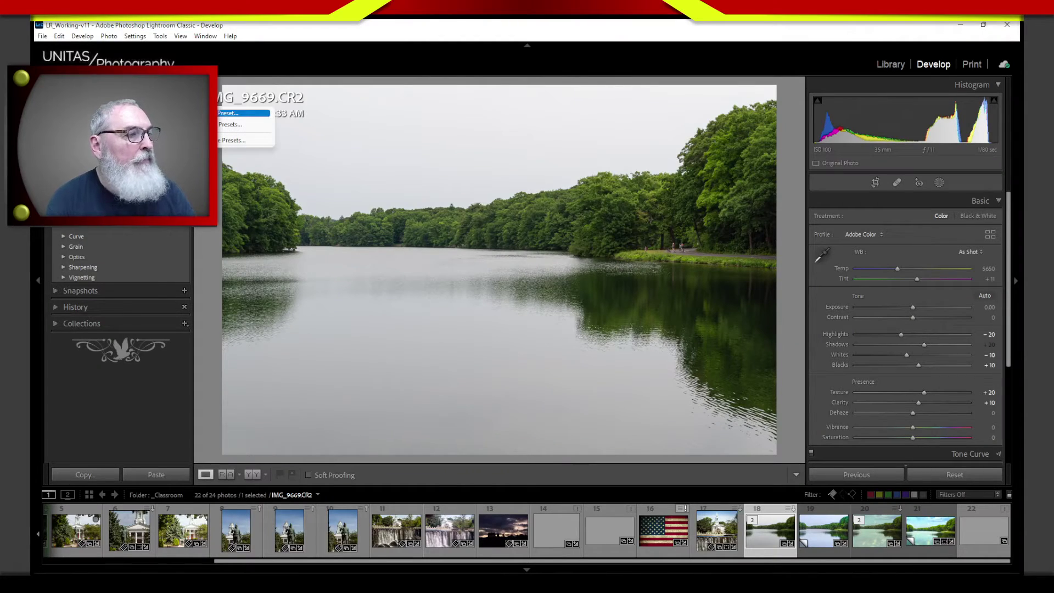
Start a new develop preset named "Import normal" in the User Presets group.
left_click(226, 114)
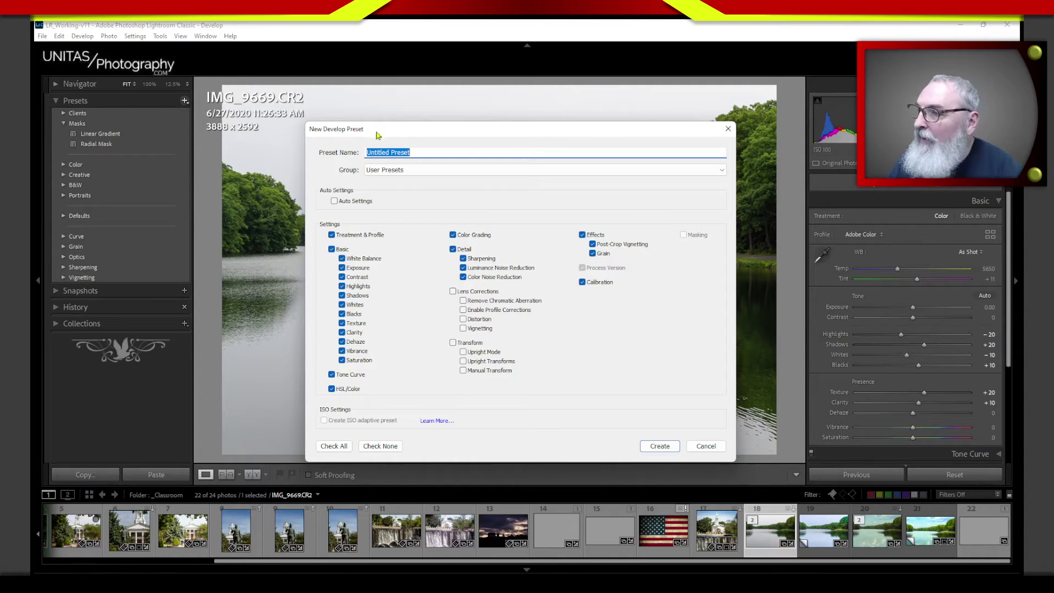
key("Escape")
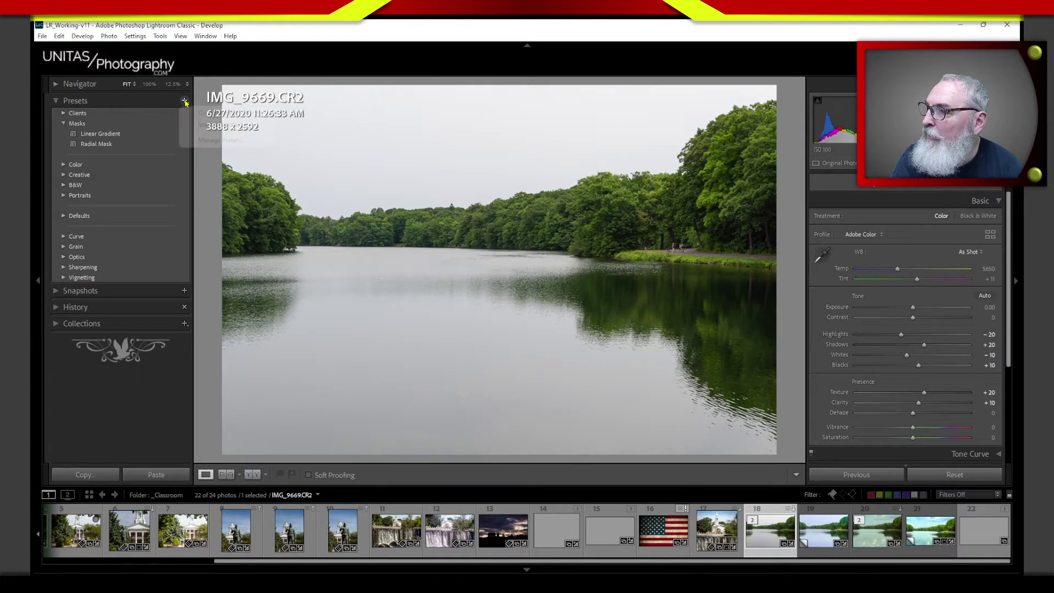
left_click(185, 101)
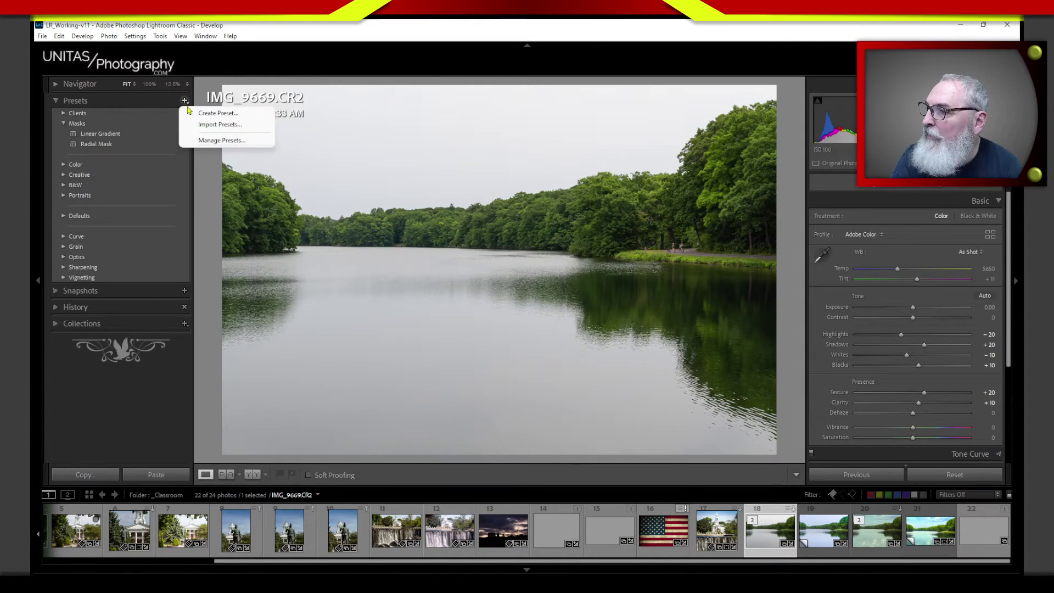
left_click(222, 113)
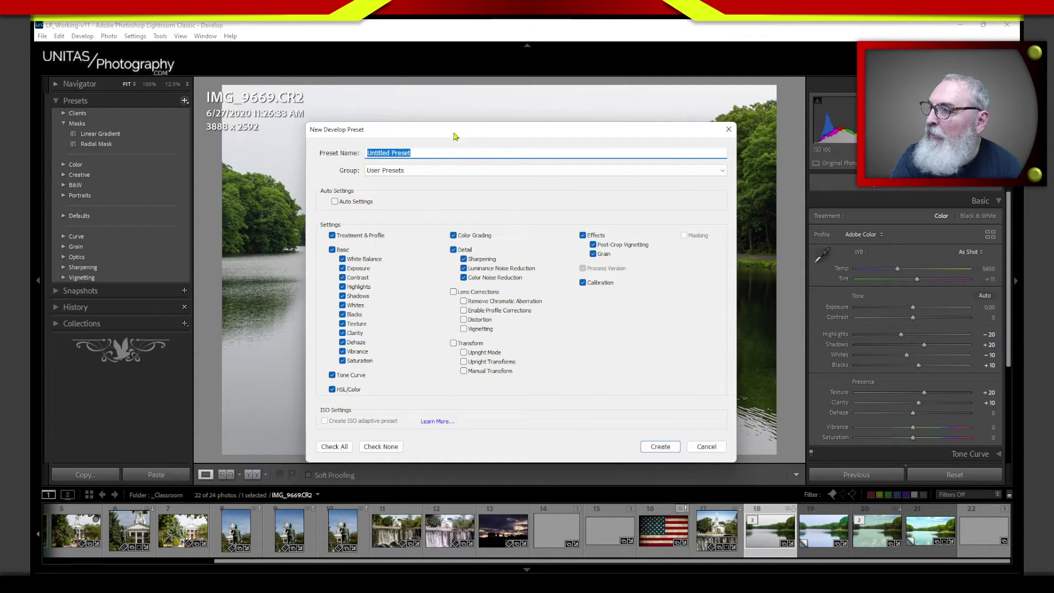
left_click_drag(454, 136, 409, 72)
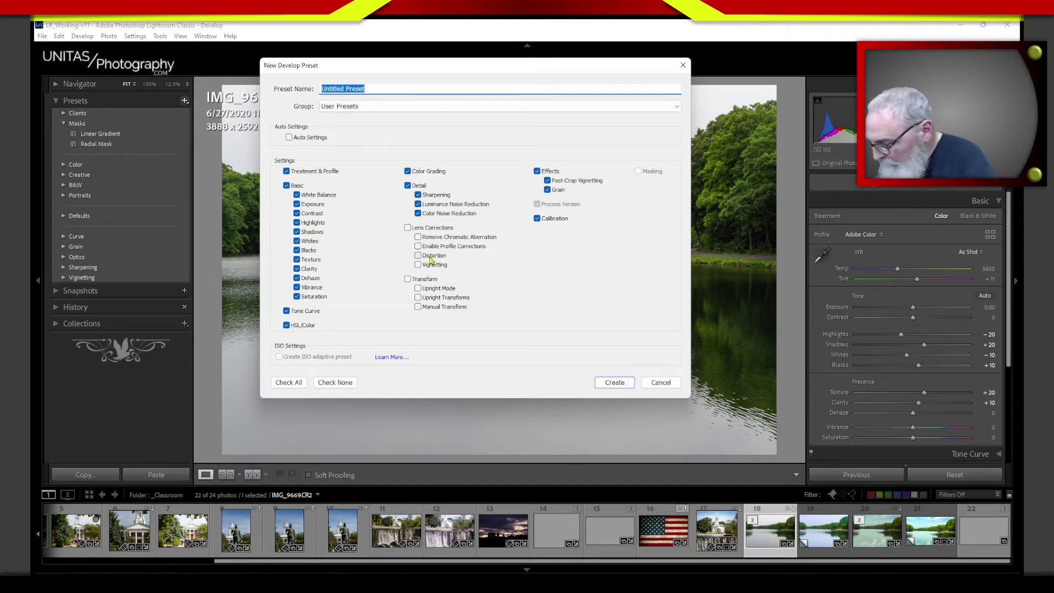
type("Import")
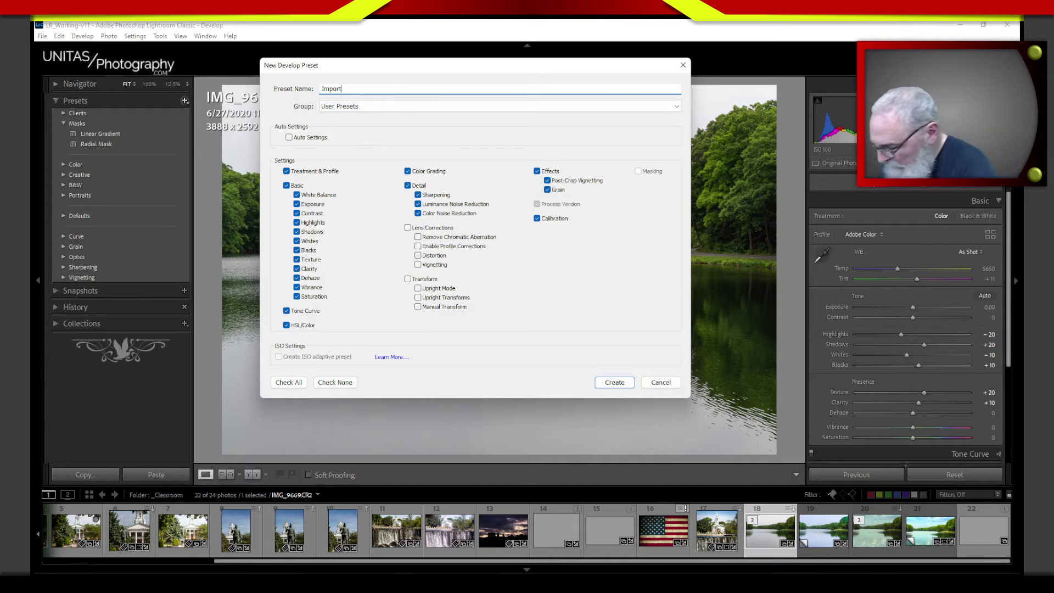
type("normal")
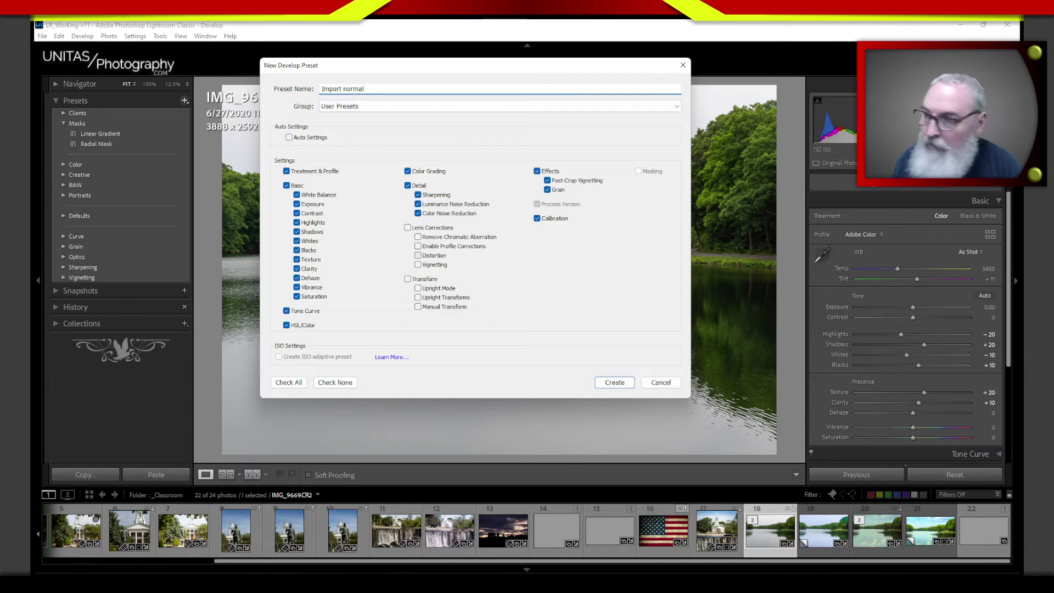
left_click(677, 106)
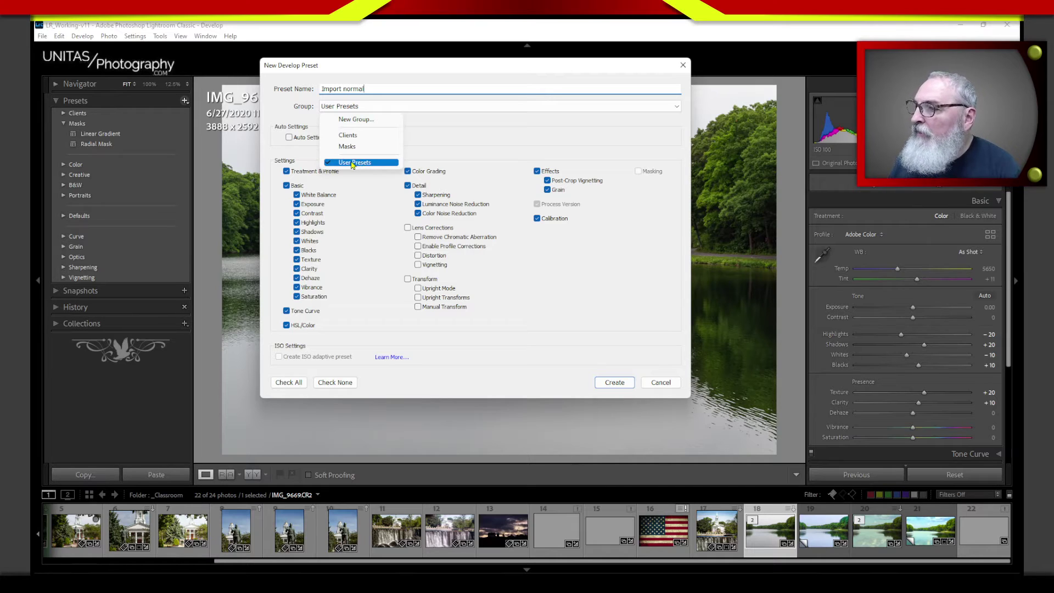
left_click(358, 164)
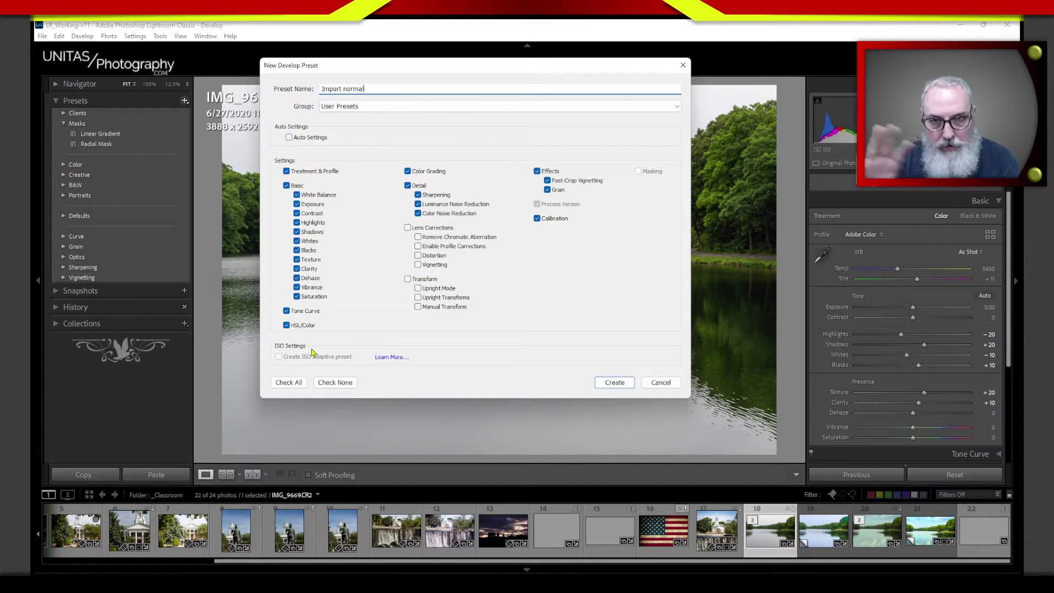
left_click(293, 386)
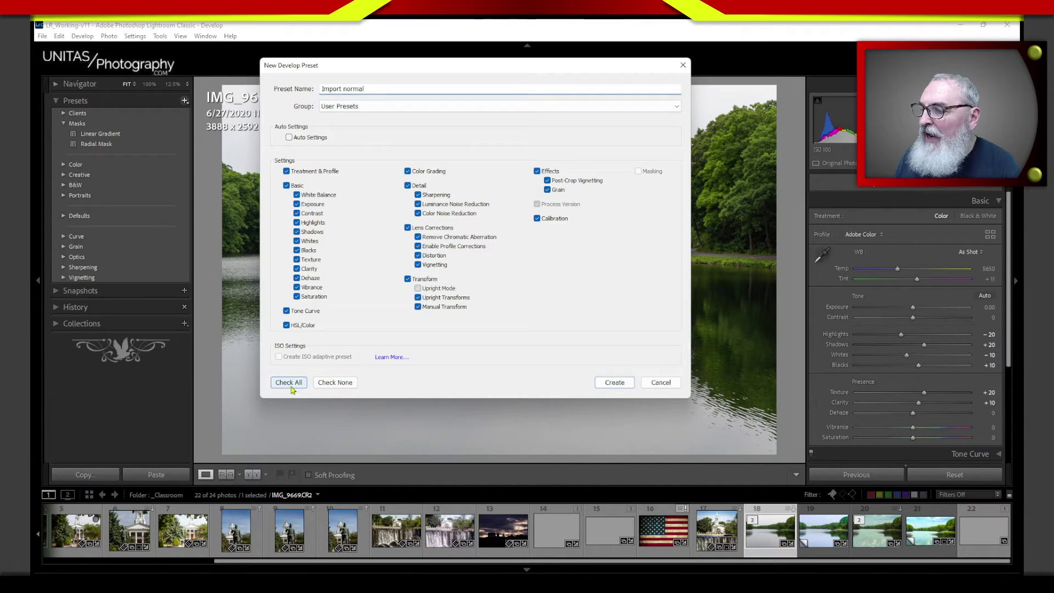
left_click(323, 386)
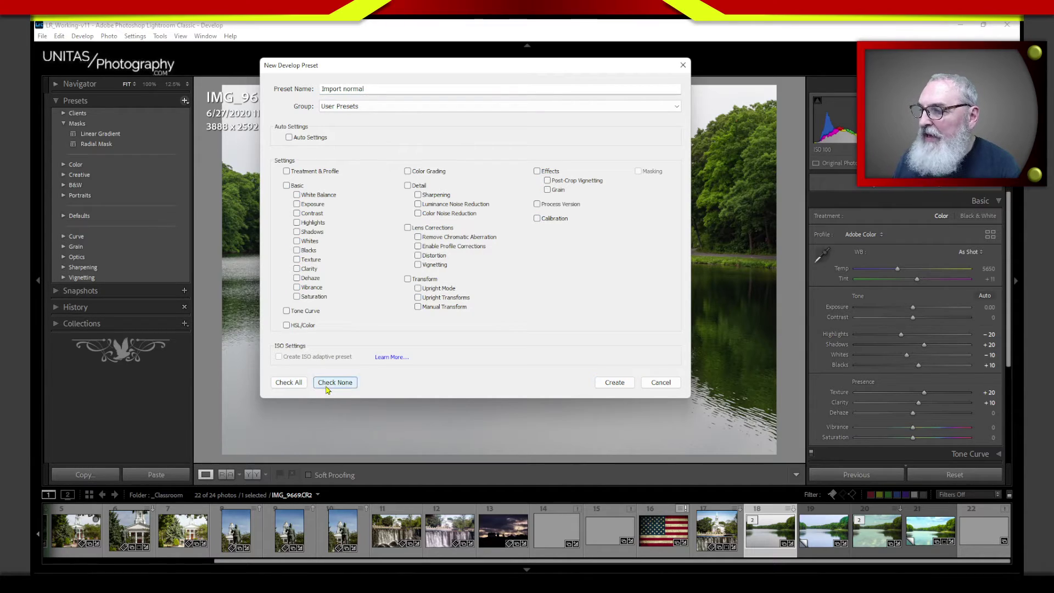
left_click(297, 385)
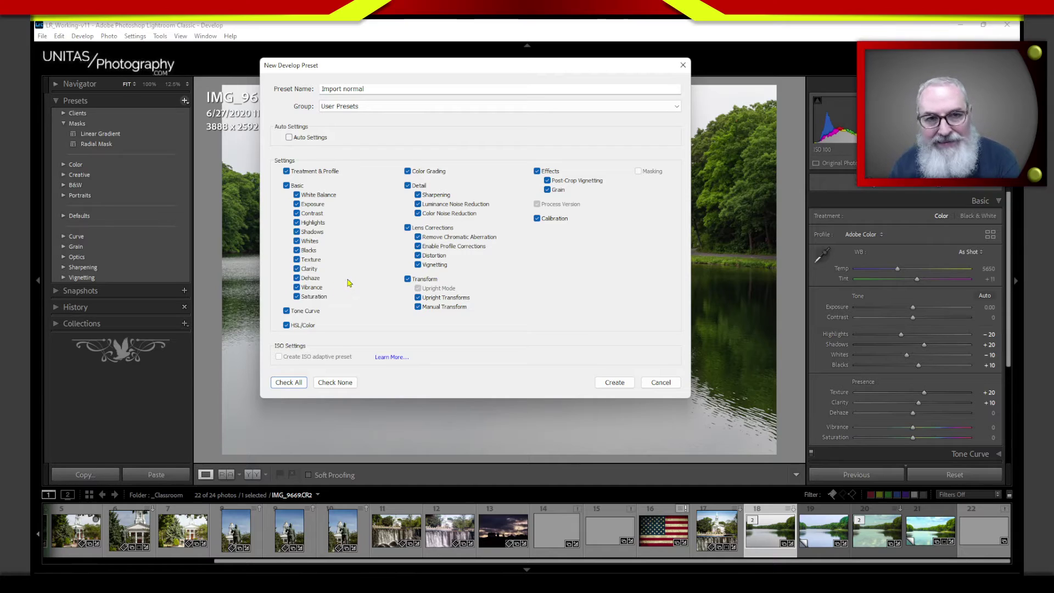
Create the "Import normal" preset with only Highlights, Shadows, Whites, Blacks, Texture, Clarity and all Lens Corrections included.
left_click(338, 386)
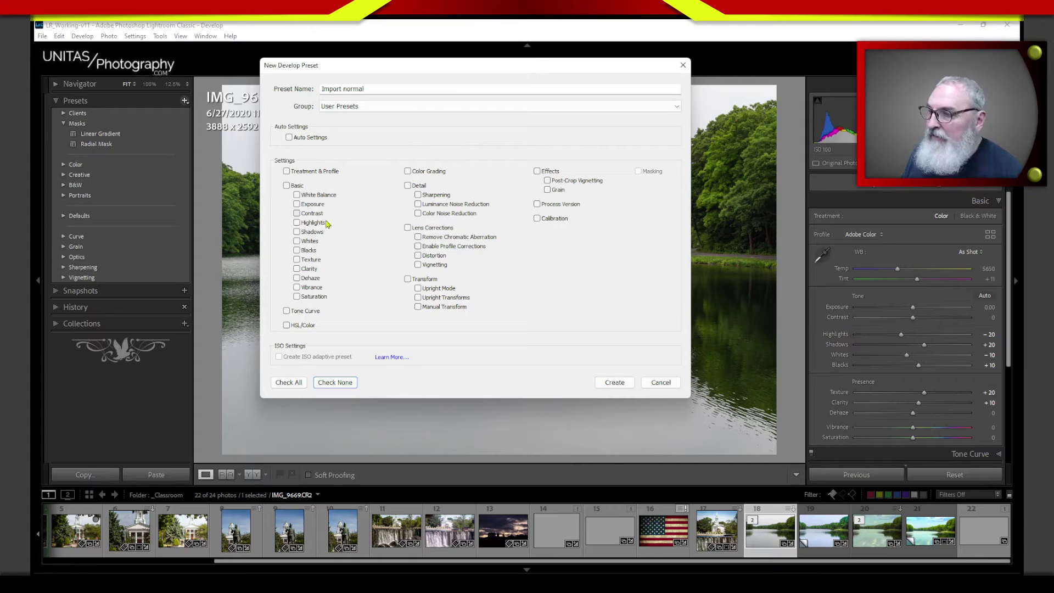
left_click(297, 222)
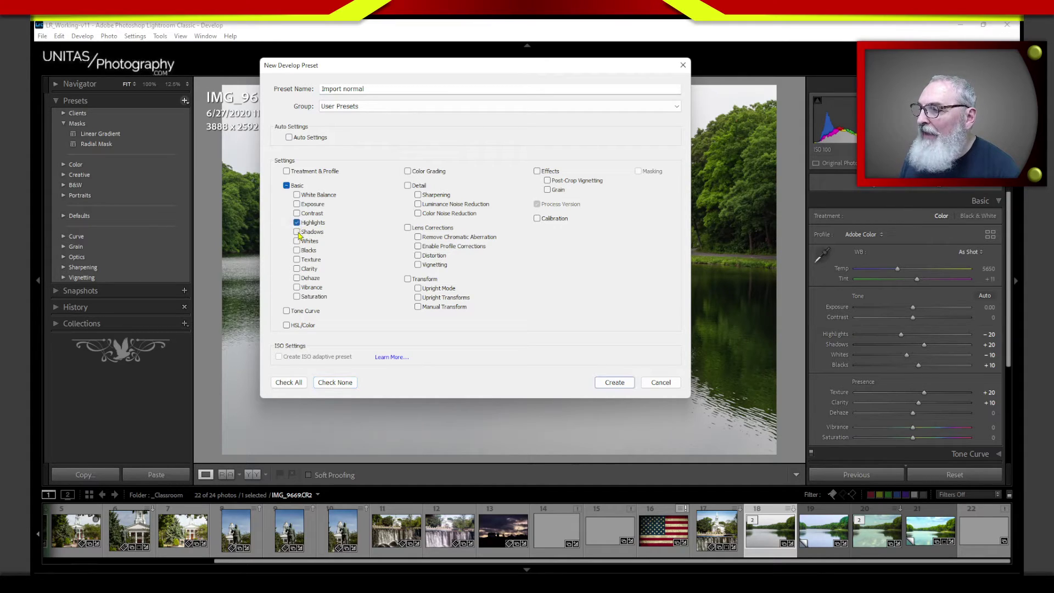
left_click(297, 232)
left_click(296, 242)
left_click(297, 250)
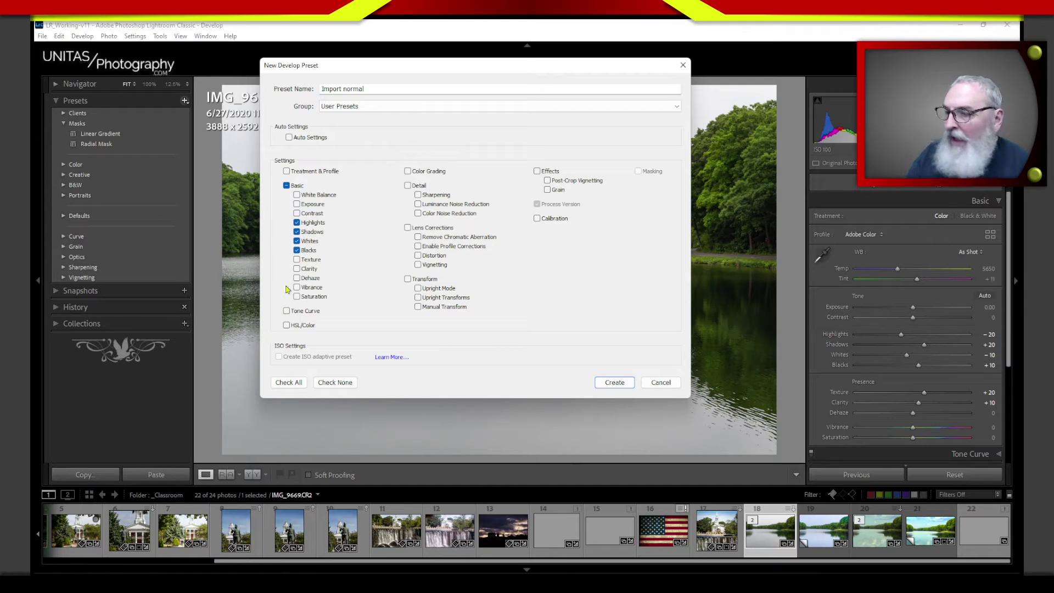
left_click(297, 260)
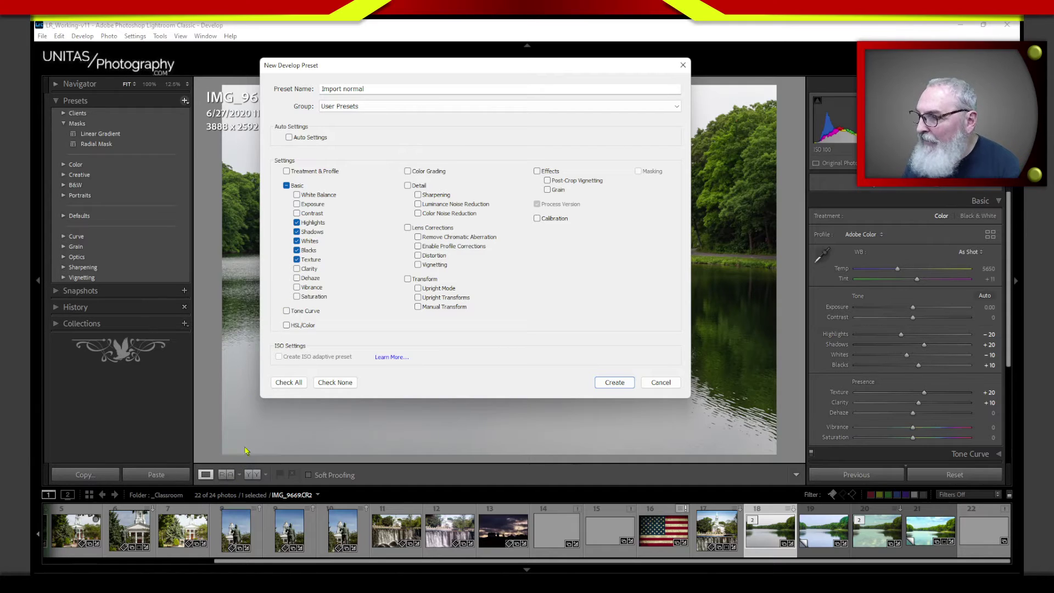
left_click(296, 268)
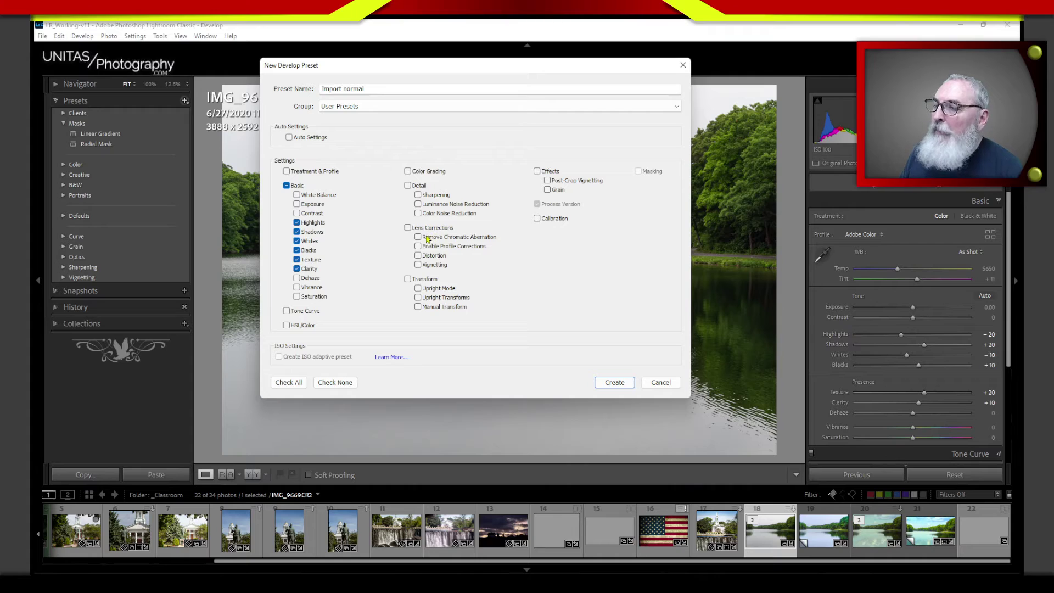
left_click(408, 228)
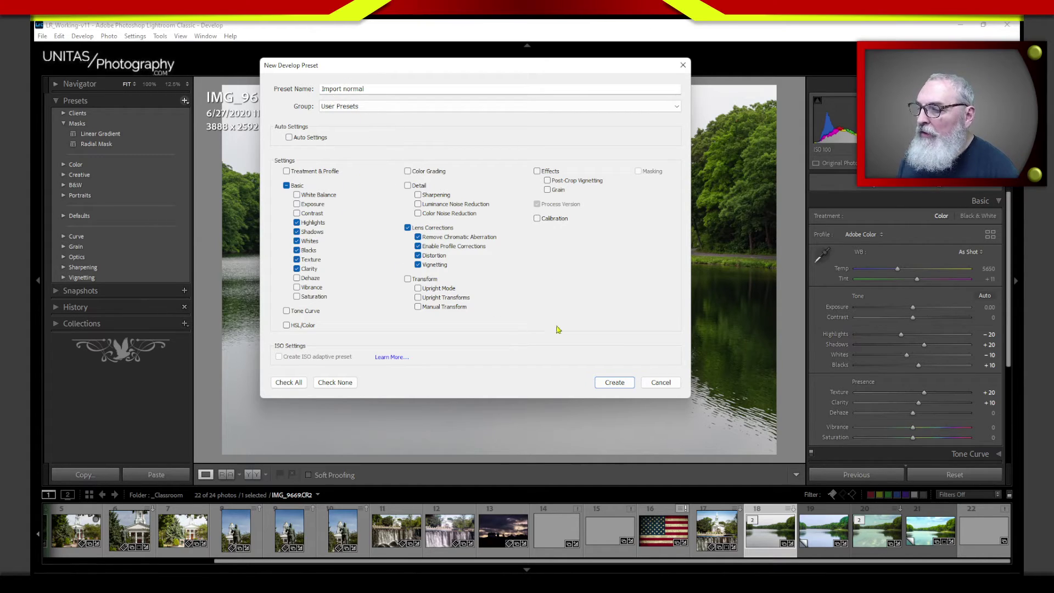
left_click(619, 387)
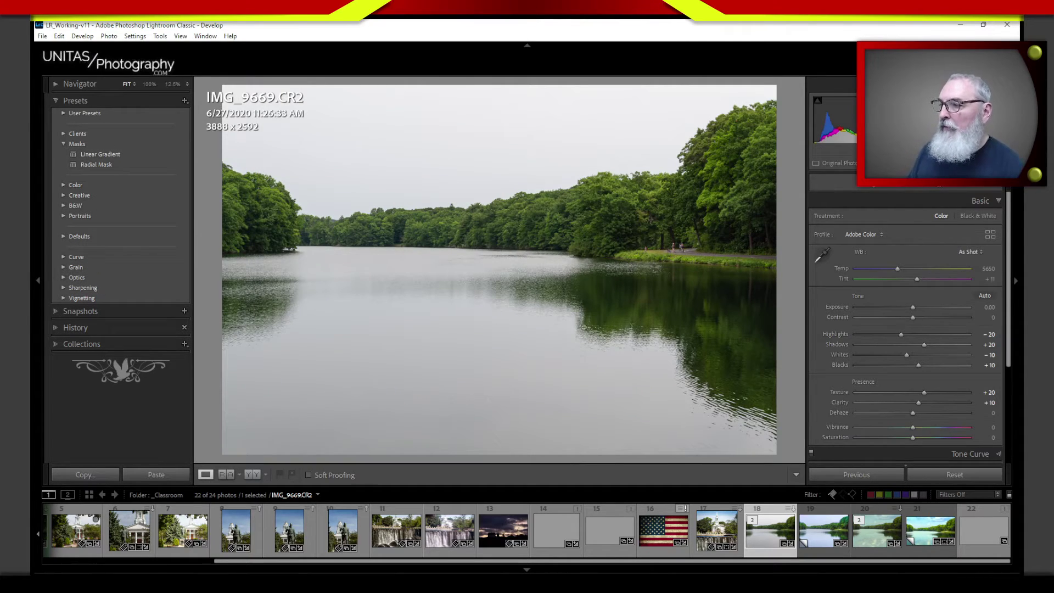
Set the "Import normal" preset in the User Presets group to apply on import.
left_click(64, 113)
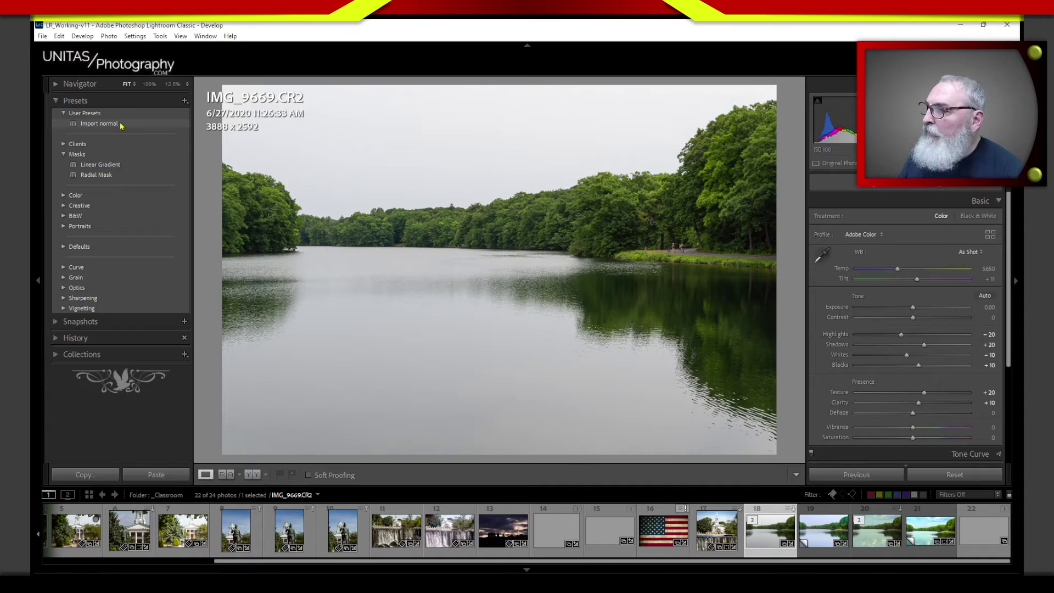
right_click(122, 126)
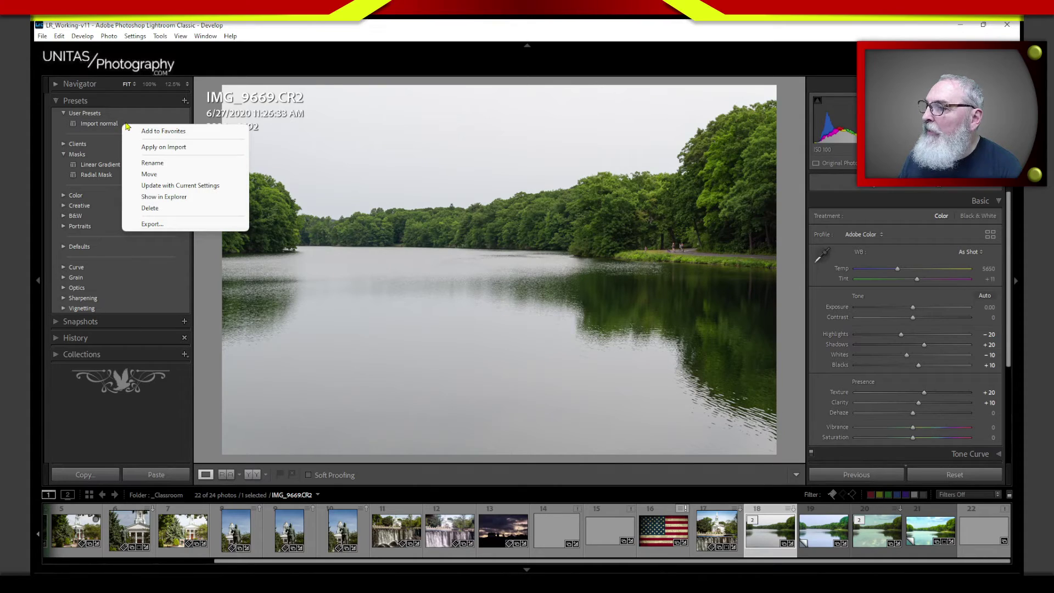
left_click(172, 147)
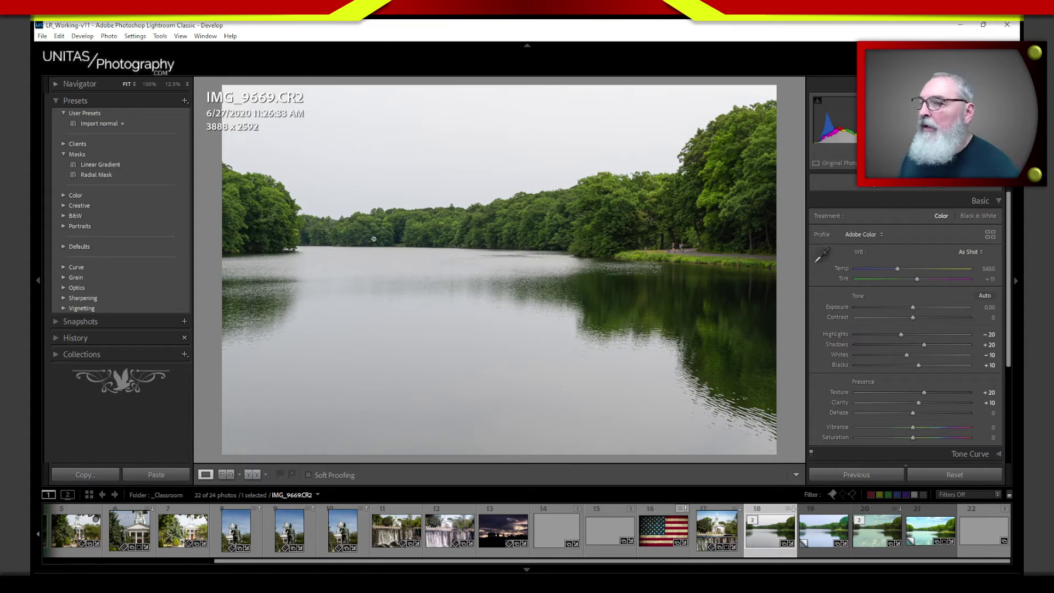
Reset all develop adjustments on IMG_9669.CR2 and apply the "Import normal" preset to it.
left_click(942, 476)
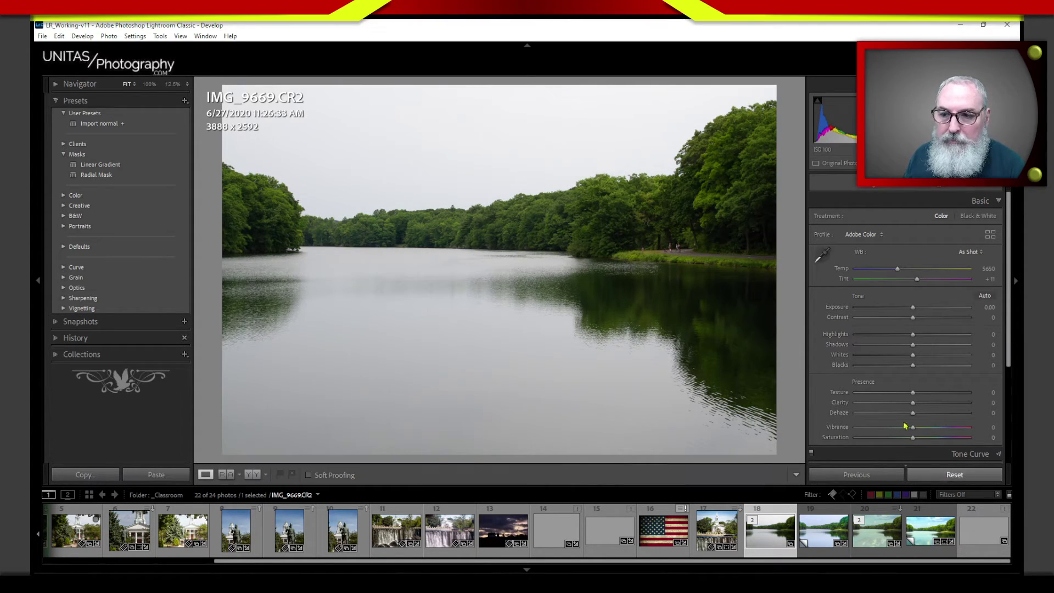
left_click(97, 125)
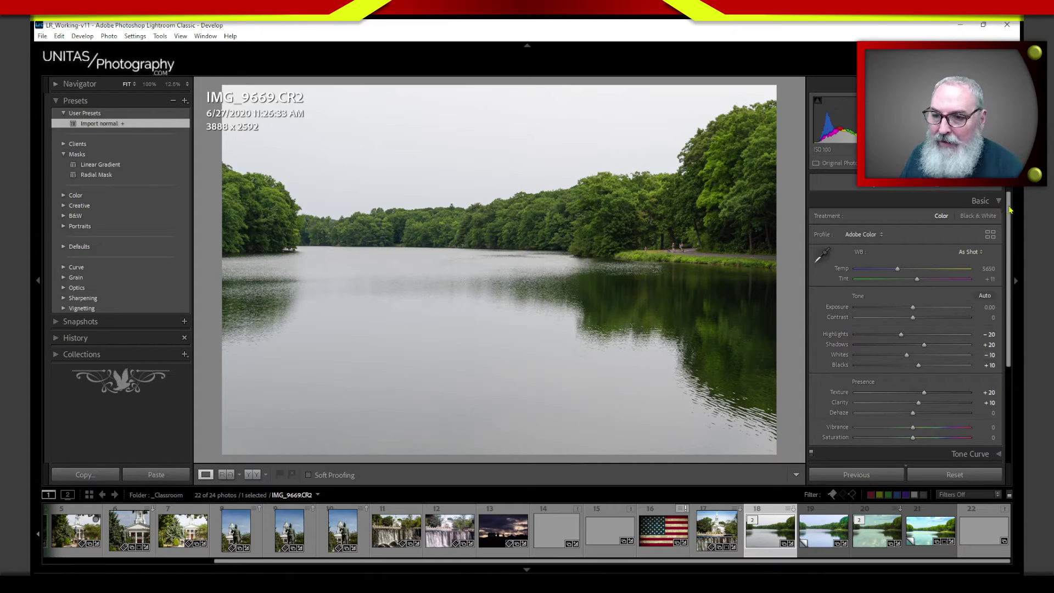
Set the Tone Curve's point curve to Medium Contrast on IMG_9669.CR2.
scroll(1013, 321, "down", 2)
scroll(1013, 320, "down", 5)
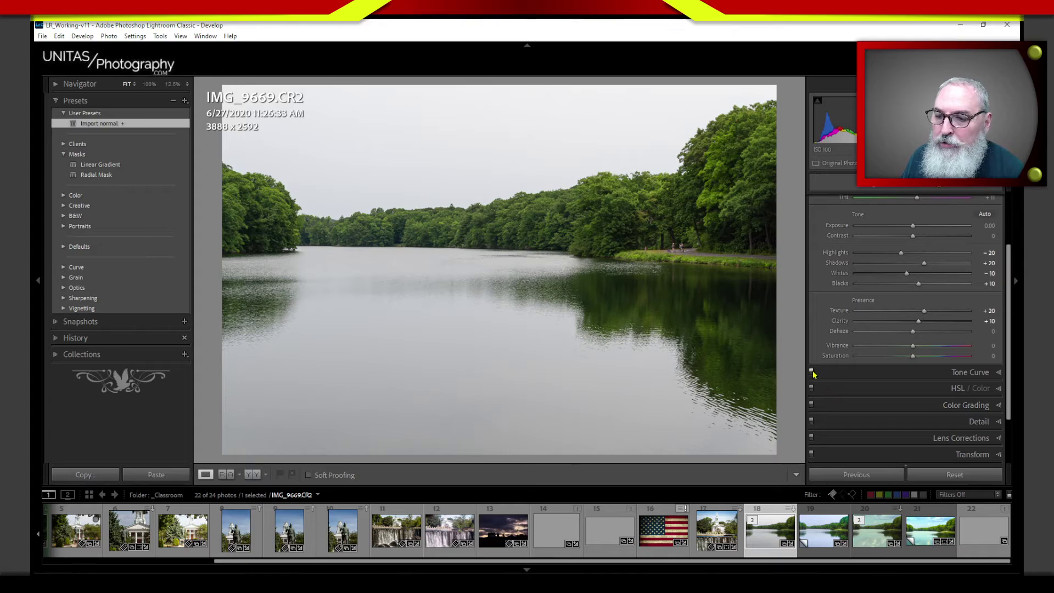
left_click(856, 373)
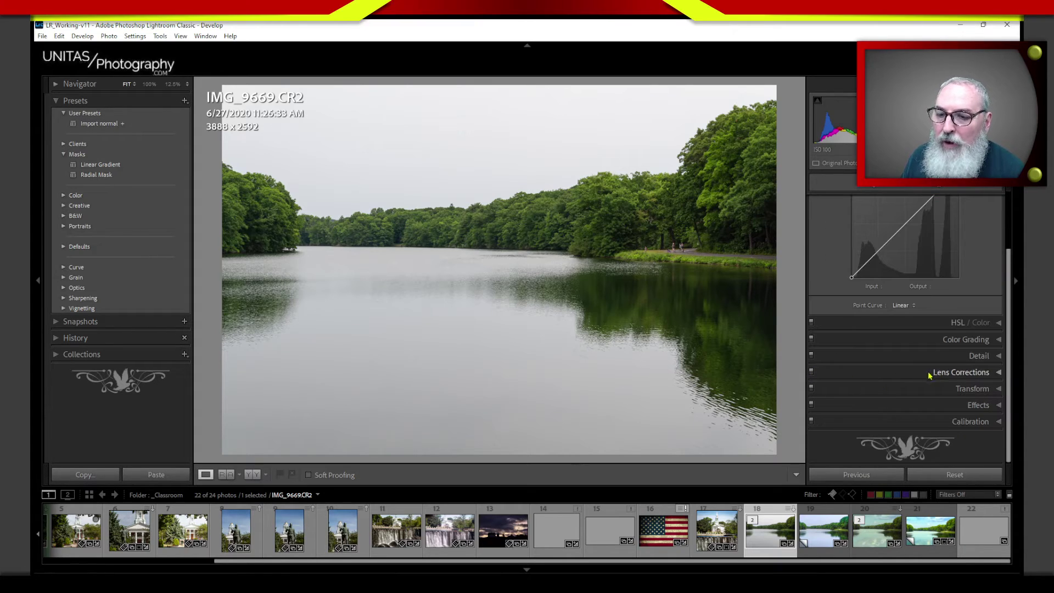
scroll(1005, 294, "up", 2)
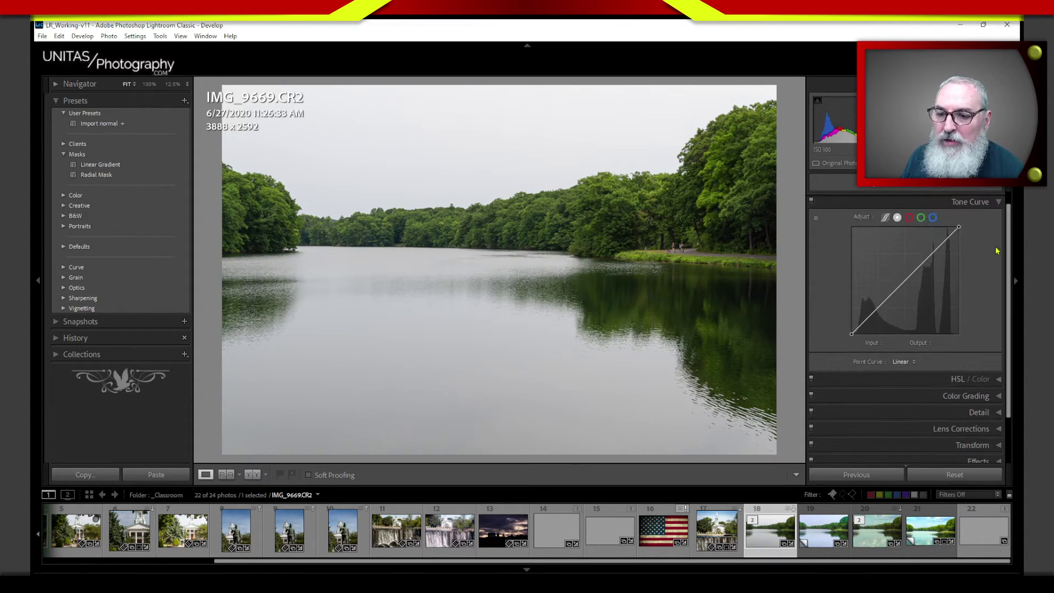
left_click(901, 363)
left_click(905, 386)
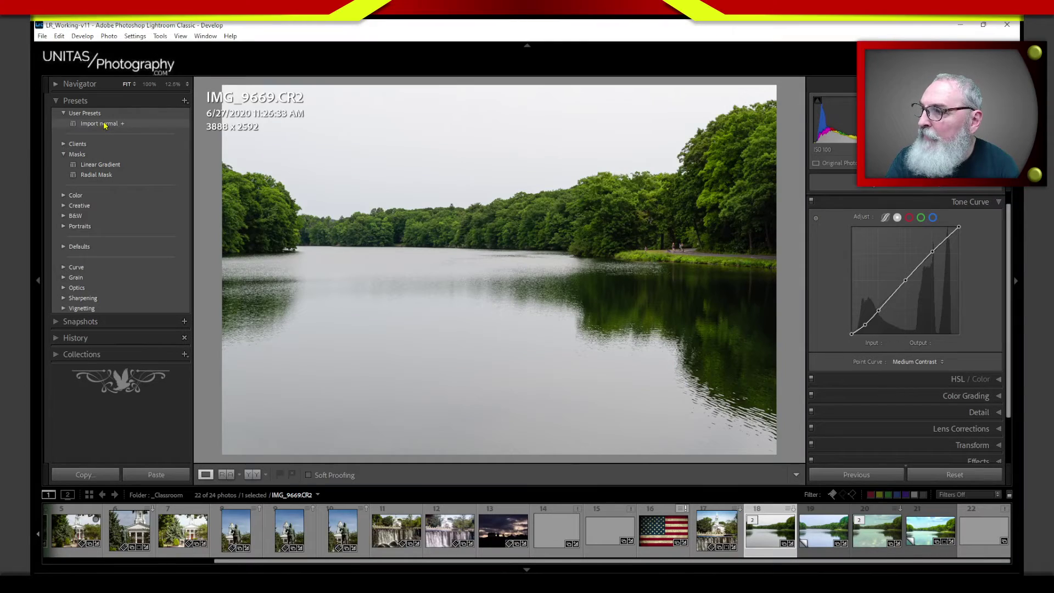
Start updating the "Import normal" preset with the current settings and clear every included setting.
right_click(105, 125)
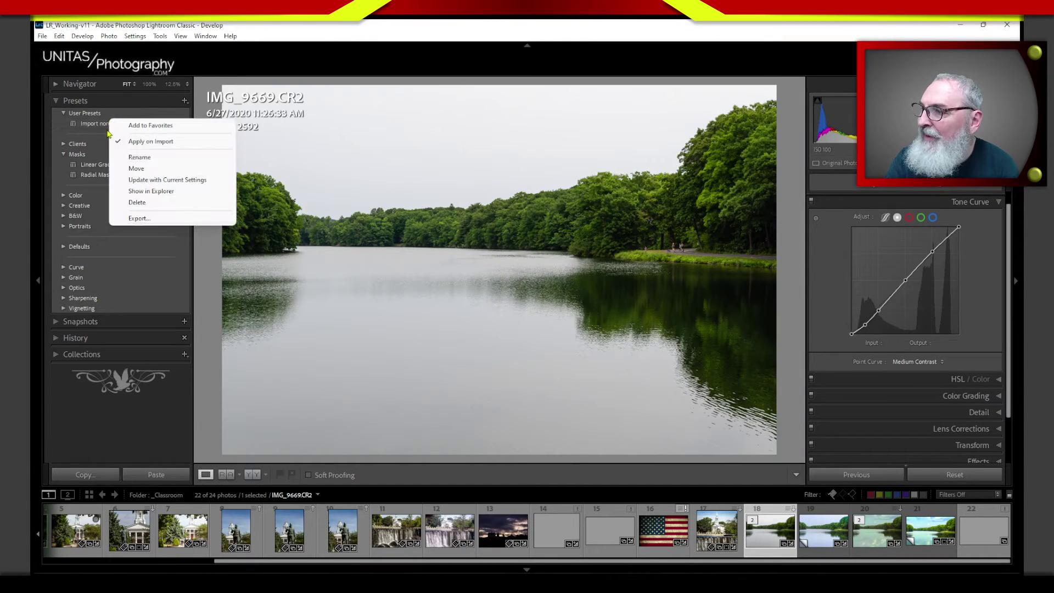
left_click(175, 184)
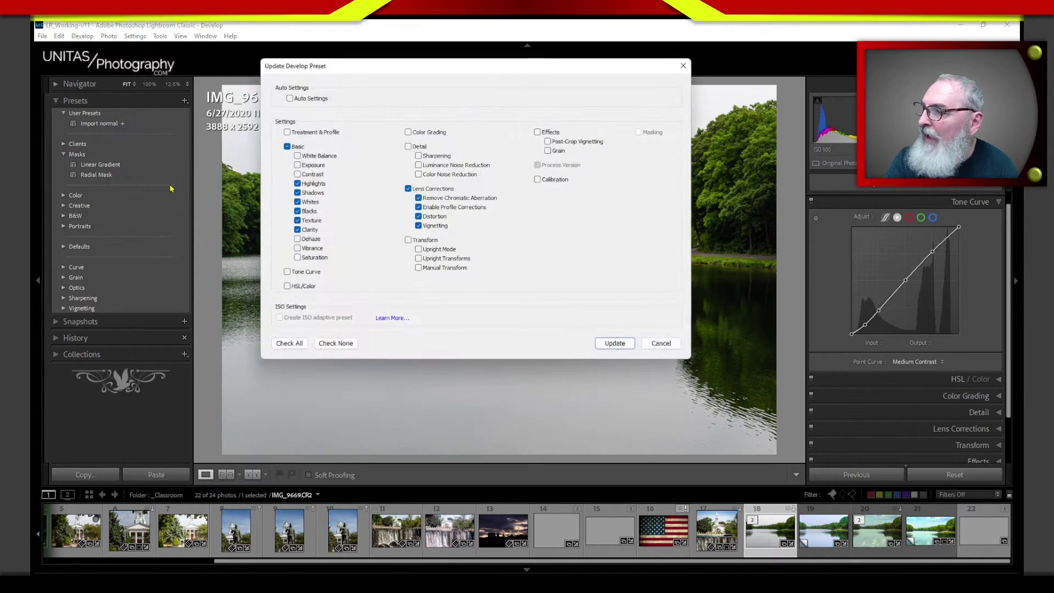
left_click_drag(545, 72, 589, 81)
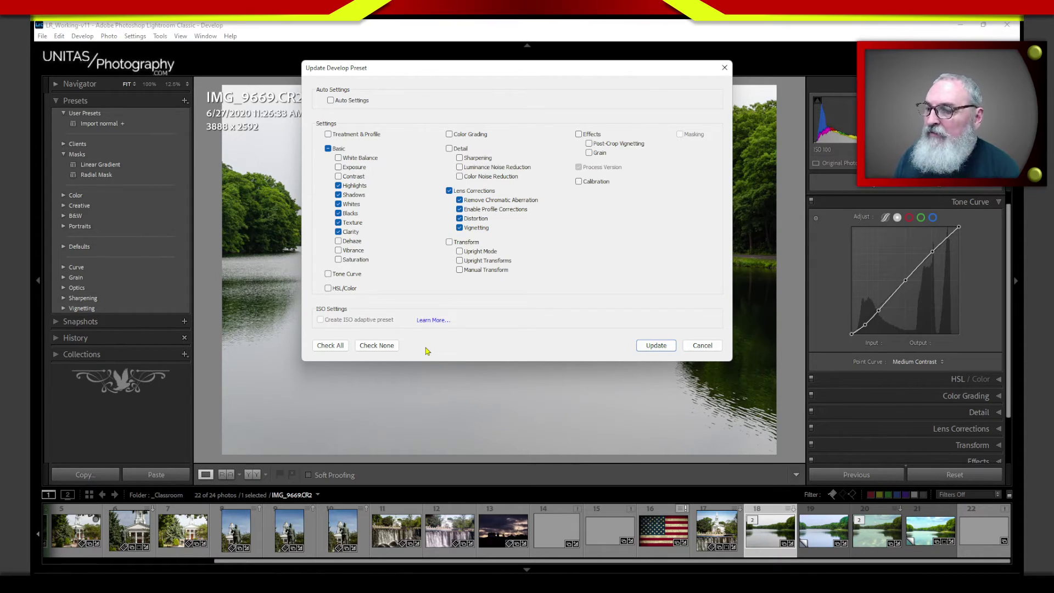
left_click(377, 346)
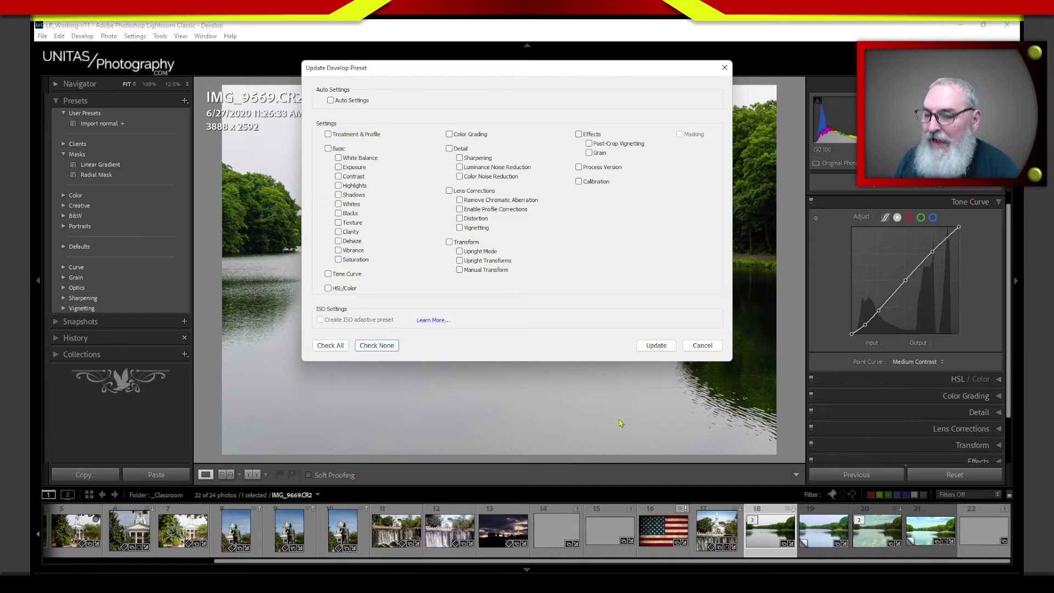
Include Highlights, Shadows, Whites, Blacks, Texture, Clarity, all Lens Corrections and Tone Curve in the preset, and save the update.
left_click(339, 186)
left_click(338, 195)
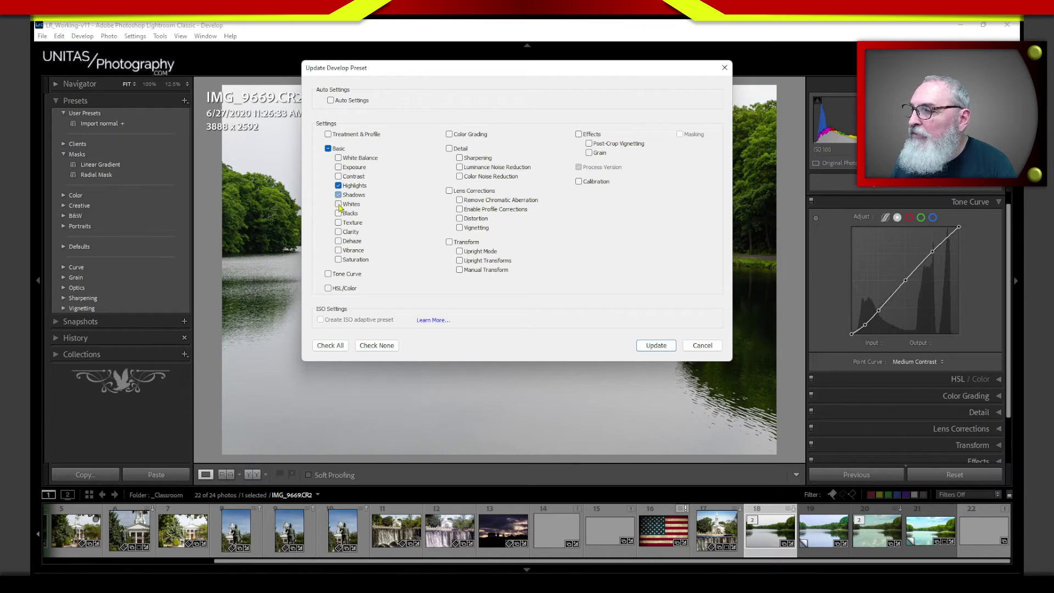
left_click(338, 204)
left_click(338, 213)
left_click(338, 222)
left_click(339, 231)
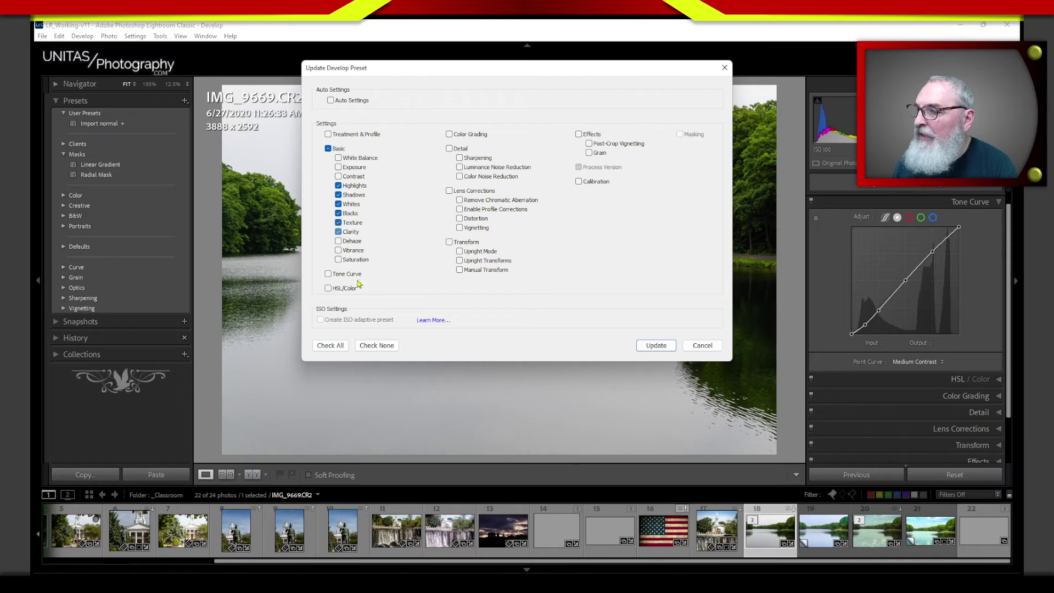
left_click(450, 191)
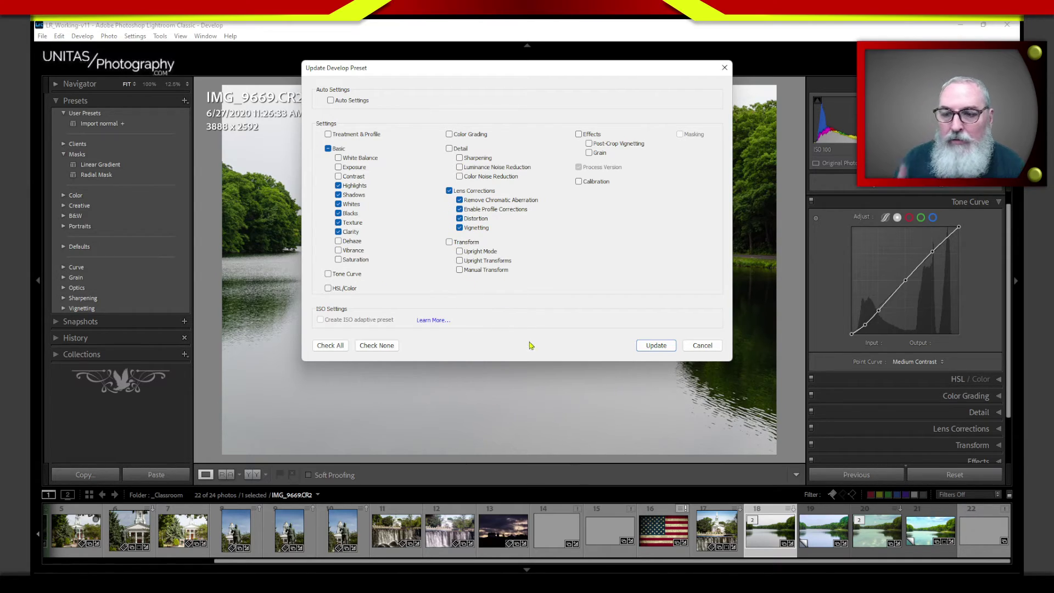
left_click(327, 274)
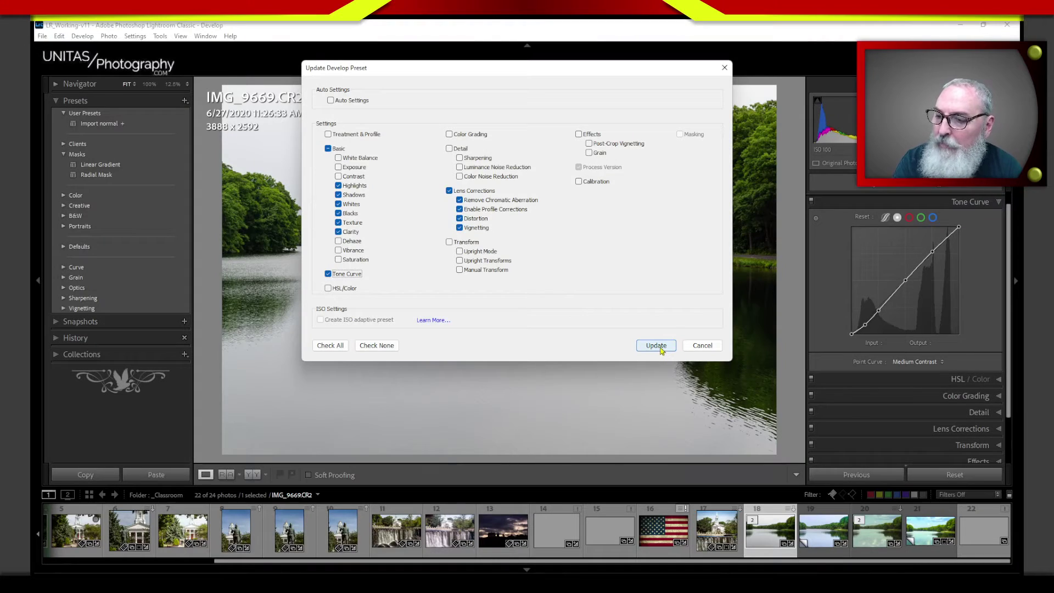
left_click(656, 346)
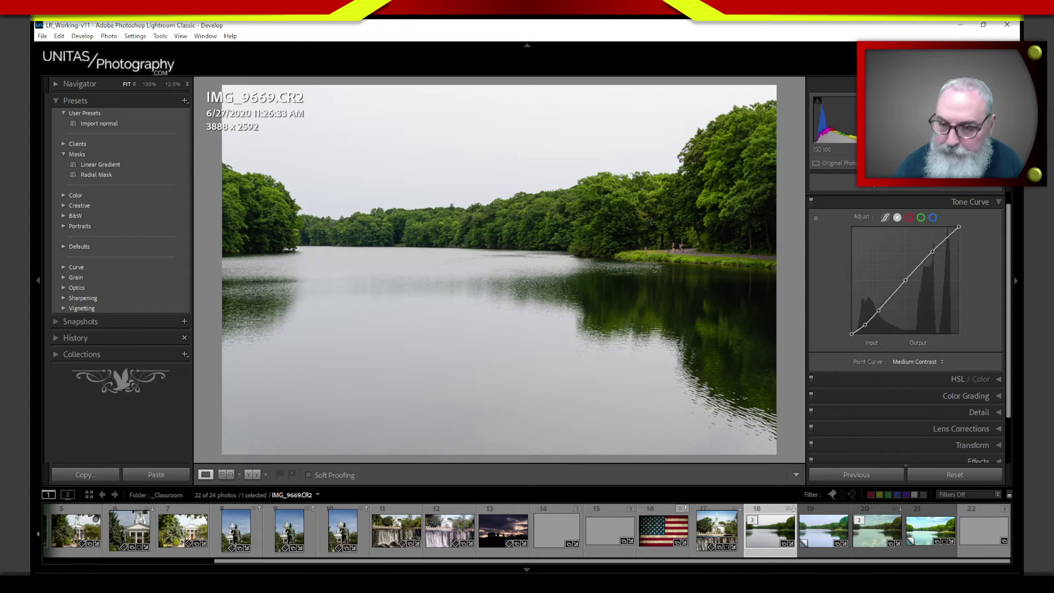
Turn Apply on Import back on for the updated "Import normal" preset.
right_click(107, 124)
left_click(143, 145)
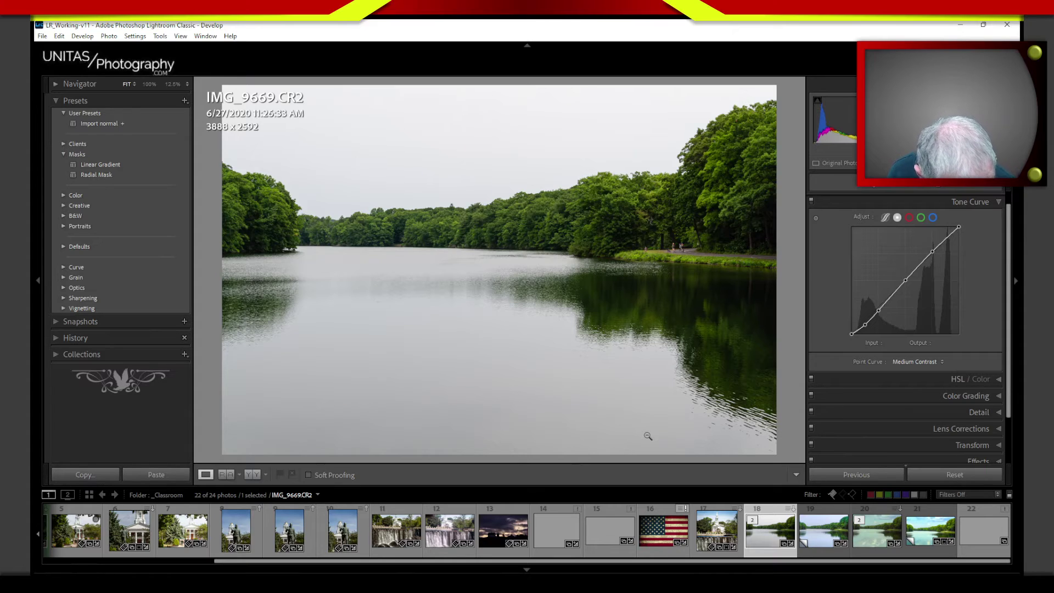
Start a photo import with the EOS_DIGITAL (H:) memory card device as the source.
key("ctrl+shift+i")
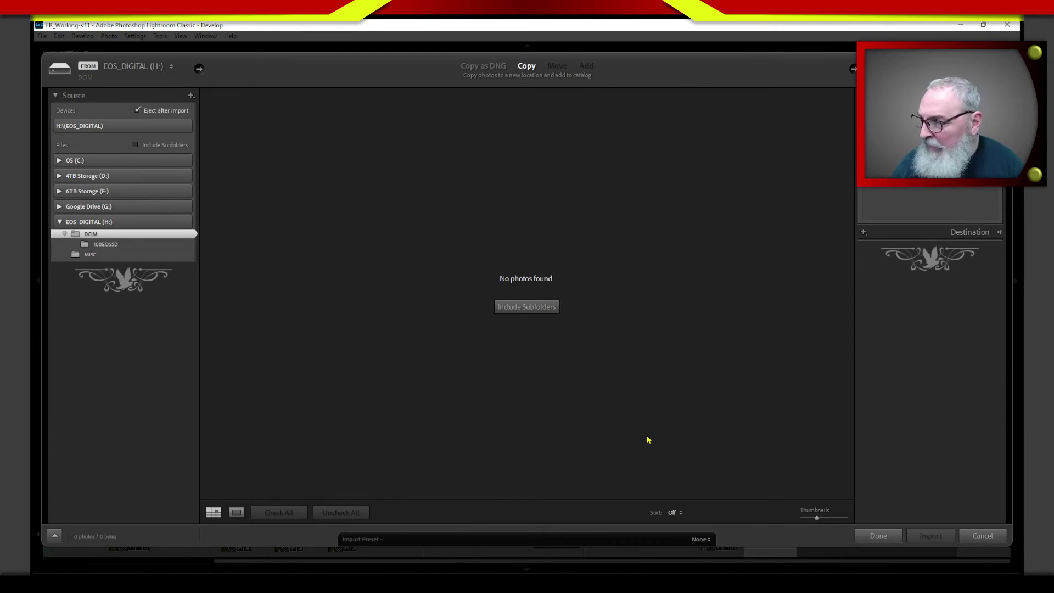
left_click(183, 126)
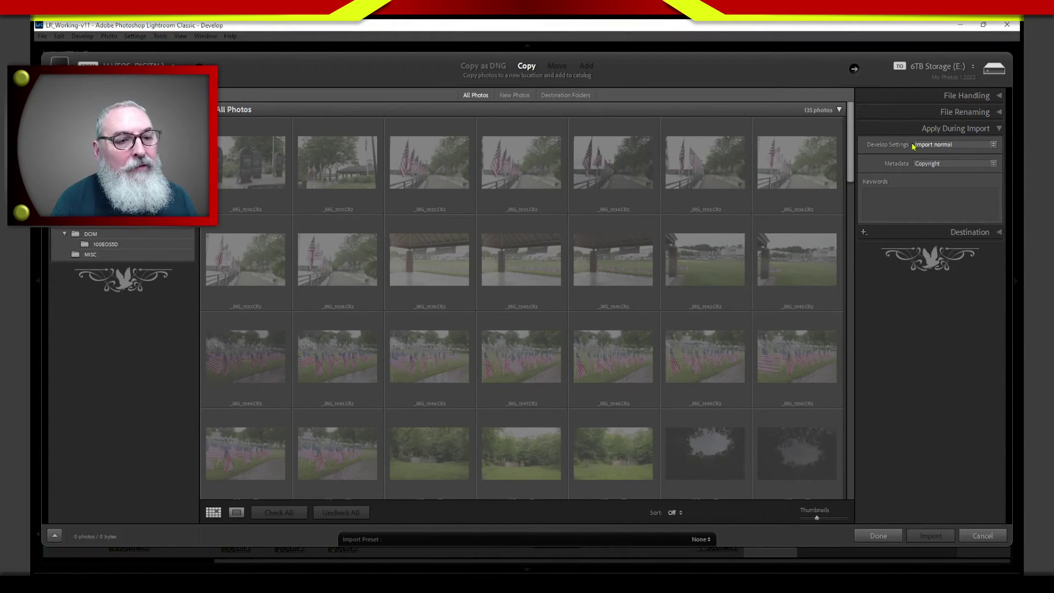
Choose the "Import normal" user preset as the import's develop settings and Copyright as its metadata preset.
left_click(993, 145)
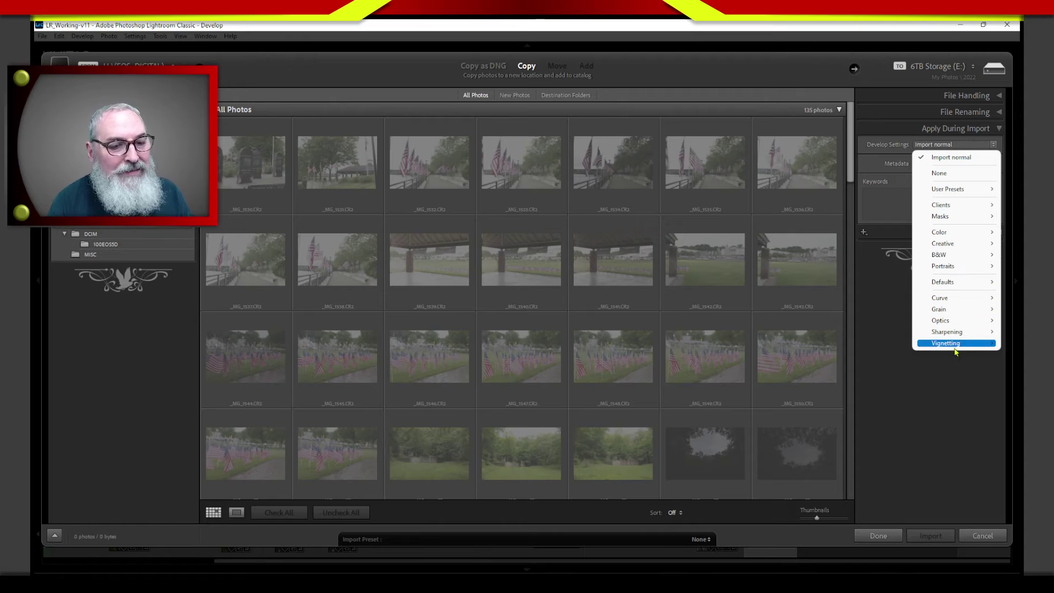
mouse_move(956, 330)
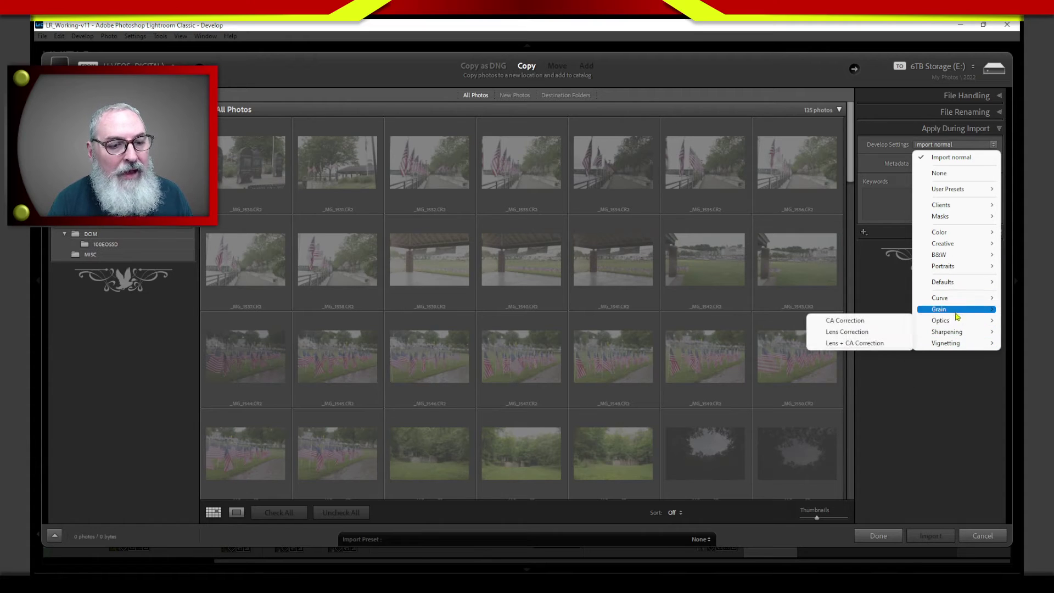
mouse_move(959, 297)
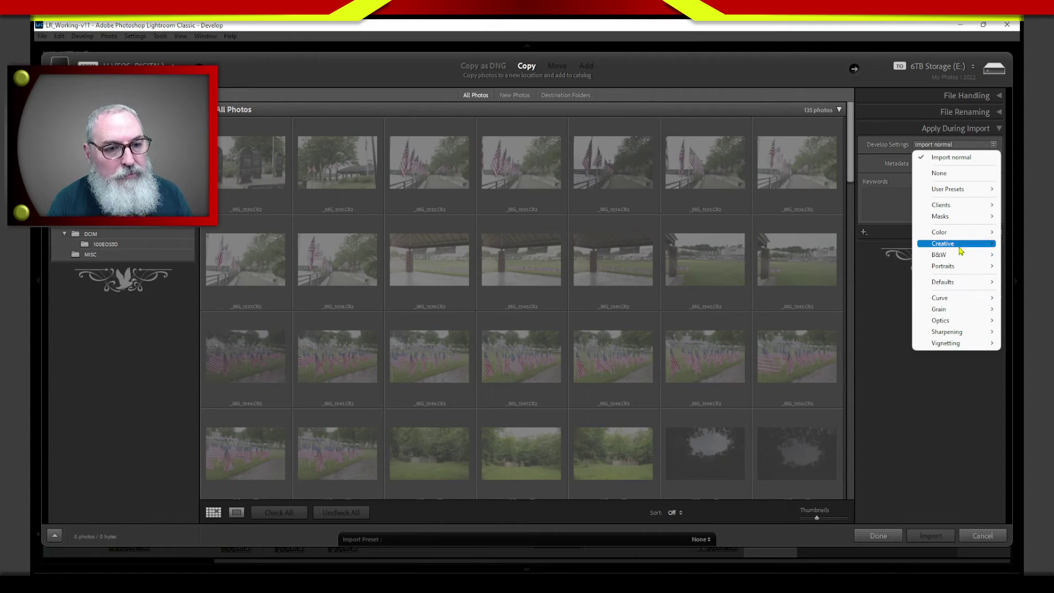
mouse_move(956, 192)
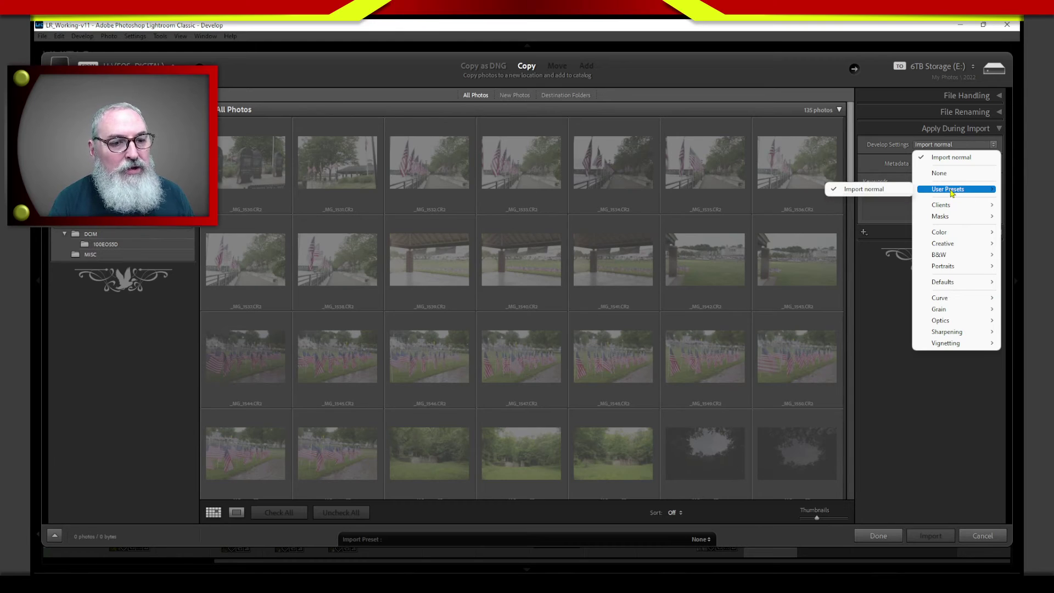
left_click(860, 190)
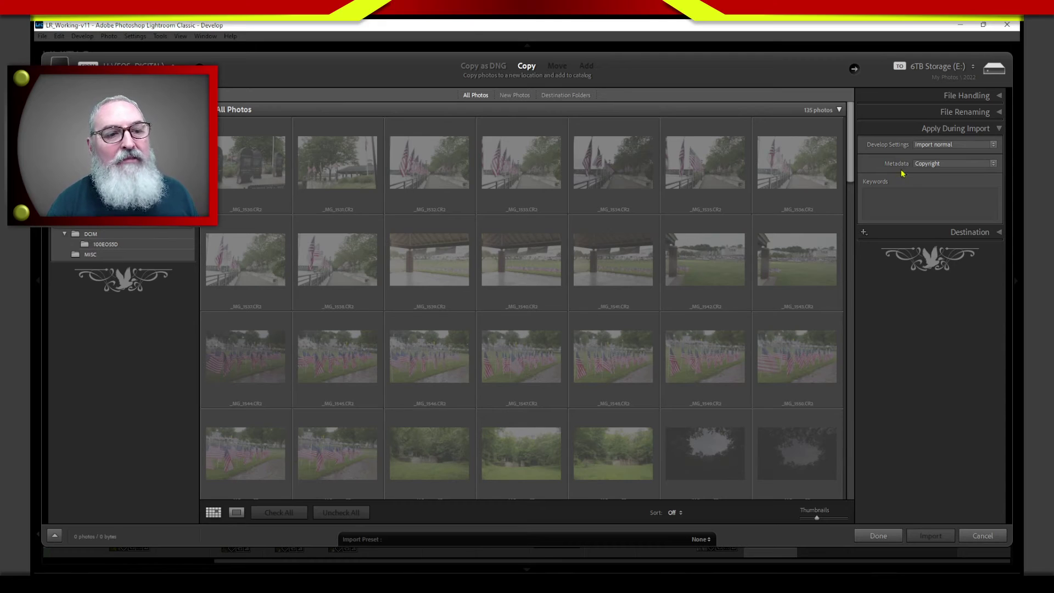
left_click(942, 166)
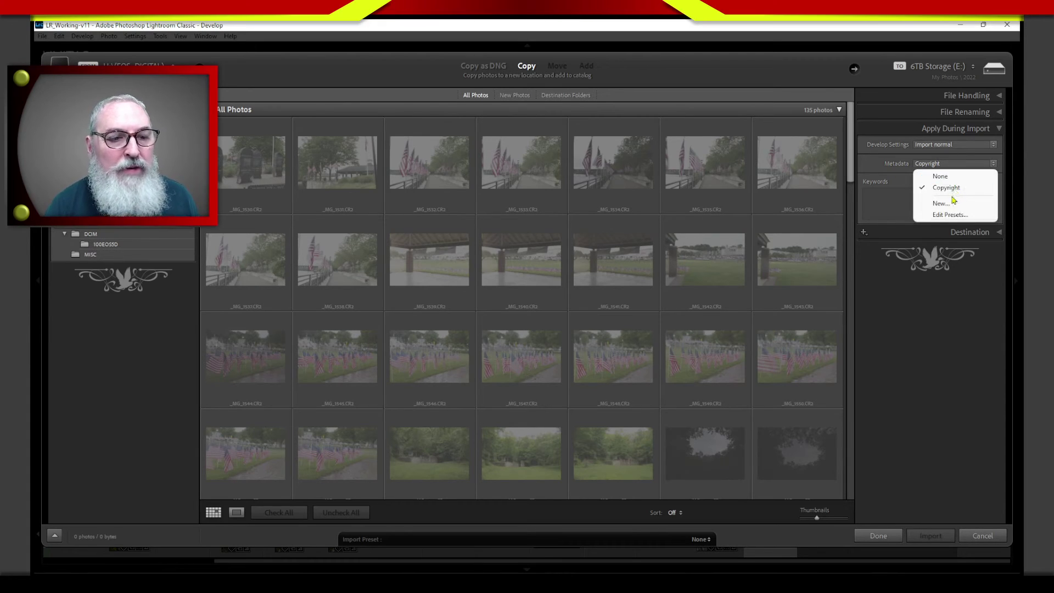
left_click(954, 189)
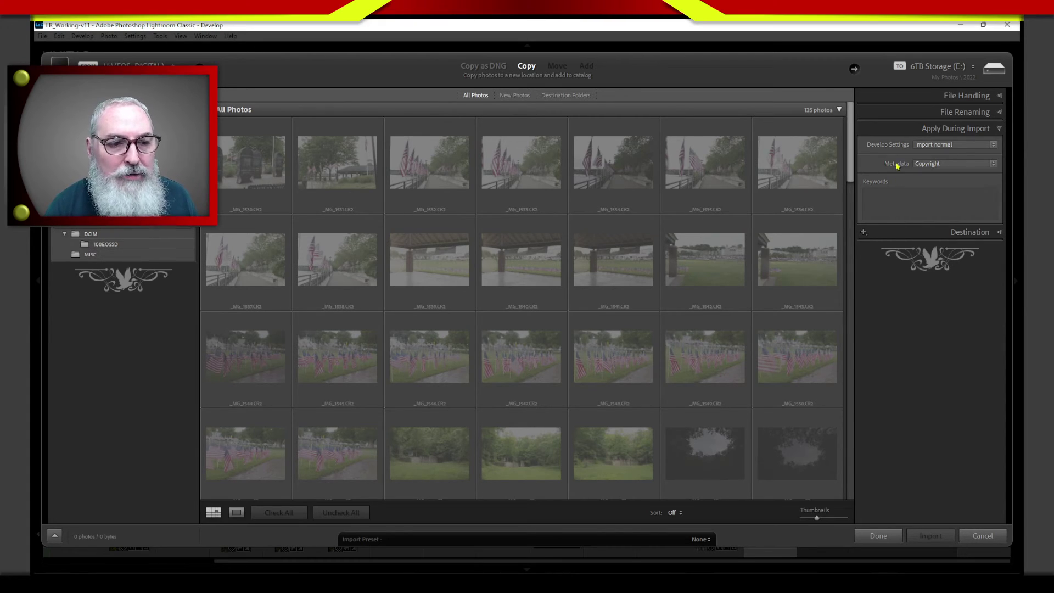
Leave the import keywords empty and cancel the photo import from the memory card.
left_click(882, 189)
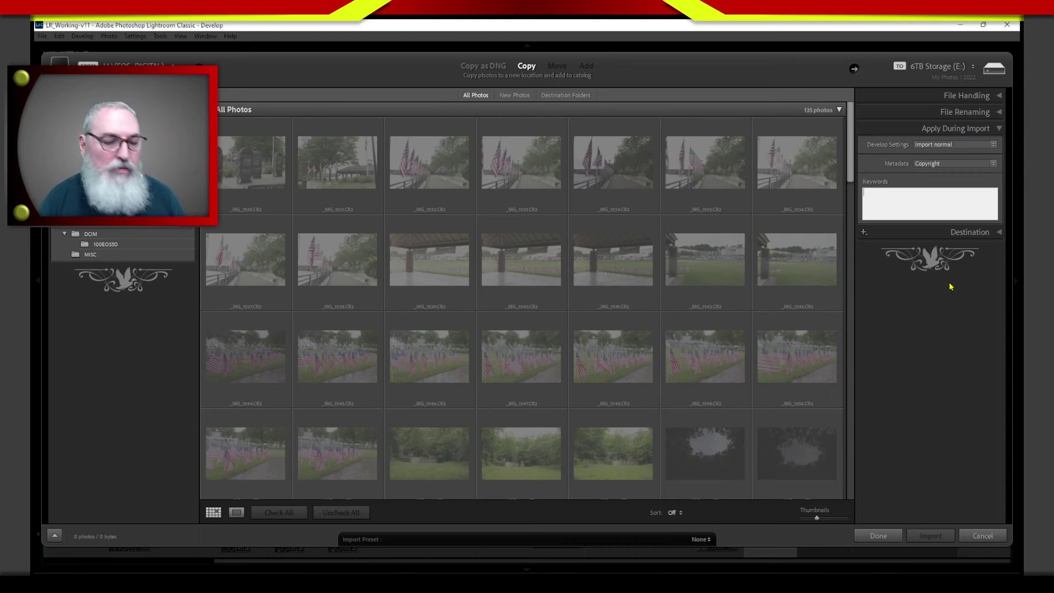
key("Escape")
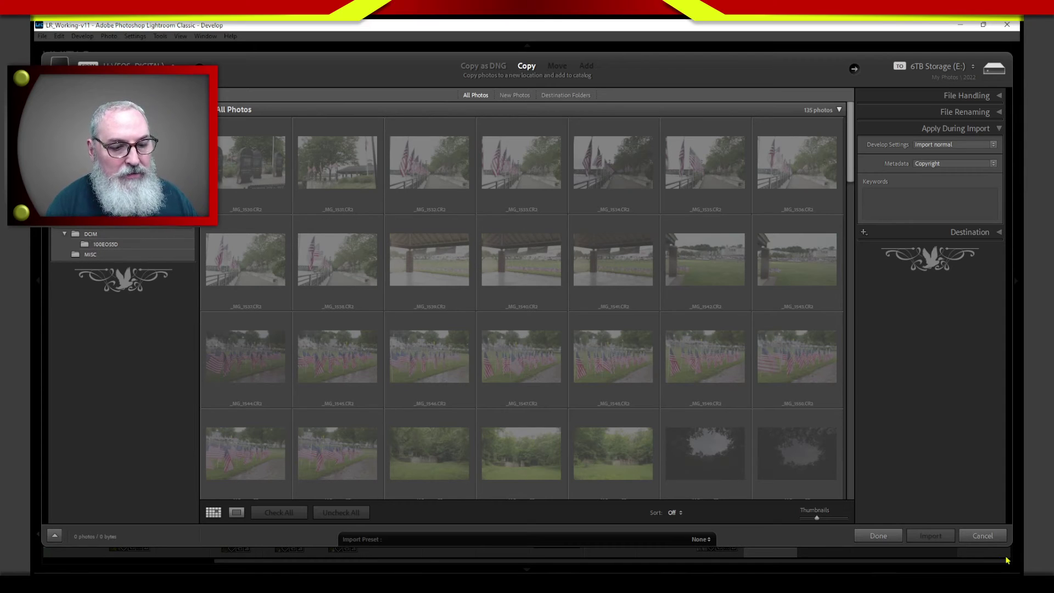
left_click(983, 536)
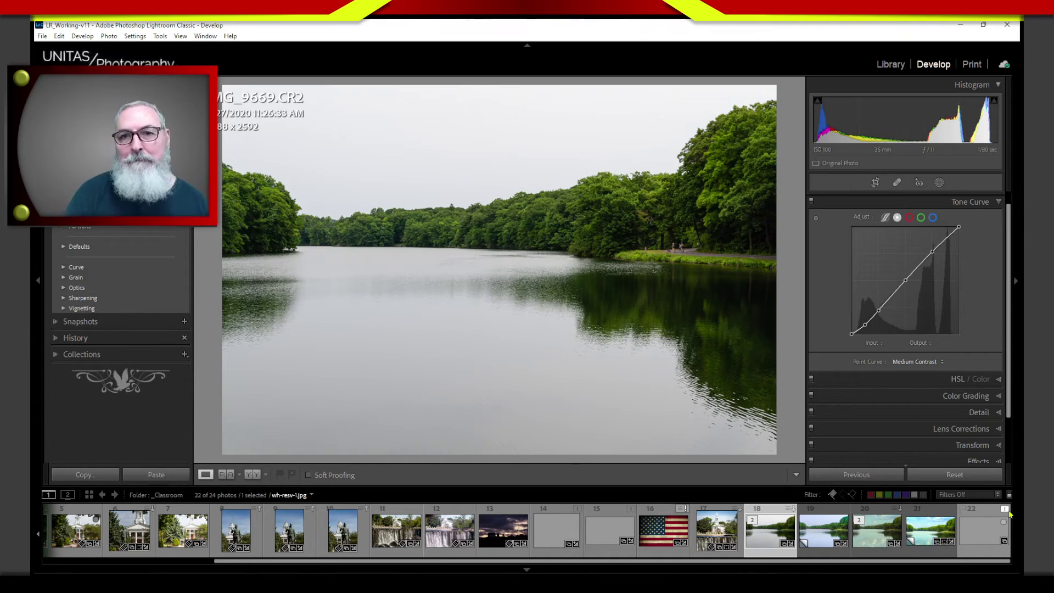
mouse_move(1009, 513)
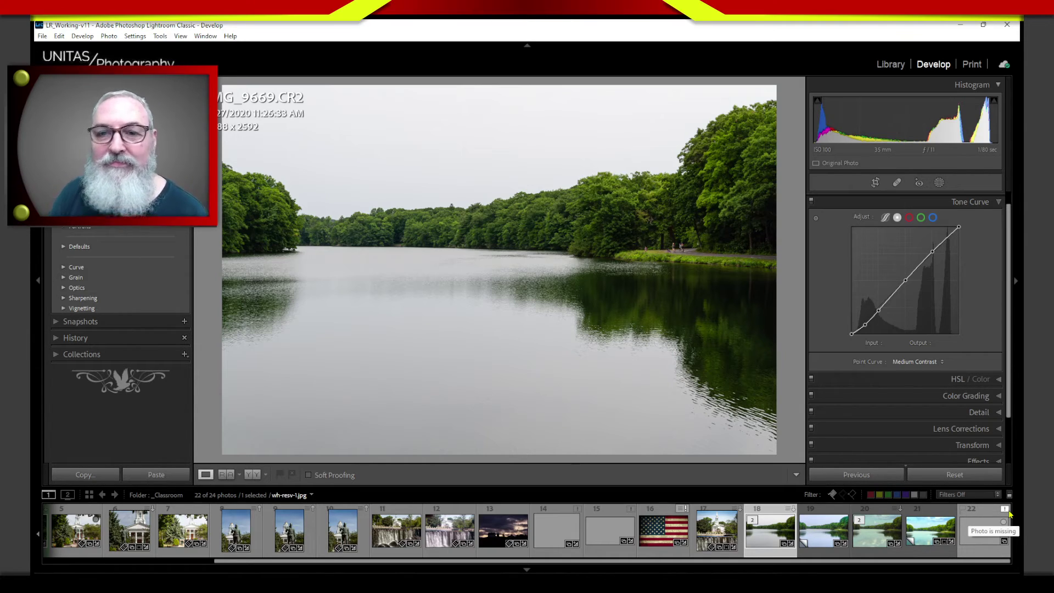
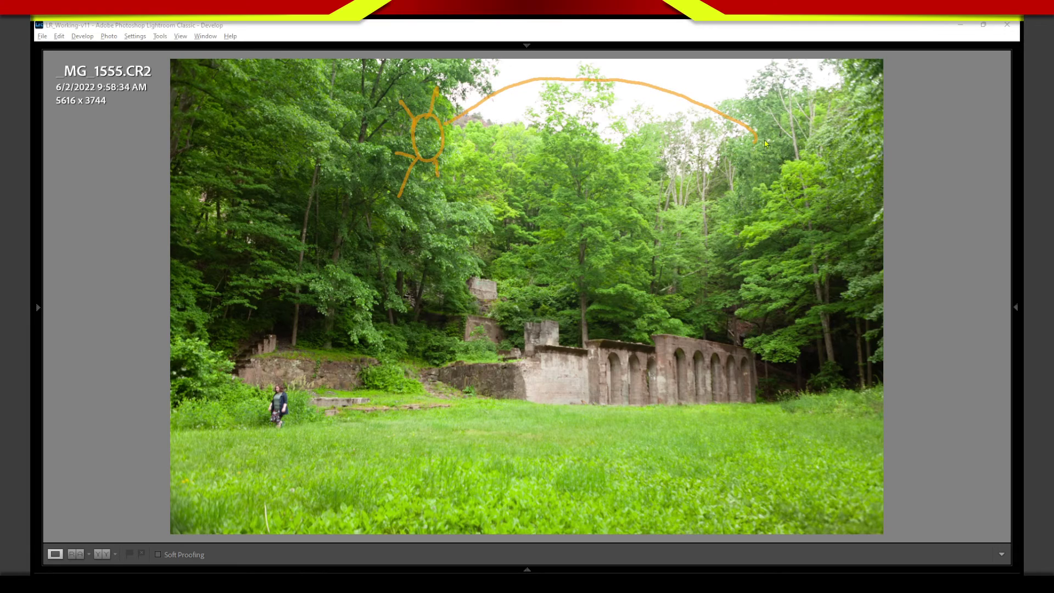
Sketch a second sun over the right-hand trees of _MG_1555, an arrowhead on the arc, and an arrow down to the arches.
left_click_drag(736, 162, 757, 146)
left_click_drag(761, 171, 758, 195)
left_click_drag(786, 144, 812, 148)
left_click_drag(701, 87, 697, 119)
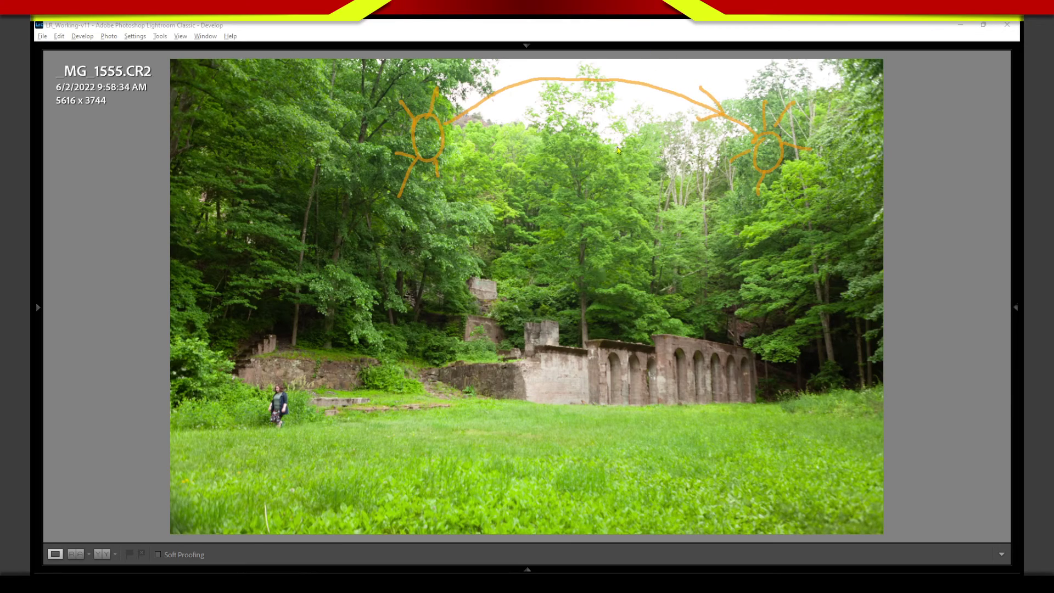
left_click_drag(624, 164, 619, 357)
mouse_move(600, 270)
left_mouse_down()
mouse_move(616, 393)
mouse_move(641, 294)
left_mouse_up()
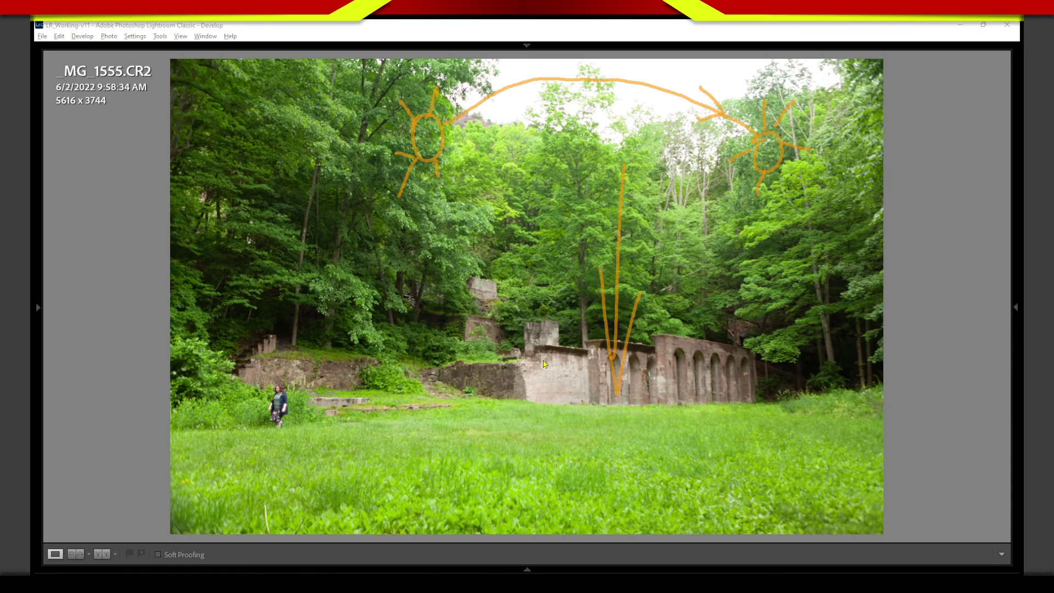
Mark a light ray from the left sun, outline the lit arches, hatch the pale wall, and clear the annotations.
left_click_drag(462, 185, 719, 347)
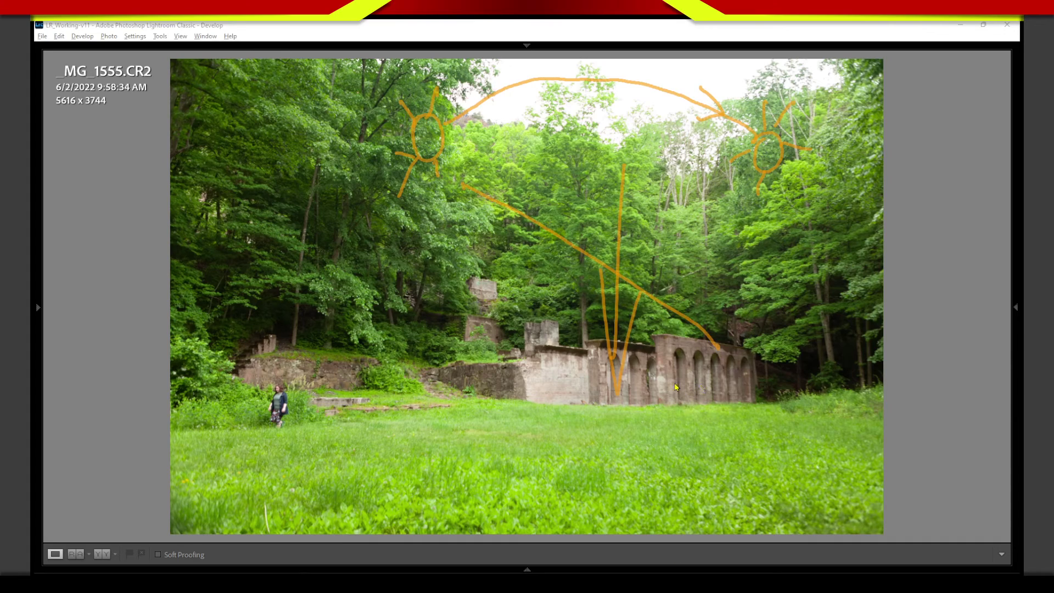
mouse_move(675, 345)
left_mouse_down()
mouse_move(676, 377)
mouse_move(692, 342)
mouse_move(749, 355)
mouse_move(752, 404)
left_mouse_up()
left_click_drag(608, 353, 638, 353)
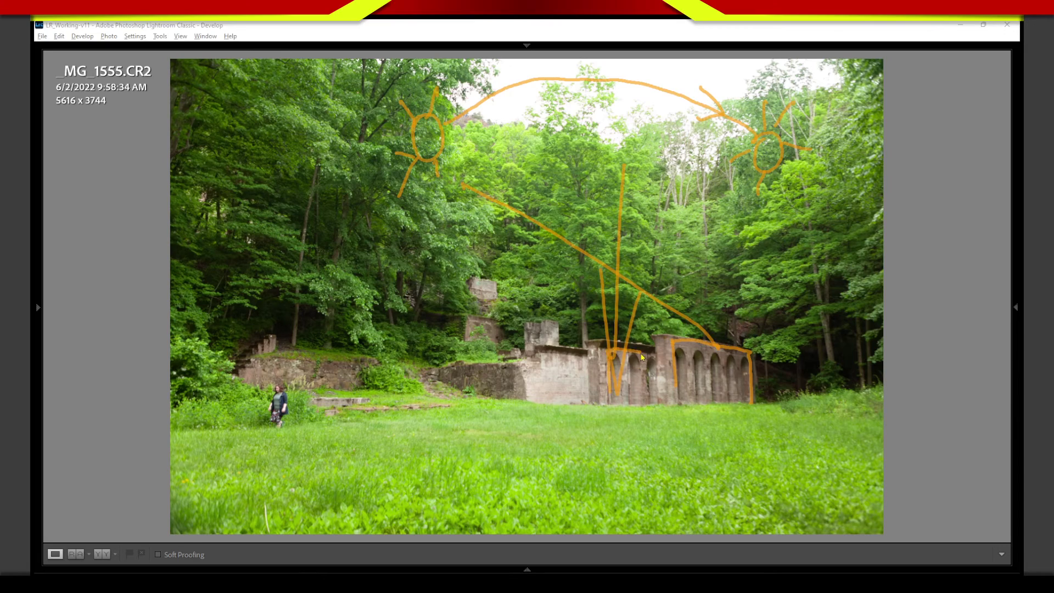
mouse_move(544, 354)
left_mouse_down()
mouse_move(541, 406)
mouse_move(563, 354)
mouse_move(576, 360)
mouse_move(576, 404)
left_mouse_up()
mouse_move(568, 343)
left_mouse_down()
mouse_move(541, 403)
mouse_move(568, 409)
left_mouse_up()
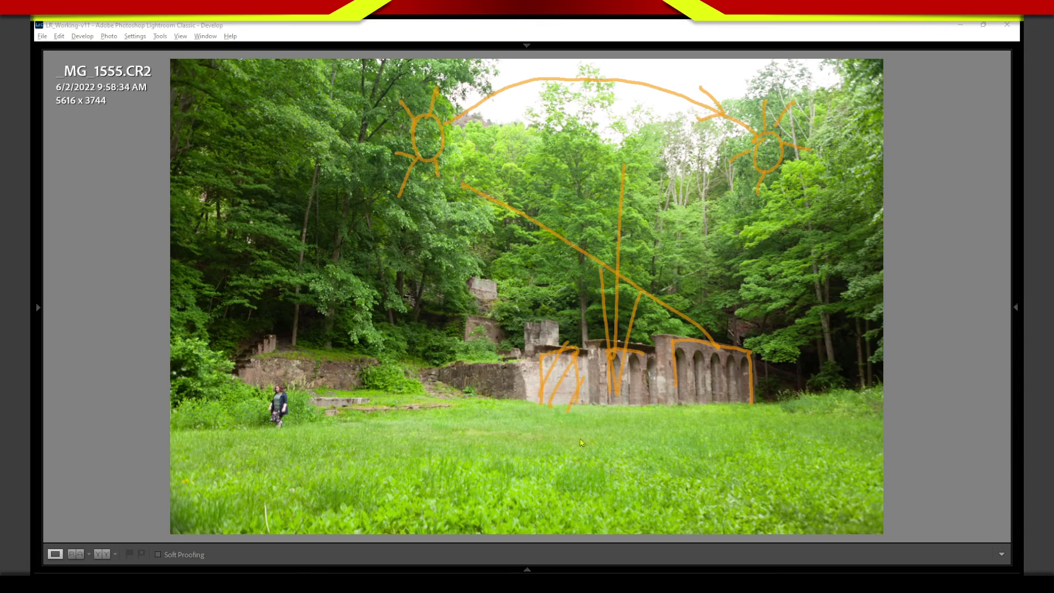
key("Escape")
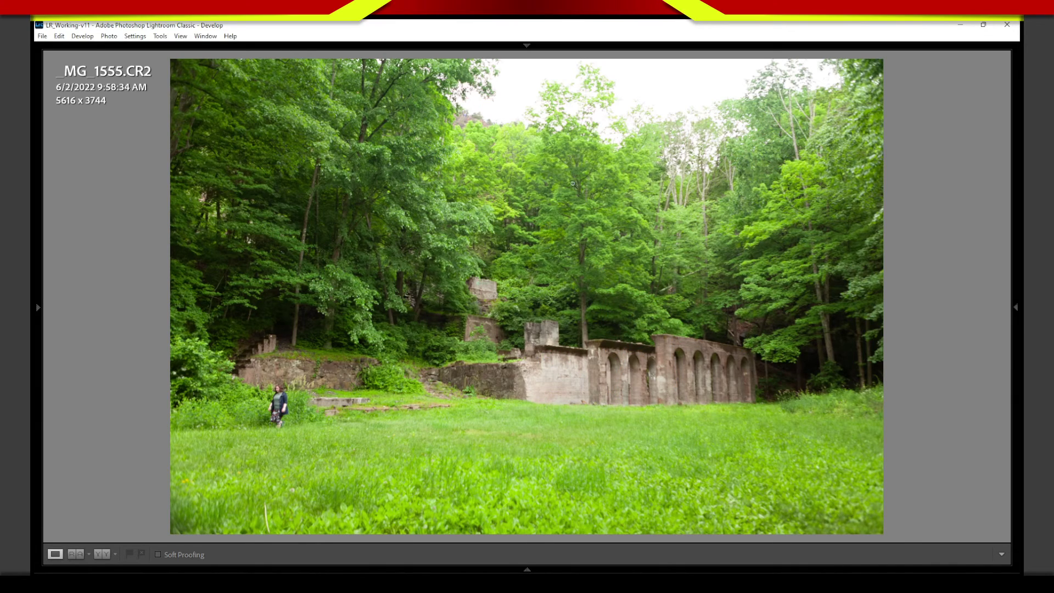
Sketch two sun positions above the right-hand trees, rays onto the pale wall, and outlines around the shading trees and right arches.
key("ctrl+2")
mouse_move(786, 127)
left_mouse_down()
mouse_move(802, 90)
mouse_move(771, 130)
mouse_move(780, 135)
mouse_move(781, 117)
left_mouse_up()
mouse_move(738, 63)
left_mouse_down()
mouse_move(743, 87)
mouse_move(752, 68)
left_mouse_up()
left_click_drag(713, 189, 582, 320)
mouse_move(636, 222)
left_mouse_down()
mouse_move(575, 349)
mouse_move(683, 275)
left_mouse_up()
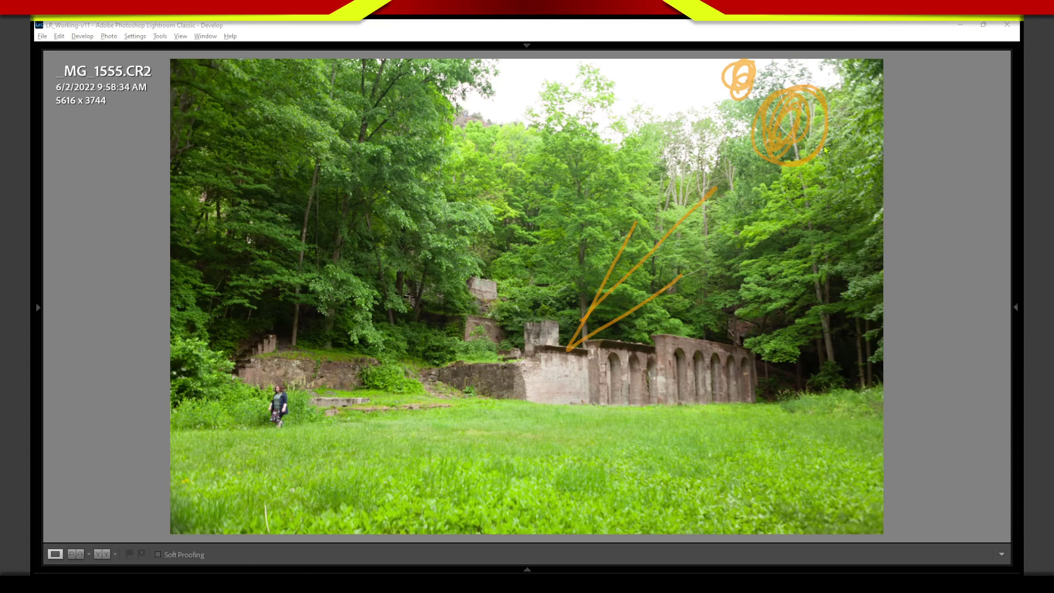
mouse_move(779, 203)
left_mouse_down()
mouse_move(806, 405)
mouse_move(831, 401)
mouse_move(867, 352)
mouse_move(859, 201)
mouse_move(792, 198)
mouse_move(794, 291)
left_mouse_up()
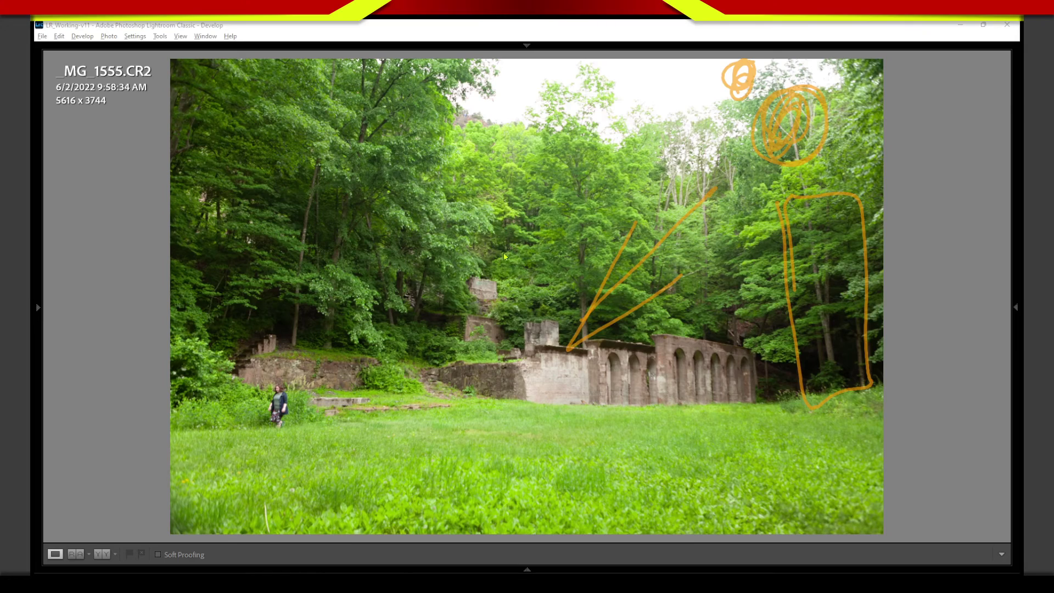
mouse_move(736, 352)
left_mouse_down()
mouse_move(687, 407)
mouse_move(731, 338)
left_mouse_up()
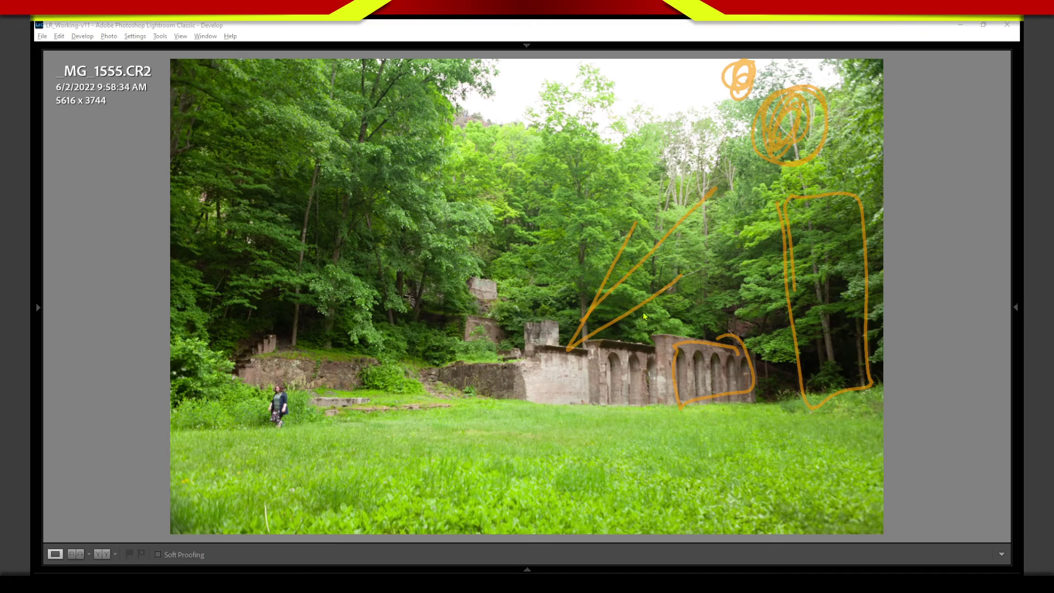
Draw slanting light rays through the central trees, circle the ruin on the hillside, and clear the annotations.
left_click_drag(699, 75, 528, 323)
left_click_drag(581, 157, 586, 296)
left_click_drag(590, 57, 480, 280)
mouse_move(491, 171)
left_mouse_down()
mouse_move(444, 323)
mouse_move(552, 254)
left_mouse_up()
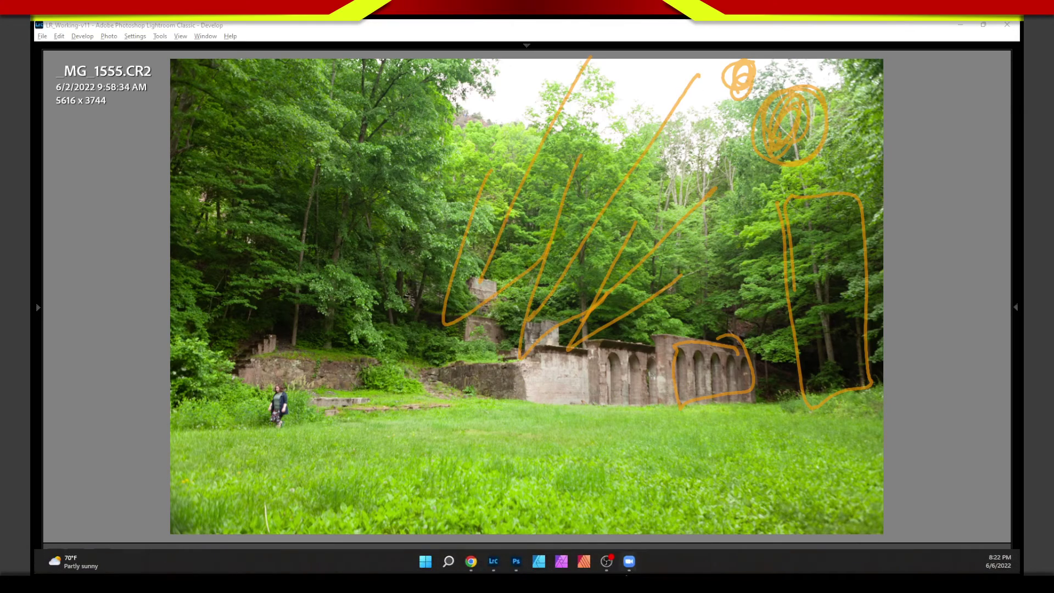
mouse_move(447, 306)
left_mouse_down()
mouse_move(440, 365)
mouse_move(419, 312)
left_mouse_up()
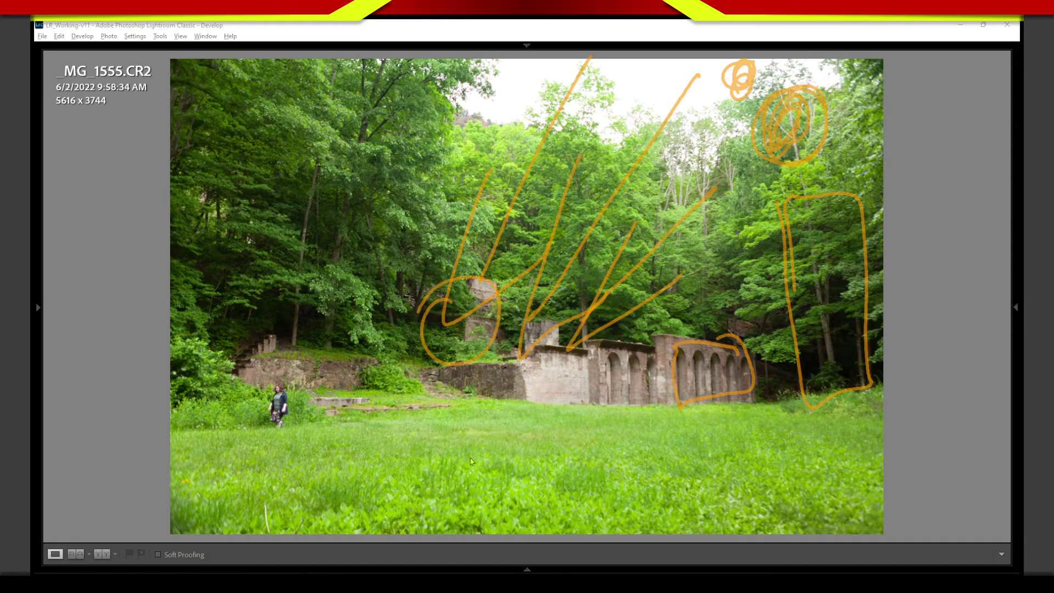
key("Escape")
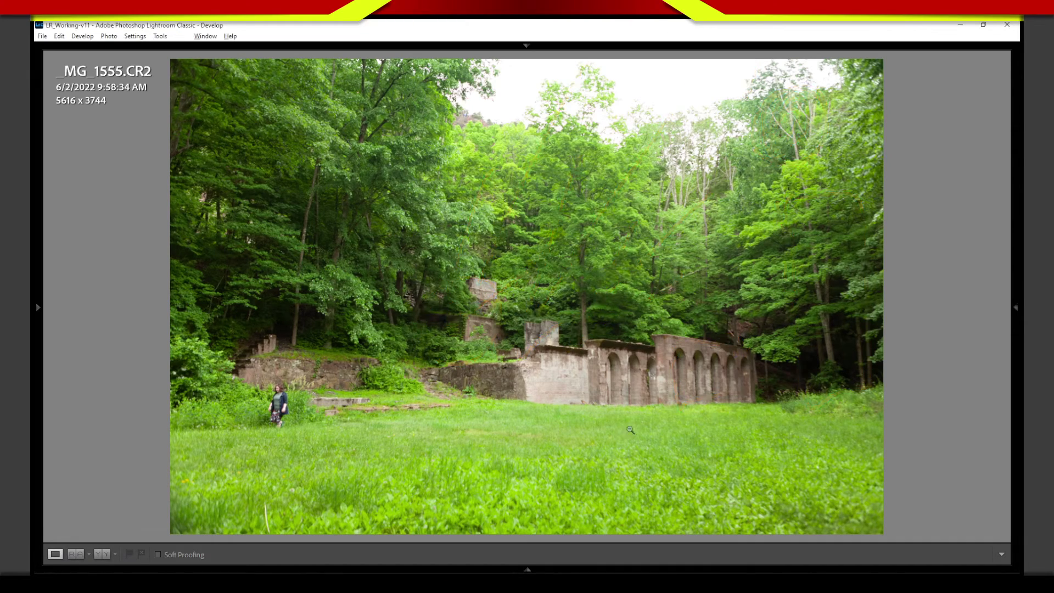
Go back to the Library grid and view _MG_1594-HDR full screen.
mouse_move(666, 575)
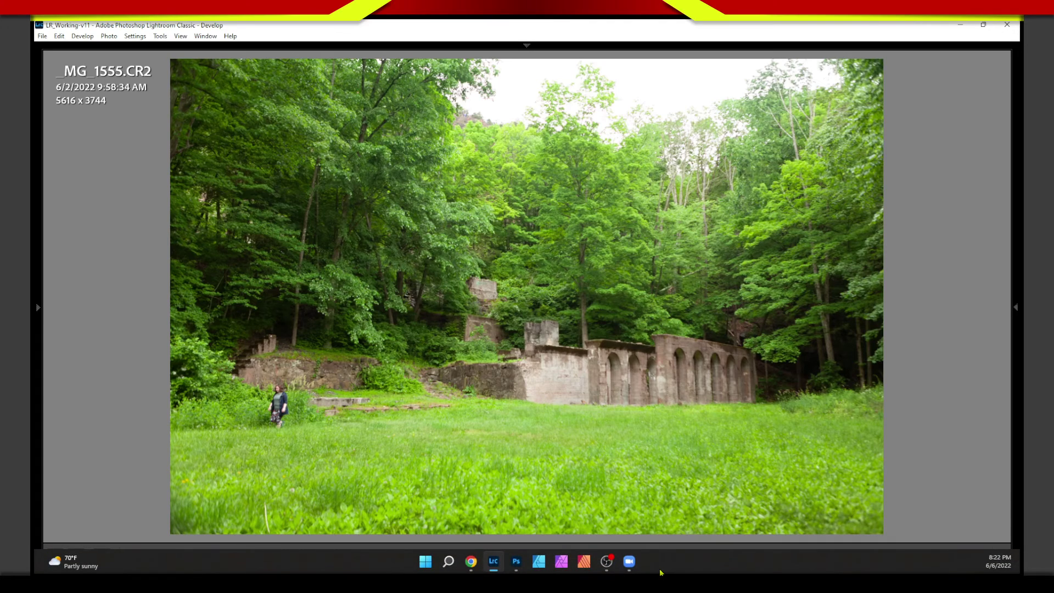
key("g")
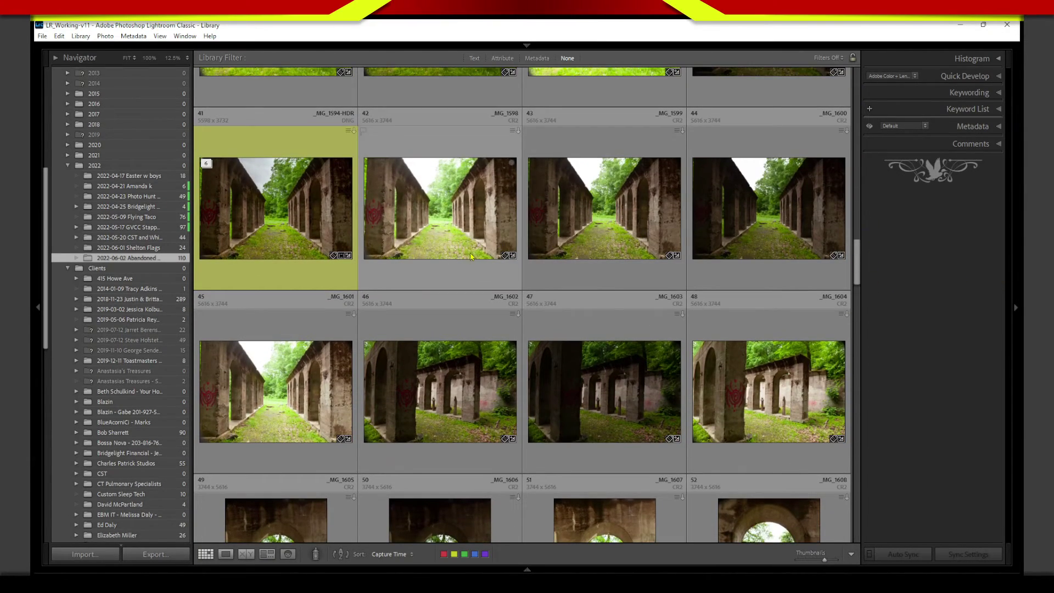
left_click(305, 262)
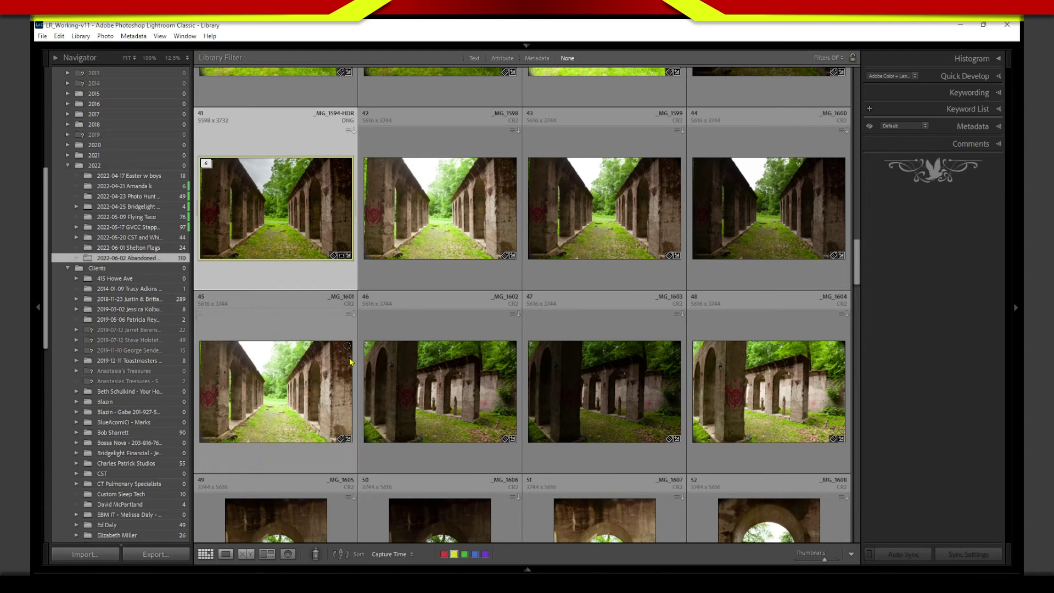
key("f")
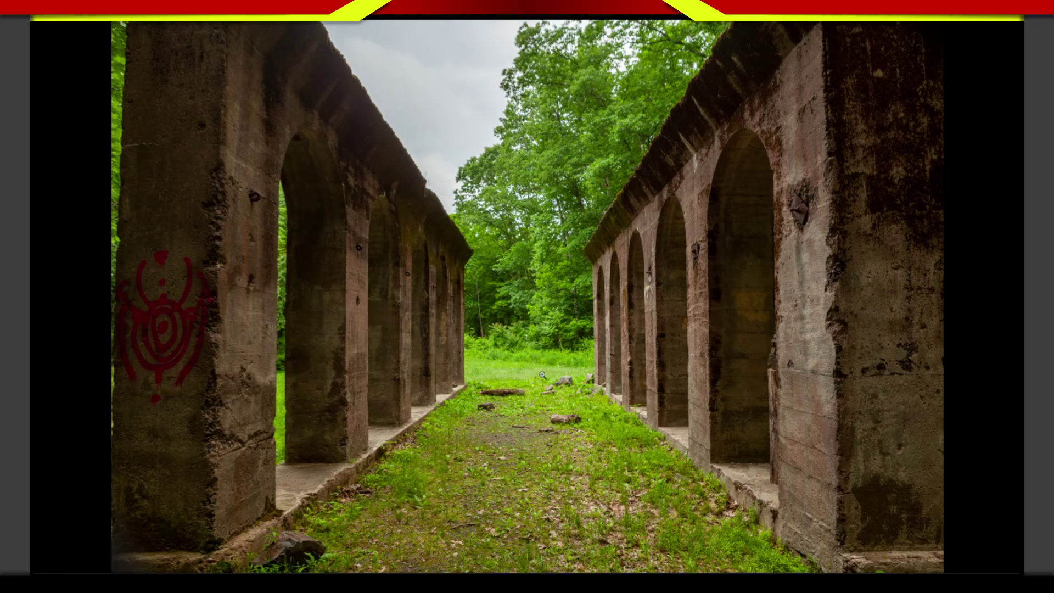
key("g")
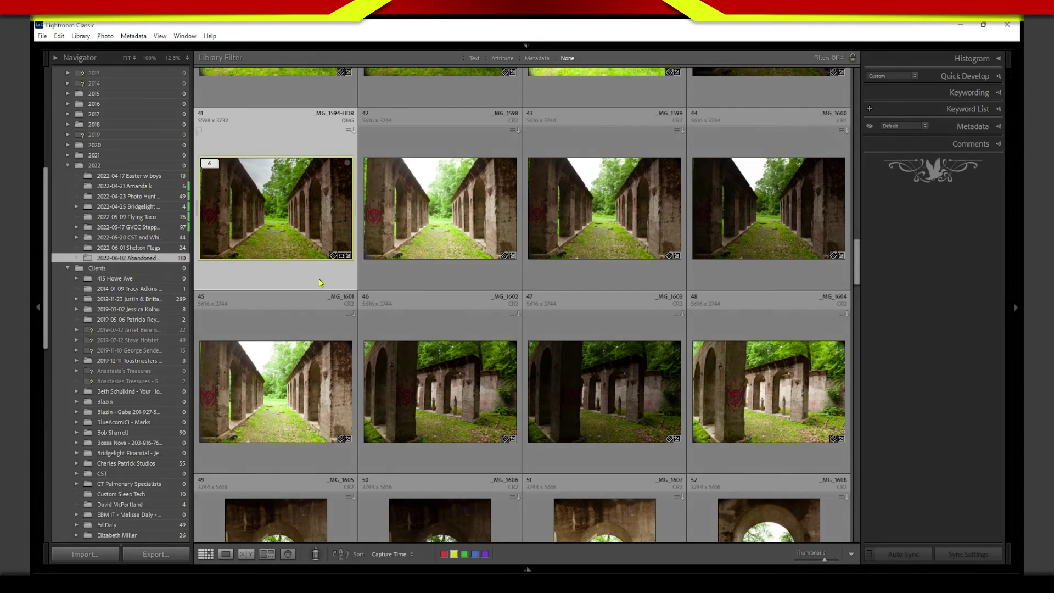
Open _MG_1594-HDR in Develop, sketch a shaded standing figure on the path between the walls, and clear the sketch.
key("d")
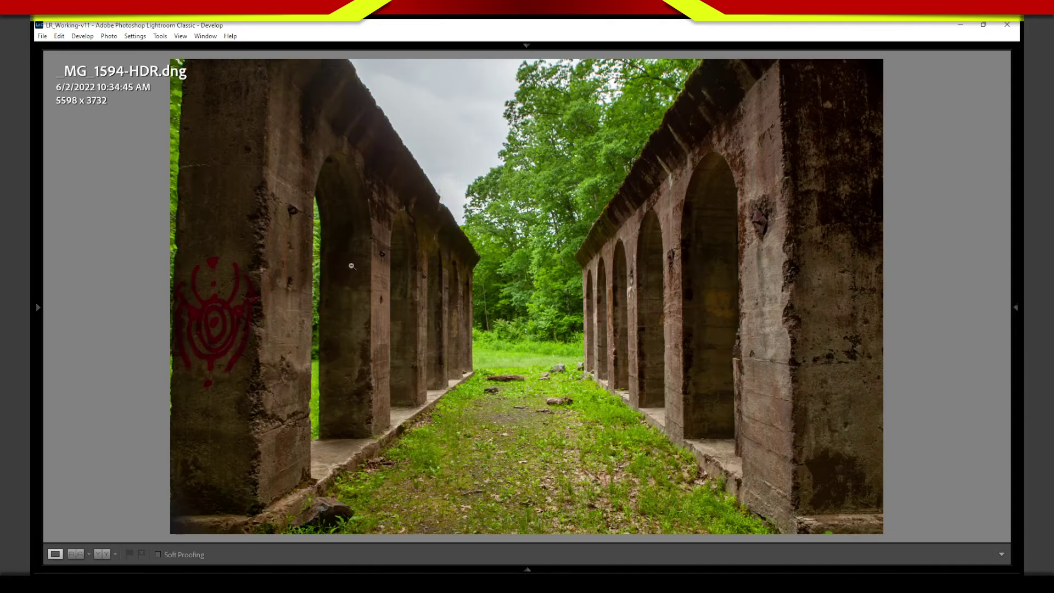
mouse_move(541, 286)
left_mouse_down()
mouse_move(507, 331)
mouse_move(545, 341)
mouse_move(506, 419)
mouse_move(547, 434)
mouse_move(542, 409)
mouse_move(527, 453)
mouse_move(503, 480)
mouse_move(539, 493)
left_mouse_up()
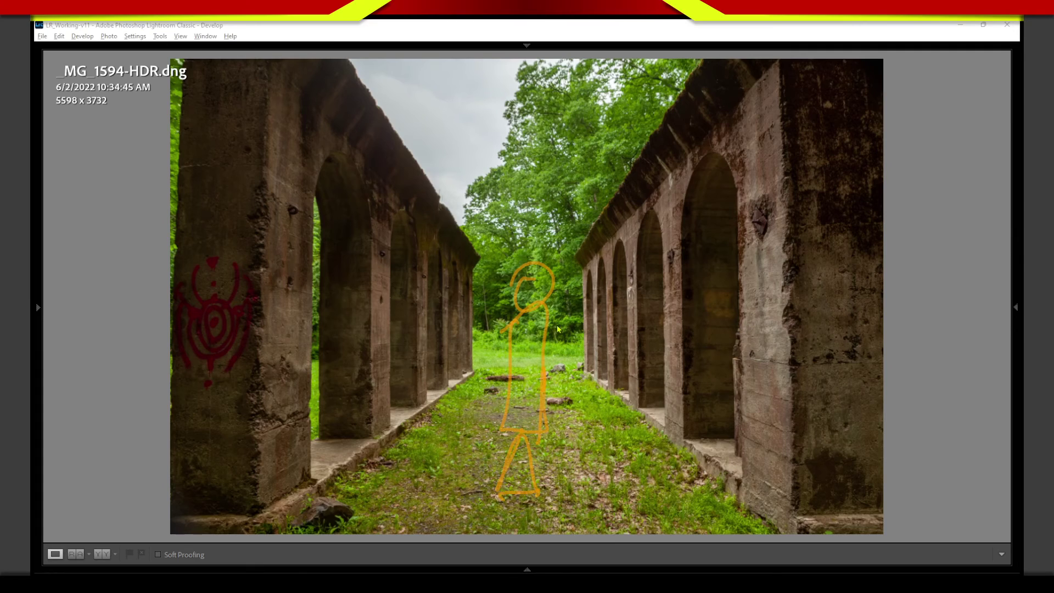
mouse_move(542, 284)
left_mouse_down()
mouse_move(512, 293)
mouse_move(551, 361)
mouse_move(532, 323)
mouse_move(523, 357)
mouse_move(535, 361)
mouse_move(536, 450)
left_mouse_up()
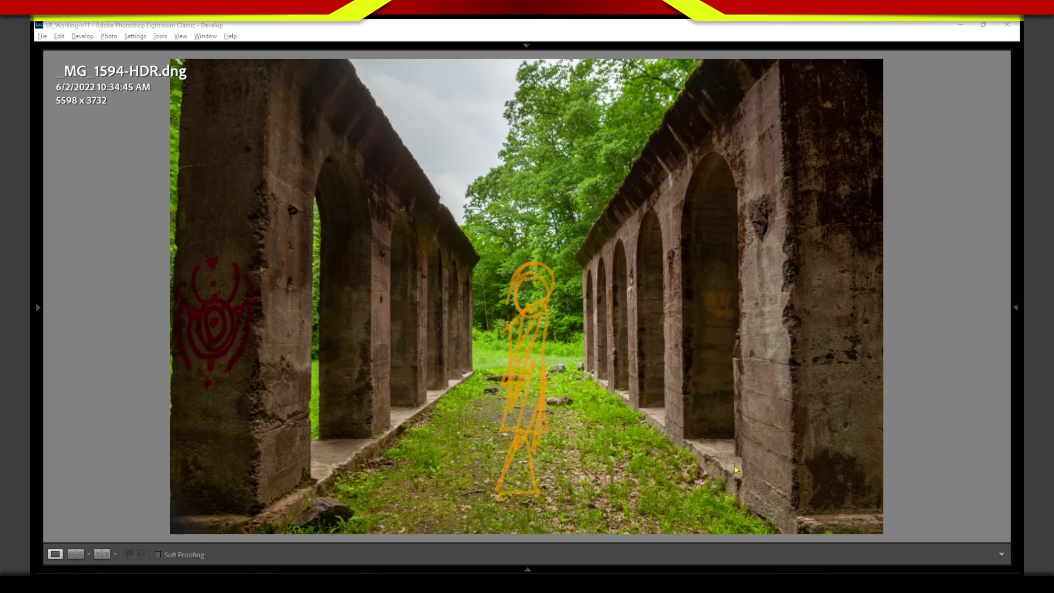
key("Escape")
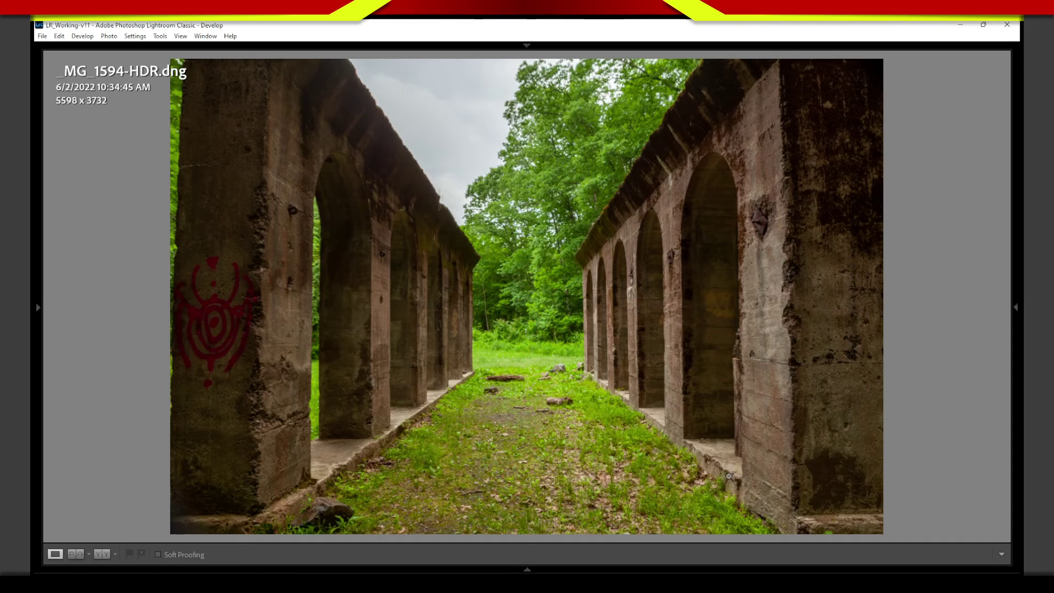
Return to the Library grid and view _MG_1604 full screen.
key("g")
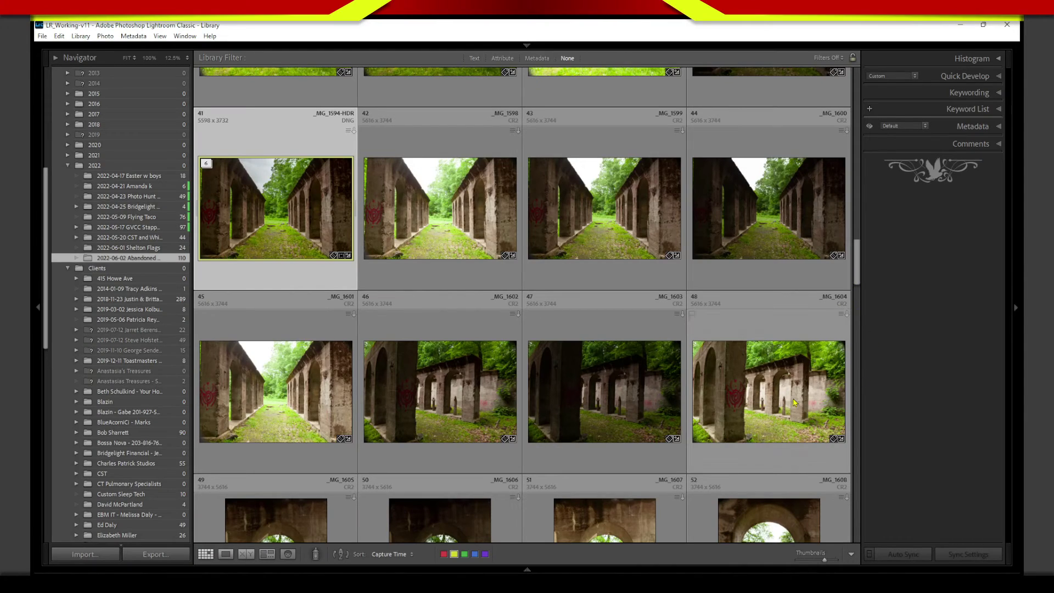
left_click(781, 427)
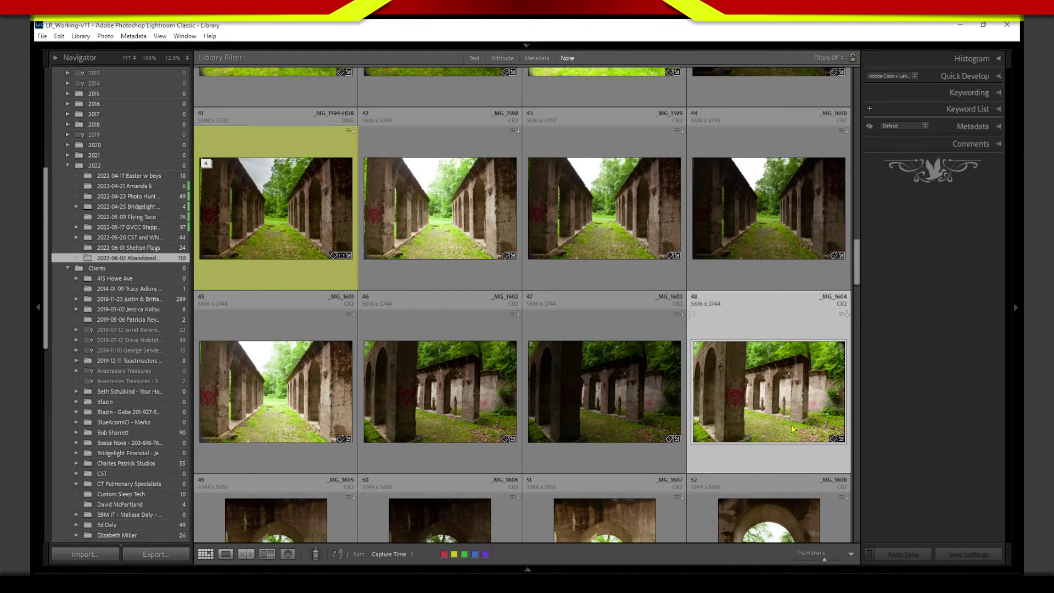
key("f")
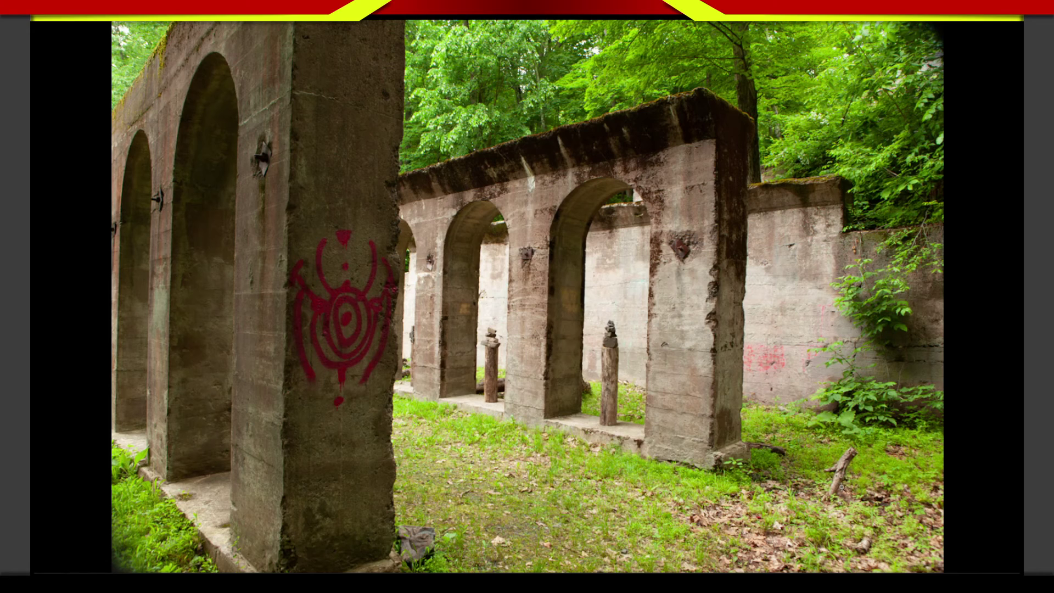
key("f")
Find _MG_1611, the arches with white flowers in front, further down the grid and view it full screen.
left_click_drag(857, 275, 857, 316)
scroll(855, 317, "up", 1)
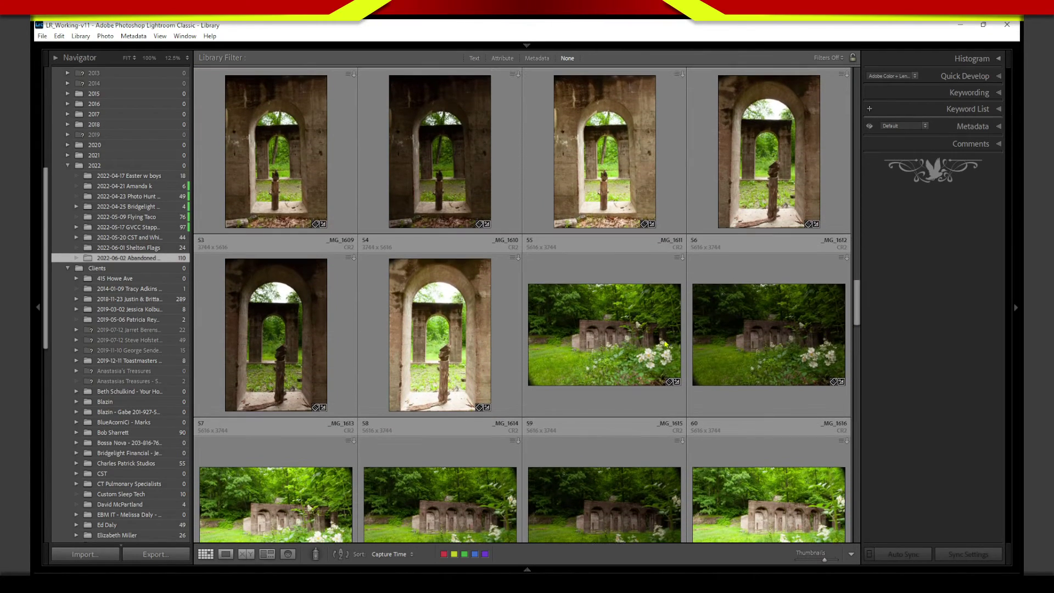
left_click(604, 366)
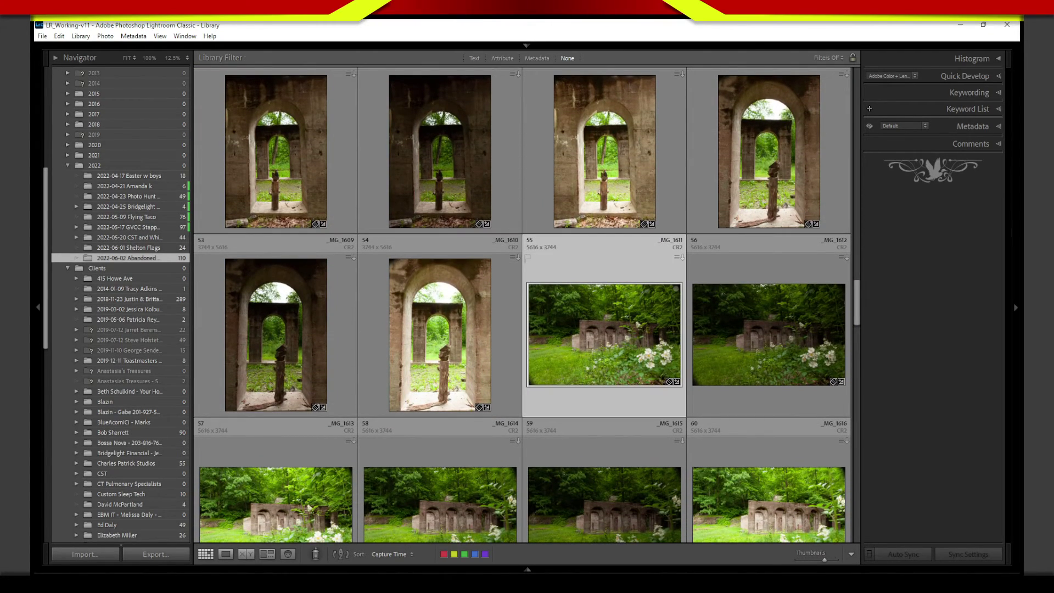
key("f")
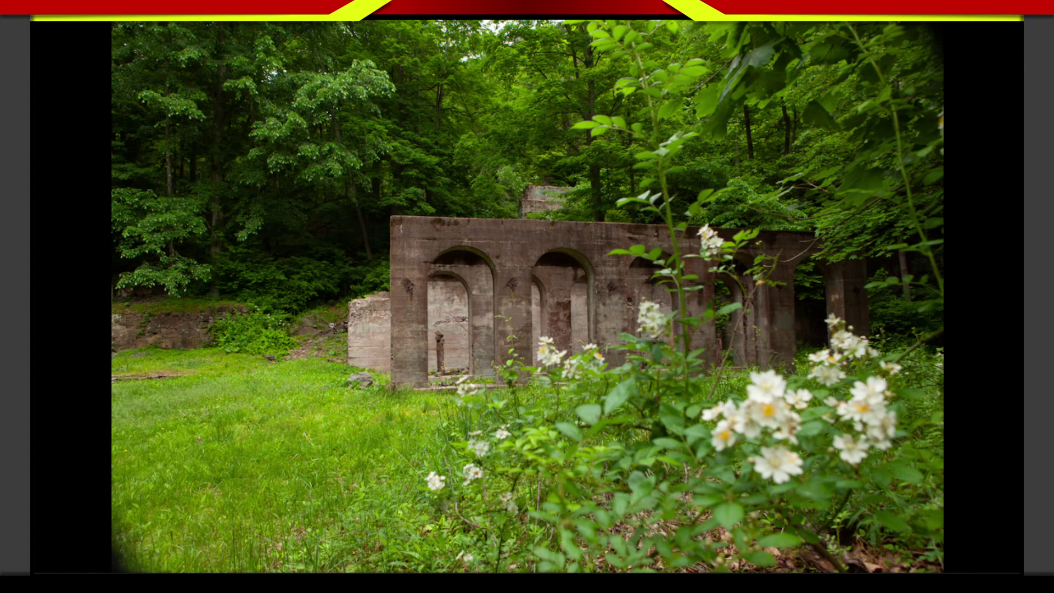